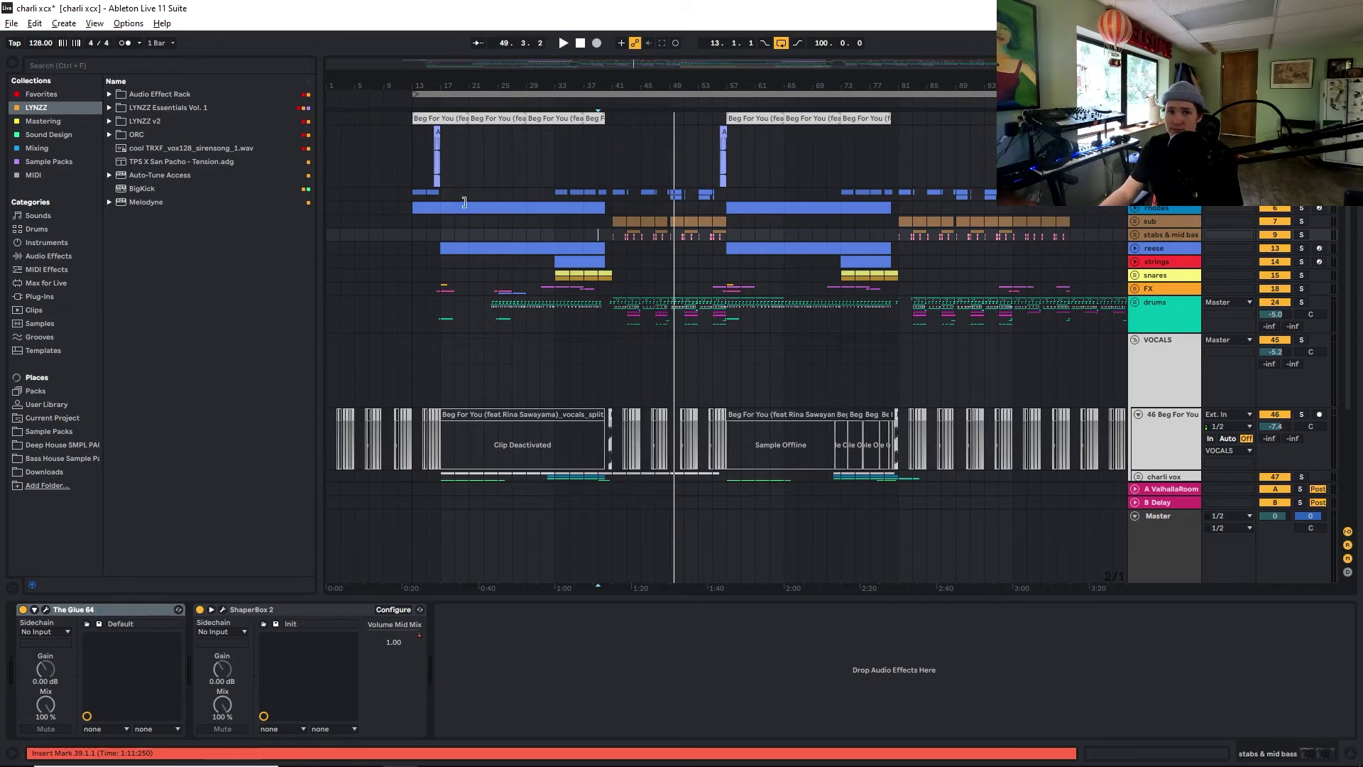
Audition the arrangement from bar 13, solo the VOCALS group and set the playback position to bar 17
click(413, 227)
key(space)
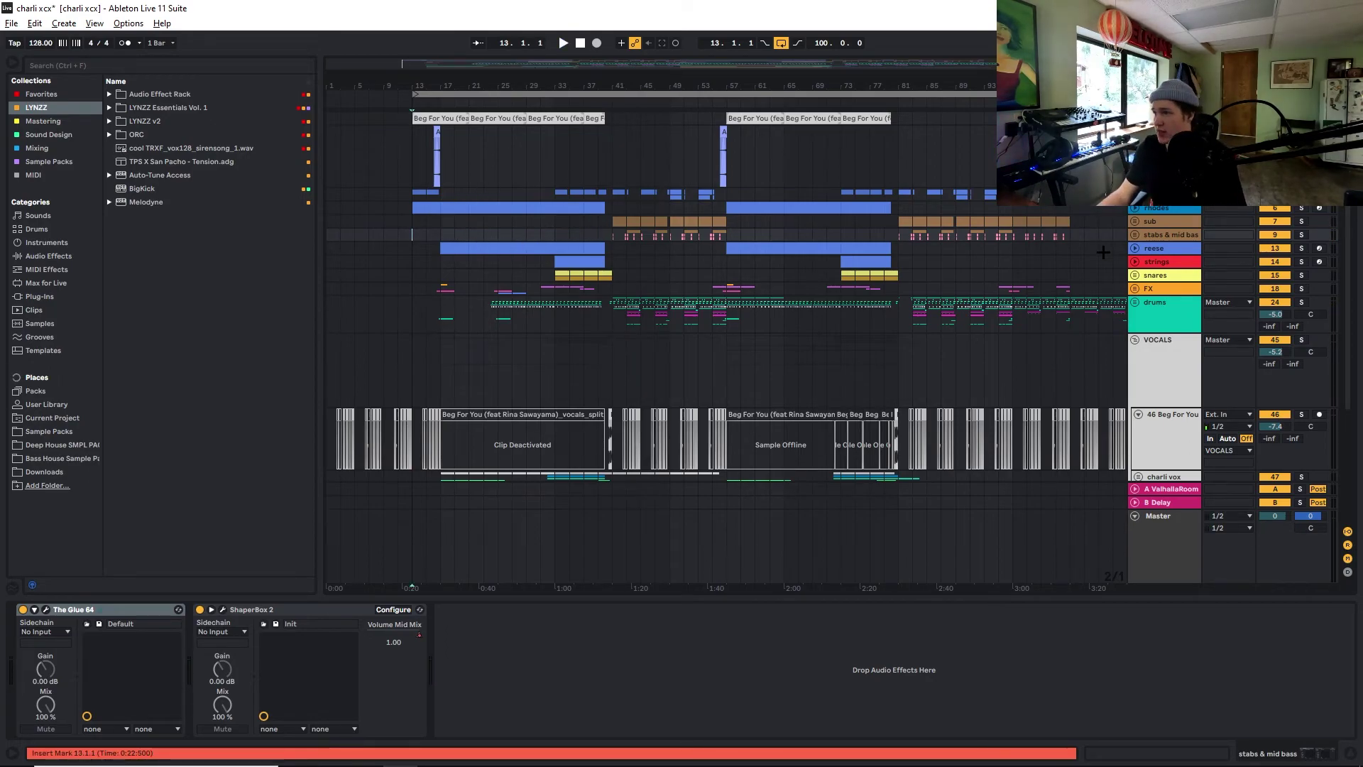
scroll(725, 319, down, 1)
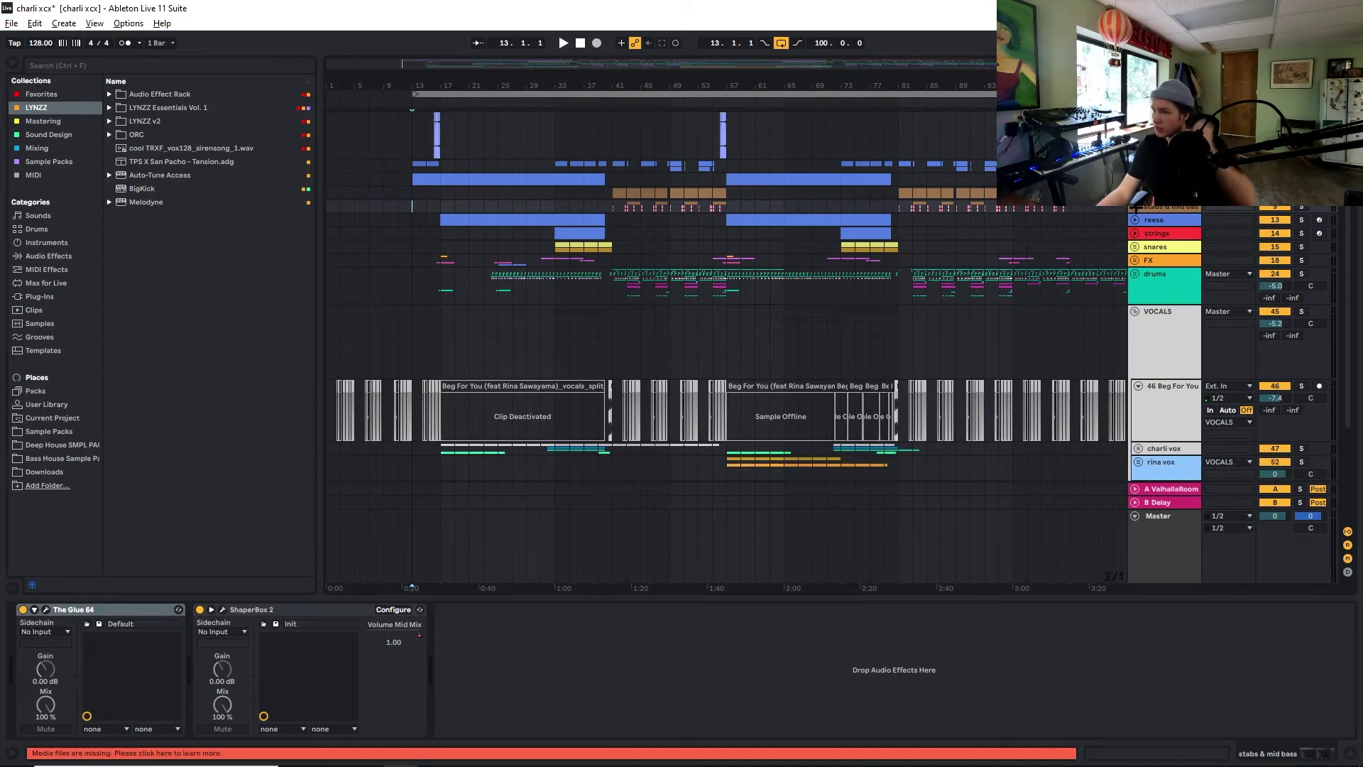
scroll(1144, 287, down, 2)
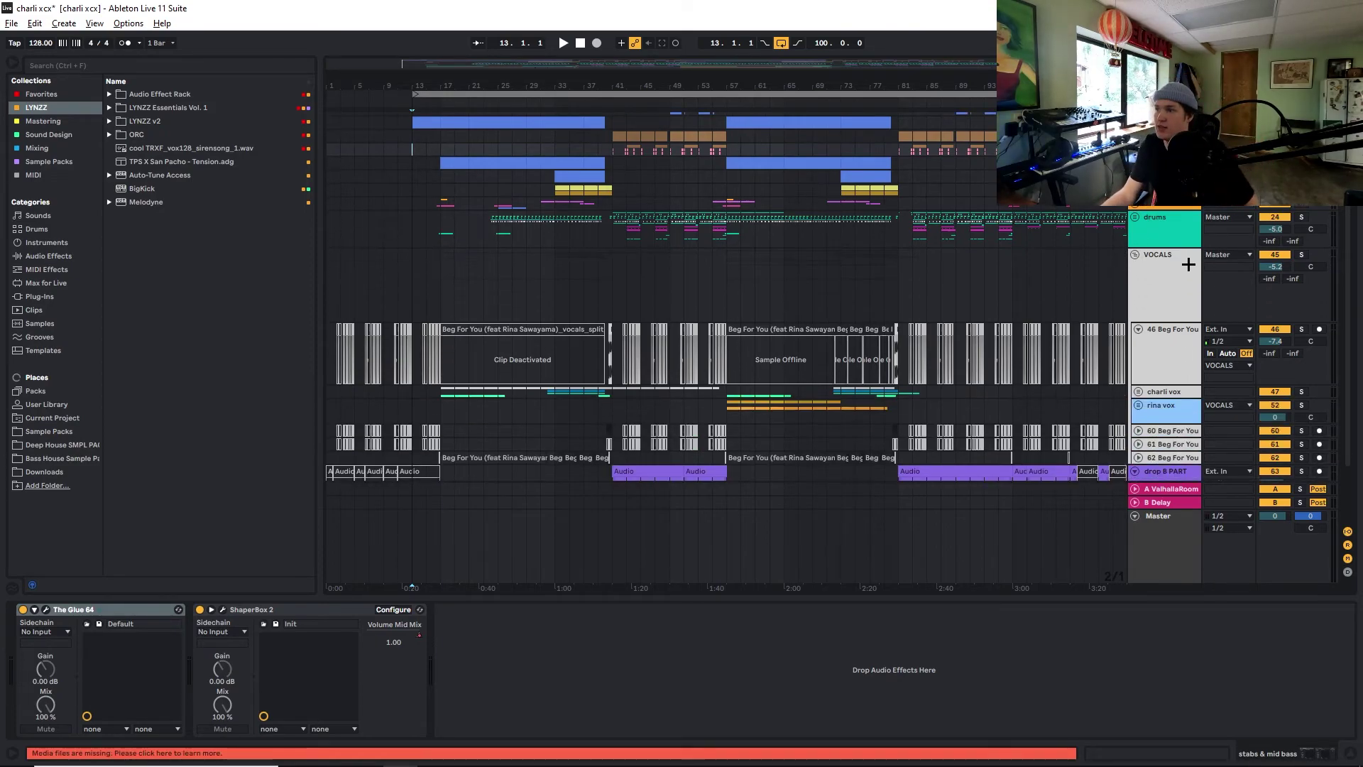
click(1145, 281)
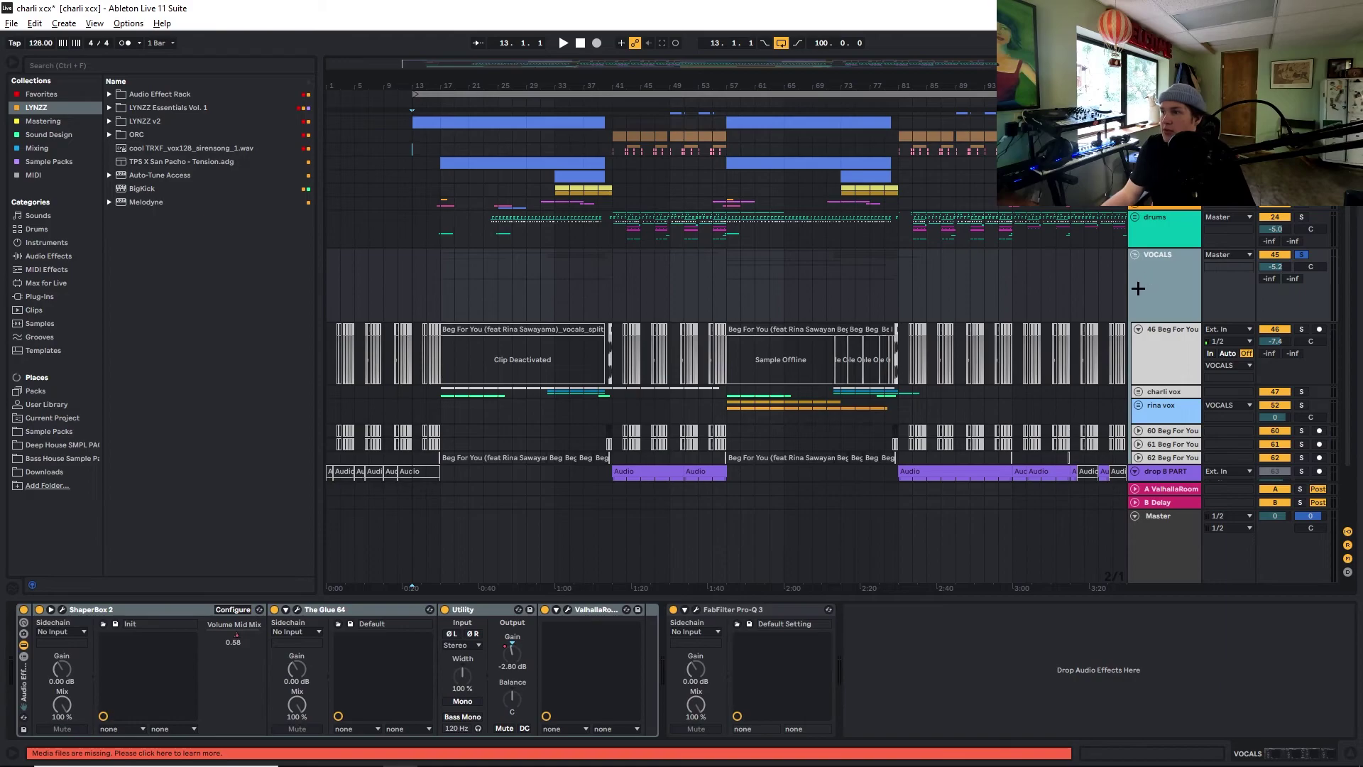
scroll(1074, 320, down, 3)
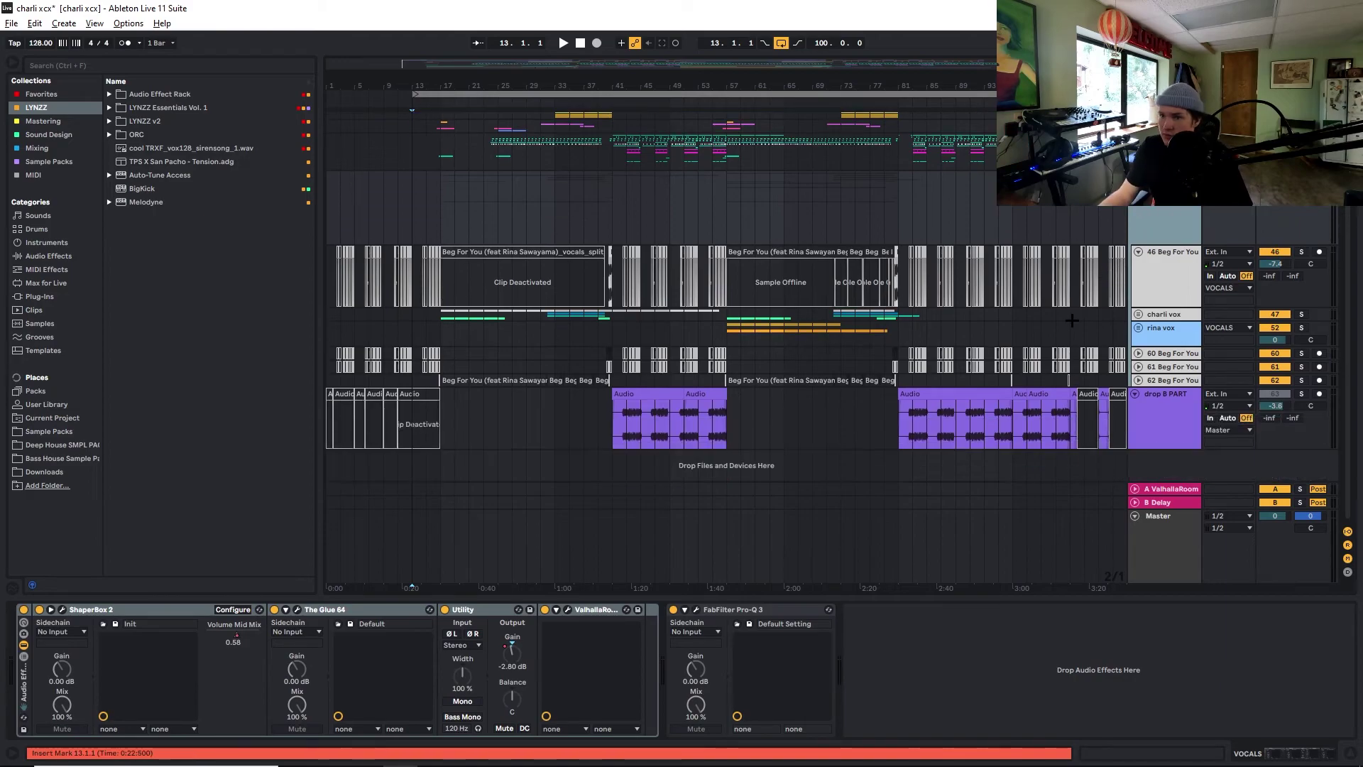
scroll(452, 348, up, 4)
click(440, 352)
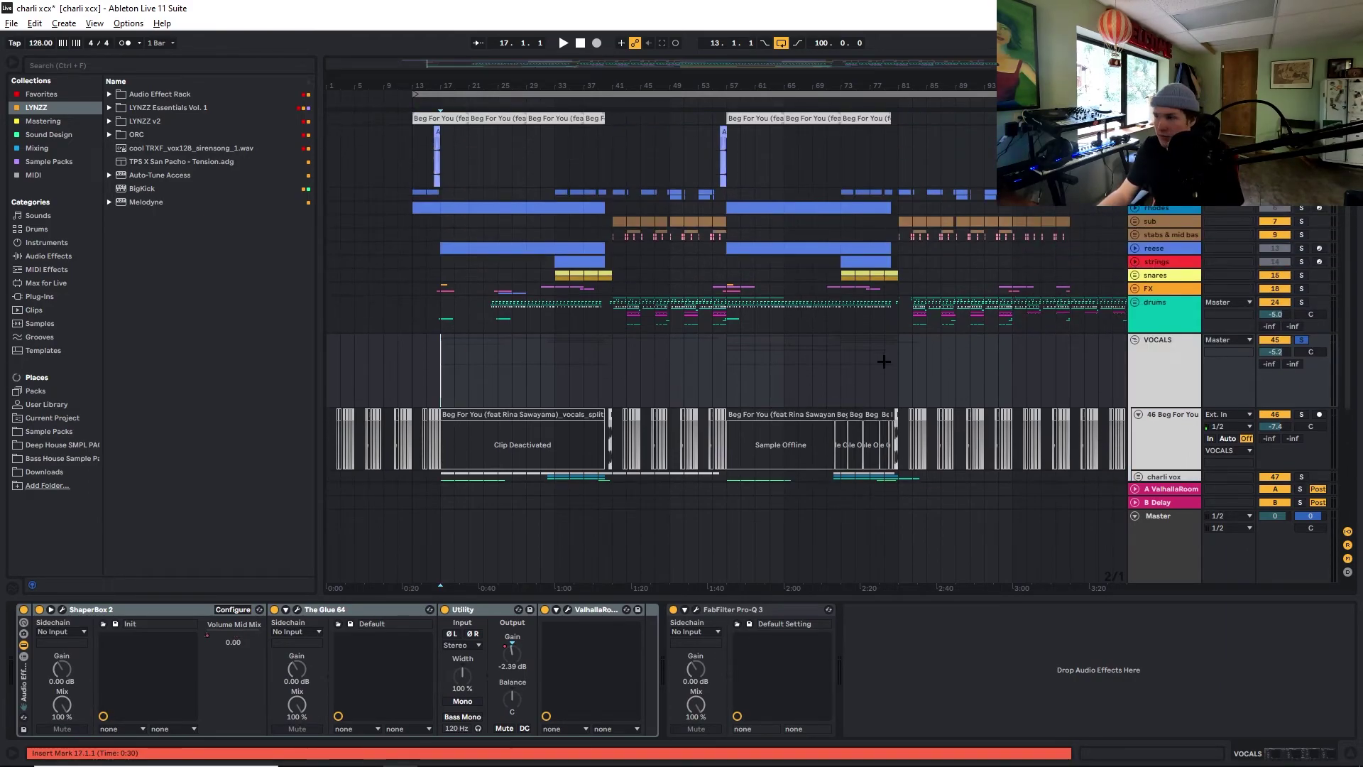
Unfold the rhodes track, solo it and set the playback position to bar 13
click(1154, 310)
scroll(558, 347, down, 2)
scroll(557, 347, up, 2)
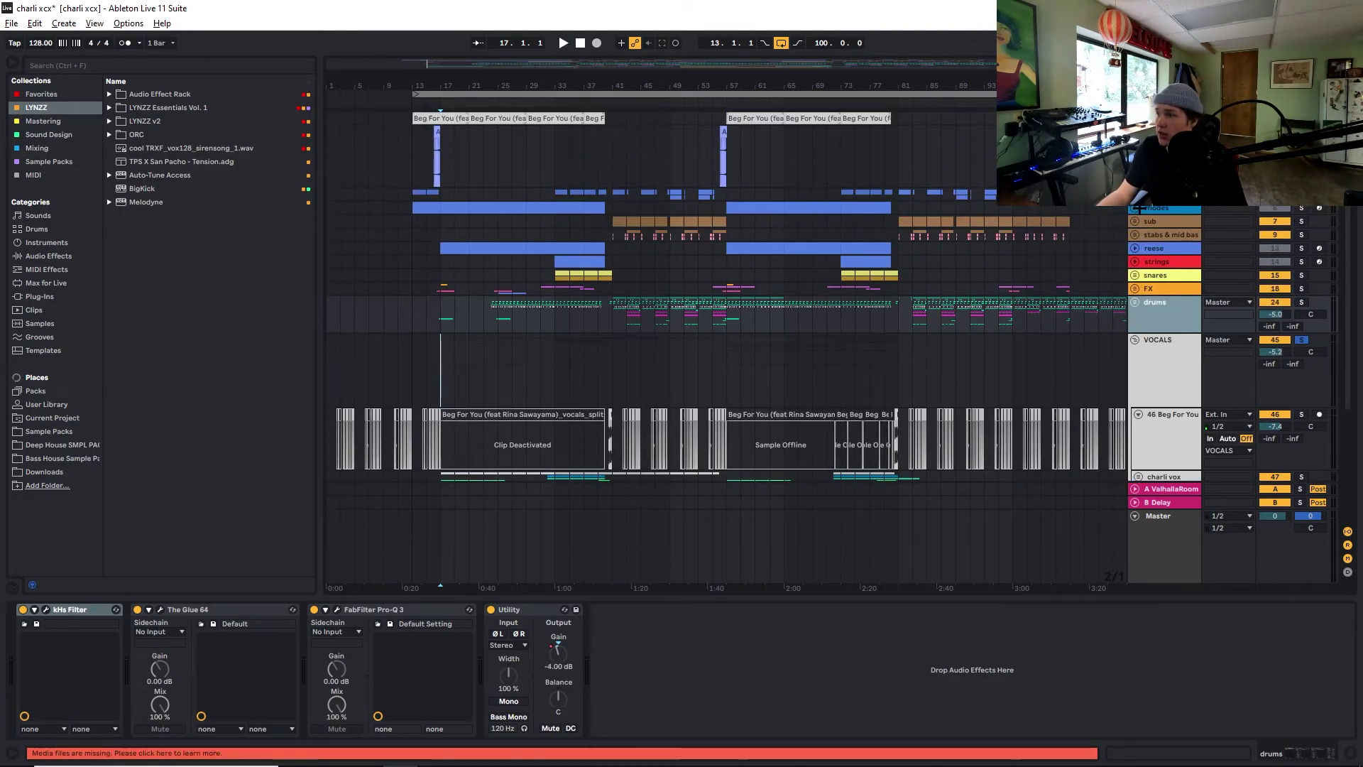
click(1136, 209)
click(1154, 219)
click(1302, 208)
click(412, 238)
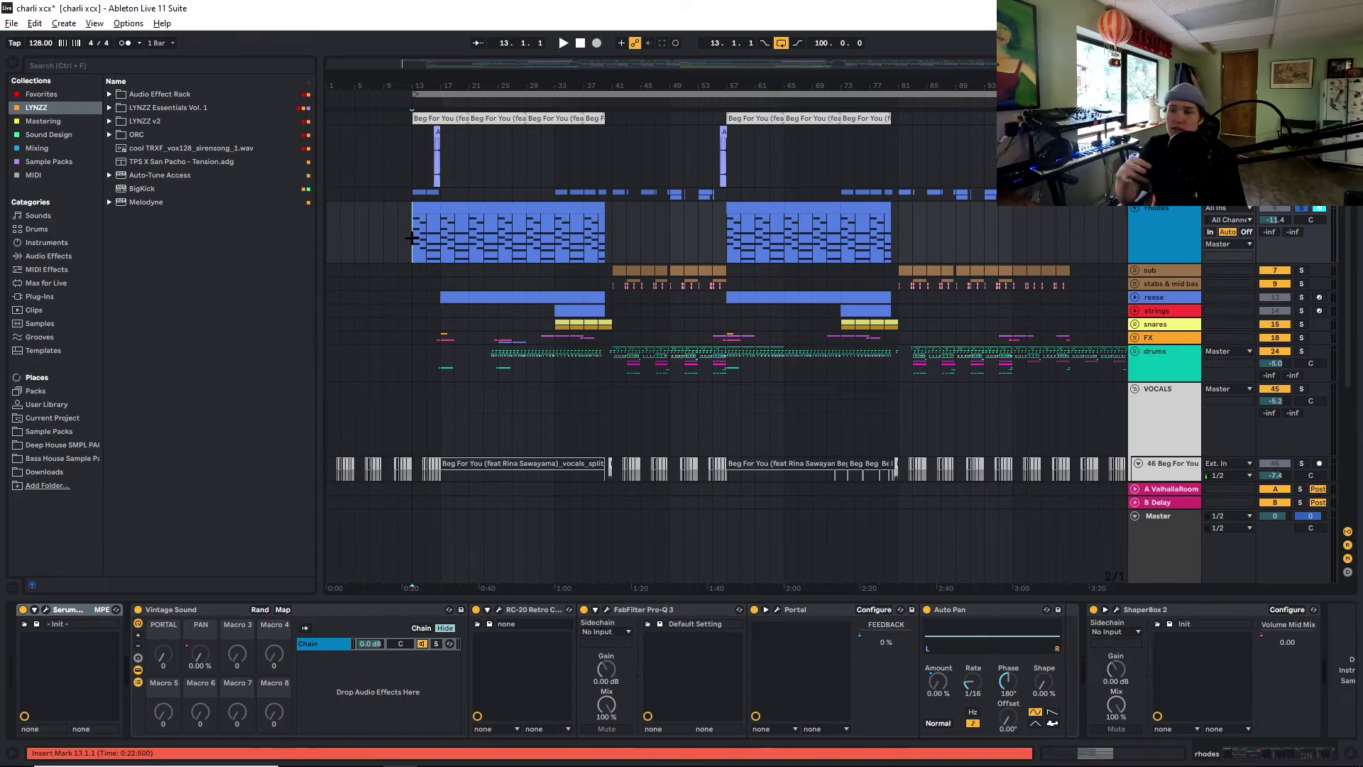
Open the first rhodes MIDI clip in the note editor and play it while examining its full chord progression
scroll(508, 313, down, 2)
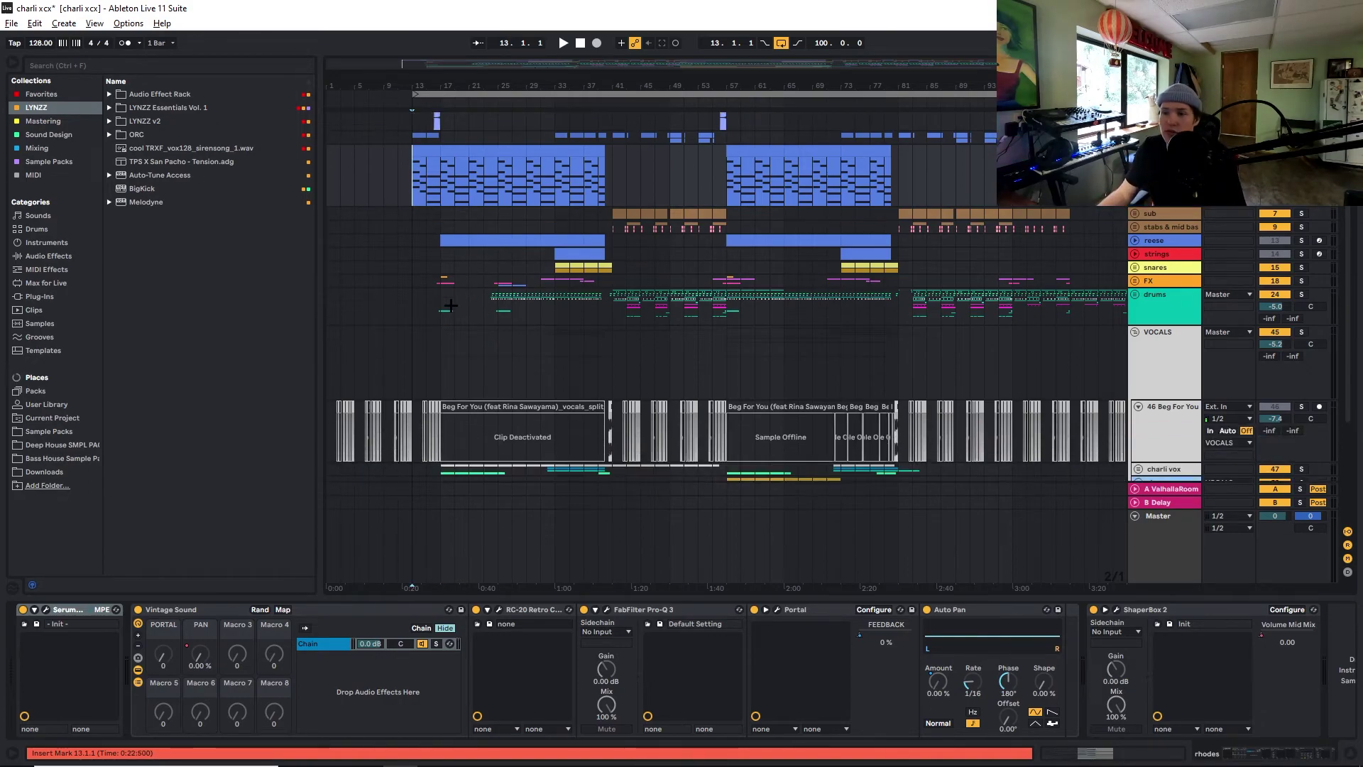
scroll(443, 332, up, 1)
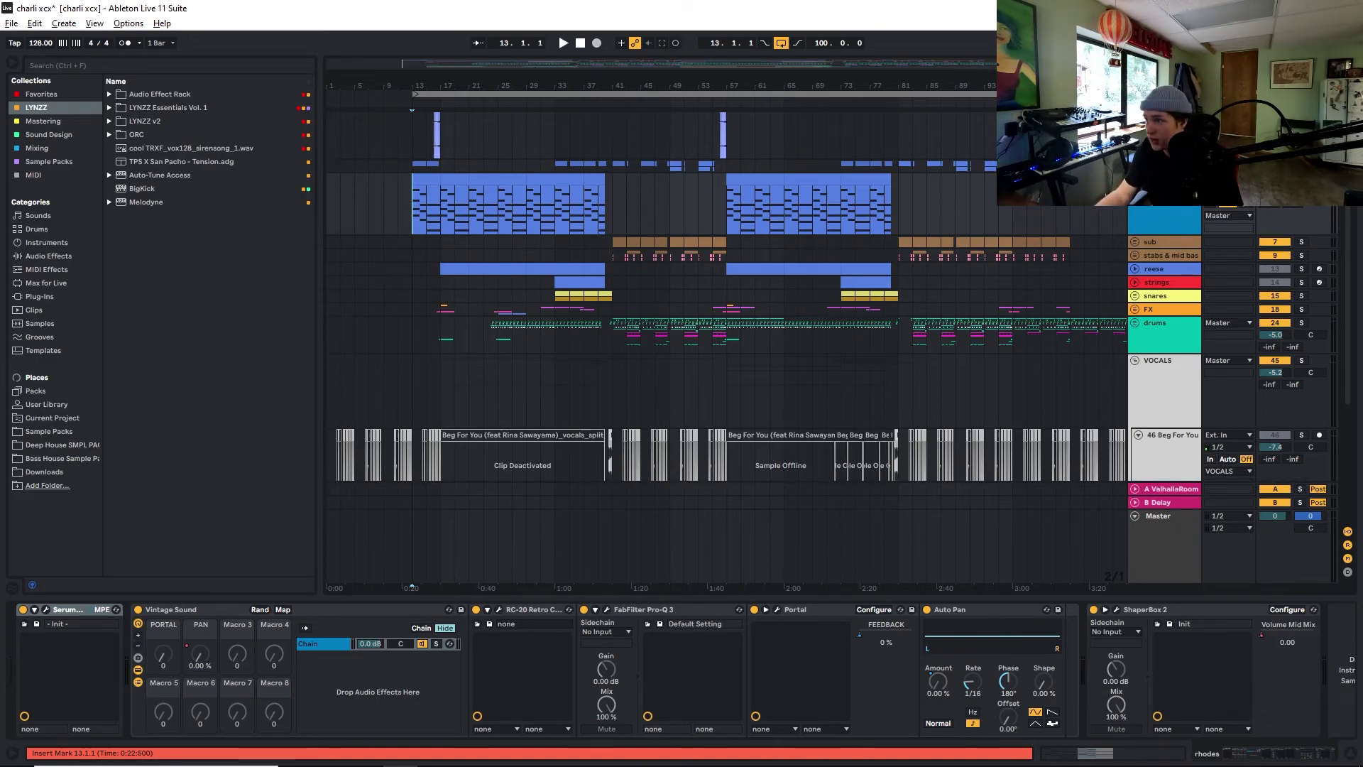
double_click(413, 177)
key(space)
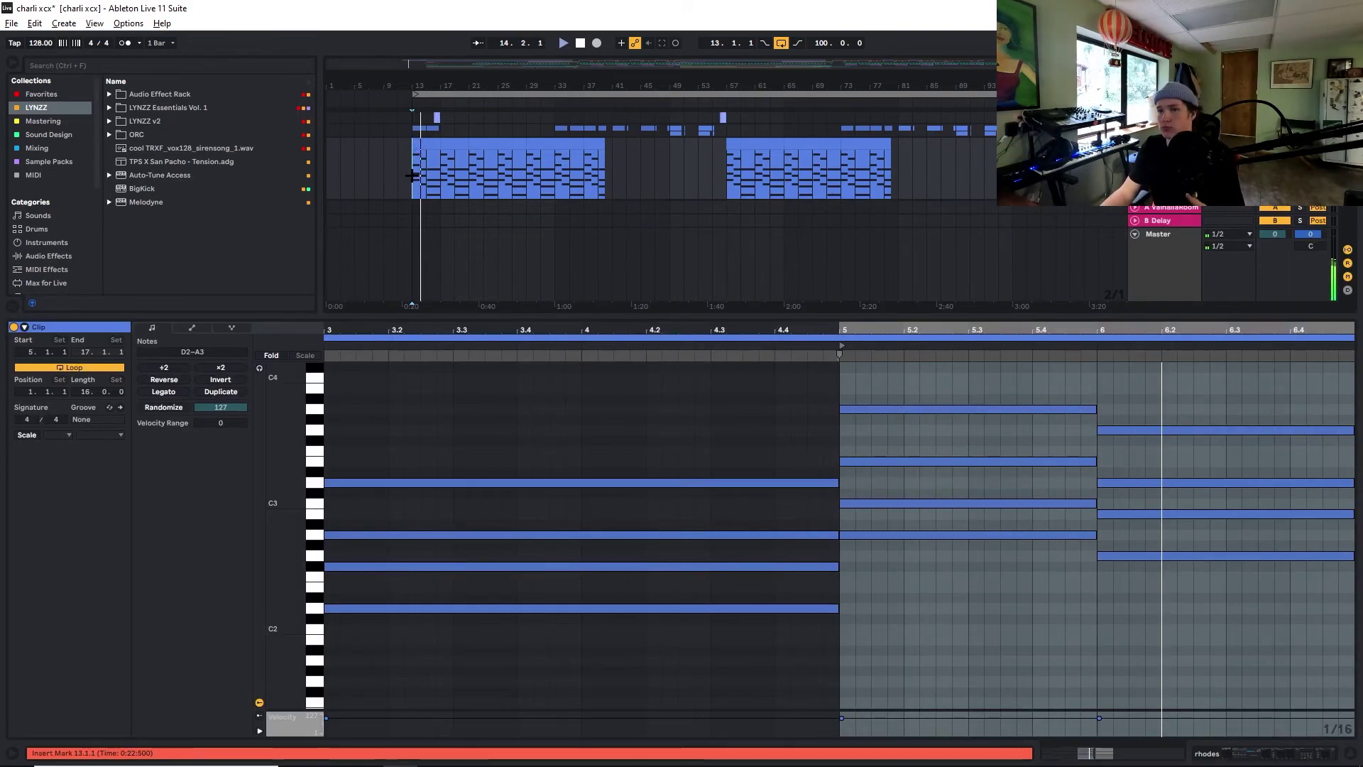
scroll(795, 392, down, 2)
scroll(738, 484, down, 3)
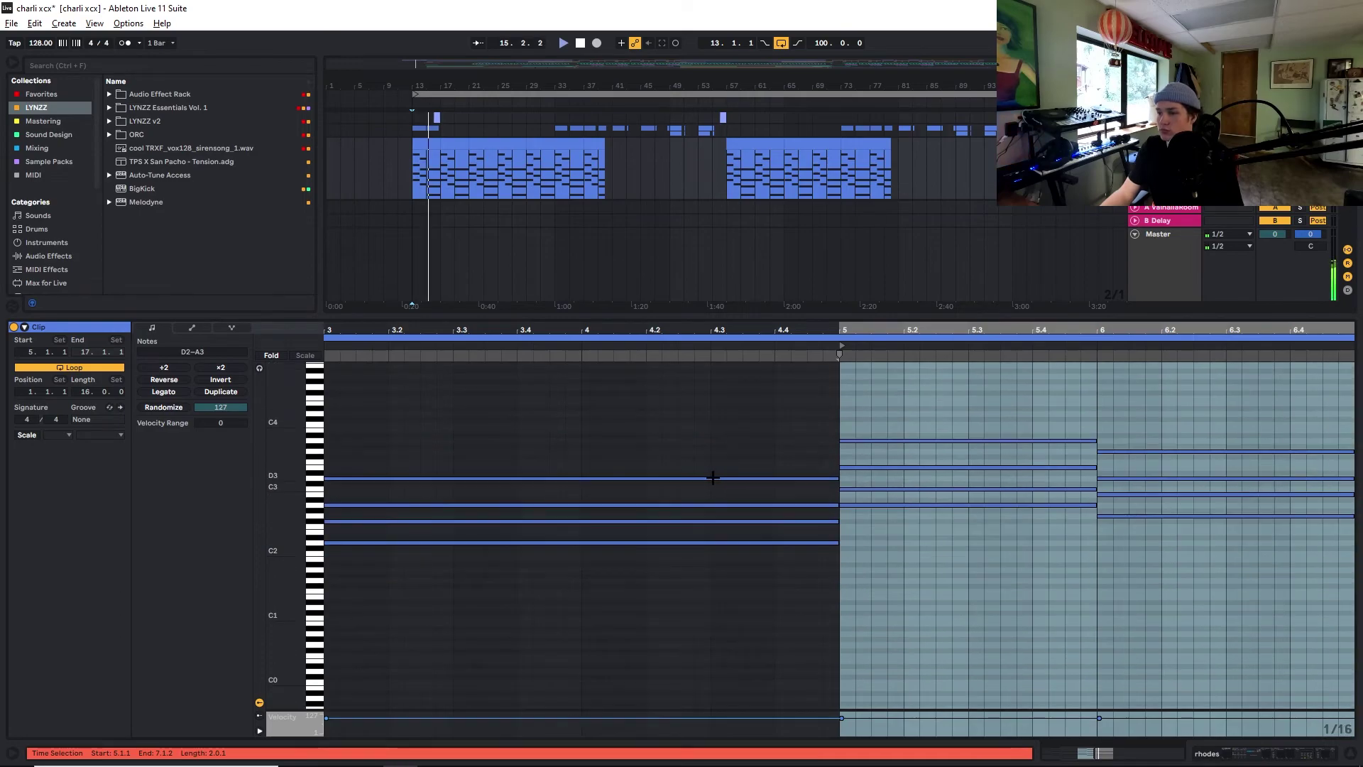
scroll(717, 479, down, 4)
scroll(803, 493, up, 3)
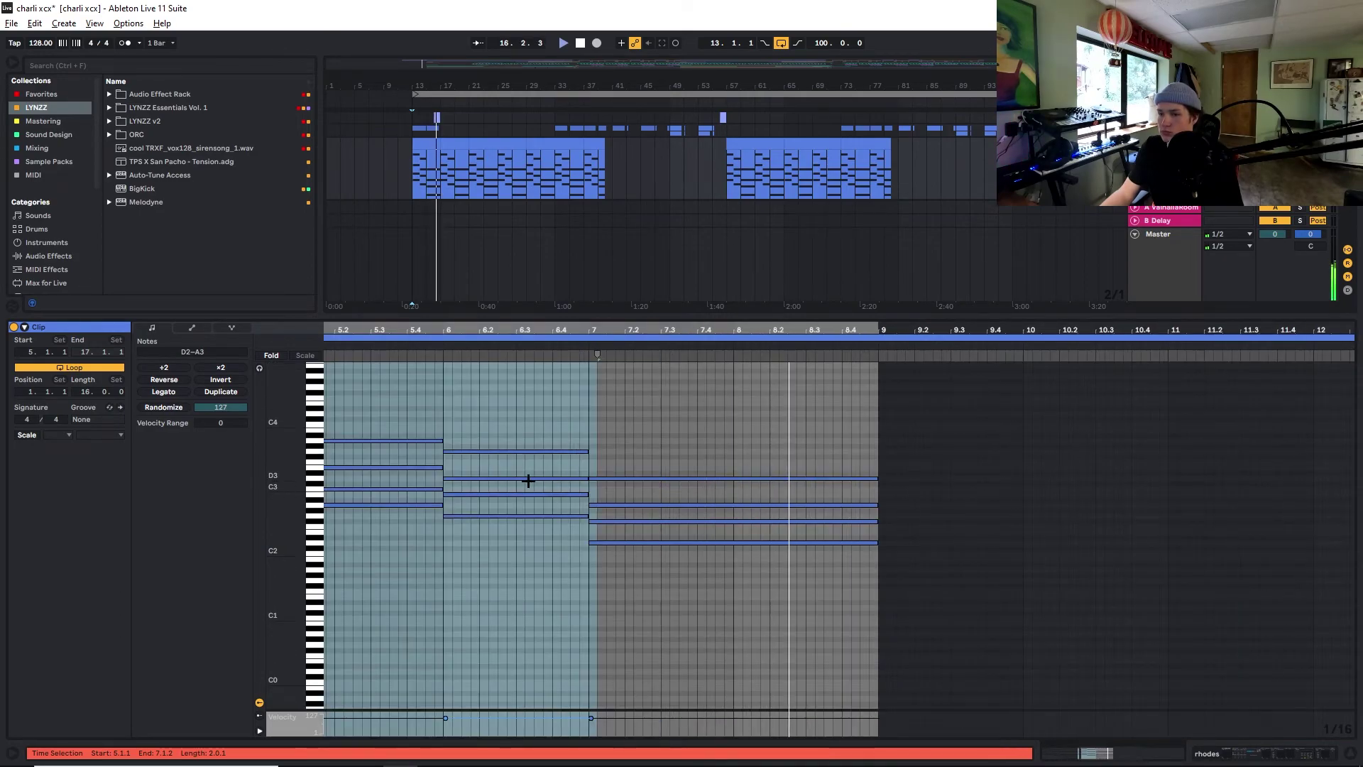
scroll(529, 484, down, 3)
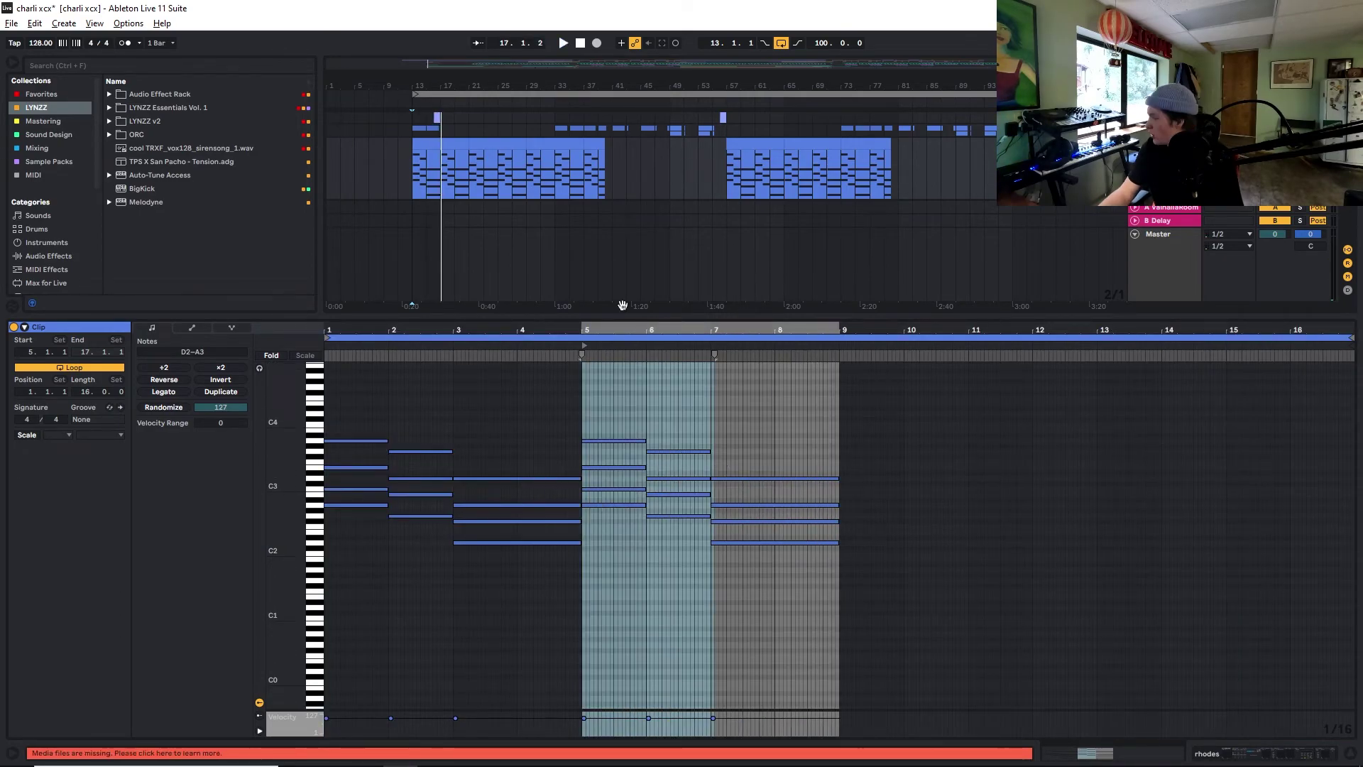
Select the rhodes clip's chord notes from bar 5 to bar 9, and delete the stray C#4 note above them
drag(609, 423, 778, 548)
key(space)
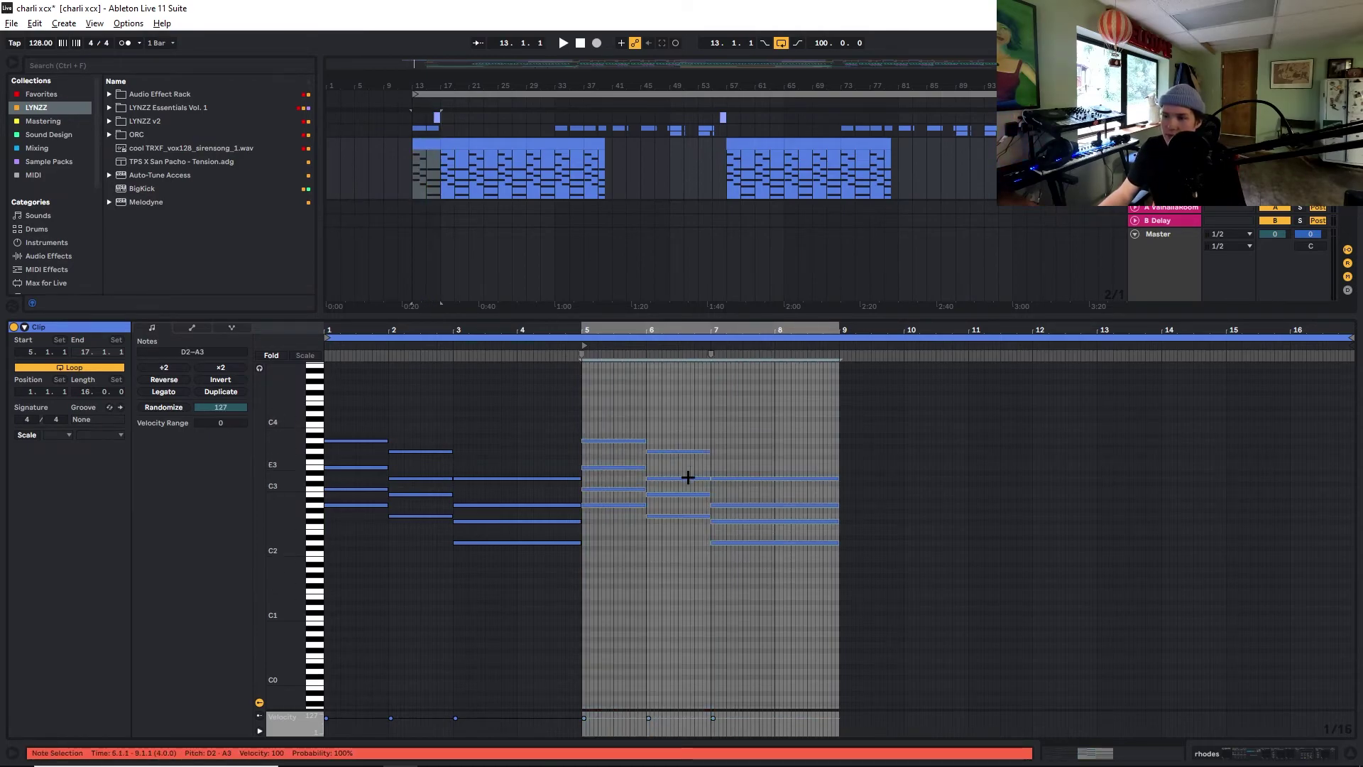
mouse_move(627, 416)
mouse_down()
mouse_move(695, 409)
mouse_move(709, 432)
mouse_up()
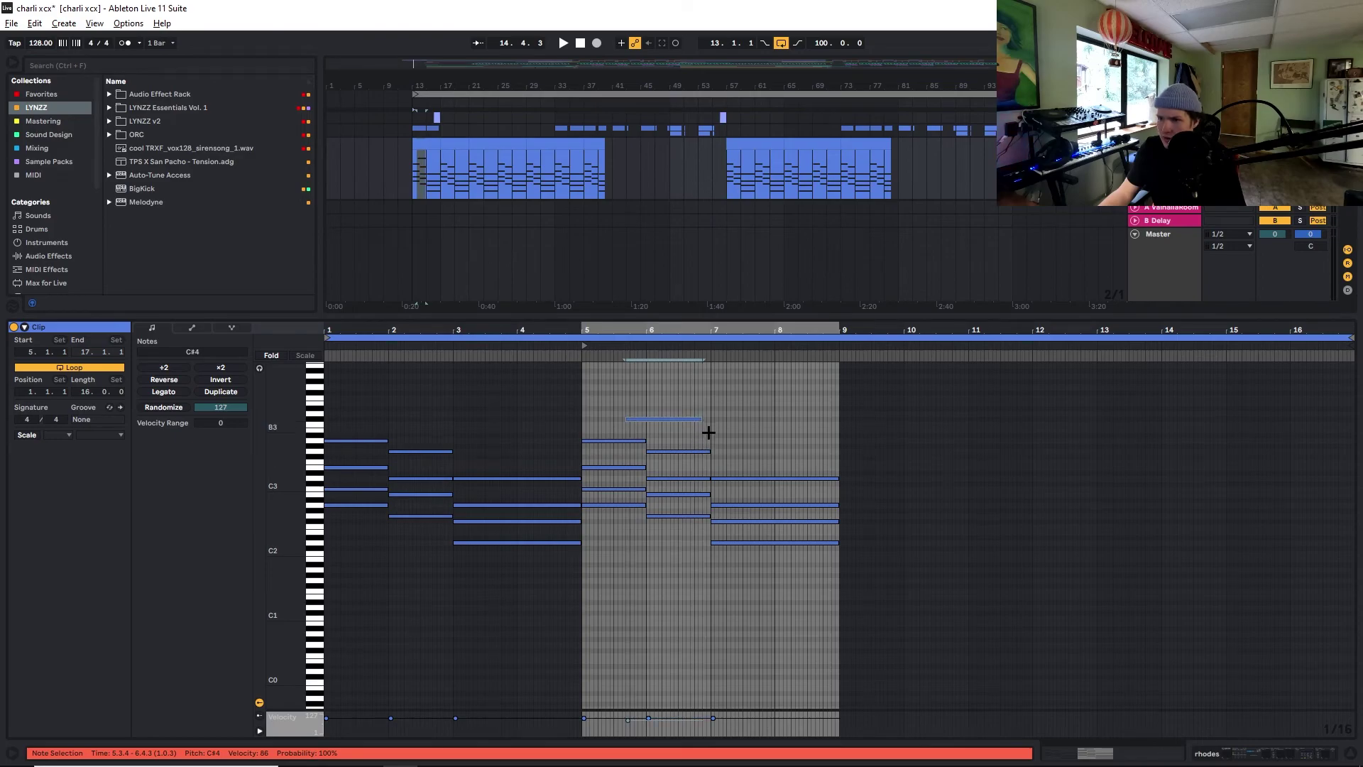
key(Delete)
scroll(478, 190, up, 1)
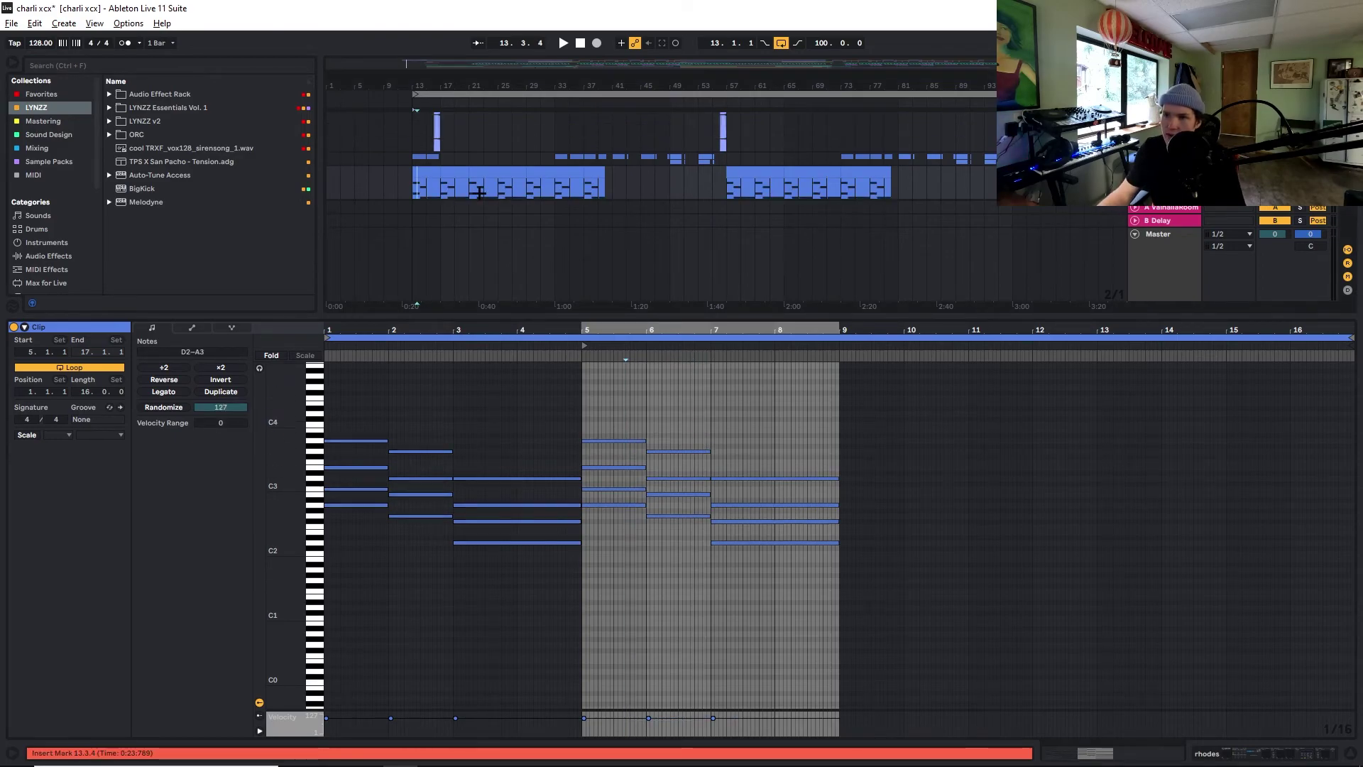
Examine the main and FX pages of the rhodes track's Serum synth, and close its window
key(shift+Tab)
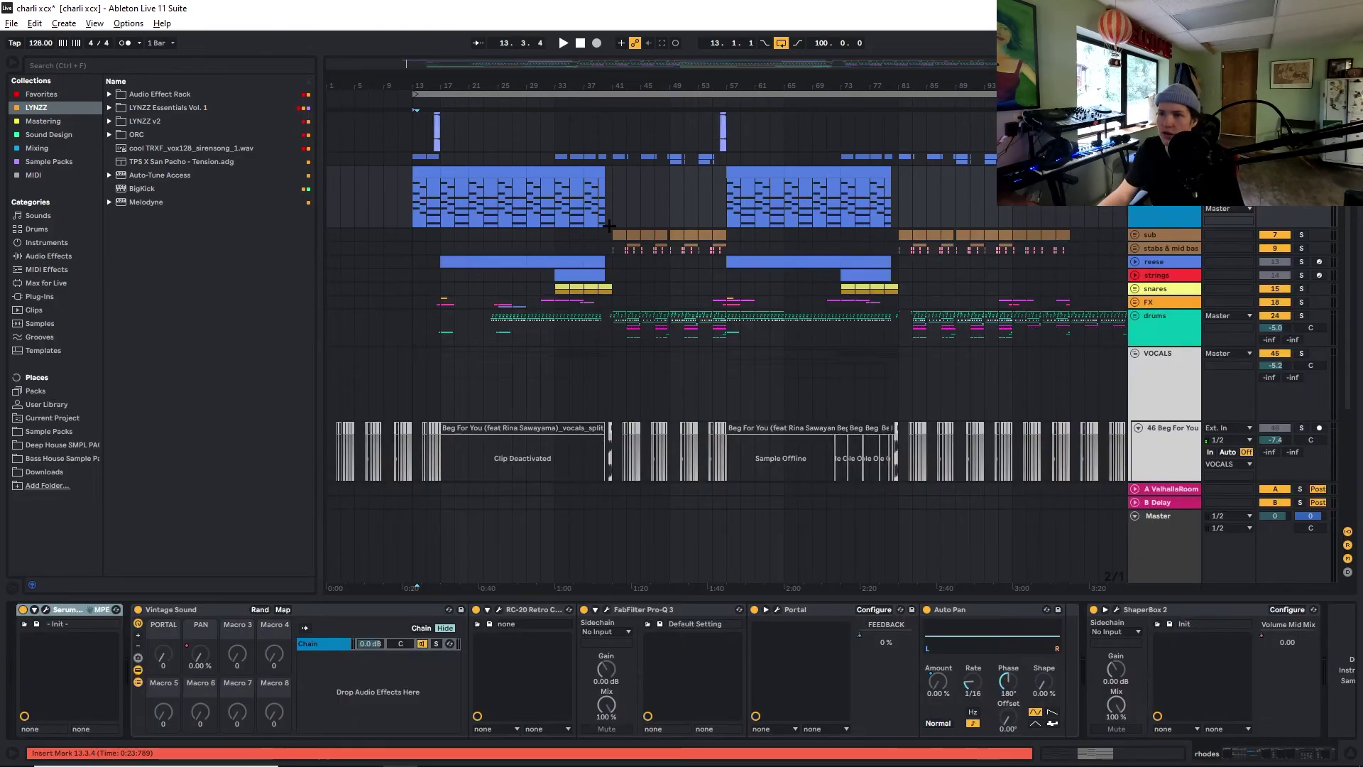
click(46, 610)
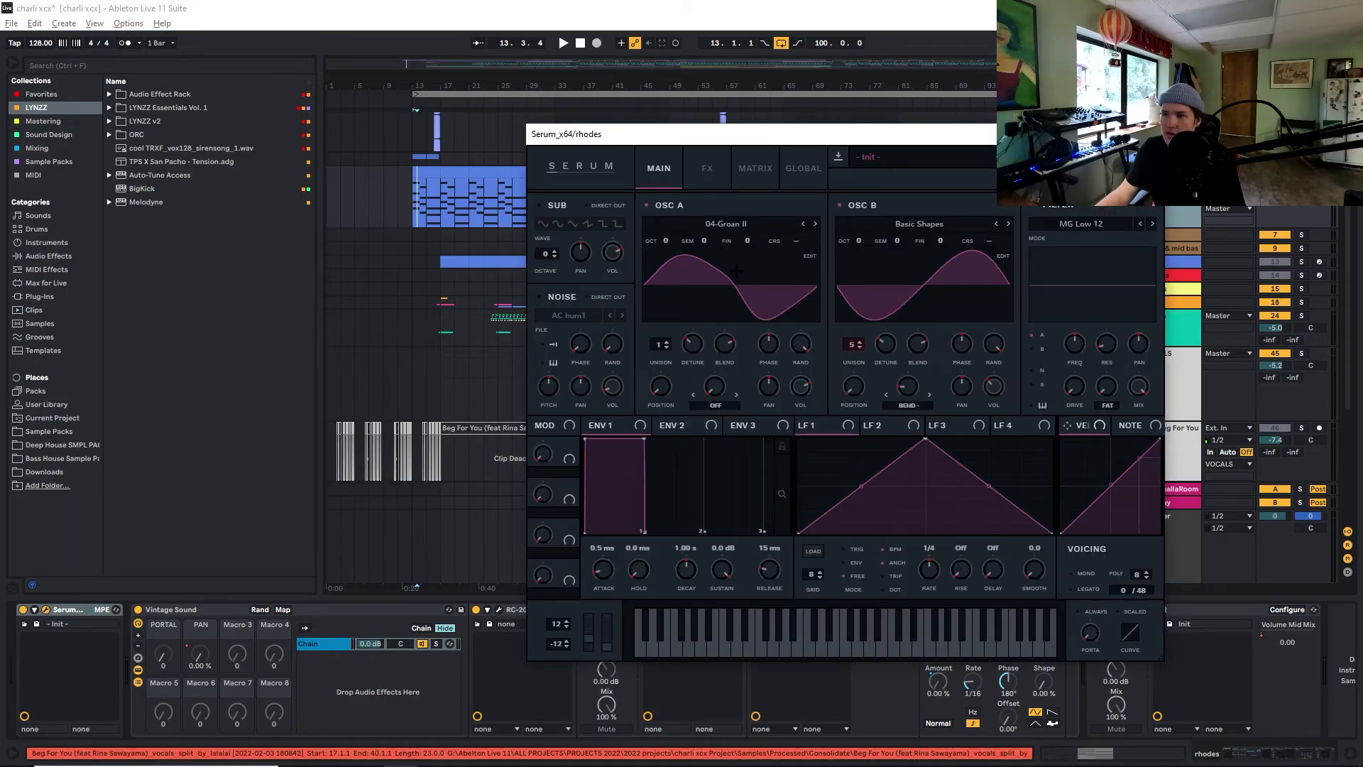
click(707, 169)
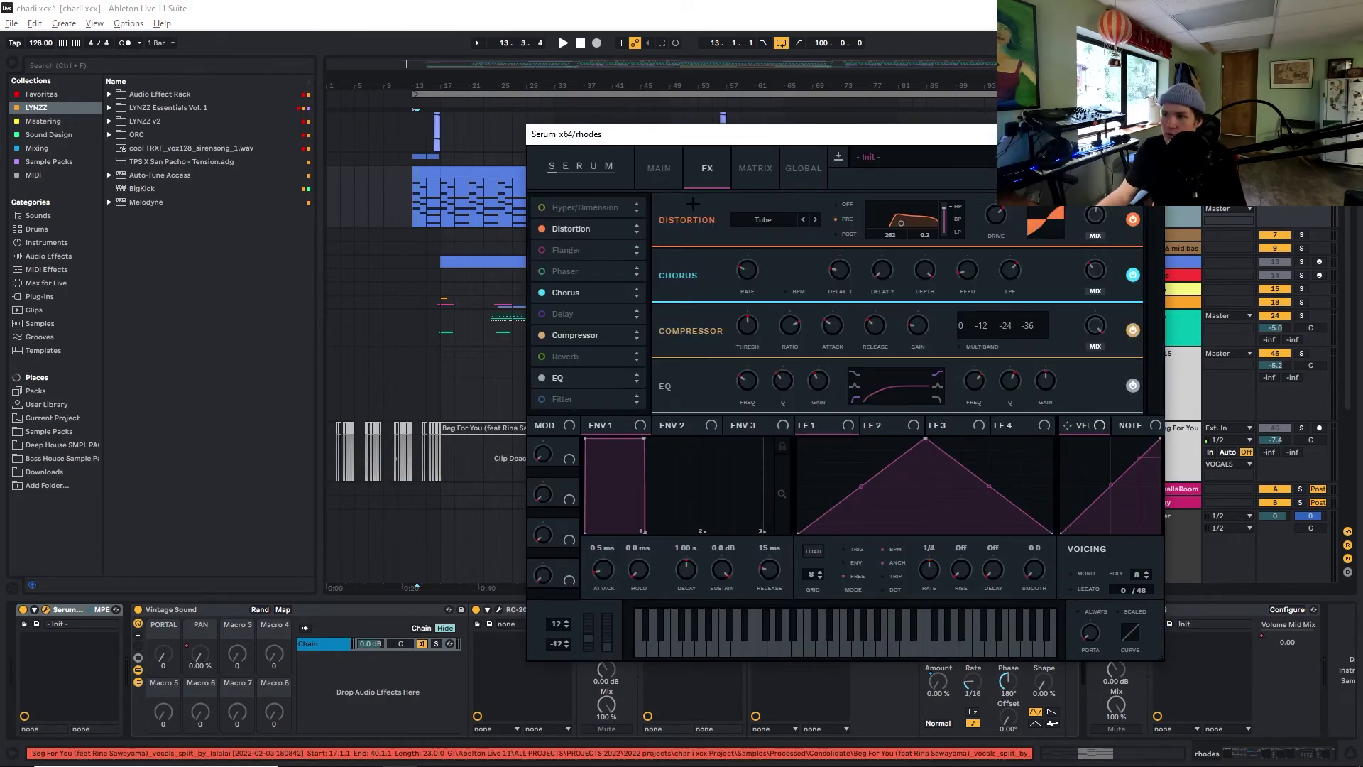
click(660, 169)
click(46, 610)
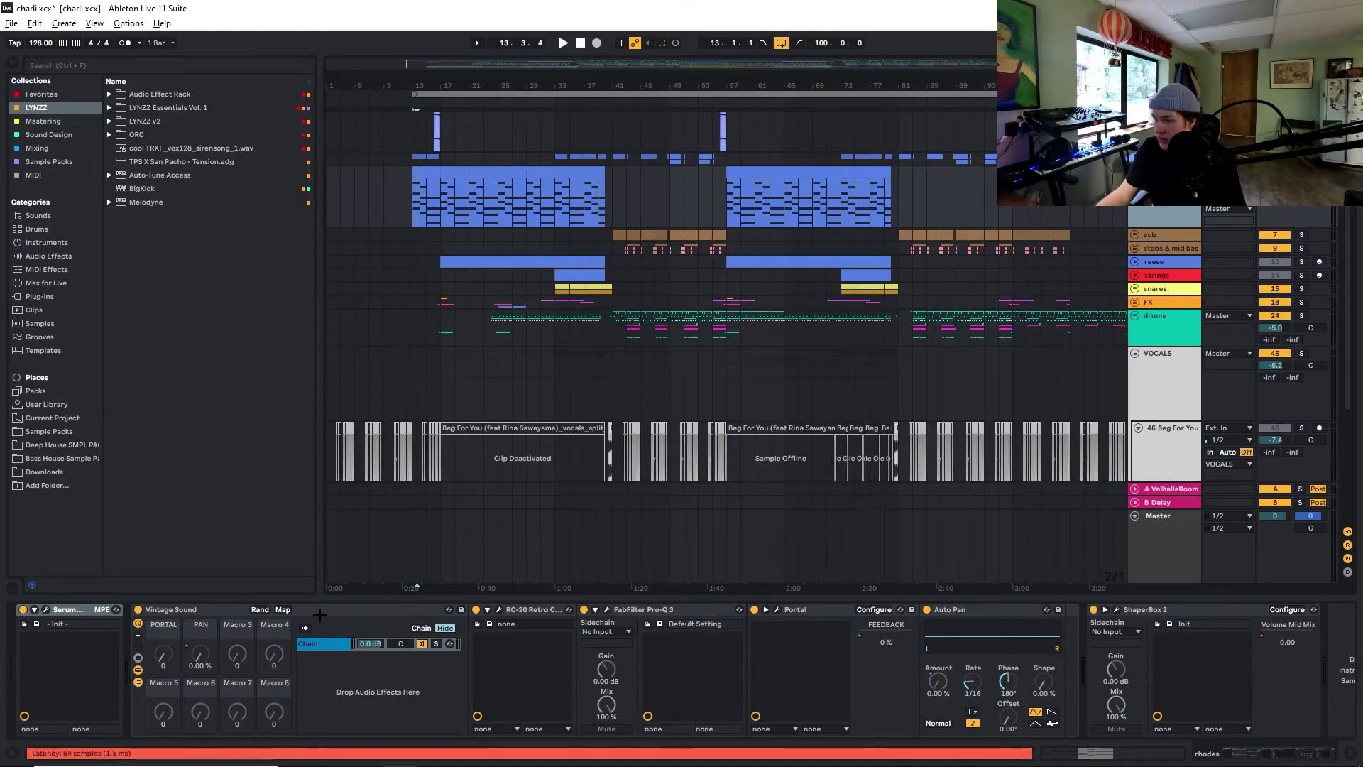
Bypass the Vintage Sound effect rack and audition the rhodes from bar 13
click(139, 609)
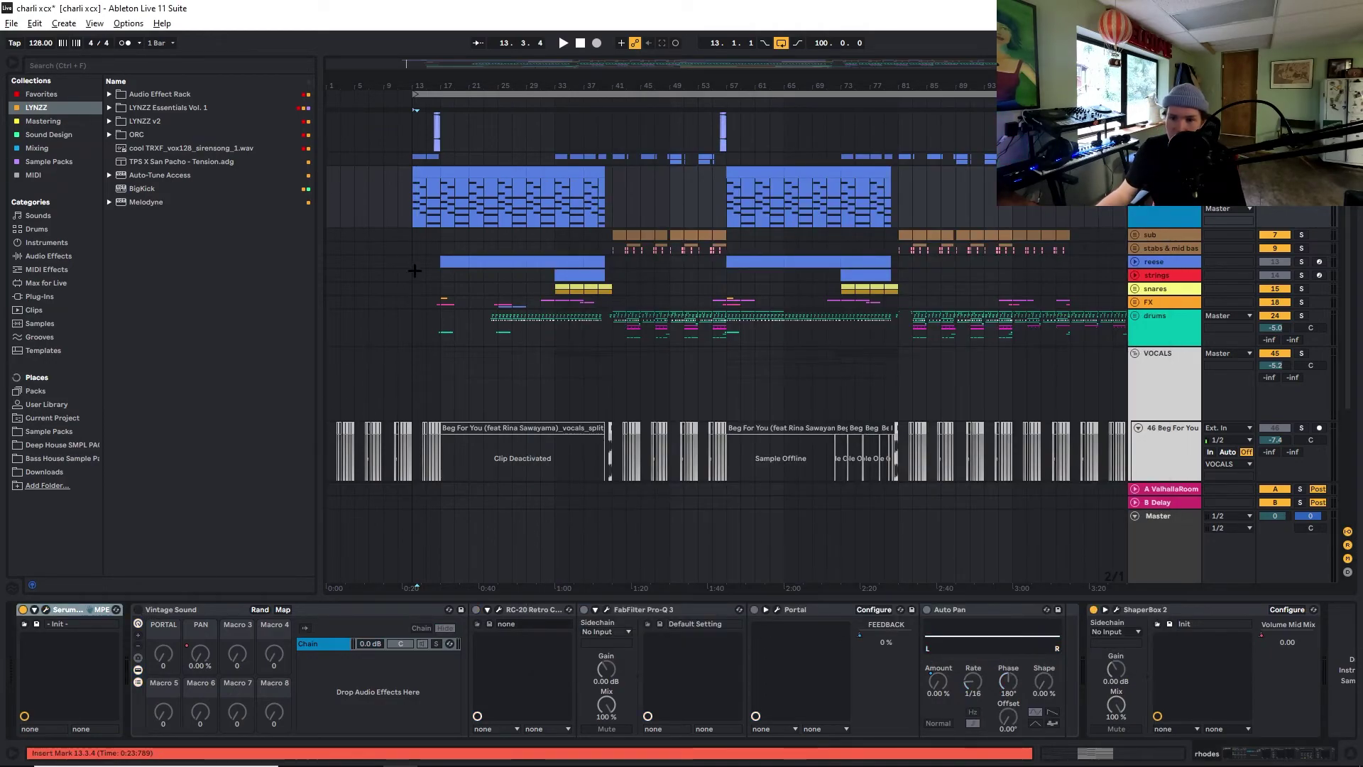
click(411, 211)
key(space)
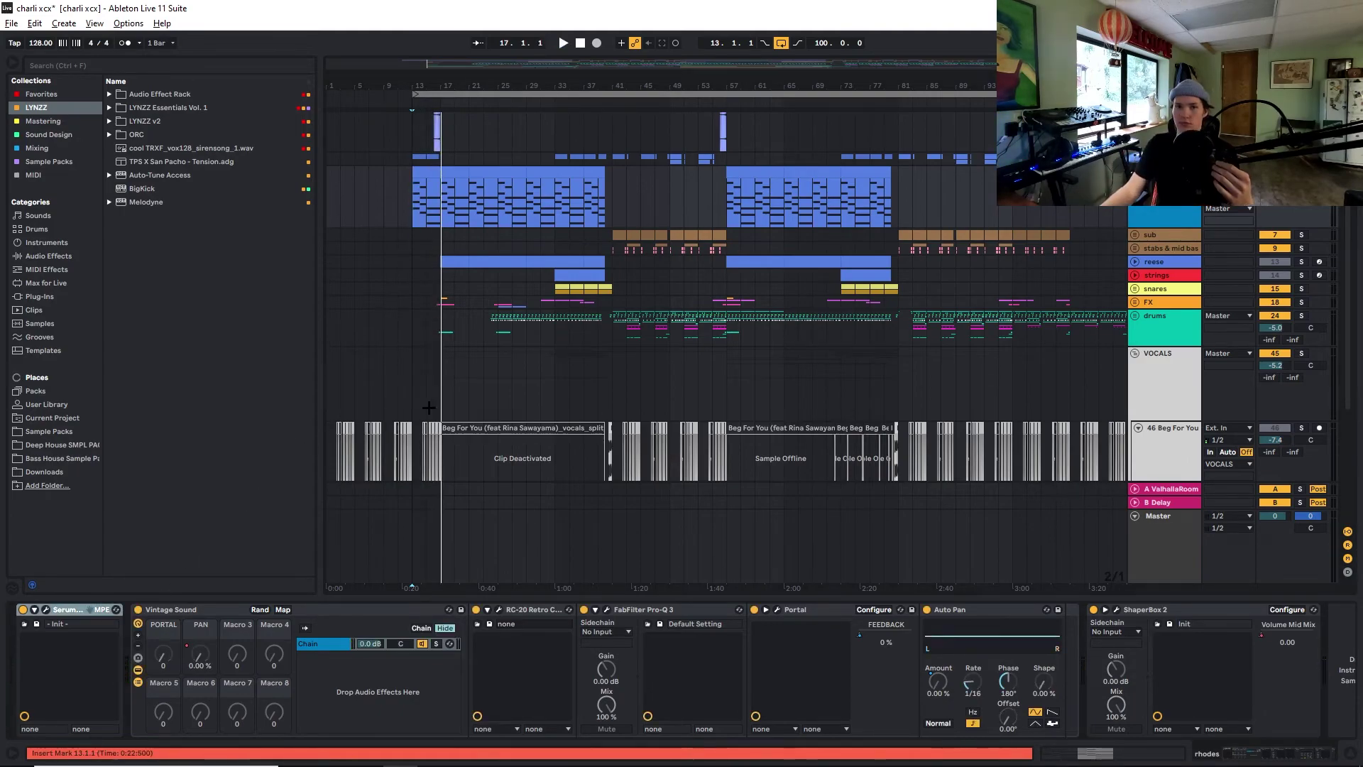
Set the playback position to bar 17, and unfold and solo the reese track
scroll(449, 321, down, 2)
scroll(449, 321, up, 3)
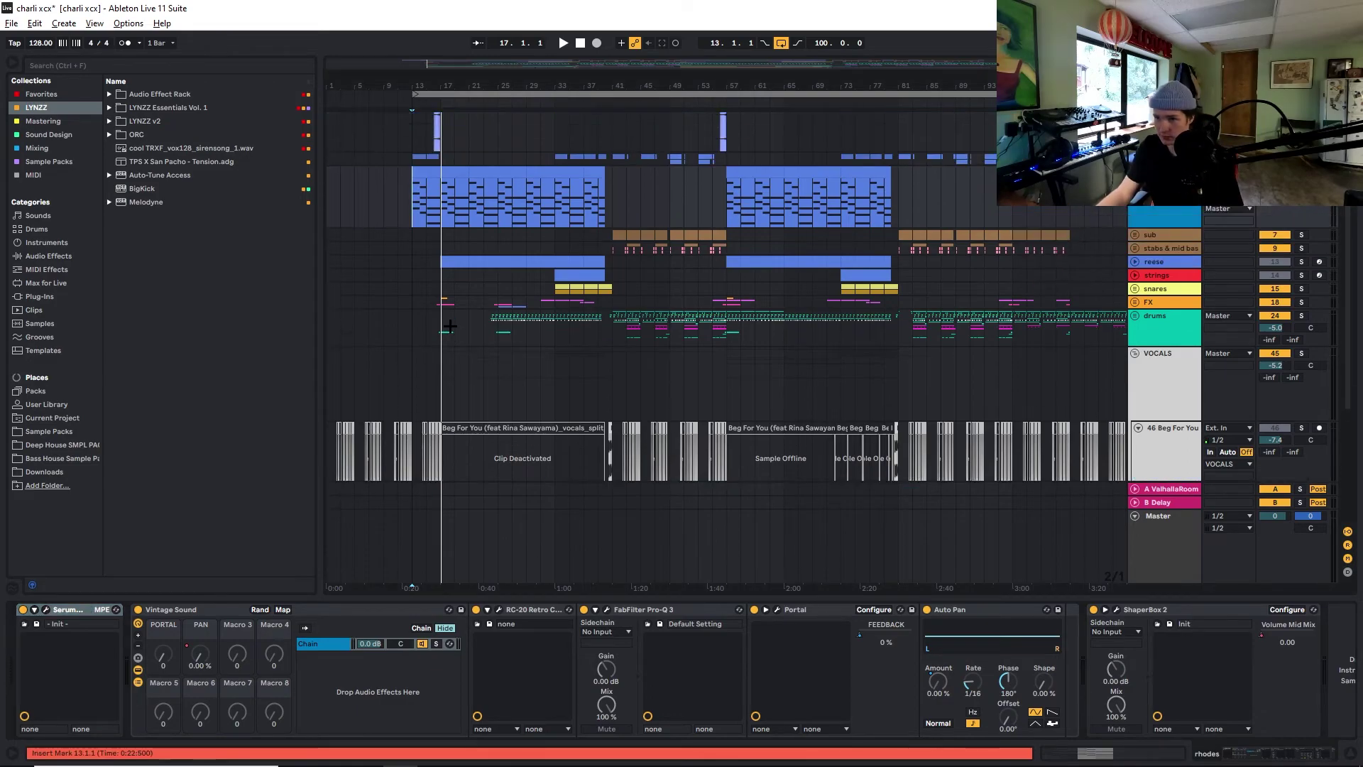
click(441, 271)
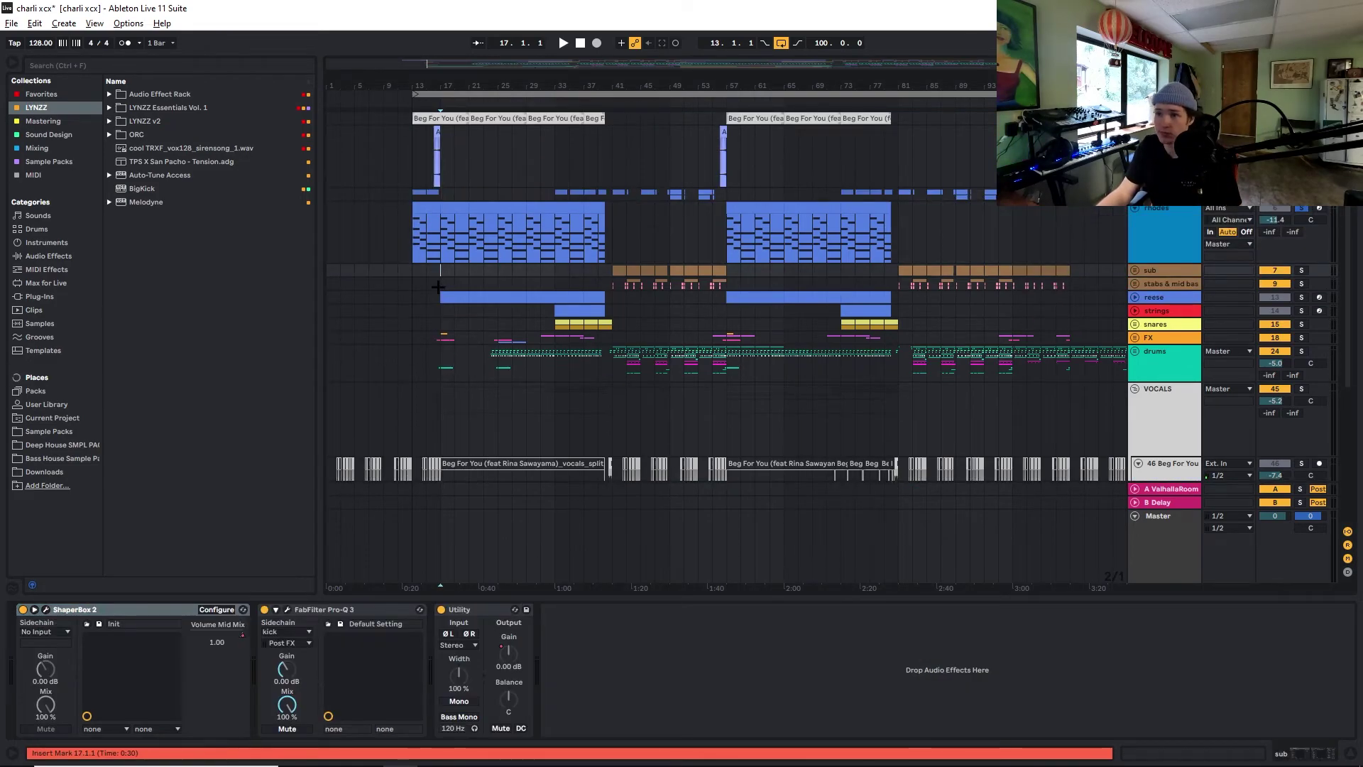
scroll(440, 286, up, 5)
click(1136, 297)
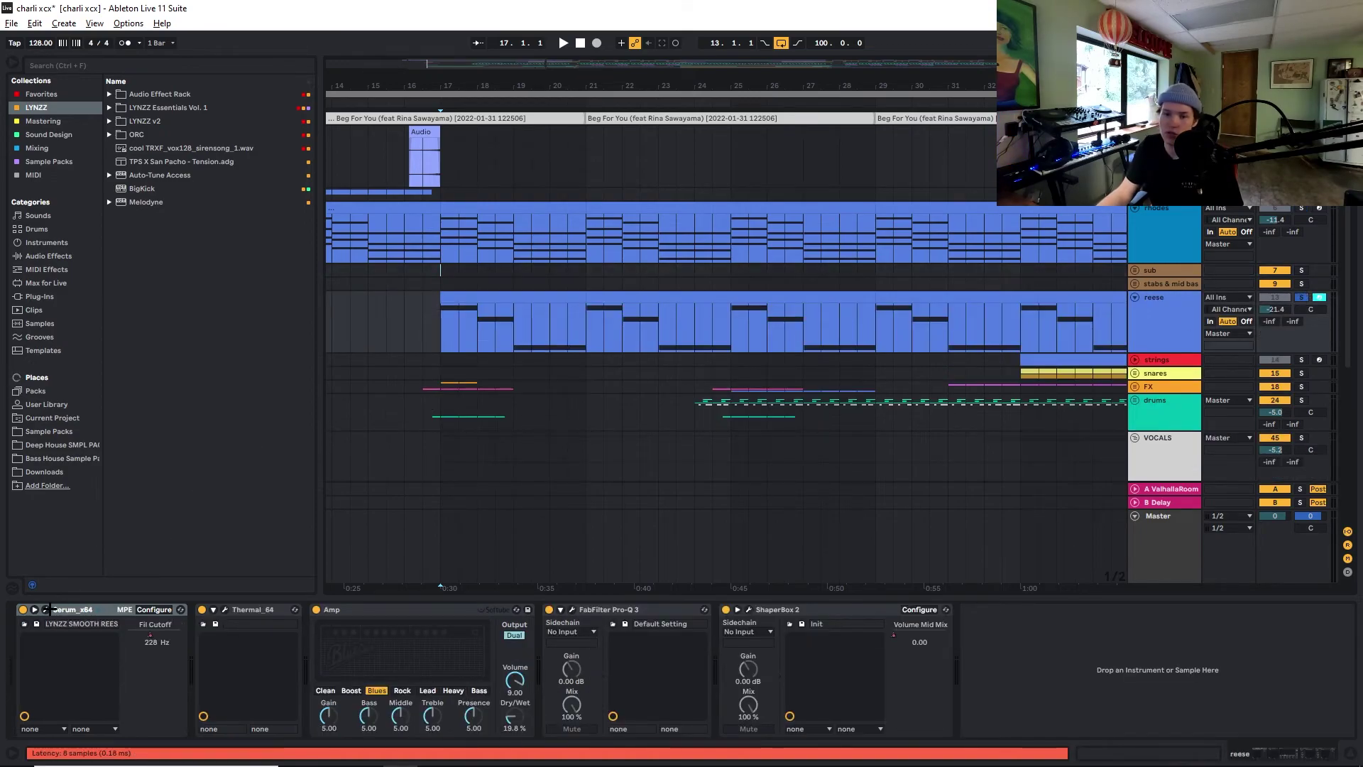
Examine the LYNZZ SMOOTH REESE patch in the reese track's Serum, and play the bass from bar 17
click(46, 610)
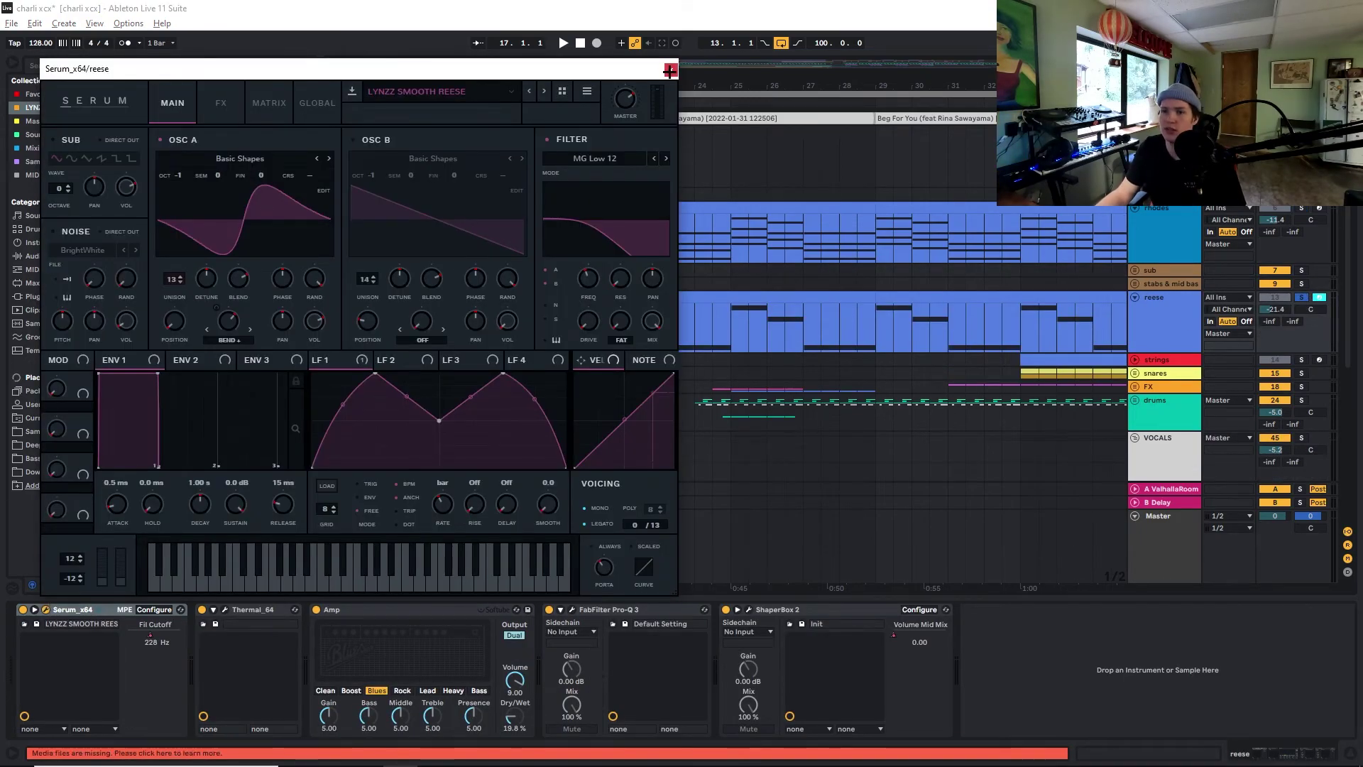
click(670, 71)
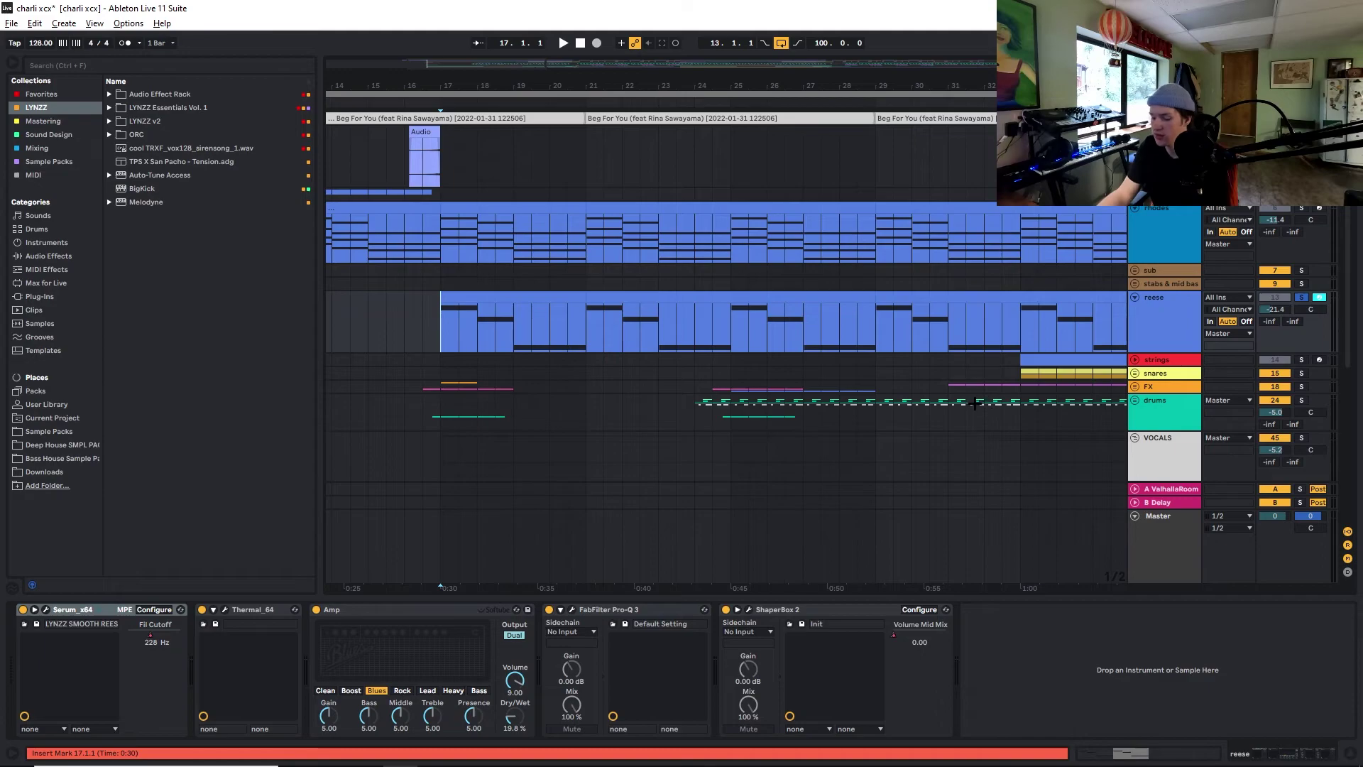
key(space)
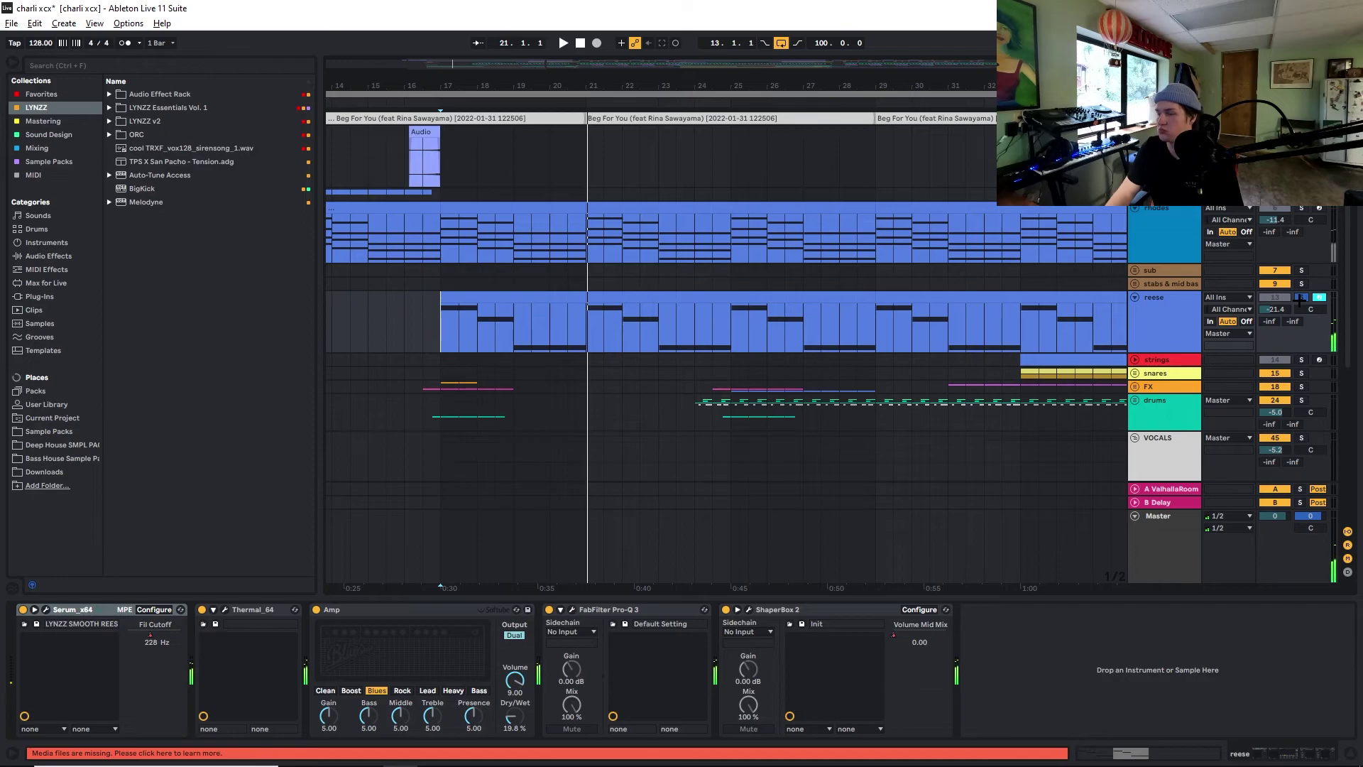
Turn off the reese track's solo and return the playback position to bar 17
click(1300, 298)
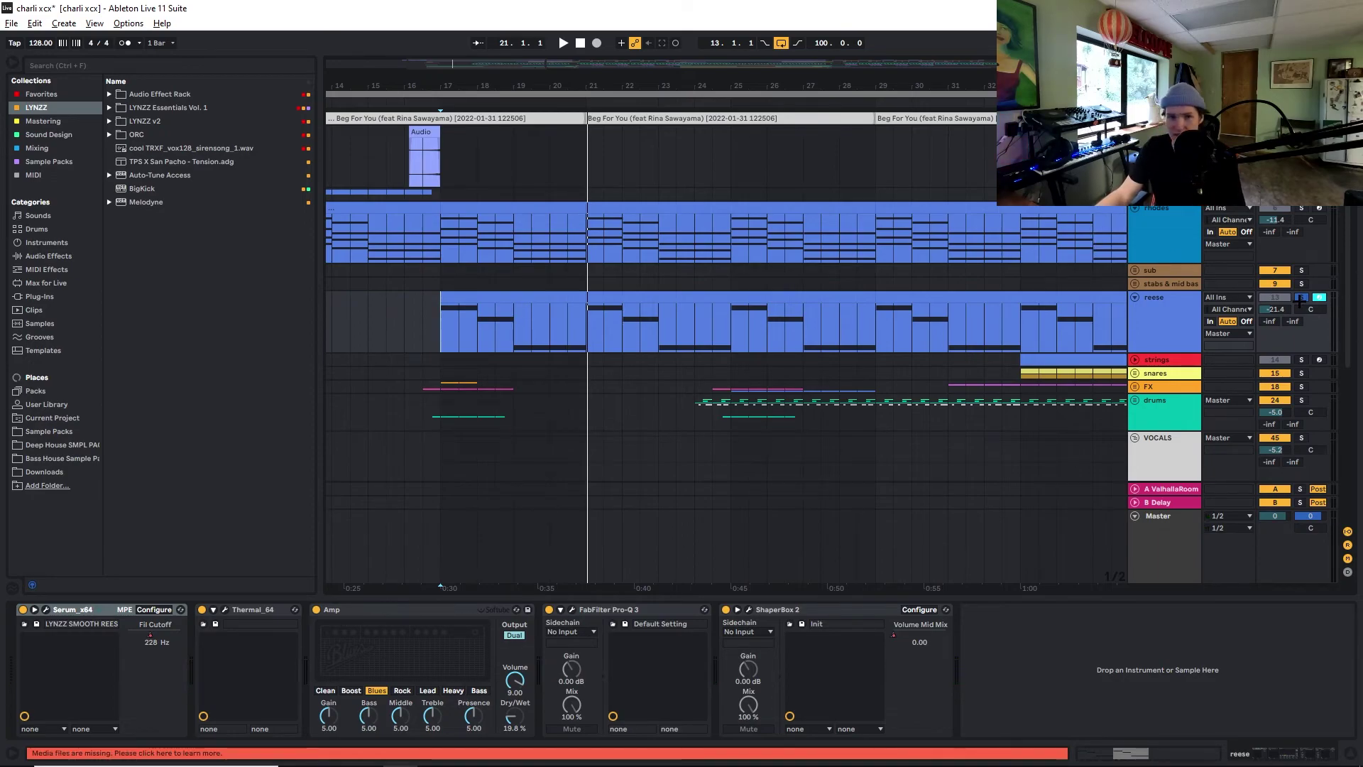
click(1302, 299)
click(449, 319)
scroll(538, 336, down, 2)
scroll(539, 335, up, 2)
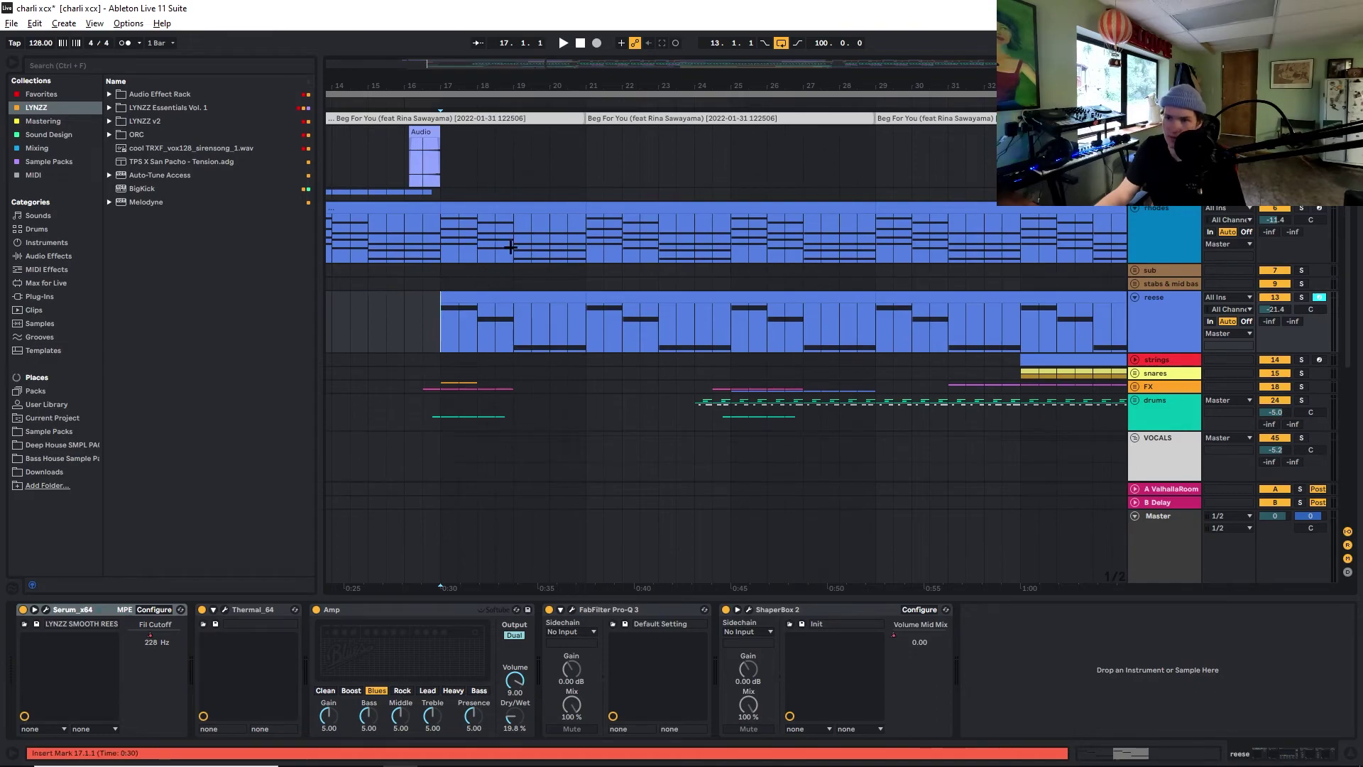
Unfold the drums group and set the playback position to bar 24 on the clap 1 track
scroll(506, 304, down, 2)
scroll(1118, 352, down, 2)
scroll(1129, 367, up, 3)
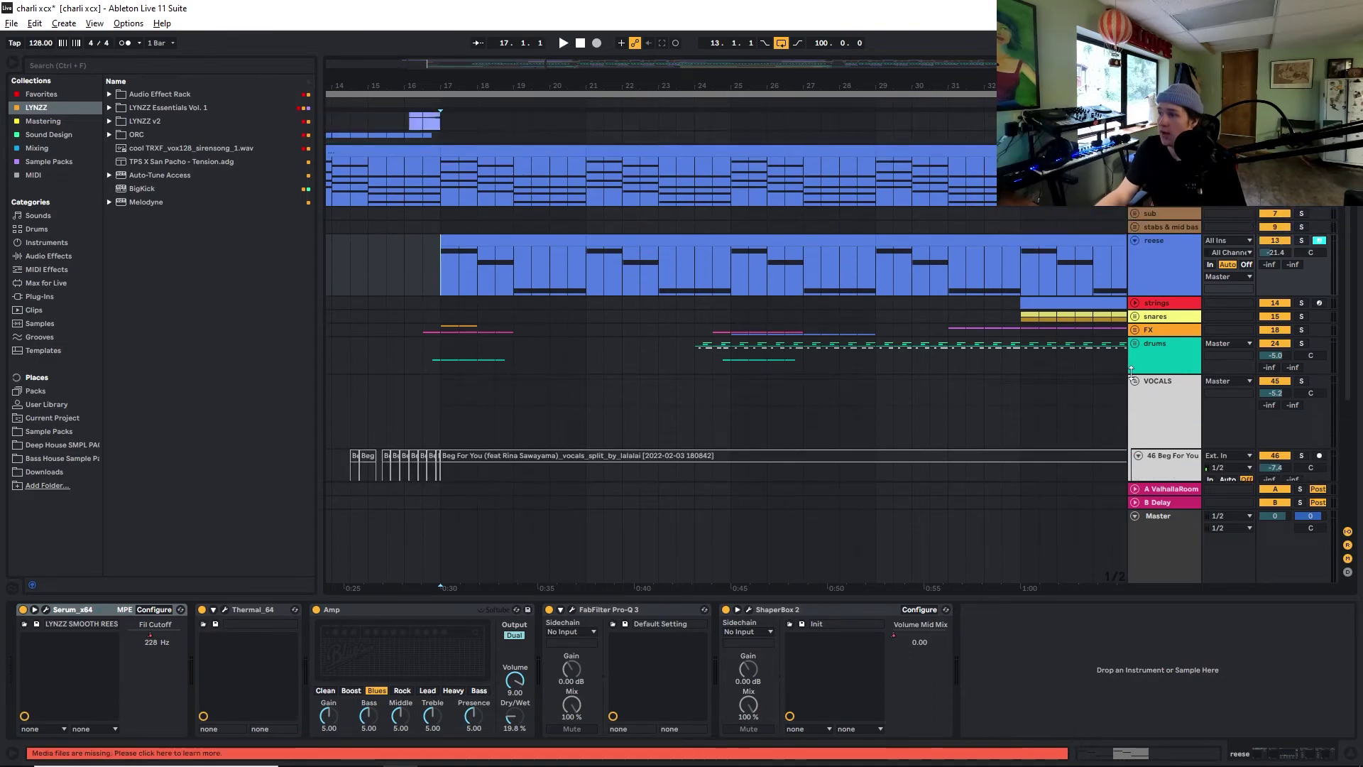
click(1136, 347)
scroll(1065, 391, down, 3)
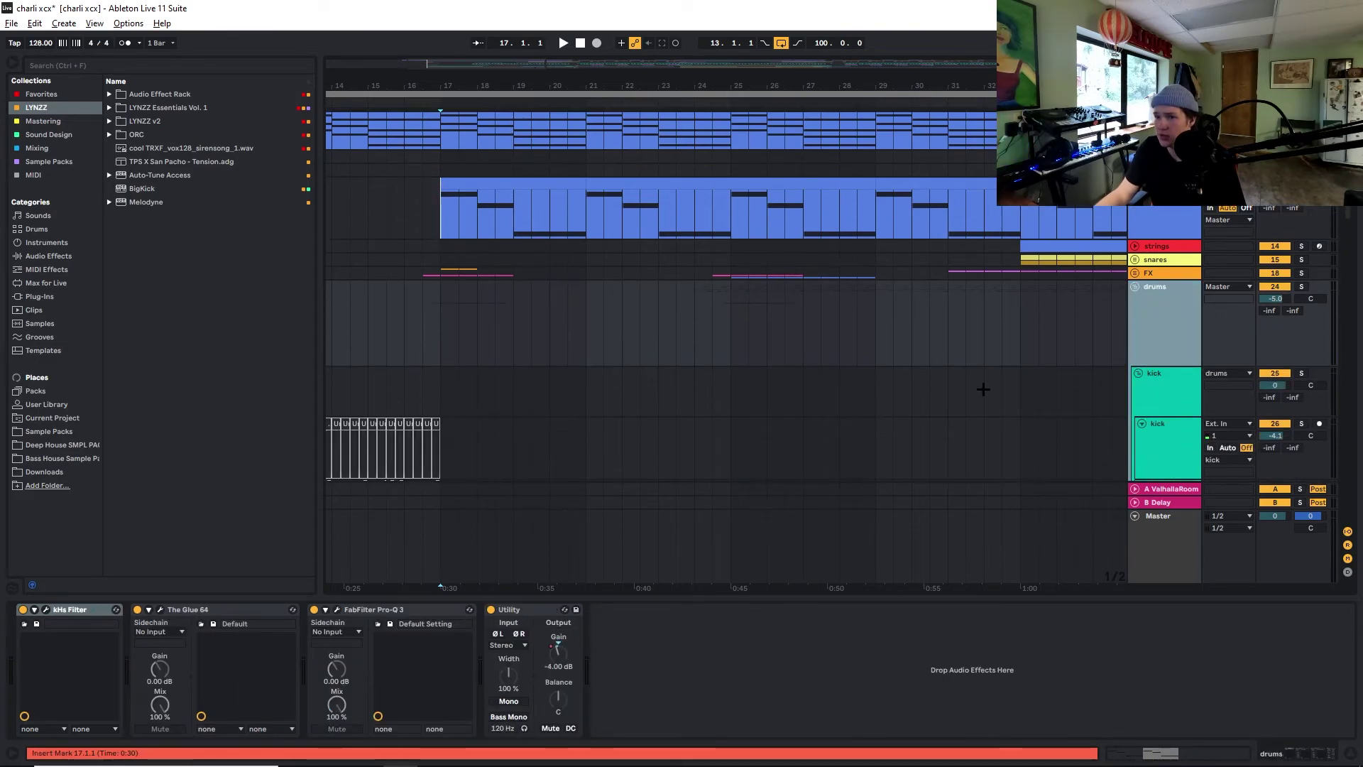
scroll(650, 387, down, 5)
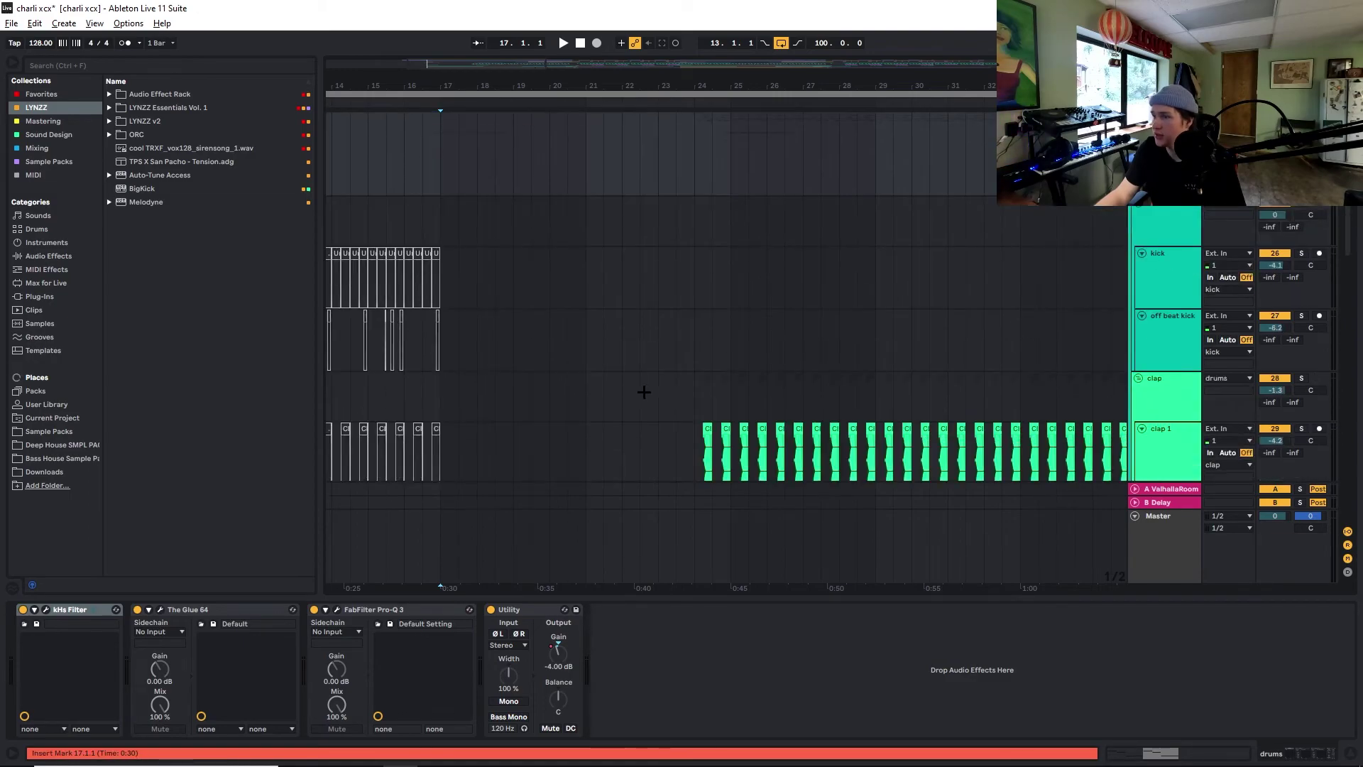
scroll(643, 386, down, 3)
scroll(649, 319, up, 2)
click(661, 273)
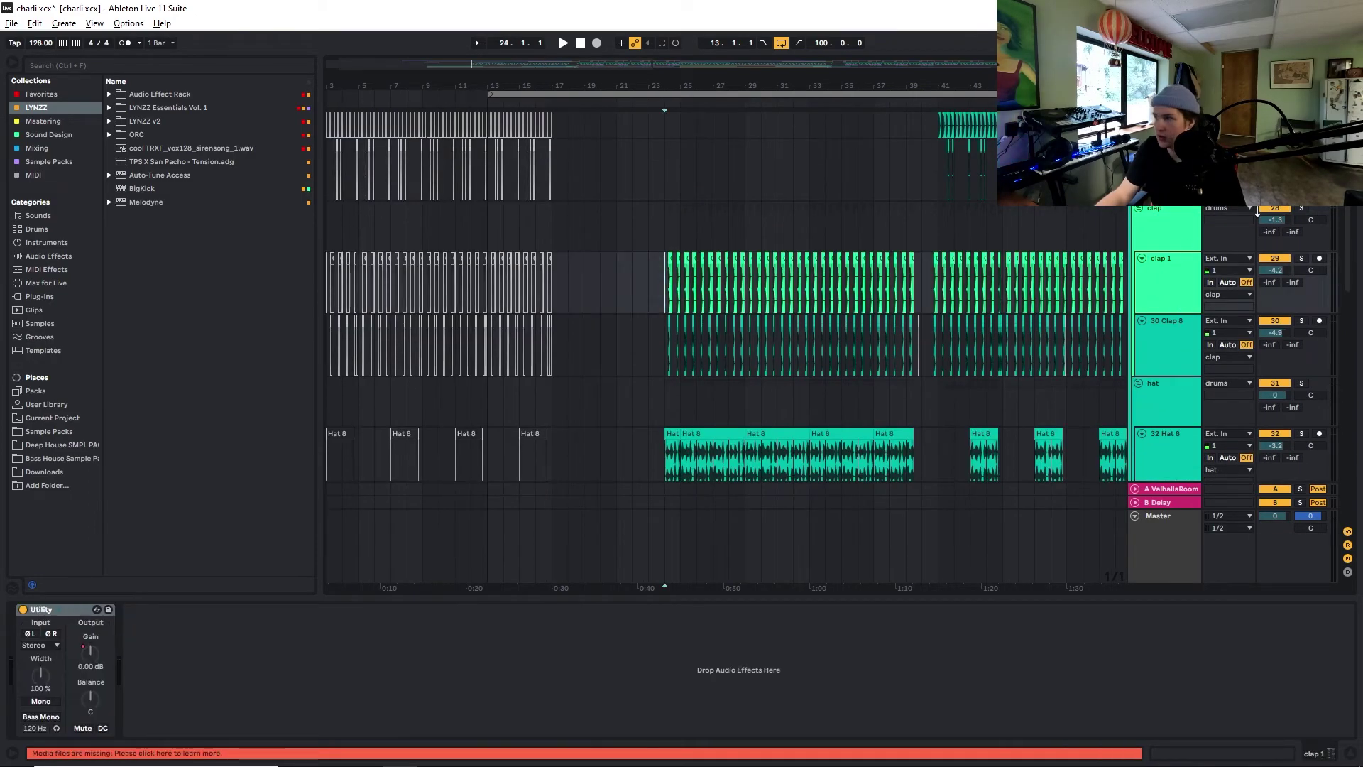
Play the soloed drums group from bar 24 and look through its kick, clap and hat tracks
scroll(1176, 319, up, 6)
scroll(1200, 312, up, 3)
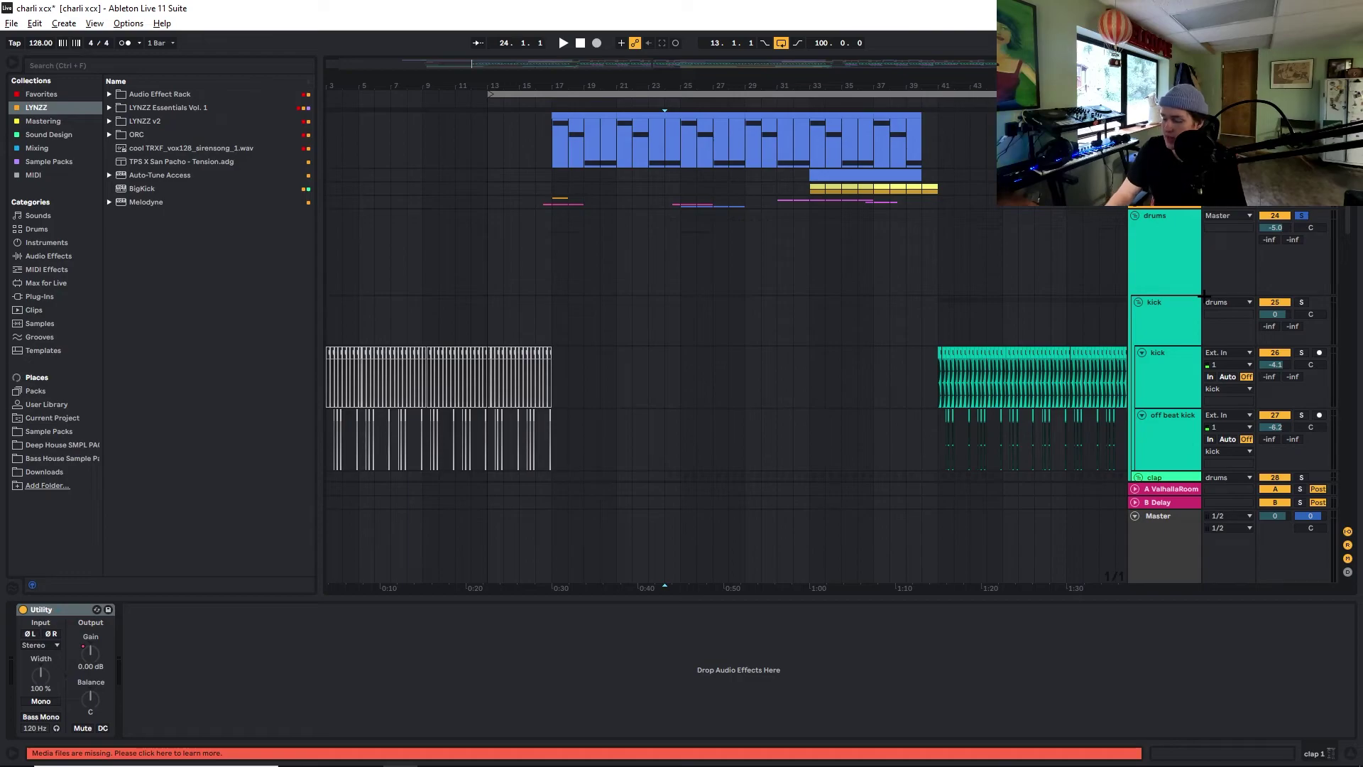
key(space)
scroll(786, 323, down, 2)
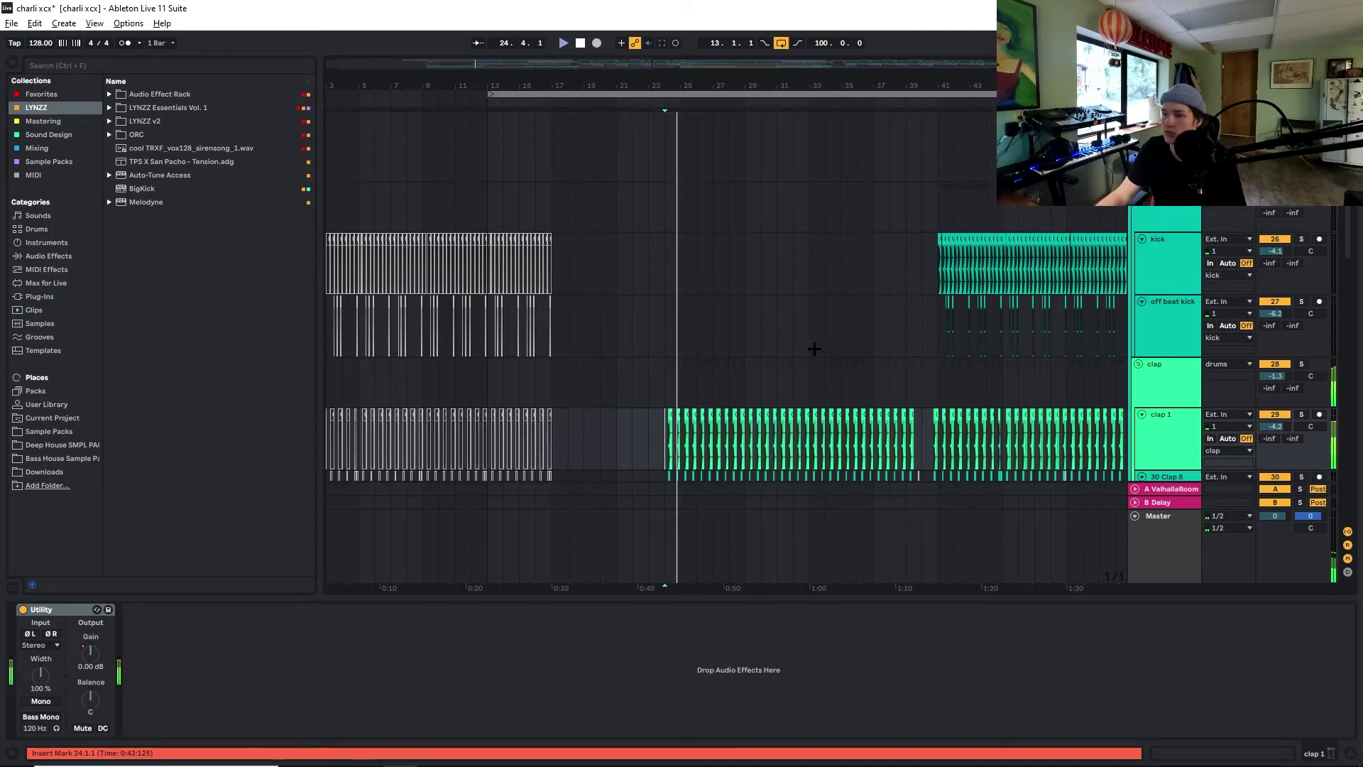
scroll(813, 347, down, 4)
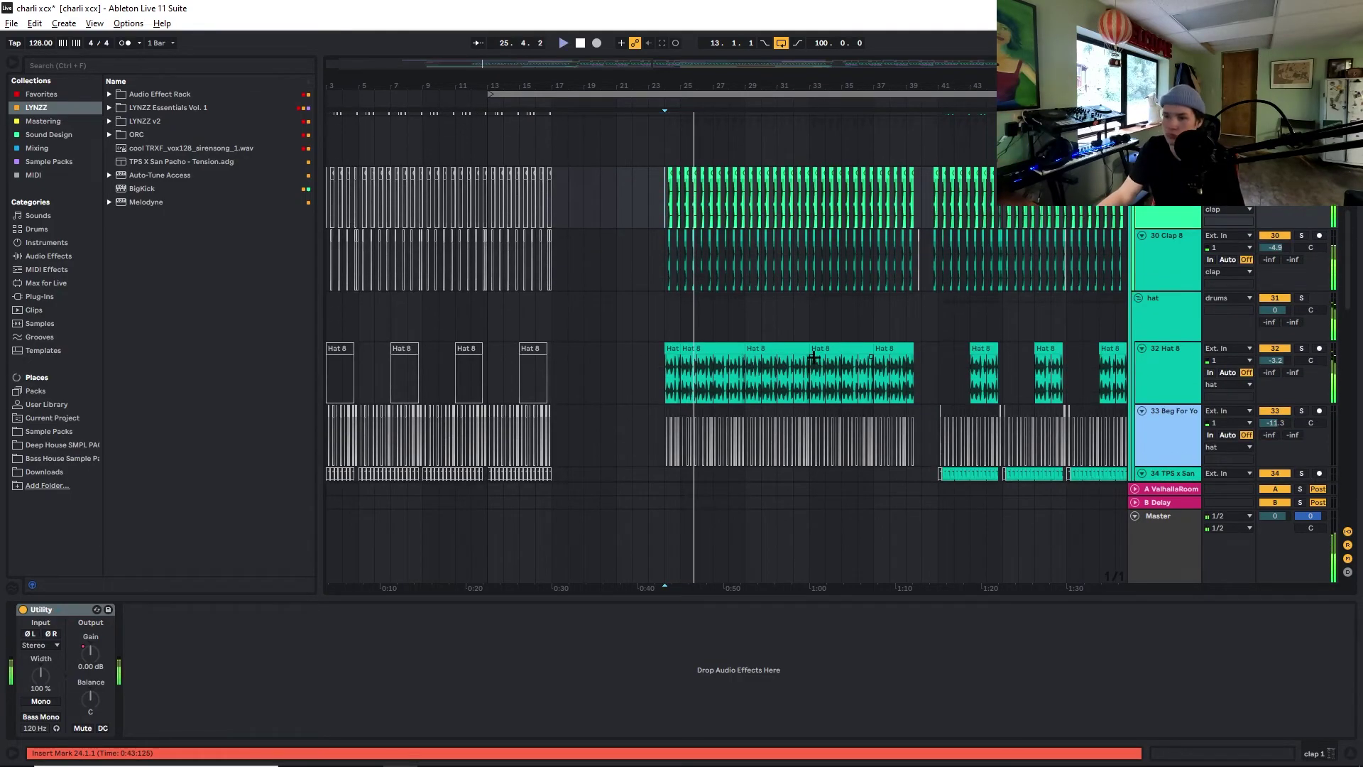
scroll(813, 355, down, 2)
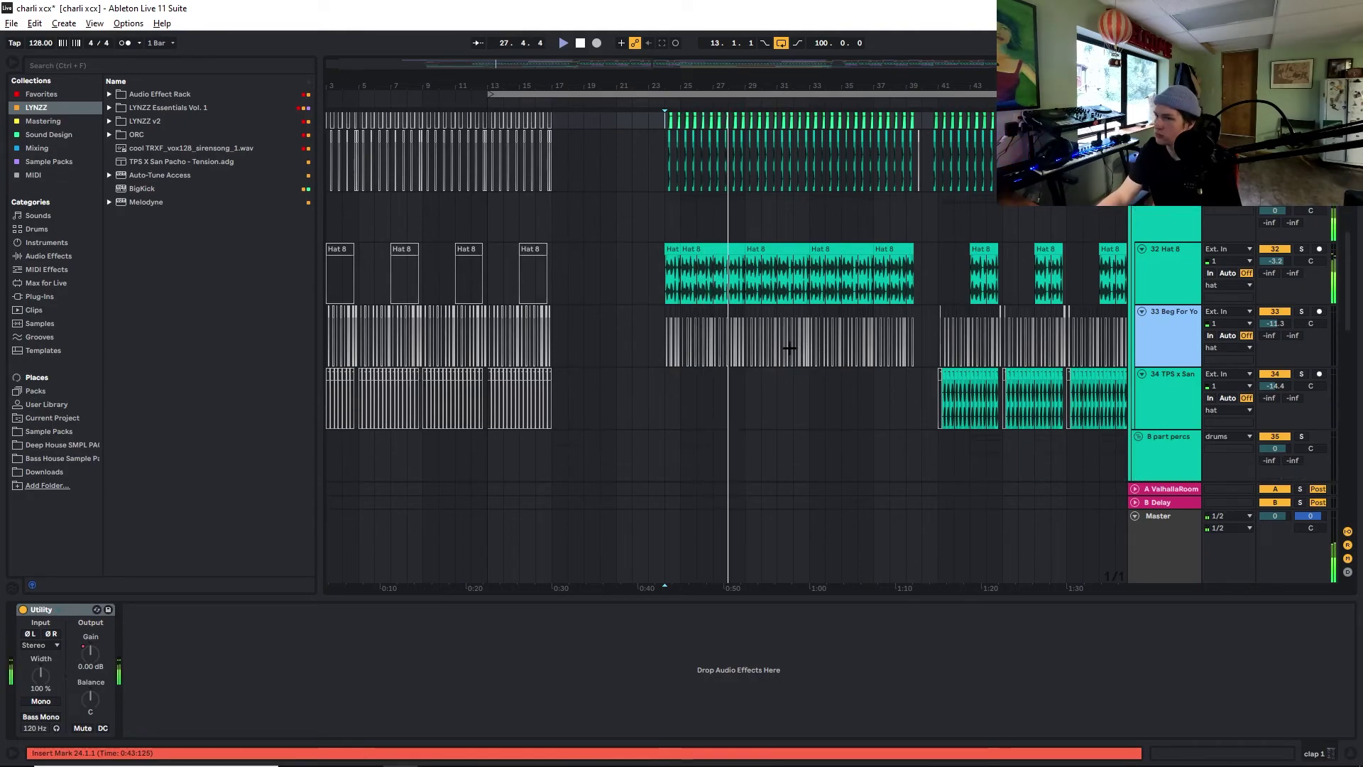
scroll(818, 340, up, 2)
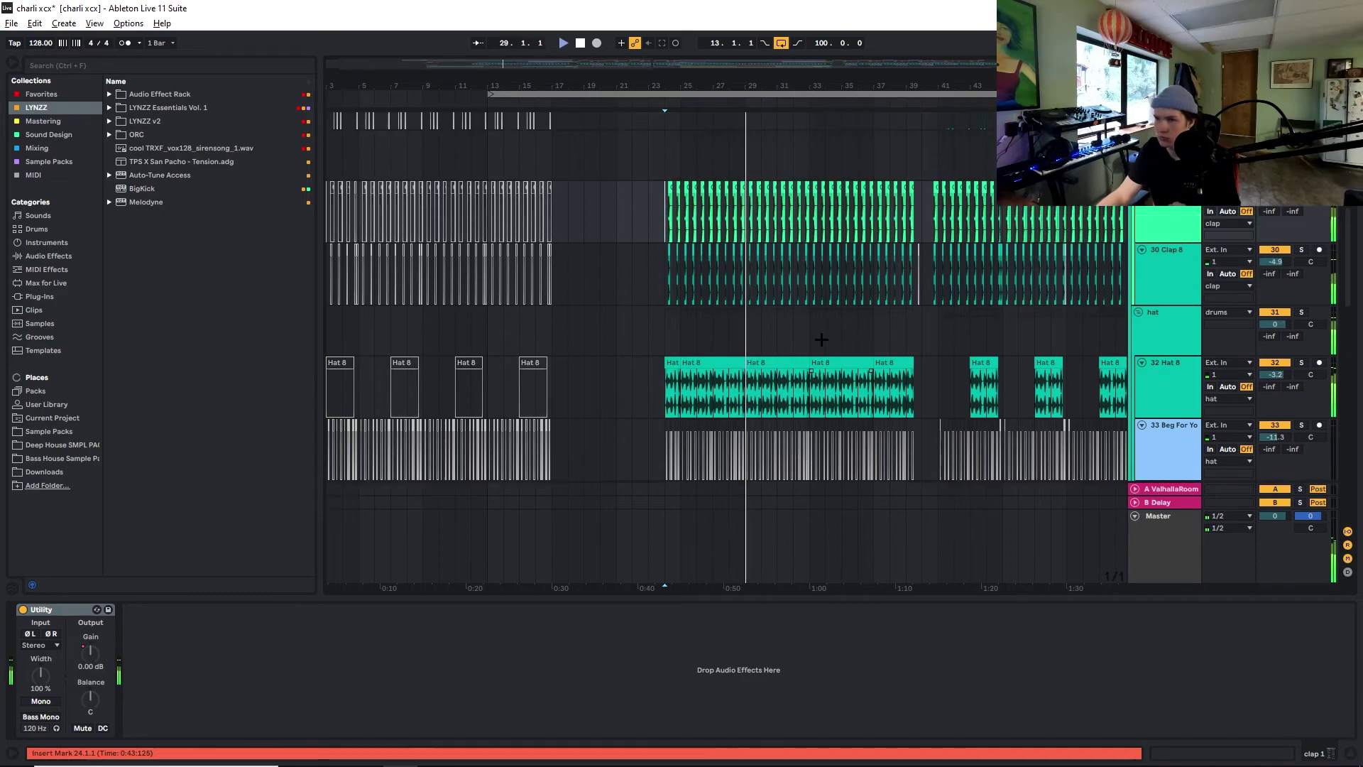
scroll(818, 340, up, 5)
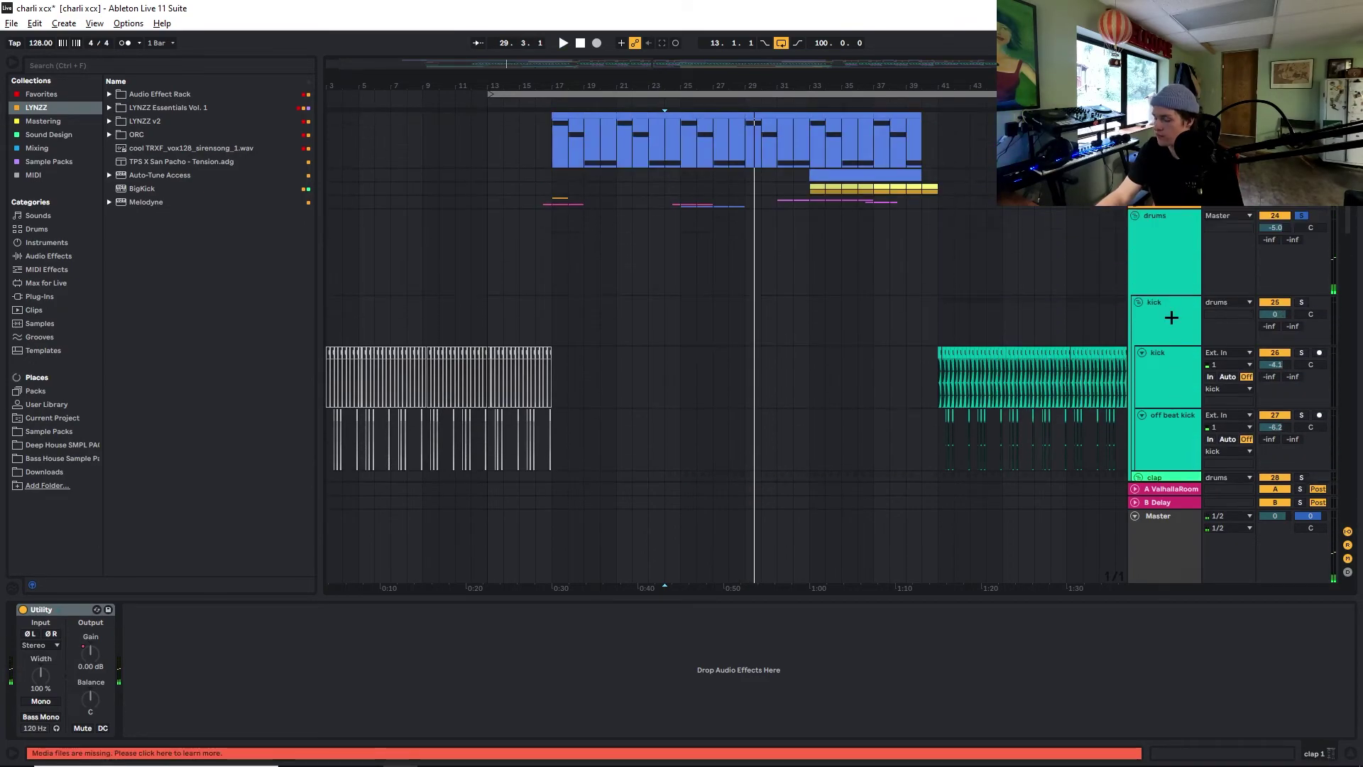
scroll(1041, 295, up, 1)
scroll(938, 341, down, 1)
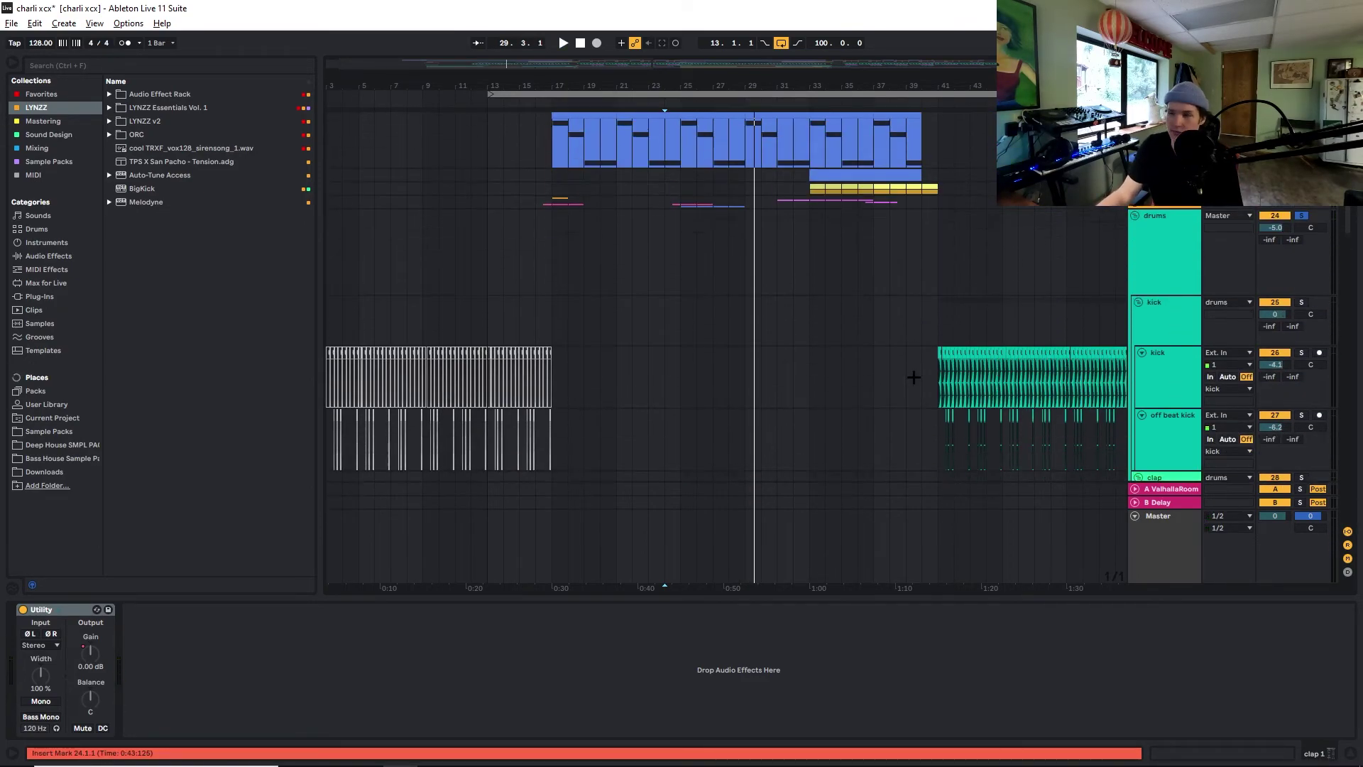
scroll(770, 335, down, 1)
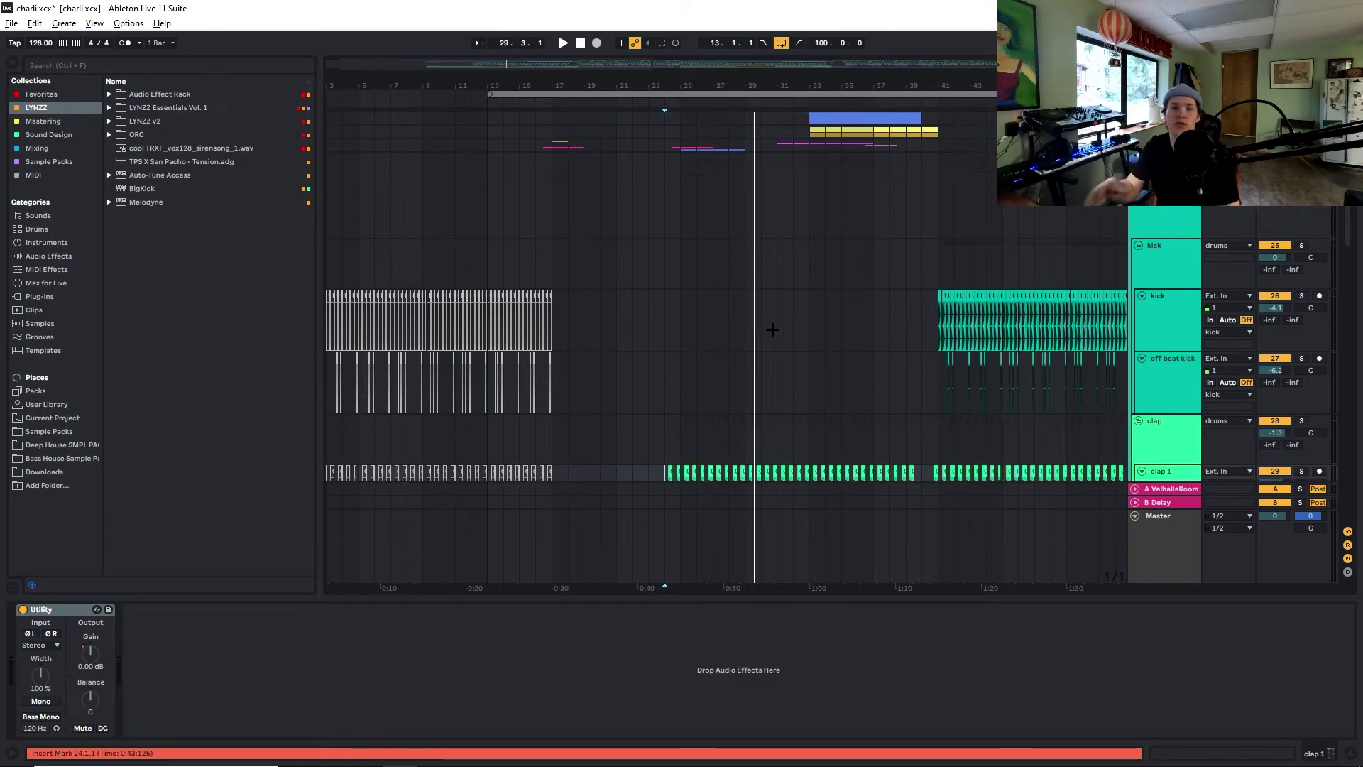
Set the playback position to bar 33 on the stabs & mid bass track, and unfold the FX group
scroll(770, 334, up, 4)
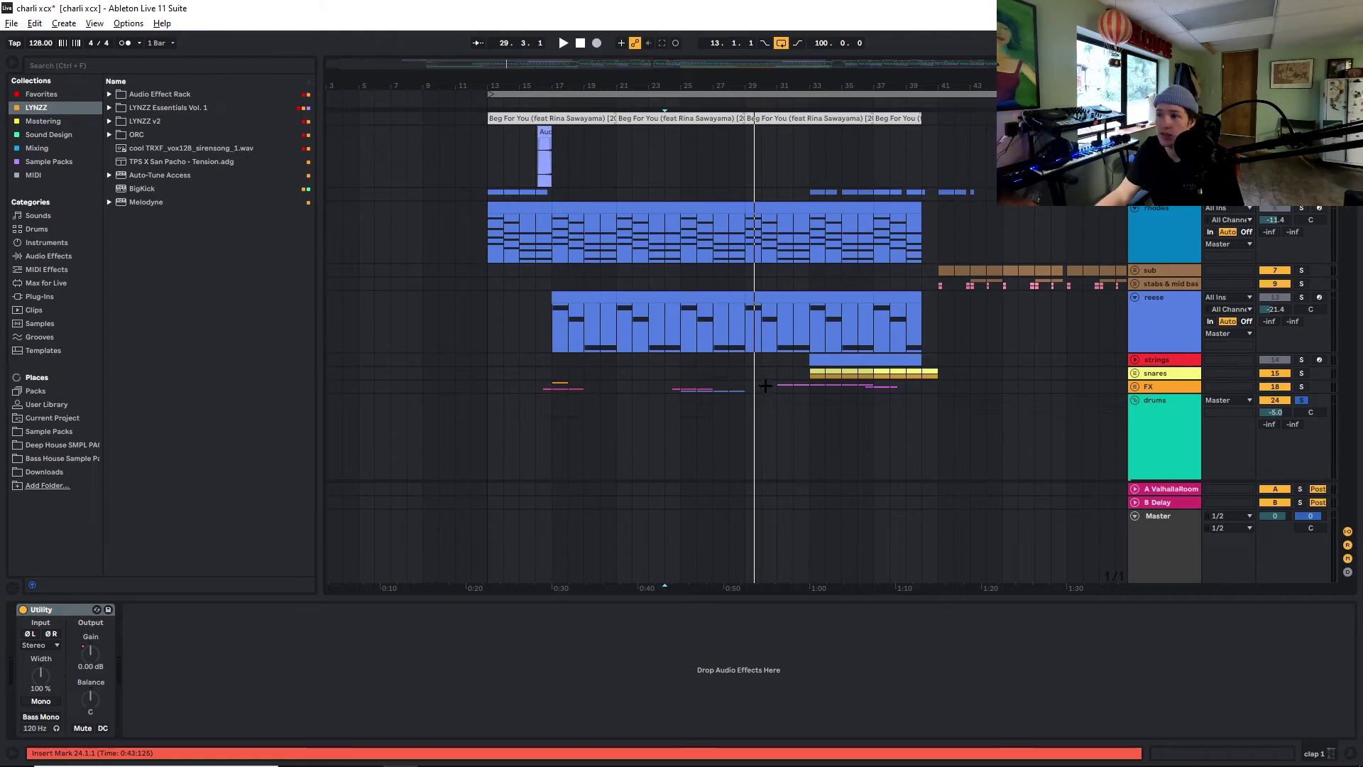
click(810, 284)
scroll(810, 326, down, 6)
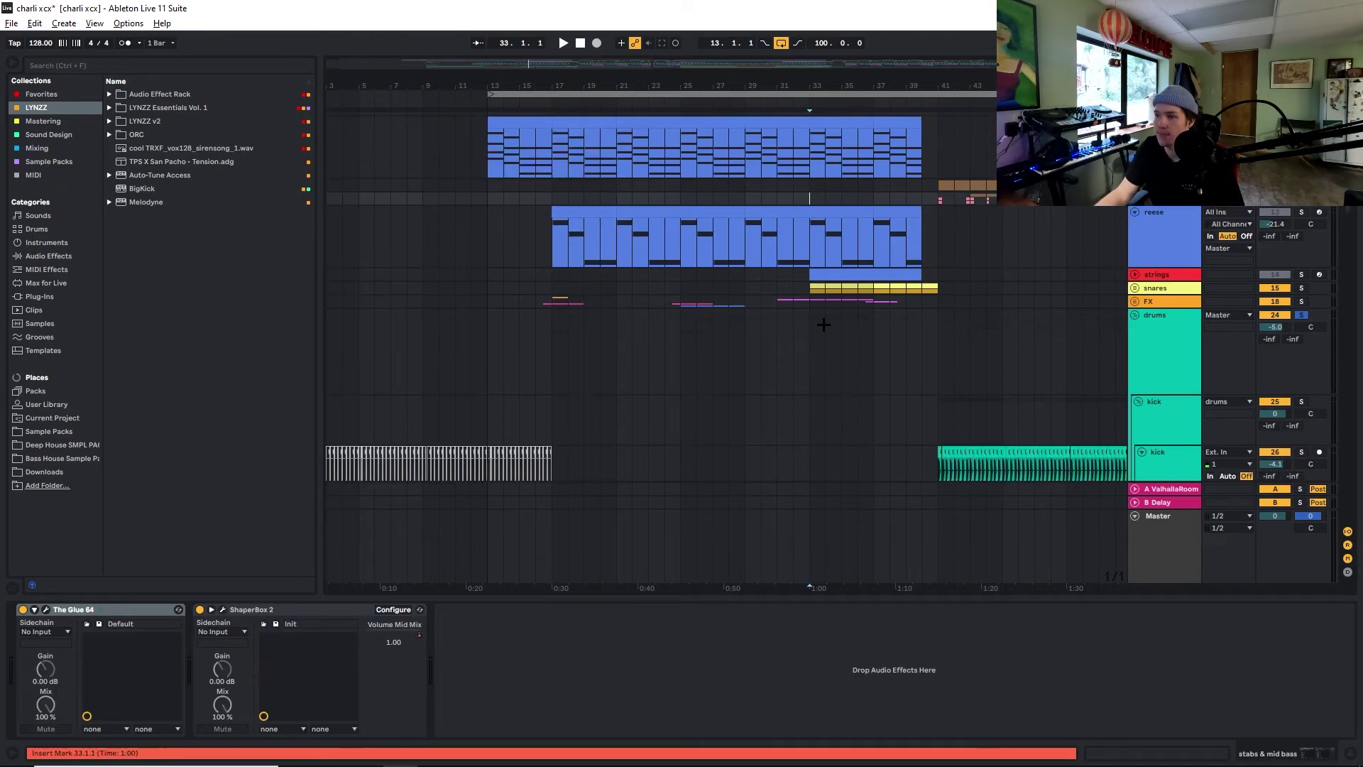
scroll(810, 346, down, 8)
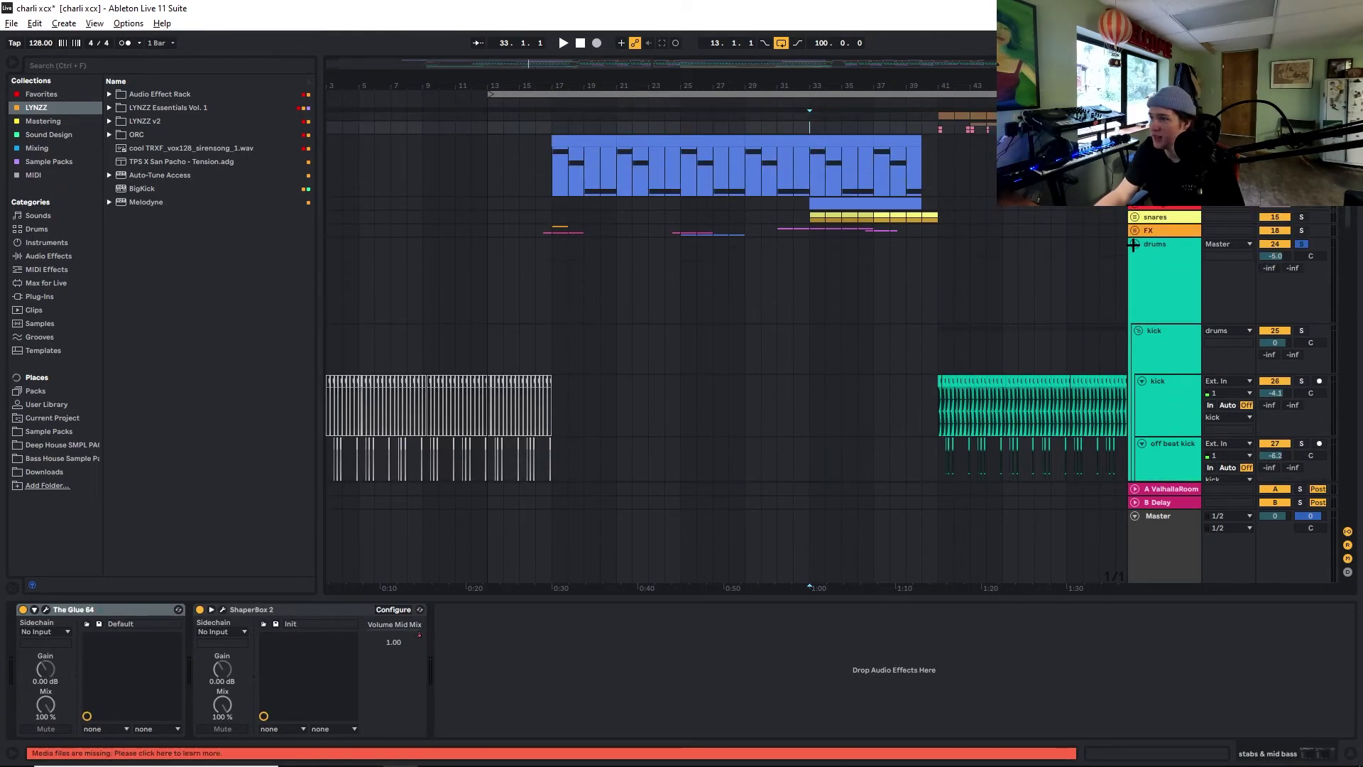
scroll(808, 323, down, 3)
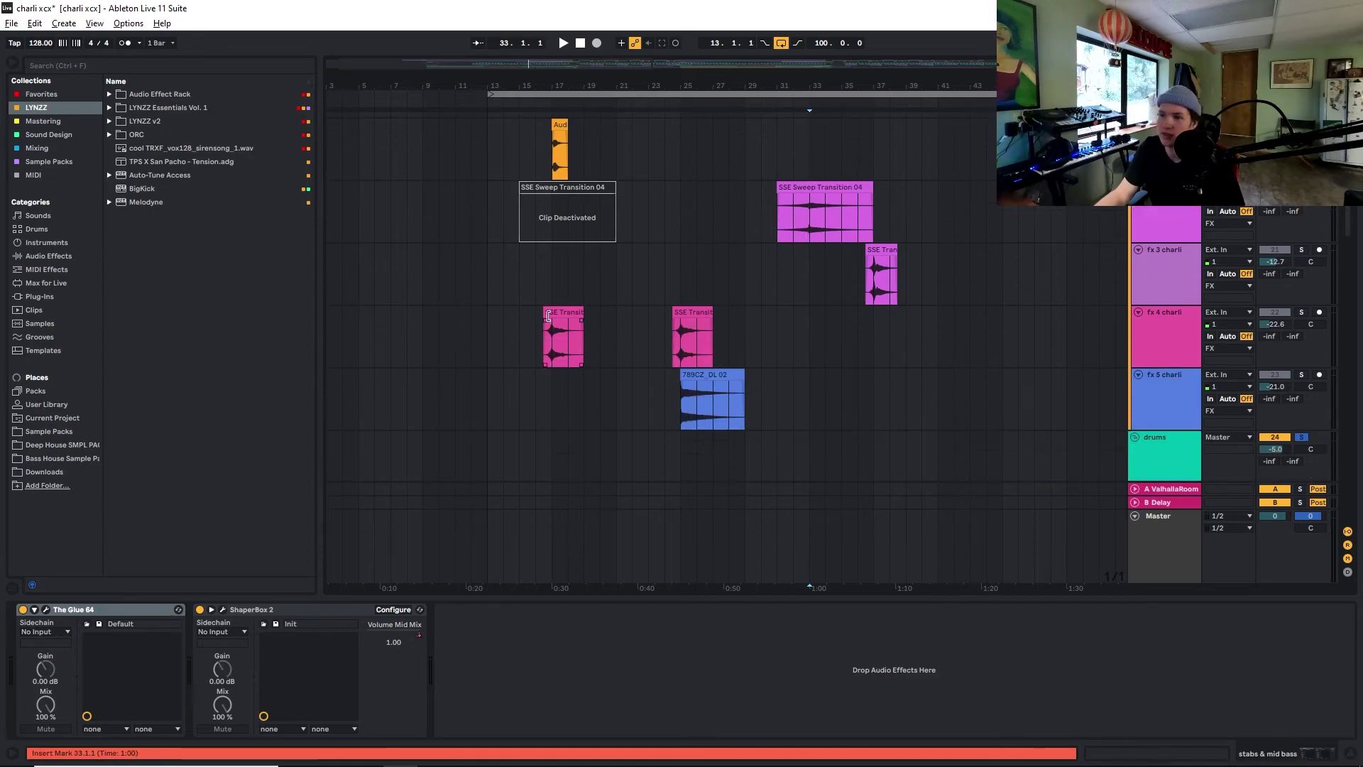
scroll(654, 325, up, 7)
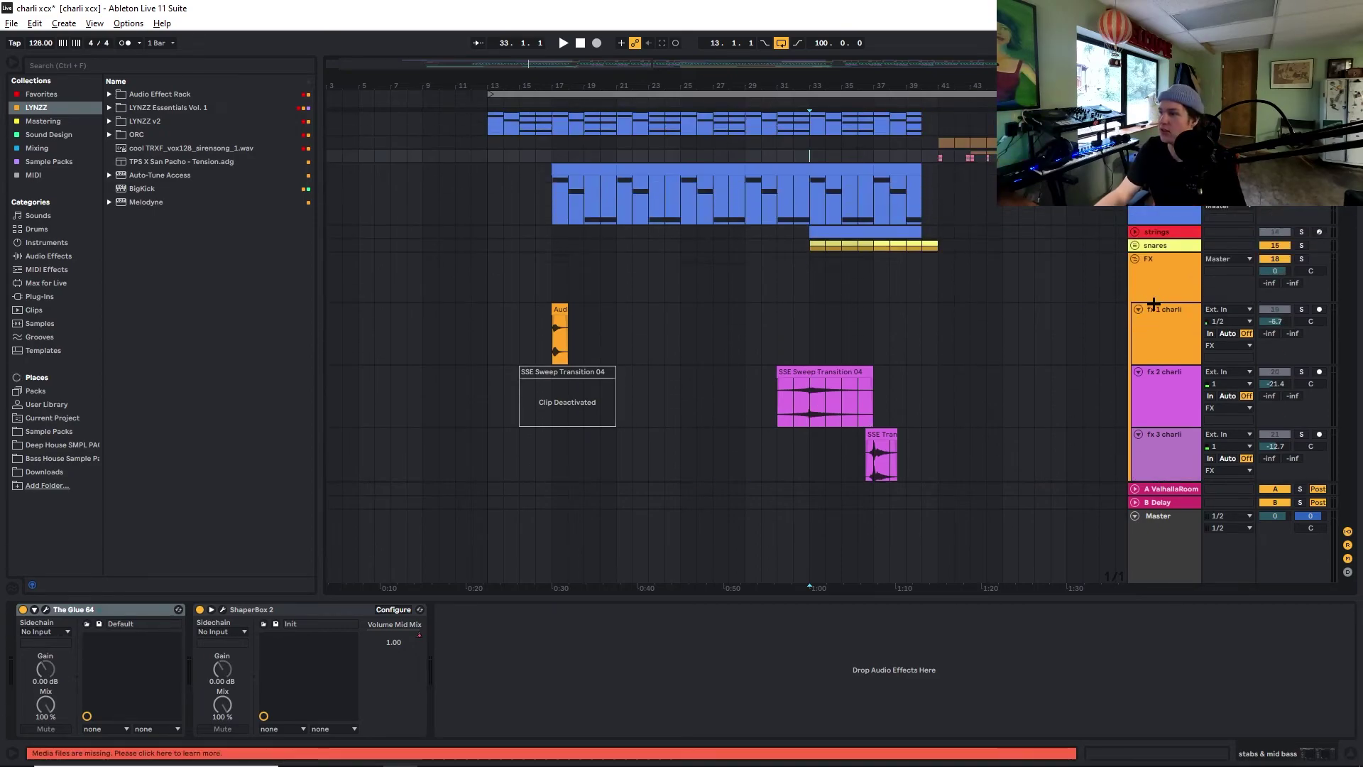
Solo the fx 1 charli track and play its Audio clip from bar 17
click(1156, 311)
scroll(553, 338, up, 4)
click(555, 339)
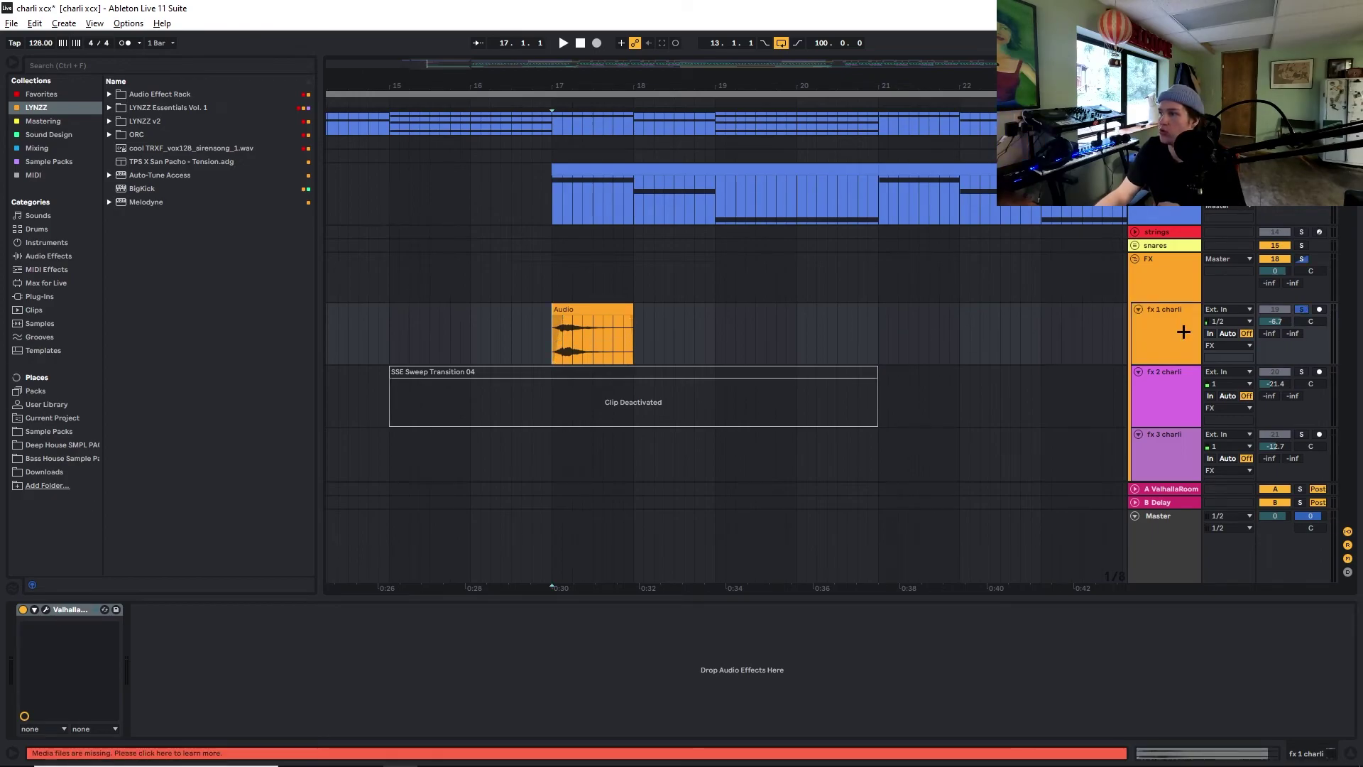
click(1156, 341)
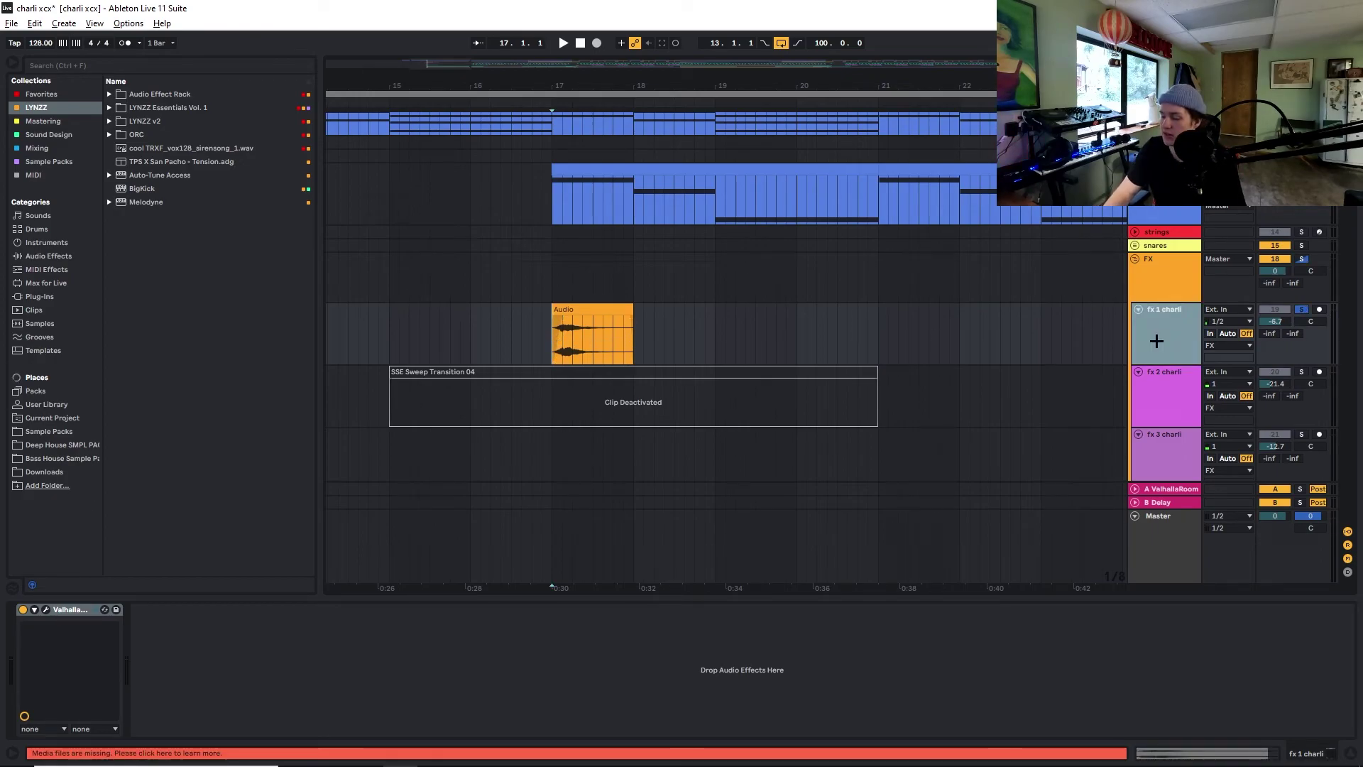
key(space)
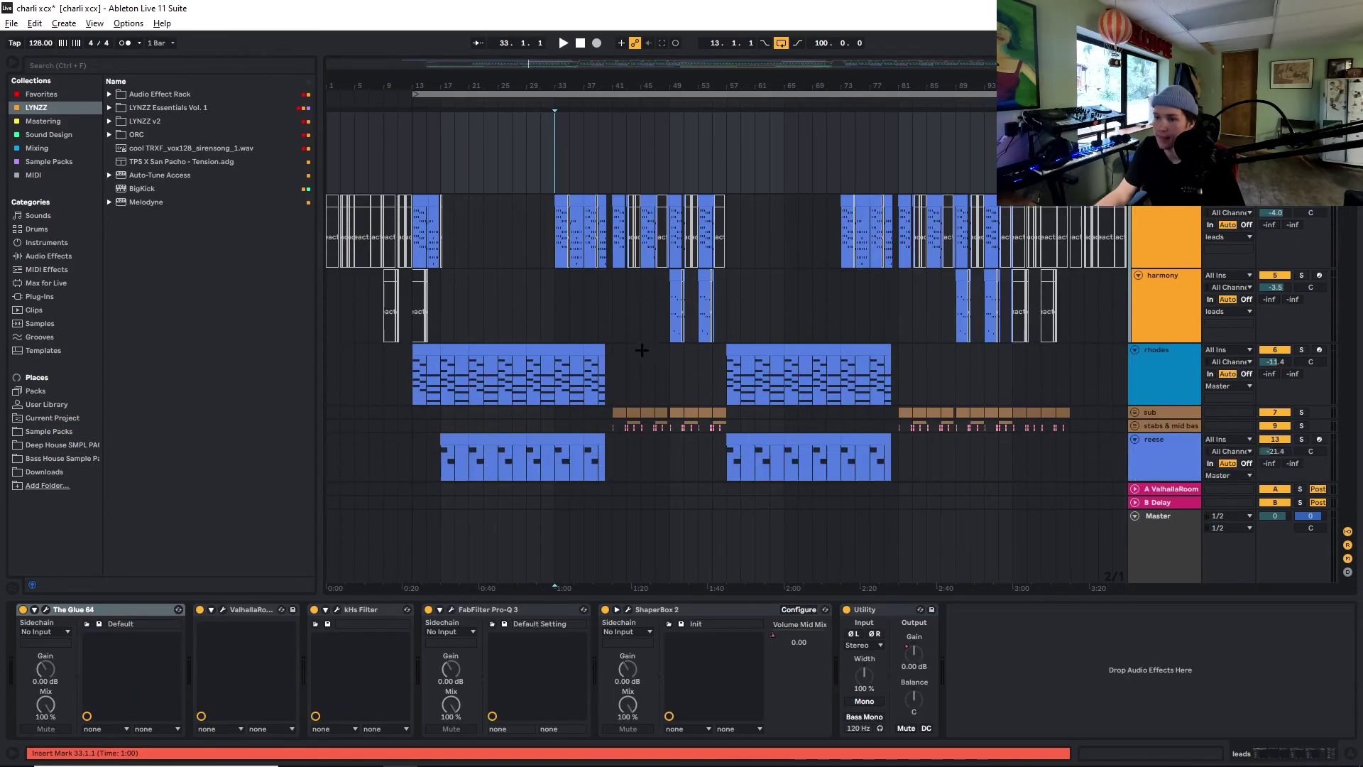
Turn off the fx 1 charli solo, and unfold the leads group with the playback position at bar 33
scroll(620, 362, down, 2)
scroll(620, 362, down, 4)
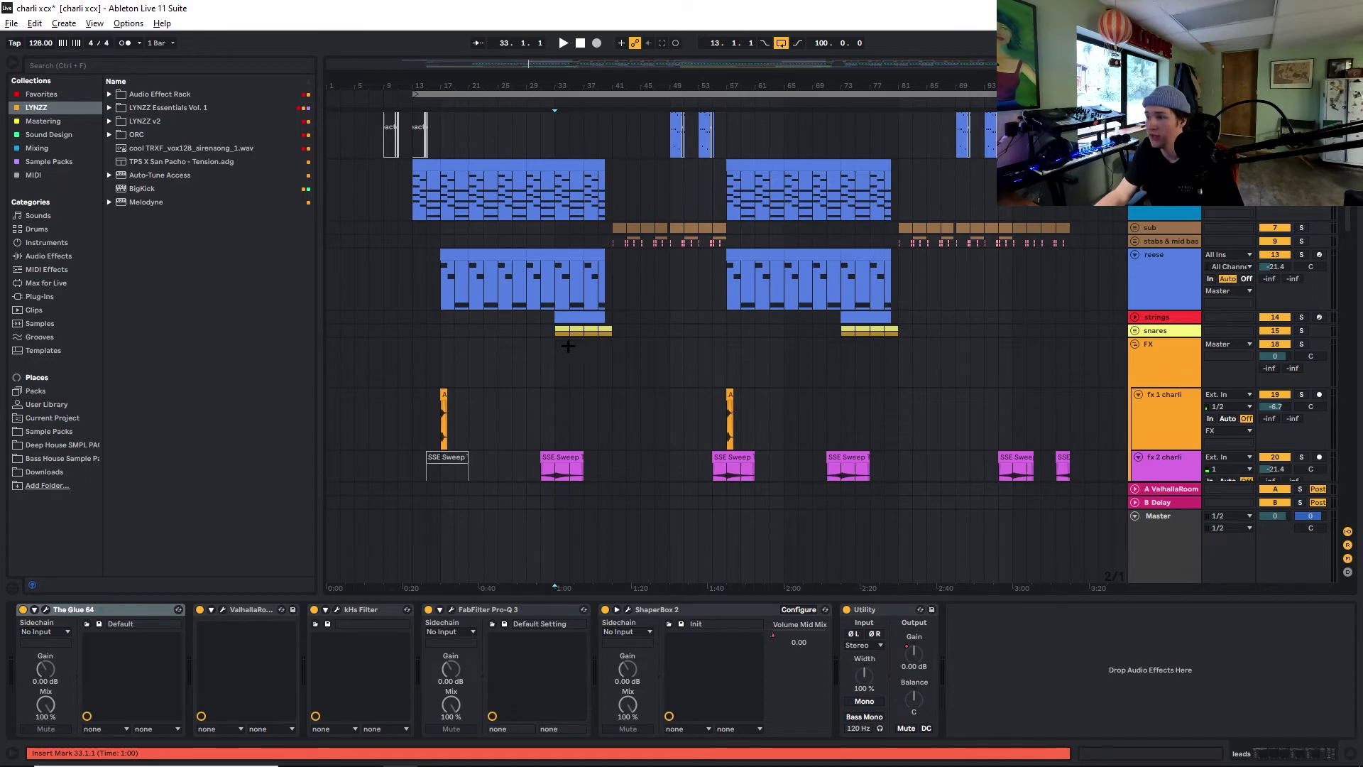
scroll(569, 345, up, 7)
scroll(557, 355, up, 4)
click(555, 352)
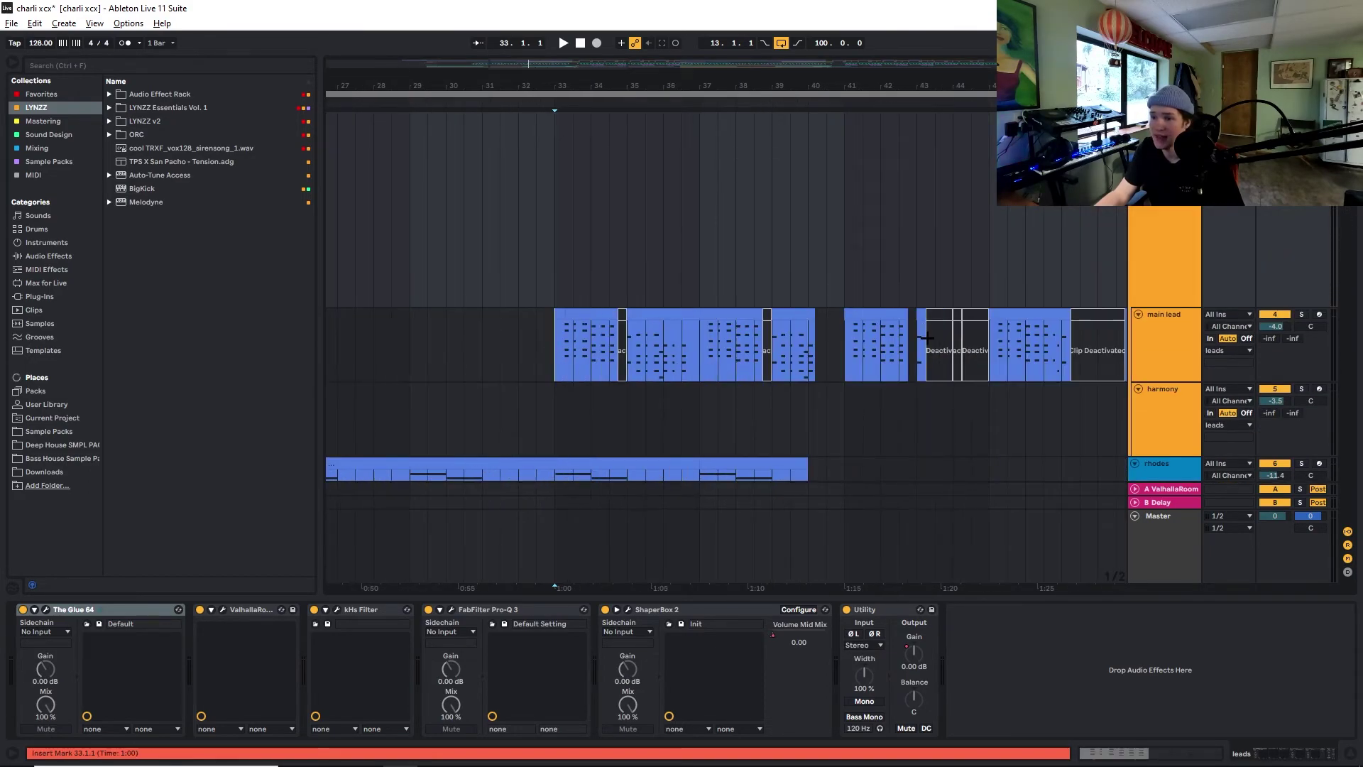
Solo the leads and play the main lead part from bar 33
click(1294, 315)
scroll(1277, 279, up, 3)
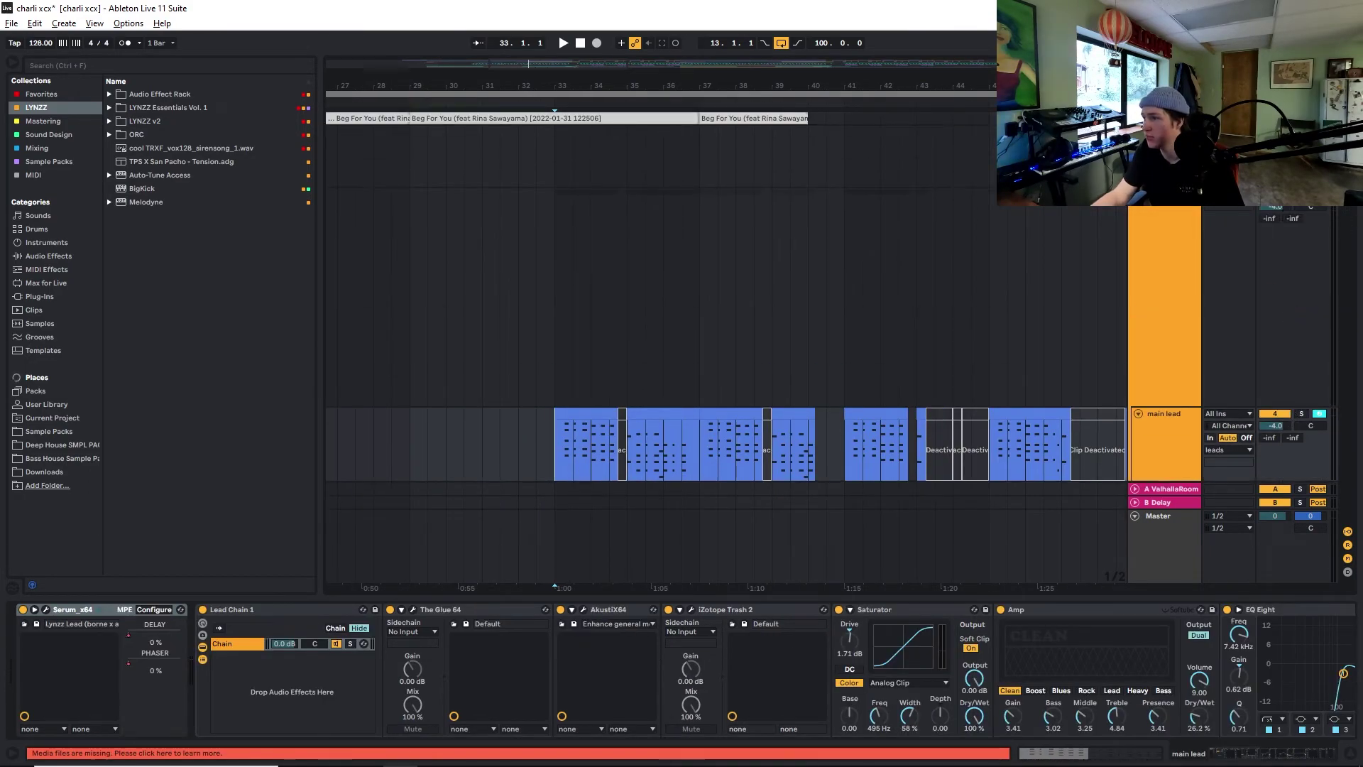
scroll(665, 263, down, 3)
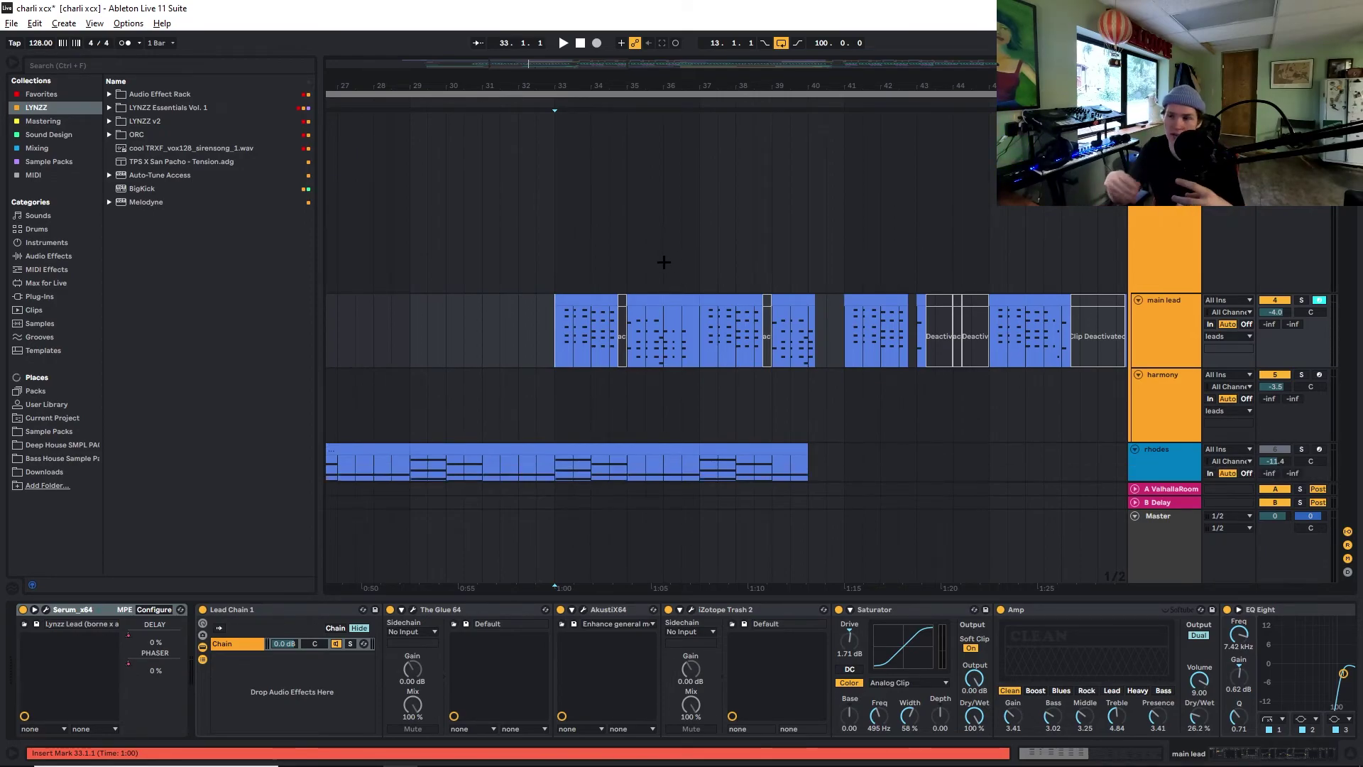
scroll(1170, 347, up, 4)
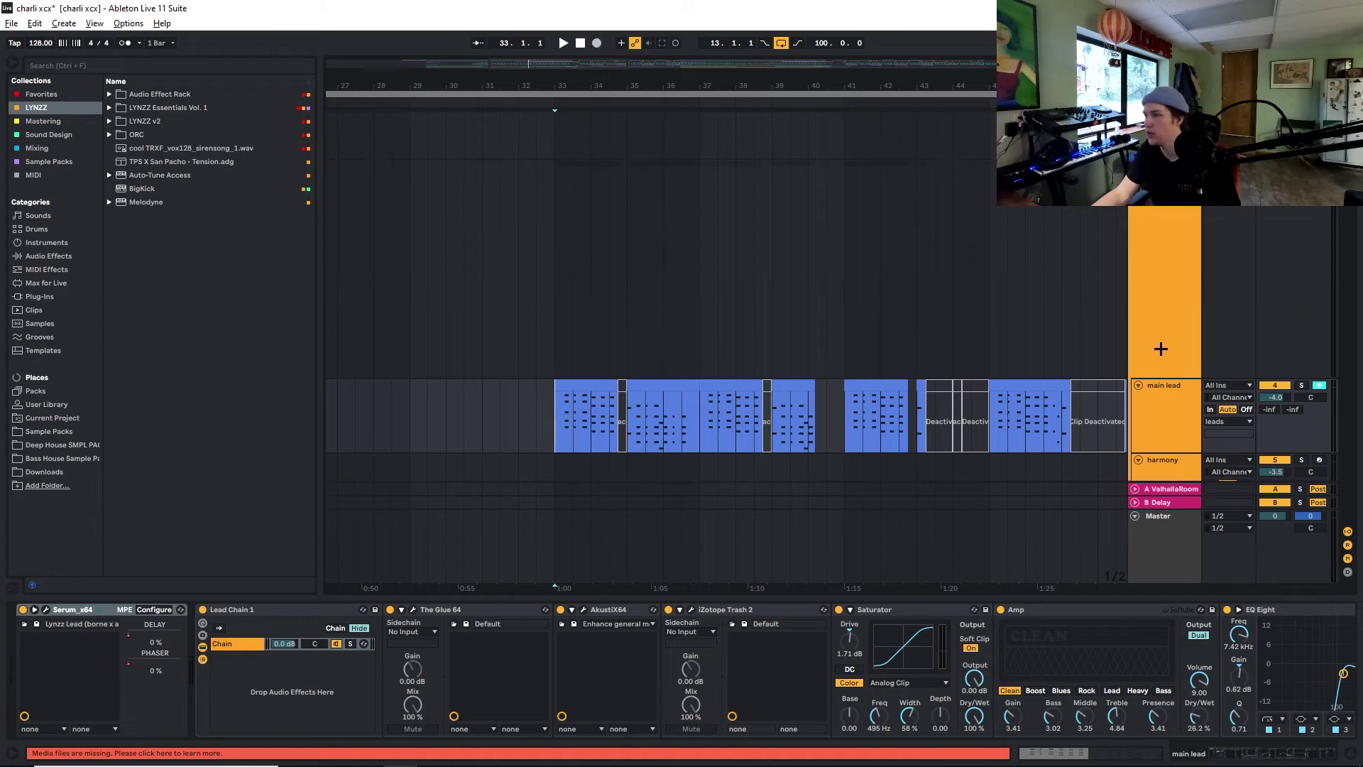
scroll(1203, 356, down, 3)
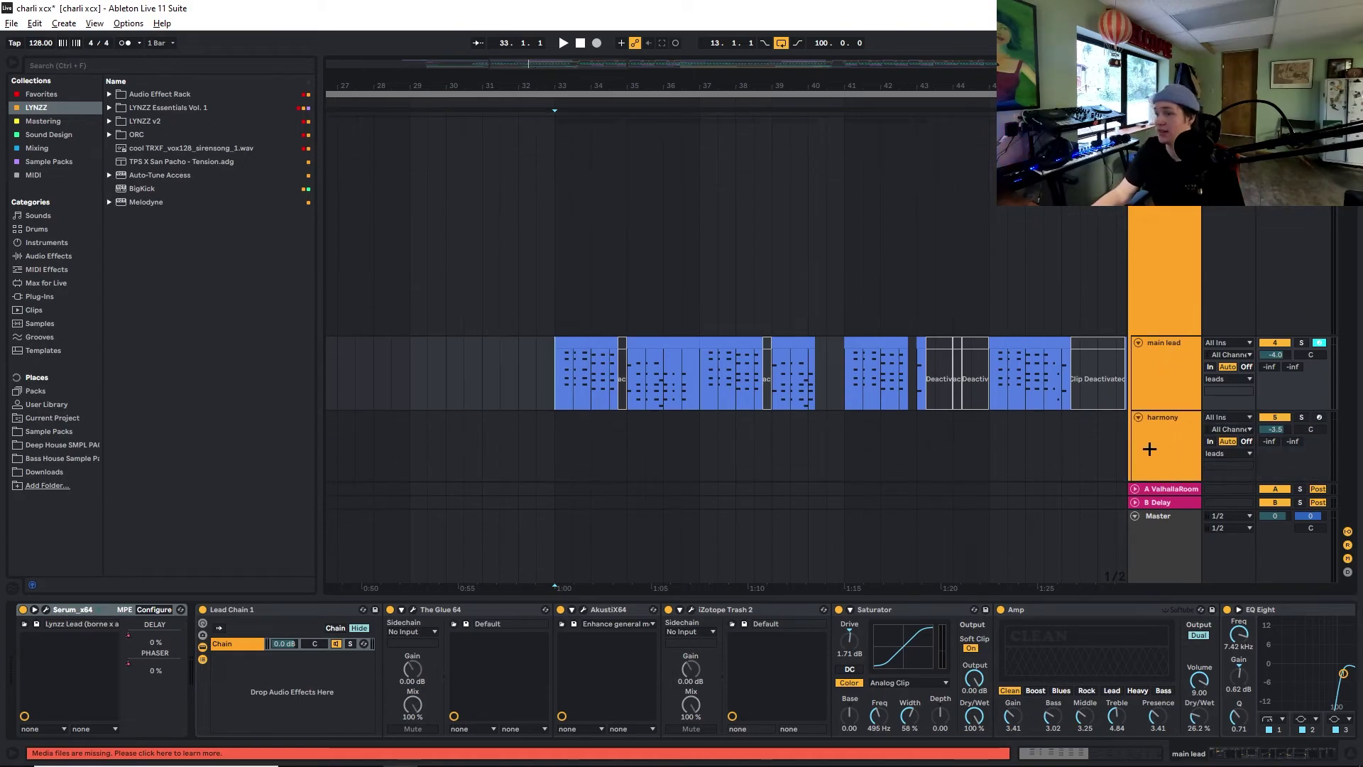
key(space)
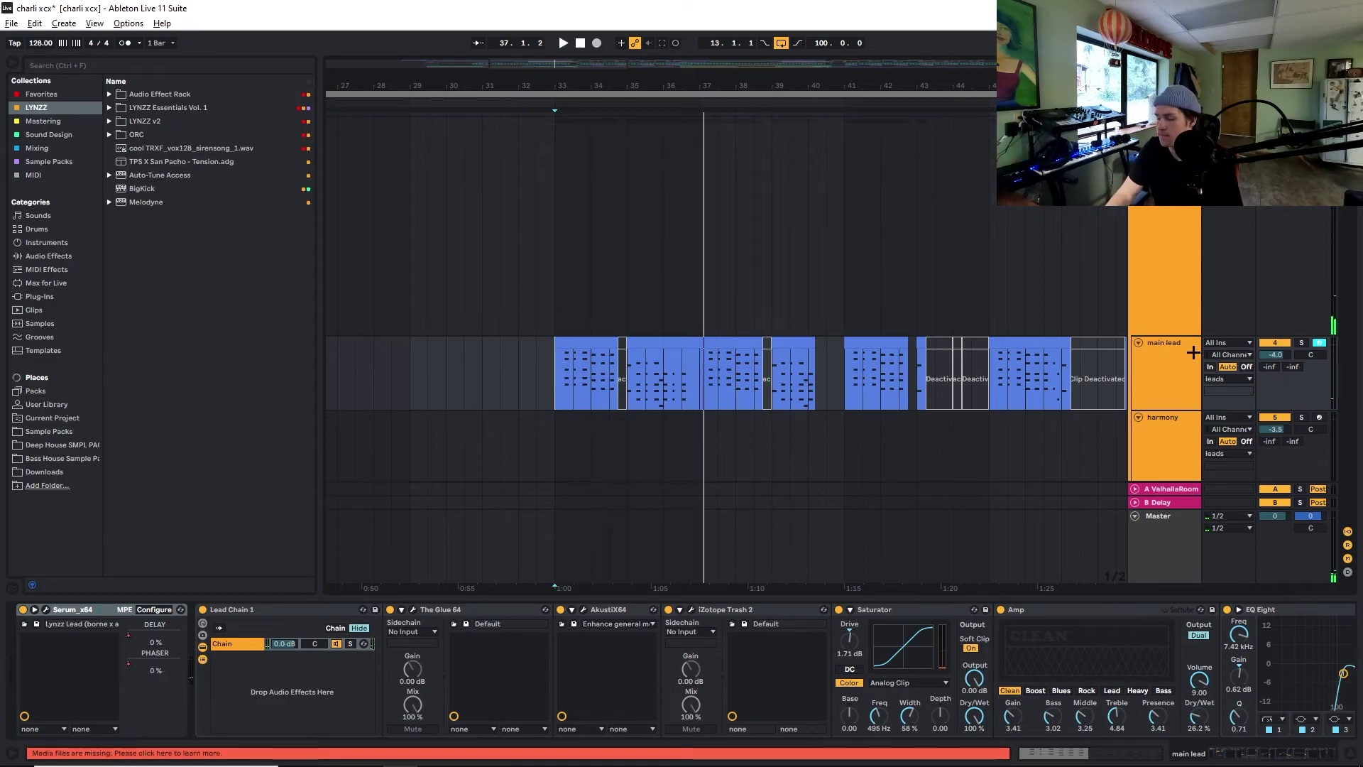
Return the playback position to bar 33 on the main lead track and look over the lead and harmony clips
click(552, 387)
scroll(602, 399, down, 1)
scroll(611, 377, down, 3)
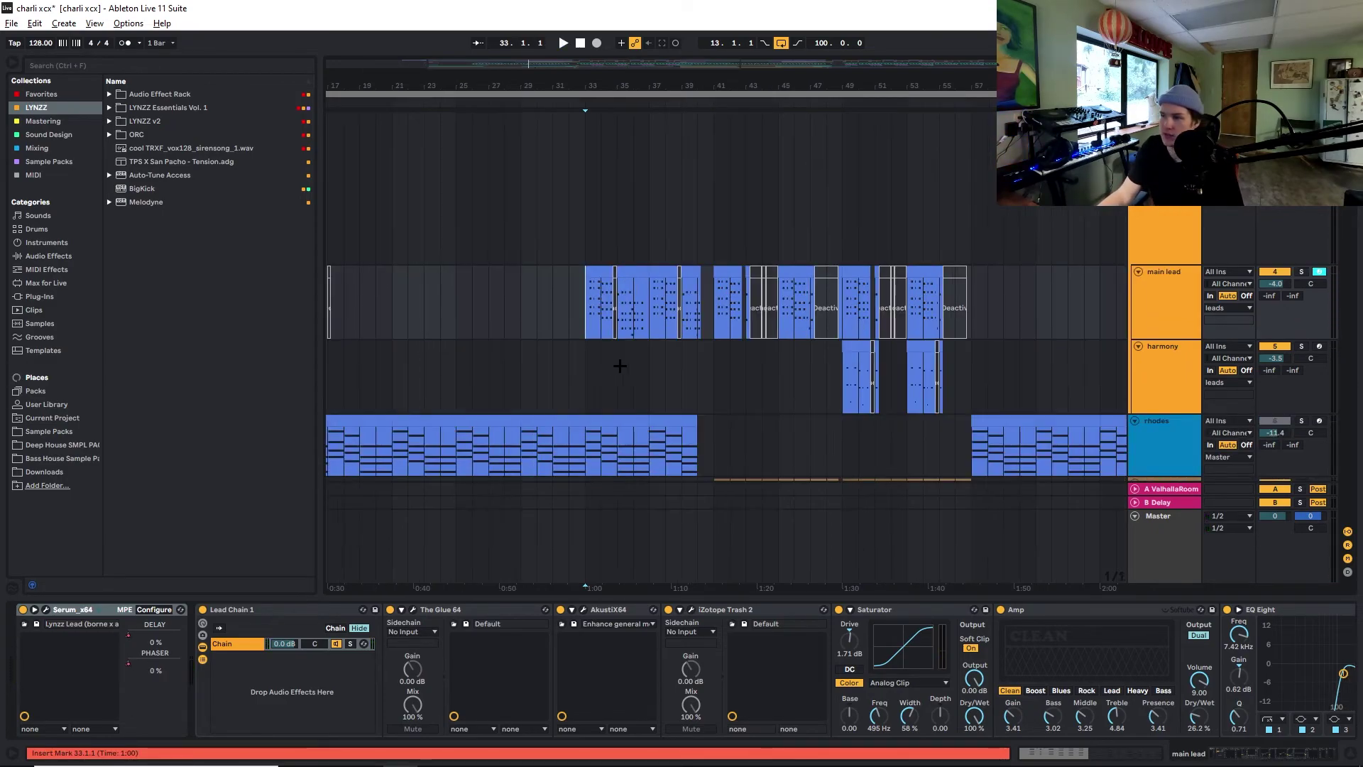
scroll(743, 353, down, 1)
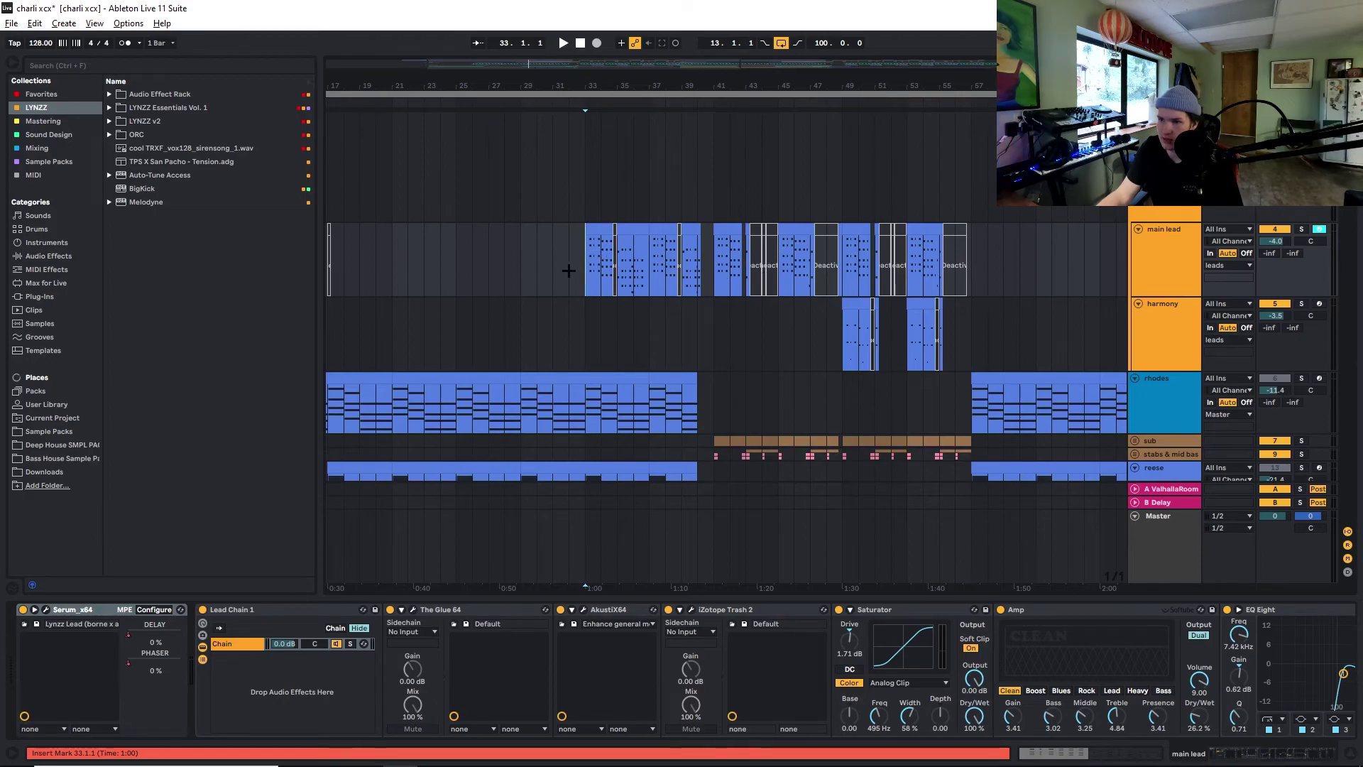
scroll(609, 274, up, 3)
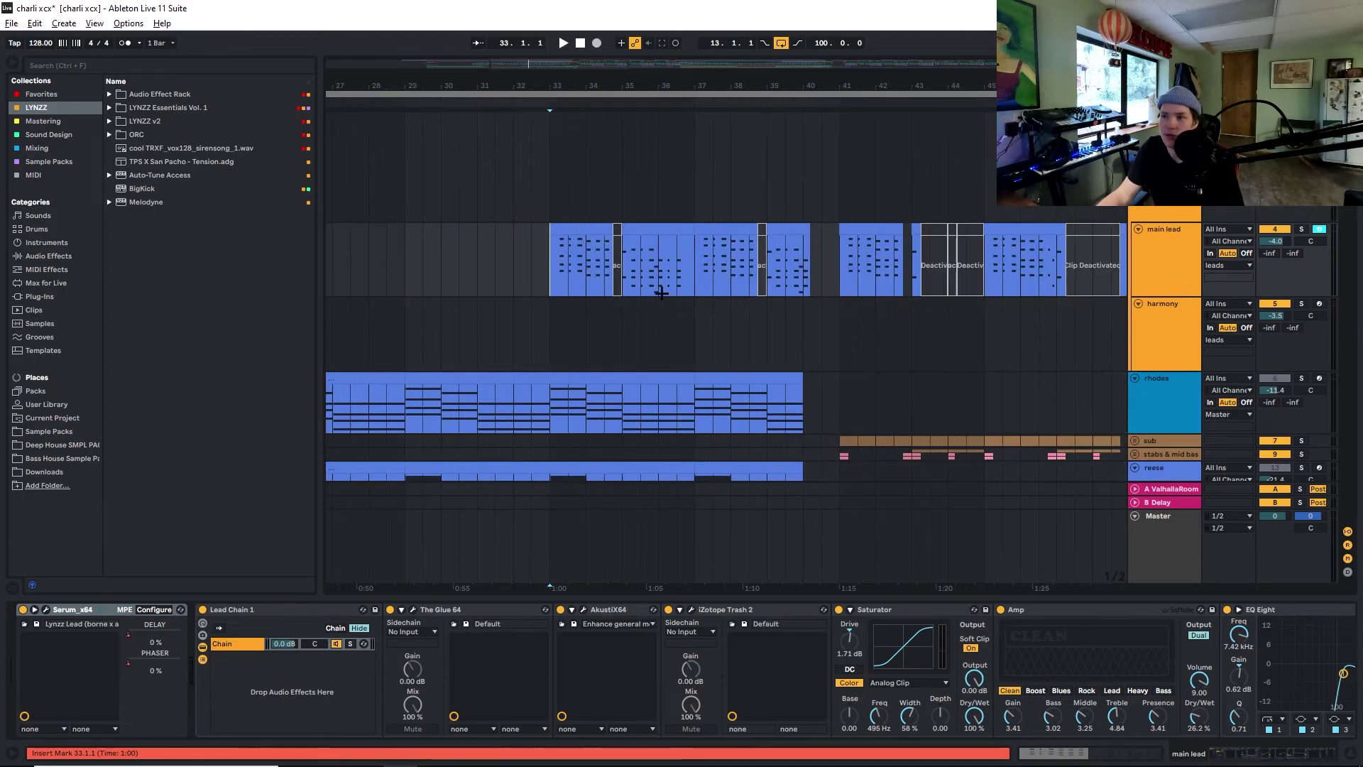
Place the playback position at bar 43 on the main lead track, and select its clips from bar 33 to bar 37
click(911, 269)
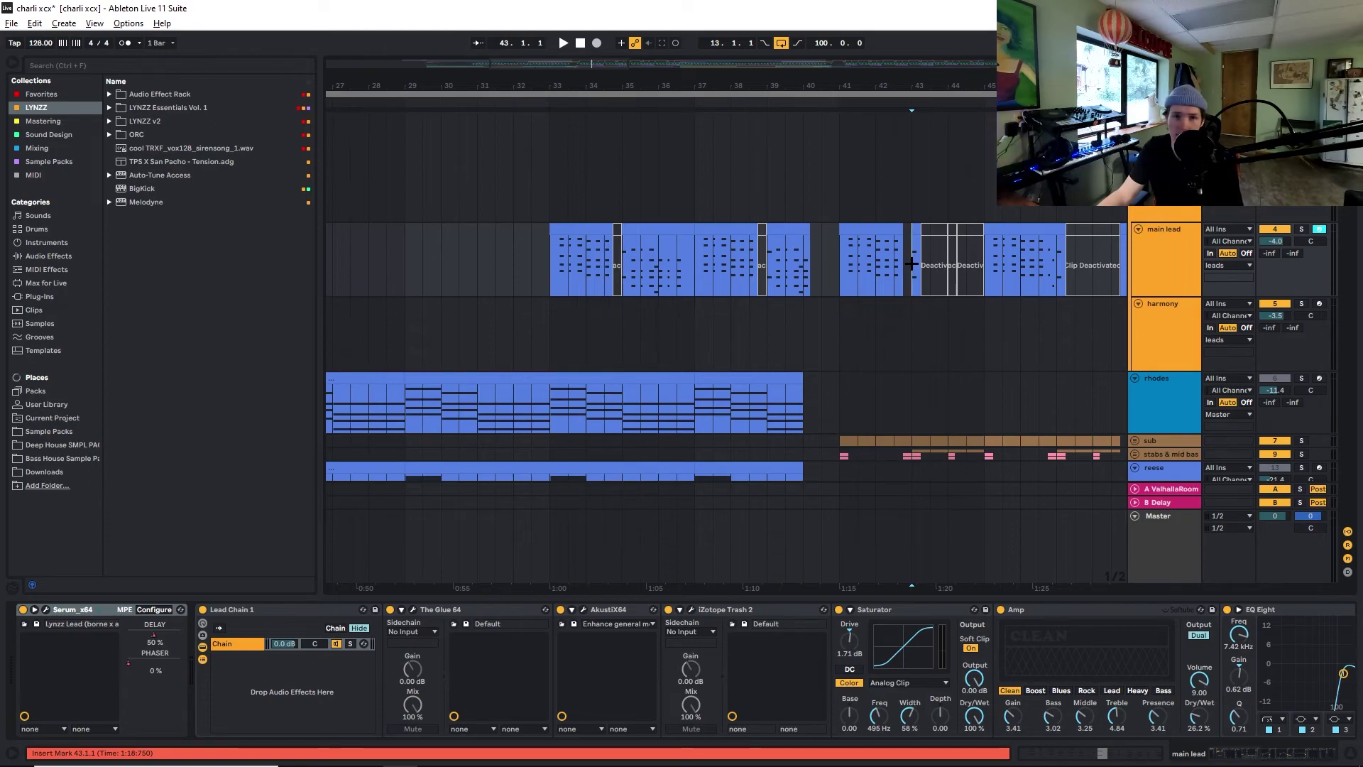
scroll(924, 362, down, 2)
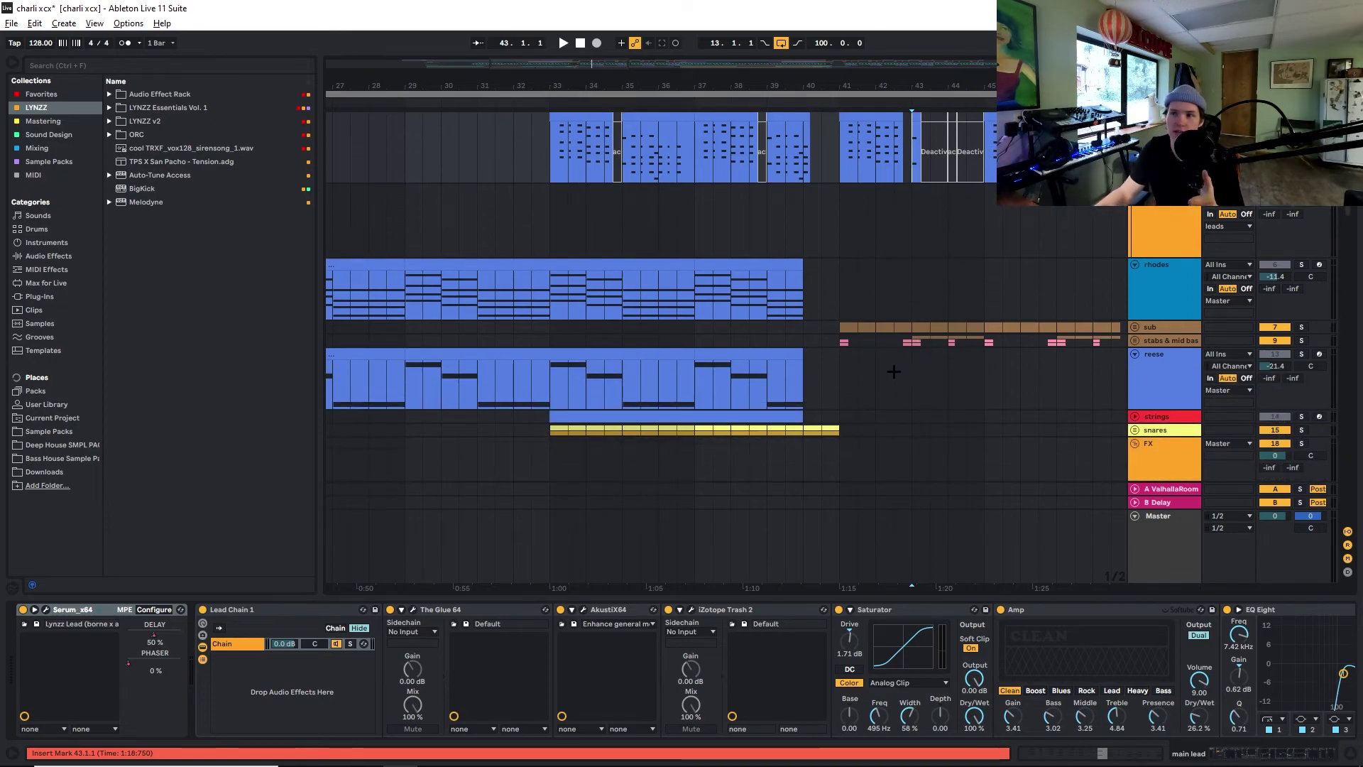
scroll(570, 216, up, 2)
drag(545, 215, 693, 231)
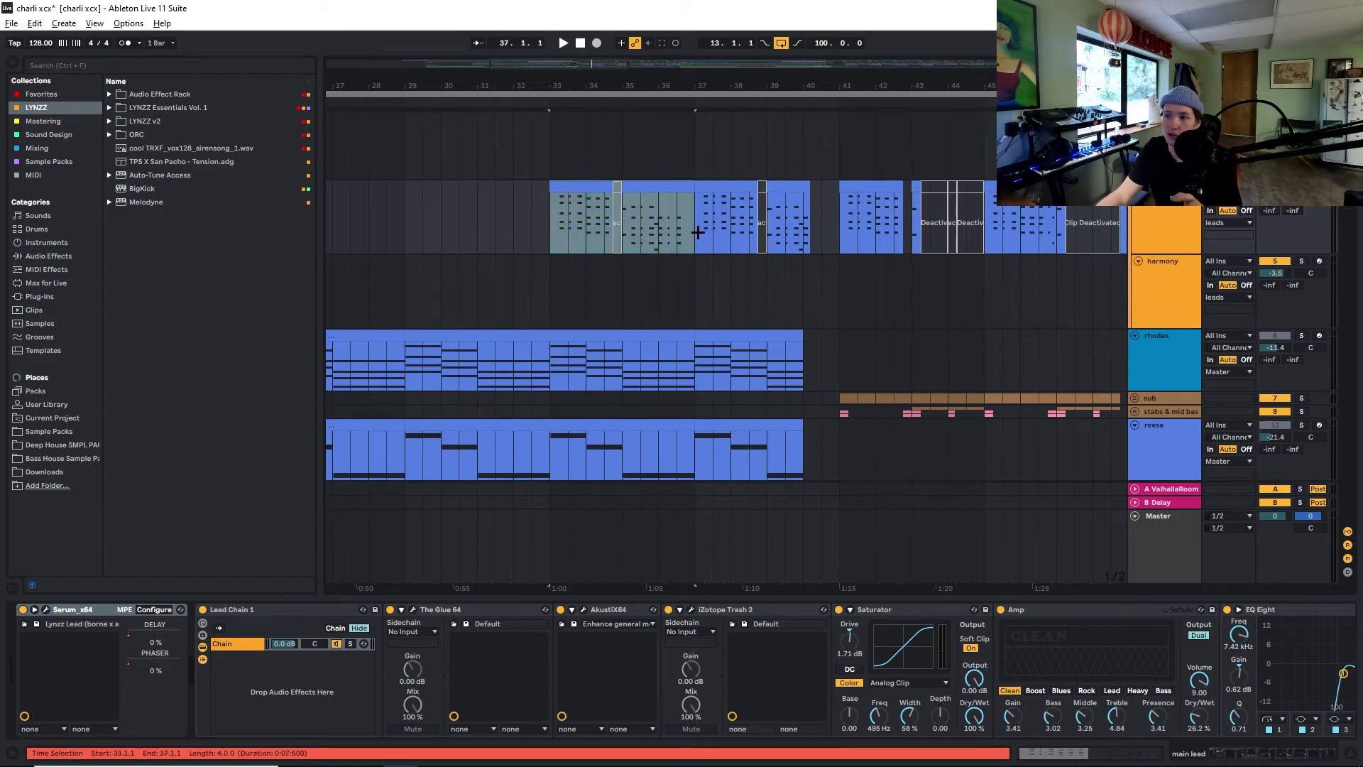
drag(548, 238, 688, 243)
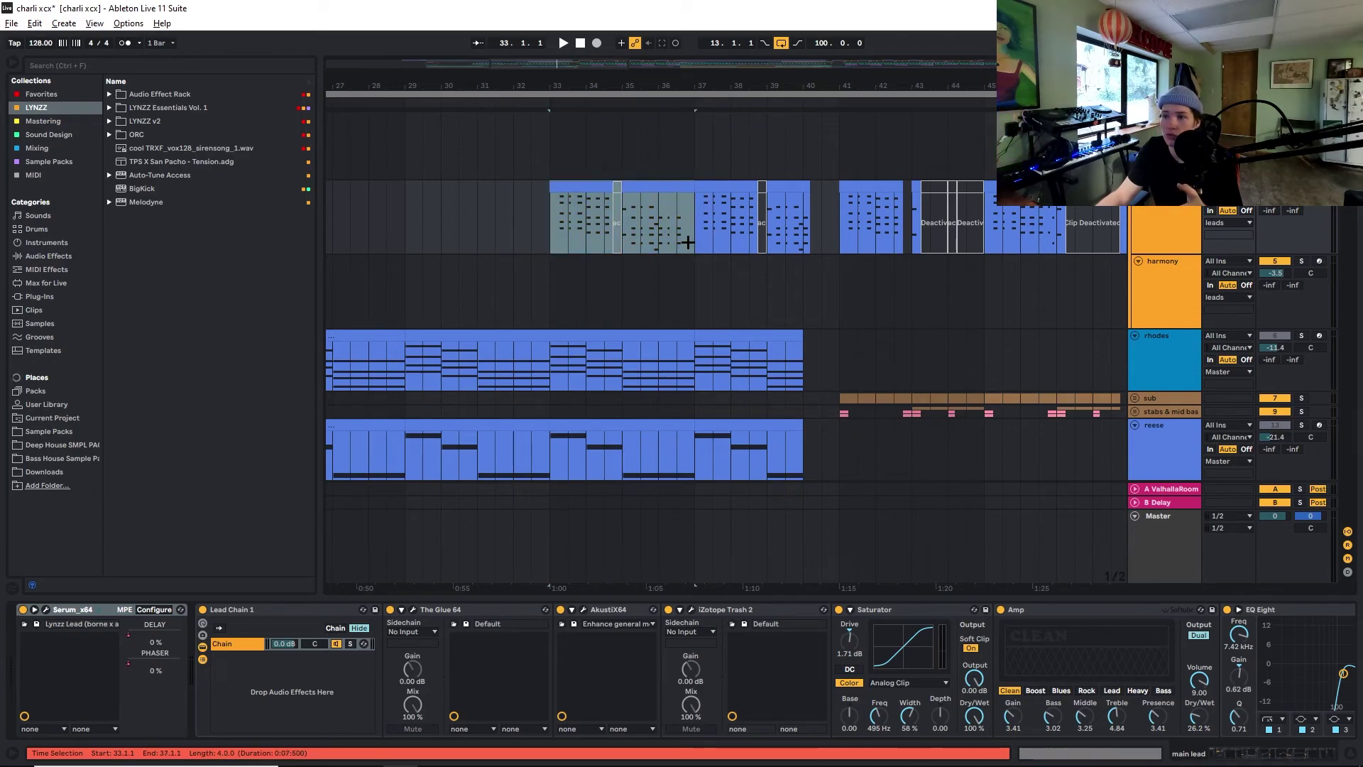
Unfold and solo the snares group, and play its two build snare clips from bar 33
scroll(685, 301, down, 8)
click(785, 405)
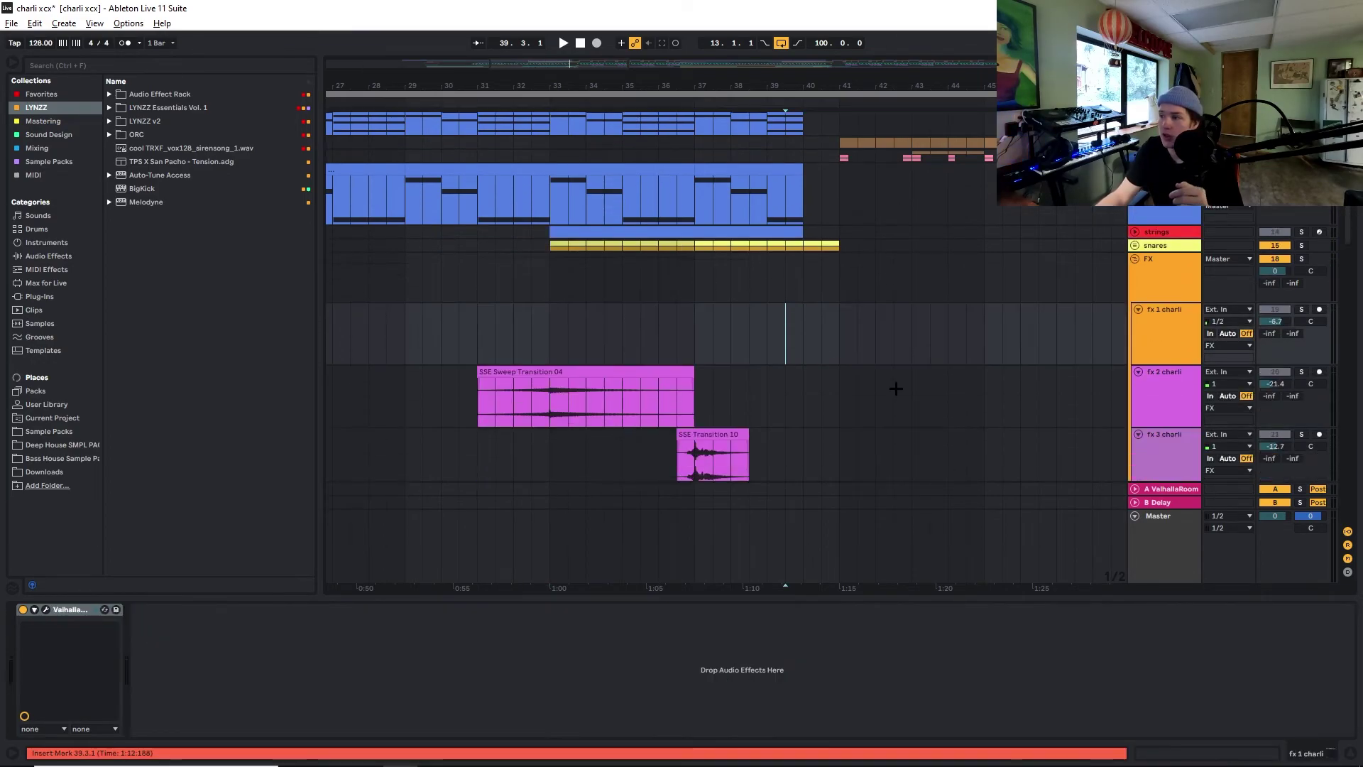
click(1135, 245)
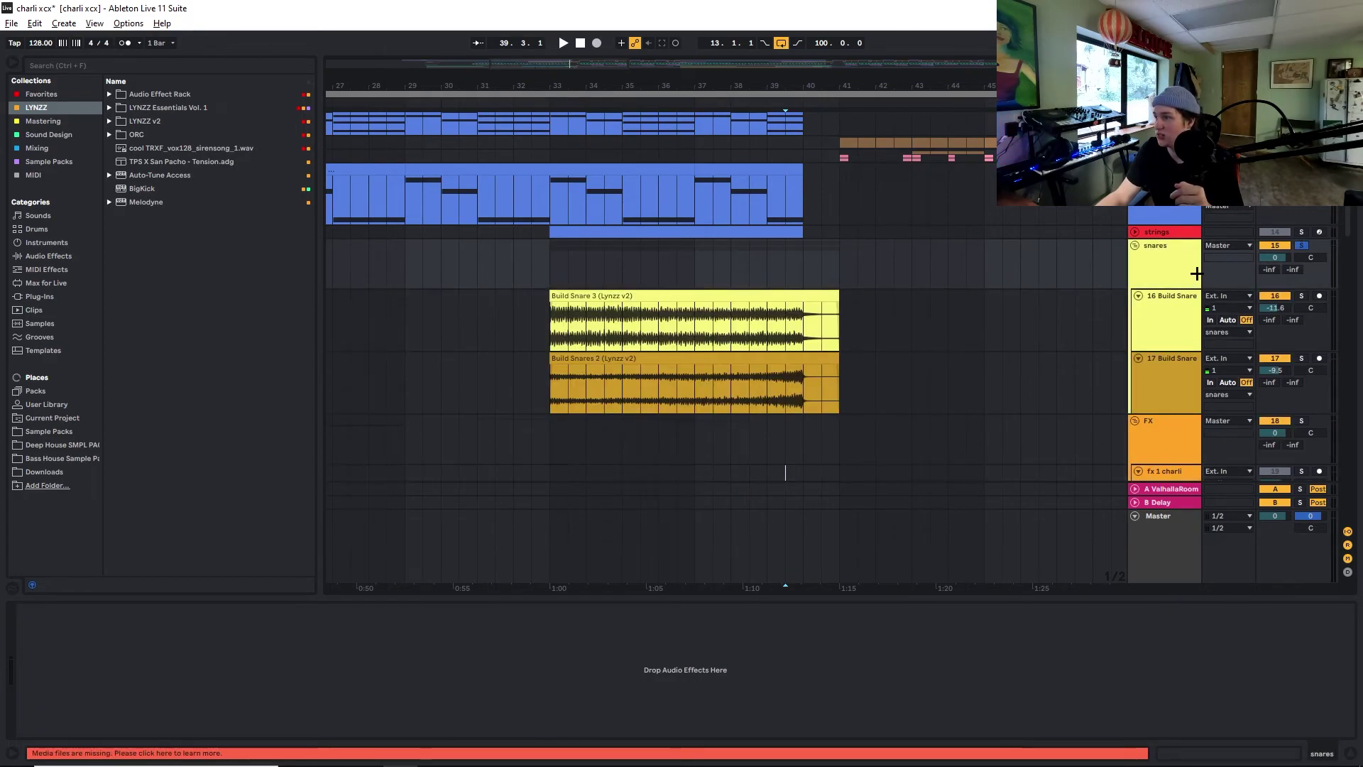
scroll(597, 287, down, 2)
key(space)
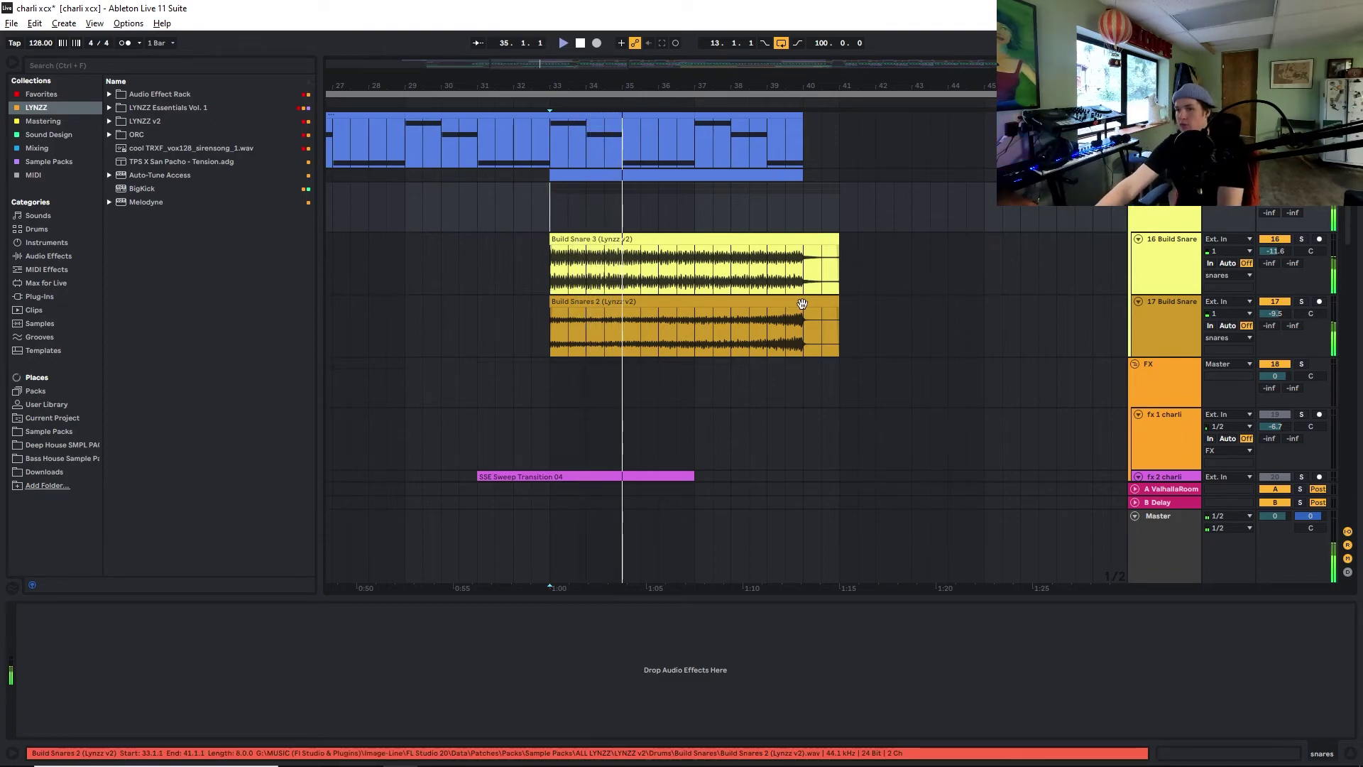
scroll(838, 312, down, 5)
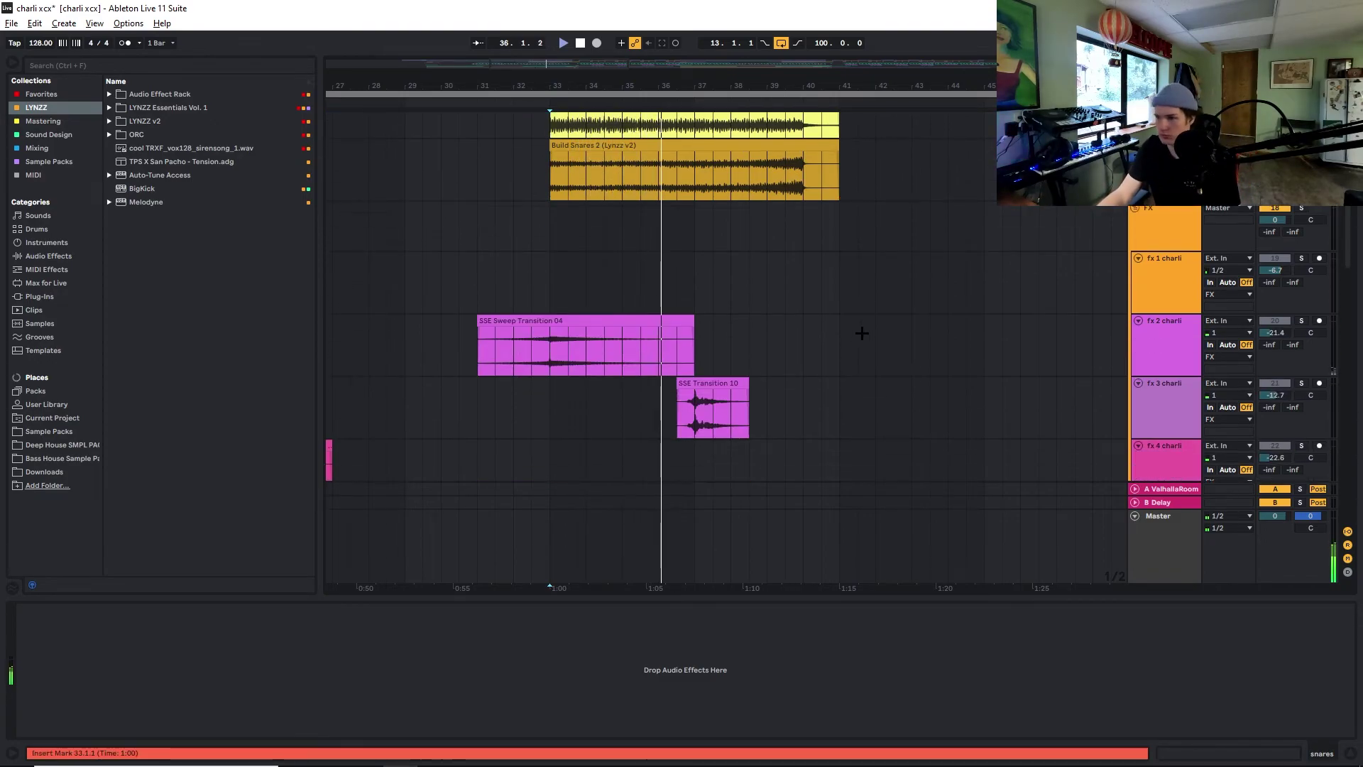
scroll(858, 331, up, 8)
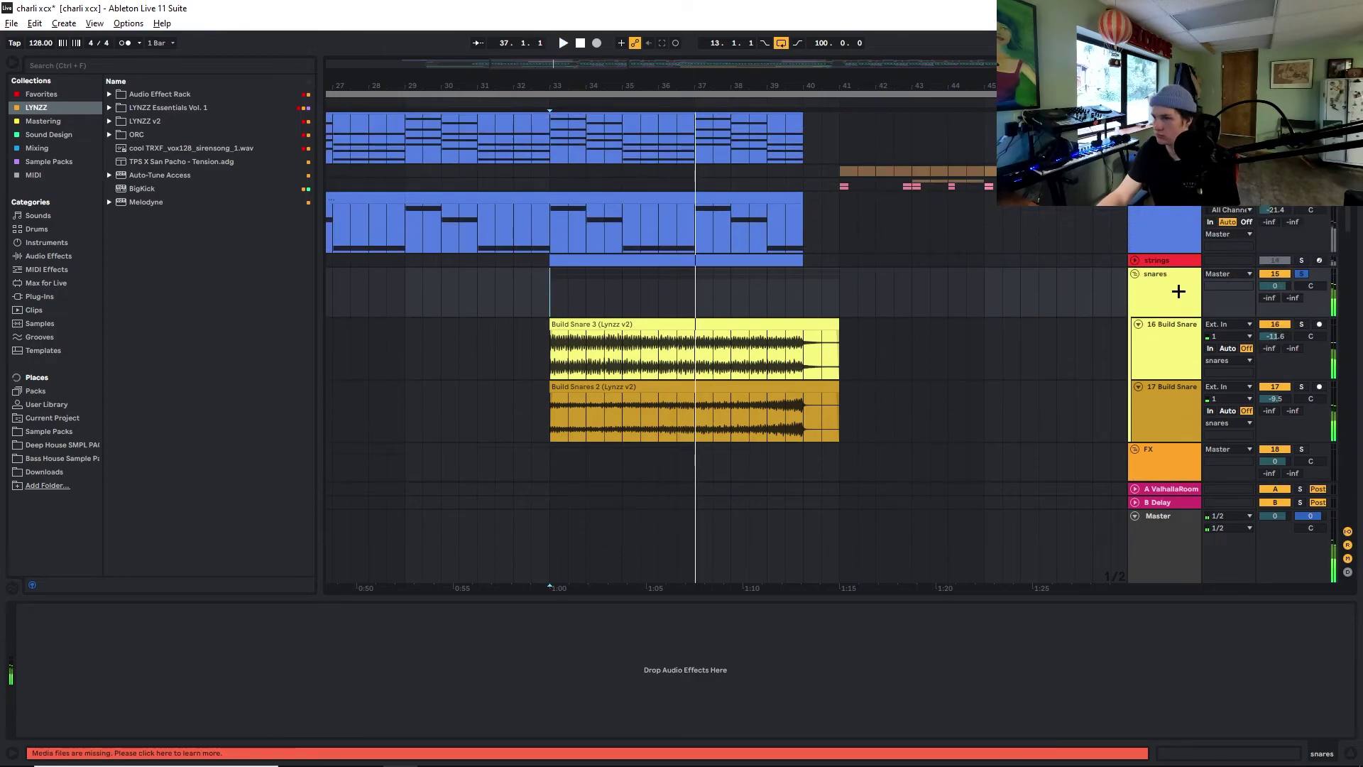
Unsolo the snares group, and unfold the charli vox group to look over its lead, harmonies, doubles and extras clips
click(1302, 274)
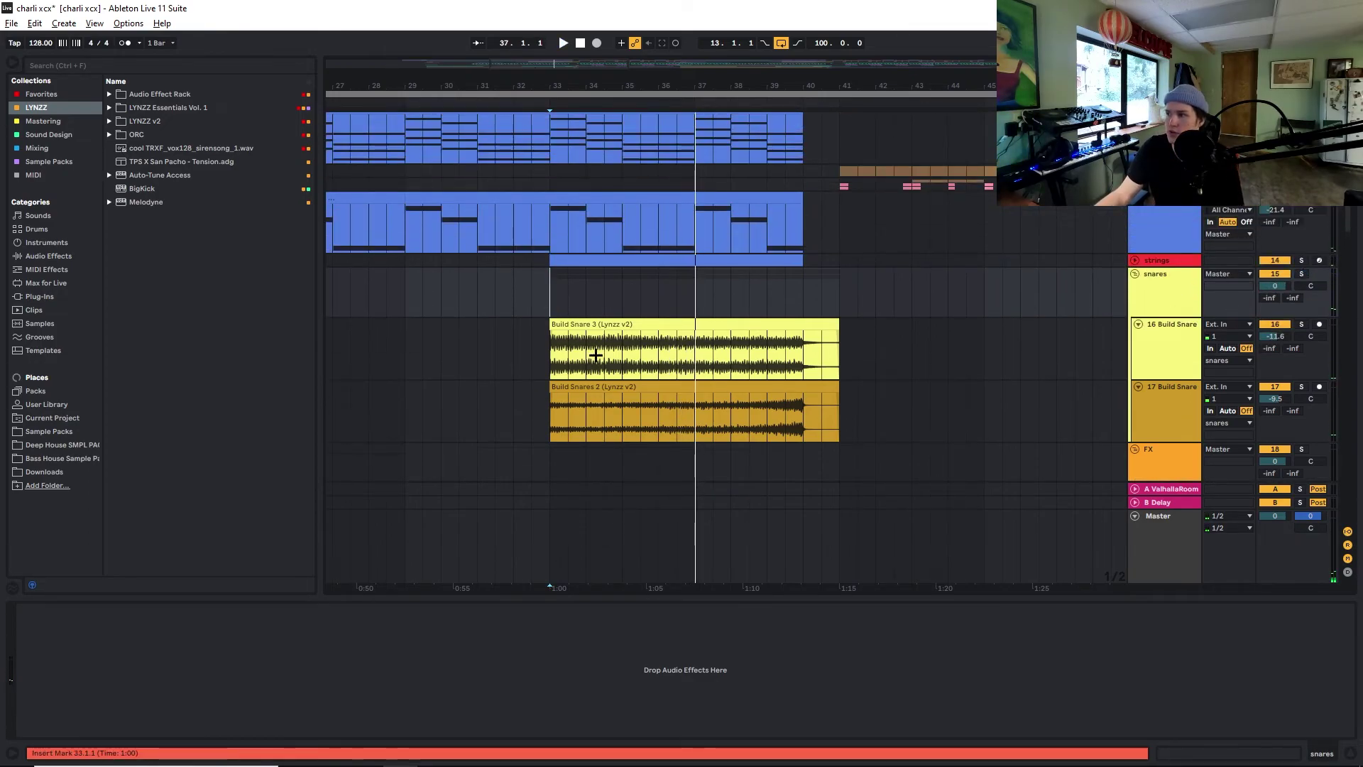
scroll(647, 361, down, 15)
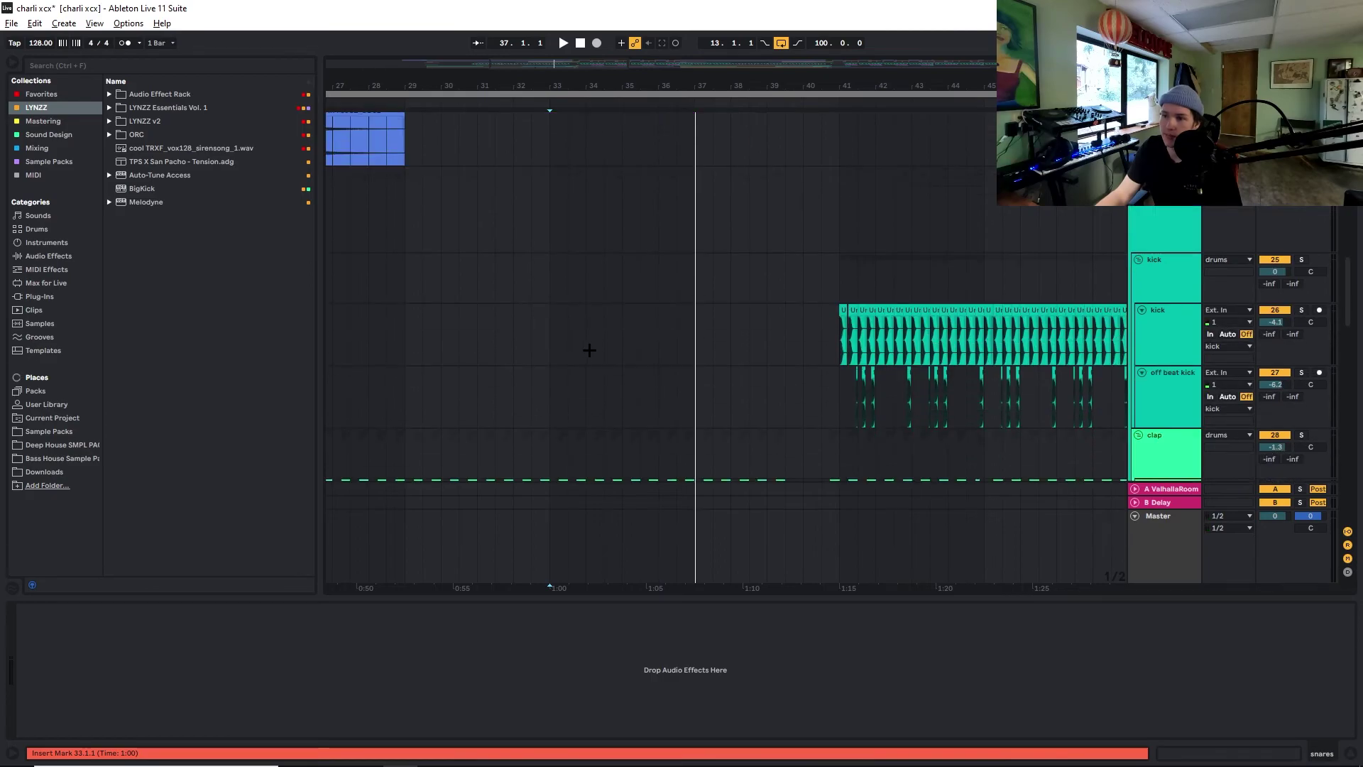
scroll(589, 348, down, 20)
scroll(590, 294, down, 20)
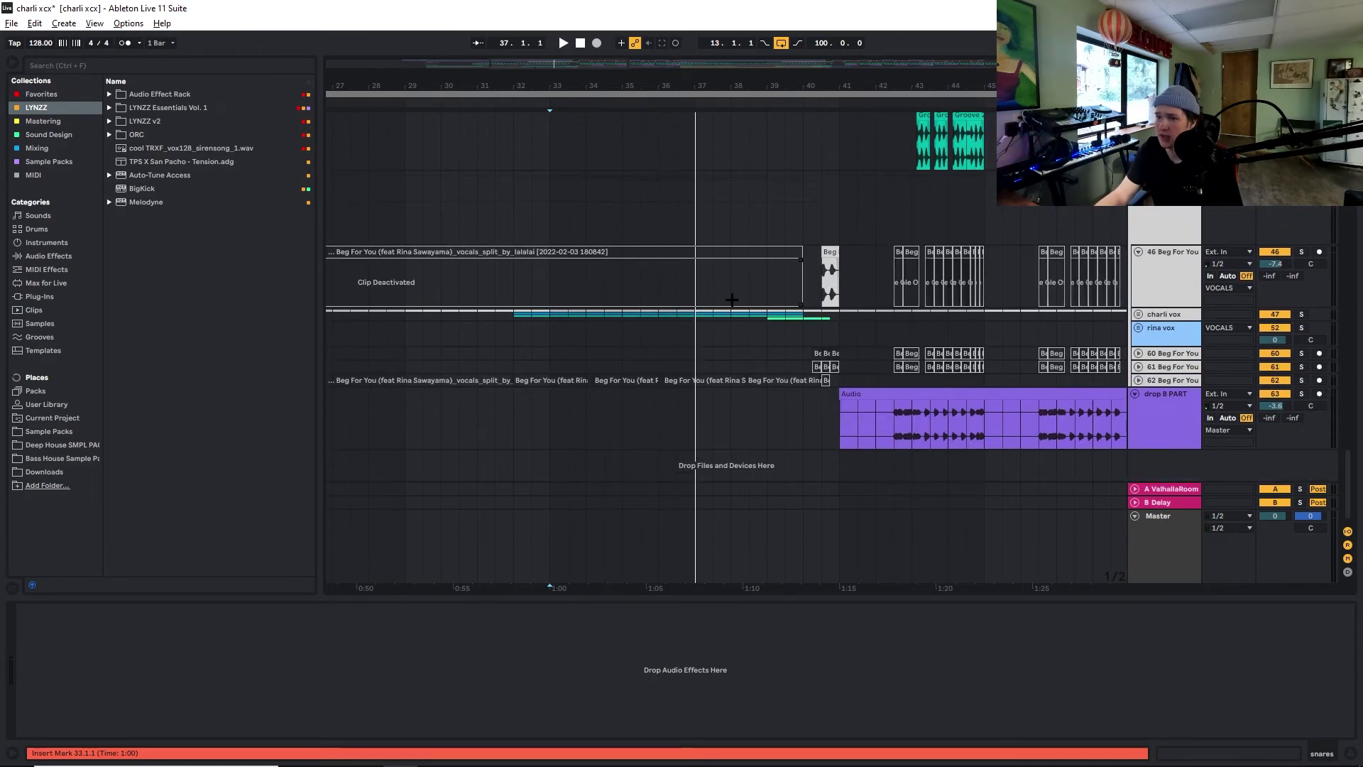
click(1139, 314)
scroll(583, 310, down, 6)
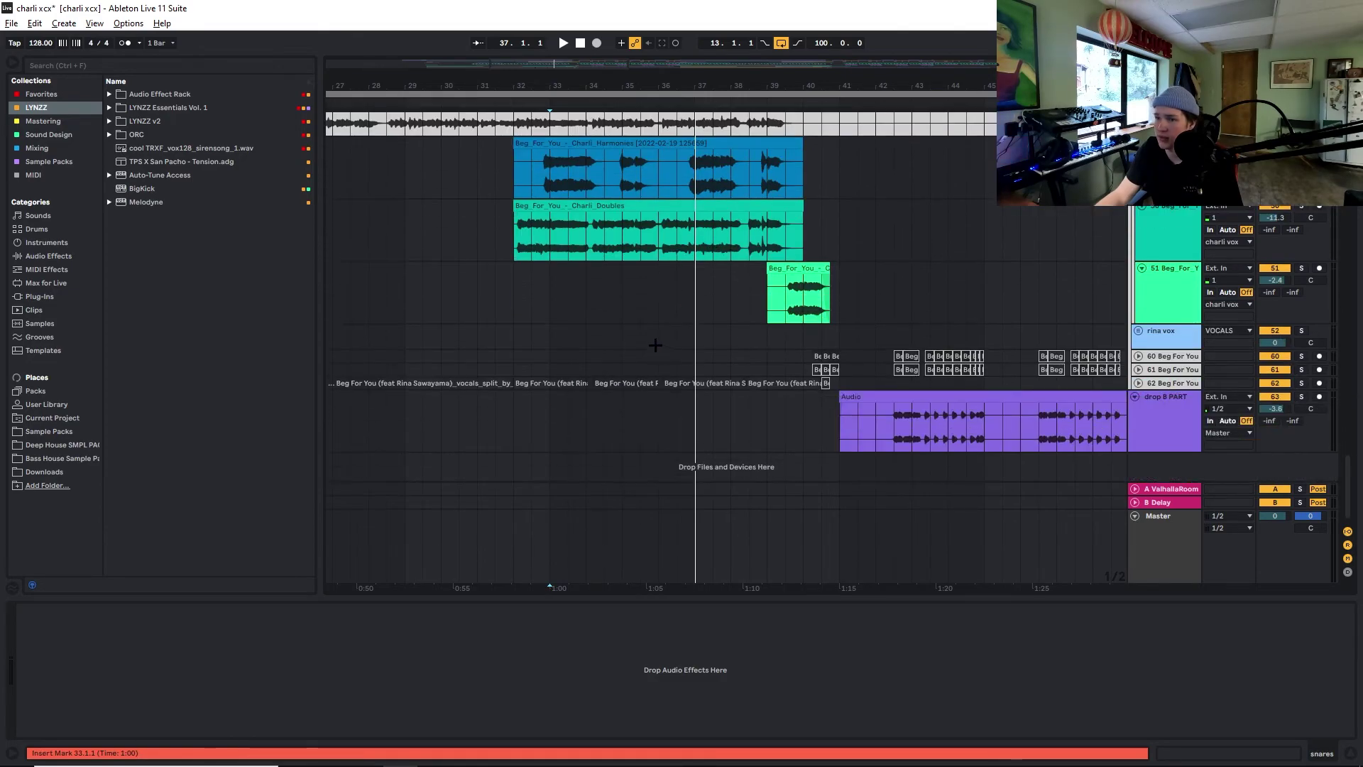
scroll(582, 309, up, 2)
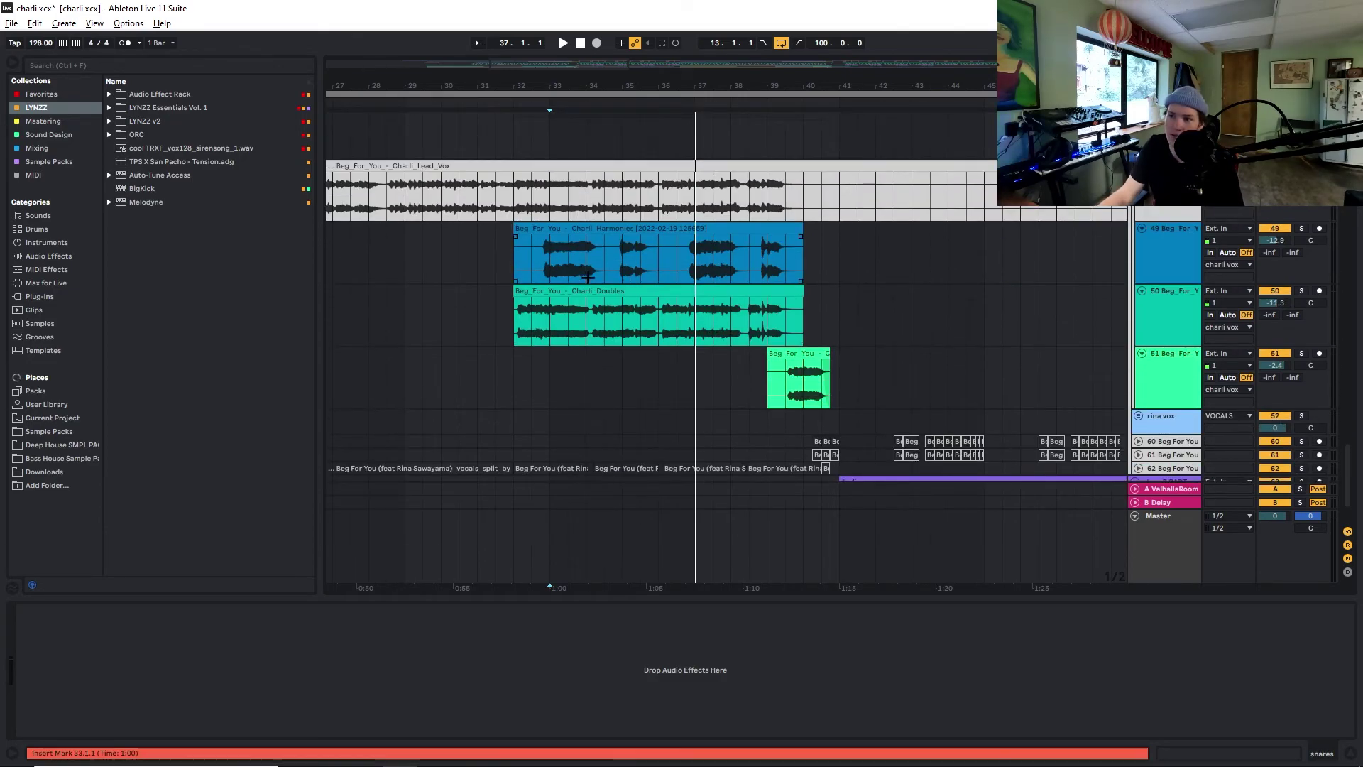
scroll(526, 333, down, 2)
Place the playback position at bar 39 on the Charli Extras track, and solo the VOCALS group
click(519, 251)
click(773, 305)
scroll(806, 323, up, 8)
scroll(814, 360, up, 3)
scroll(870, 344, down, 3)
click(1164, 245)
click(1301, 221)
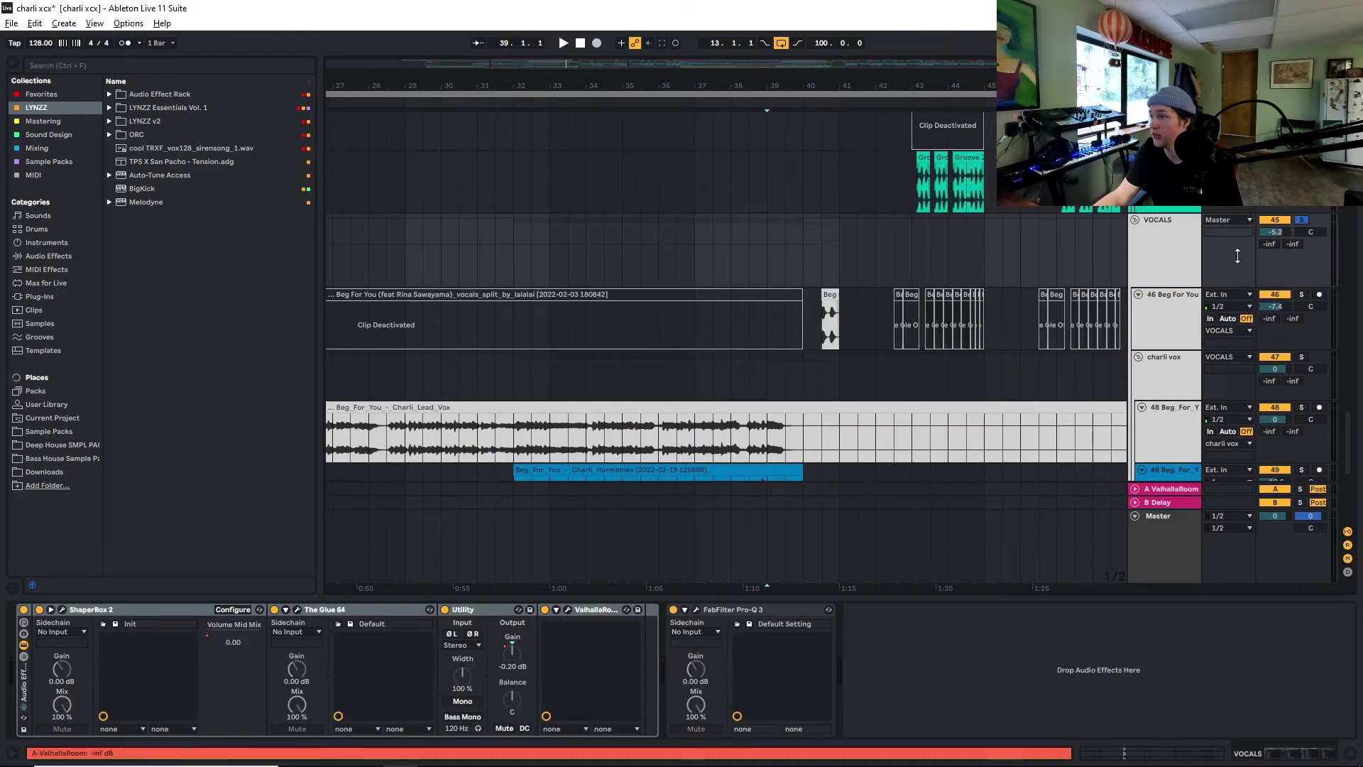
Solo the Charli Extras track and play its clip from 39.3.1
scroll(788, 306, down, 8)
click(787, 302)
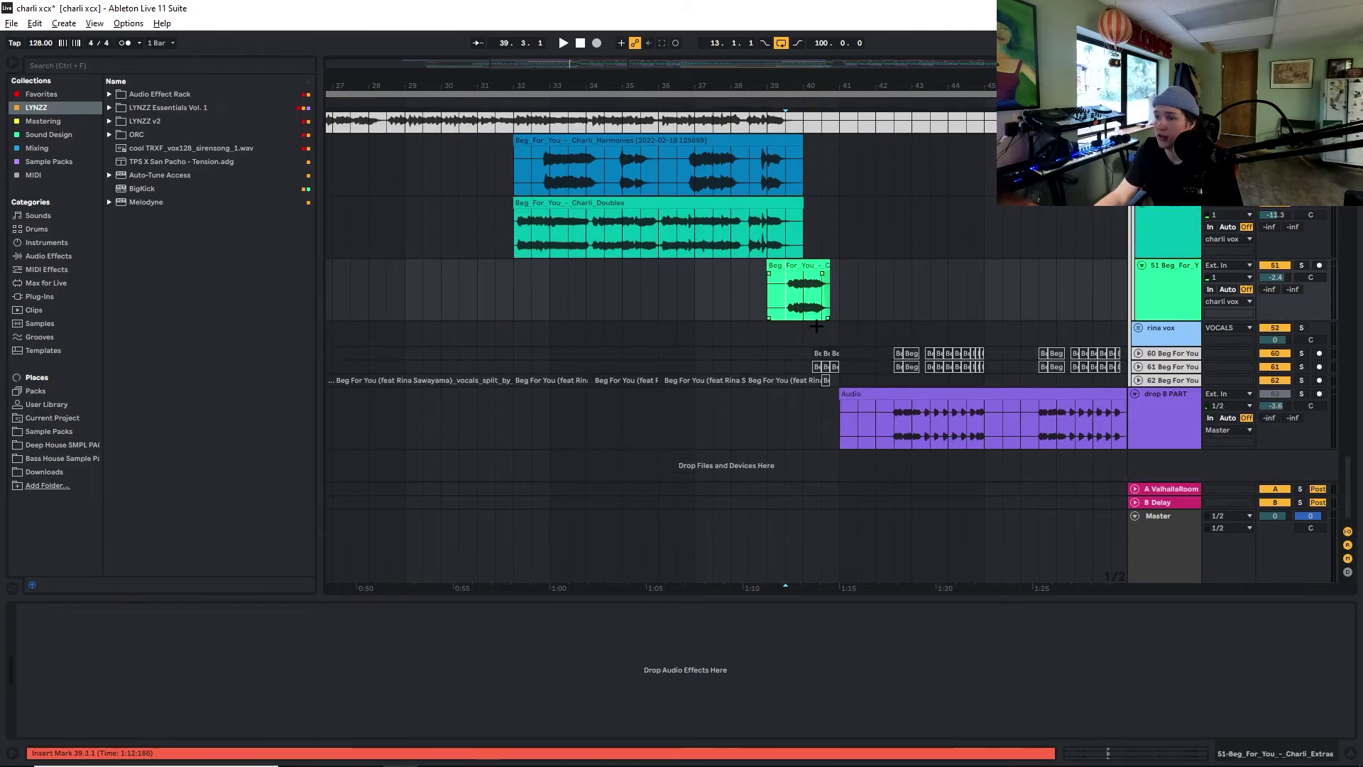
scroll(845, 359, up, 5)
scroll(820, 336, up, 5)
scroll(774, 319, down, 5)
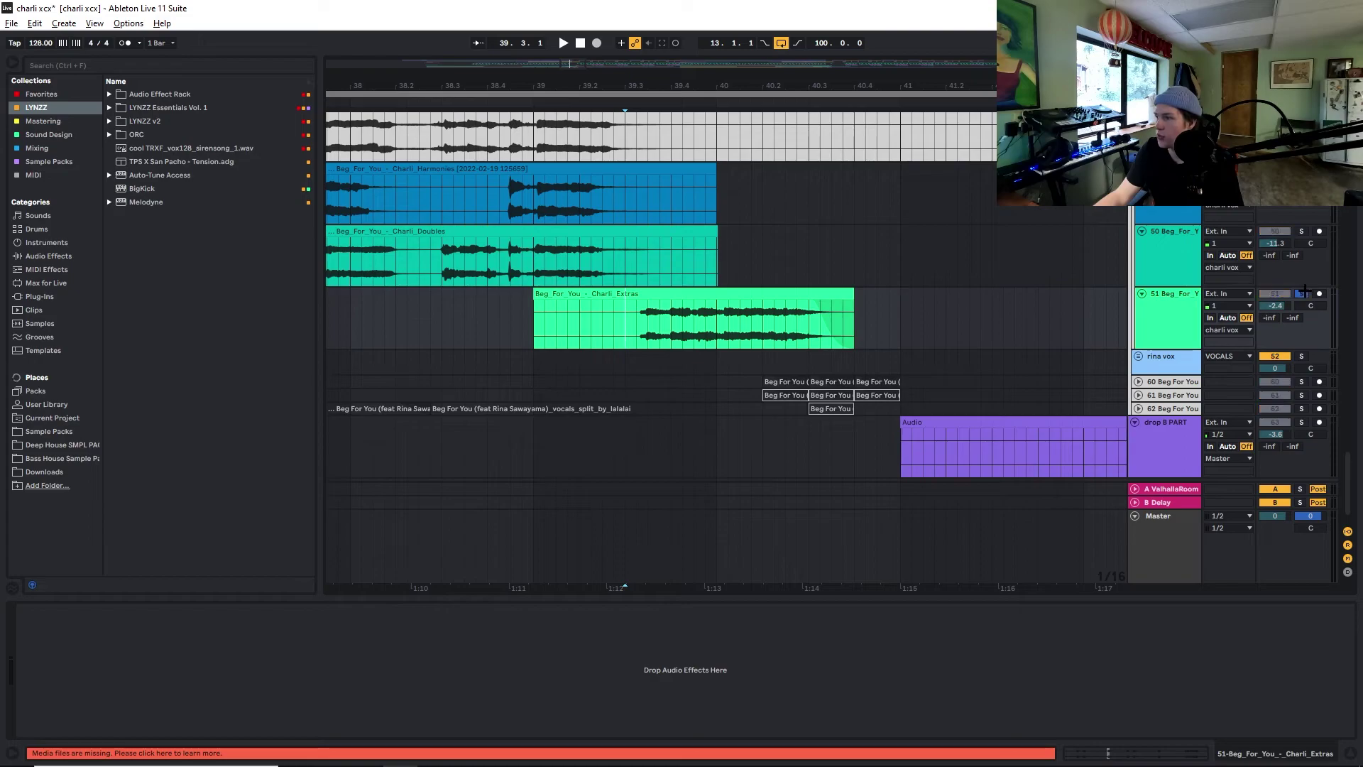
click(1302, 294)
scroll(753, 374, up, 2)
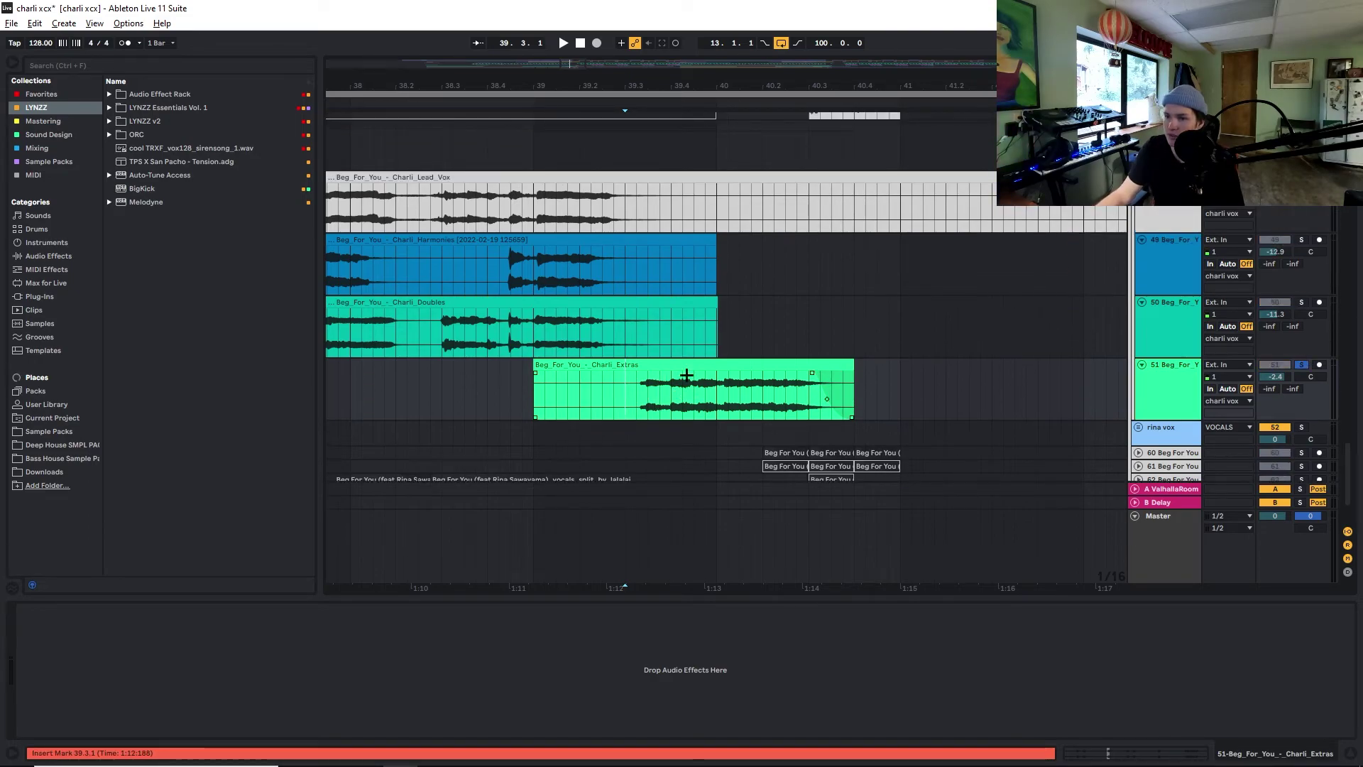
key(space)
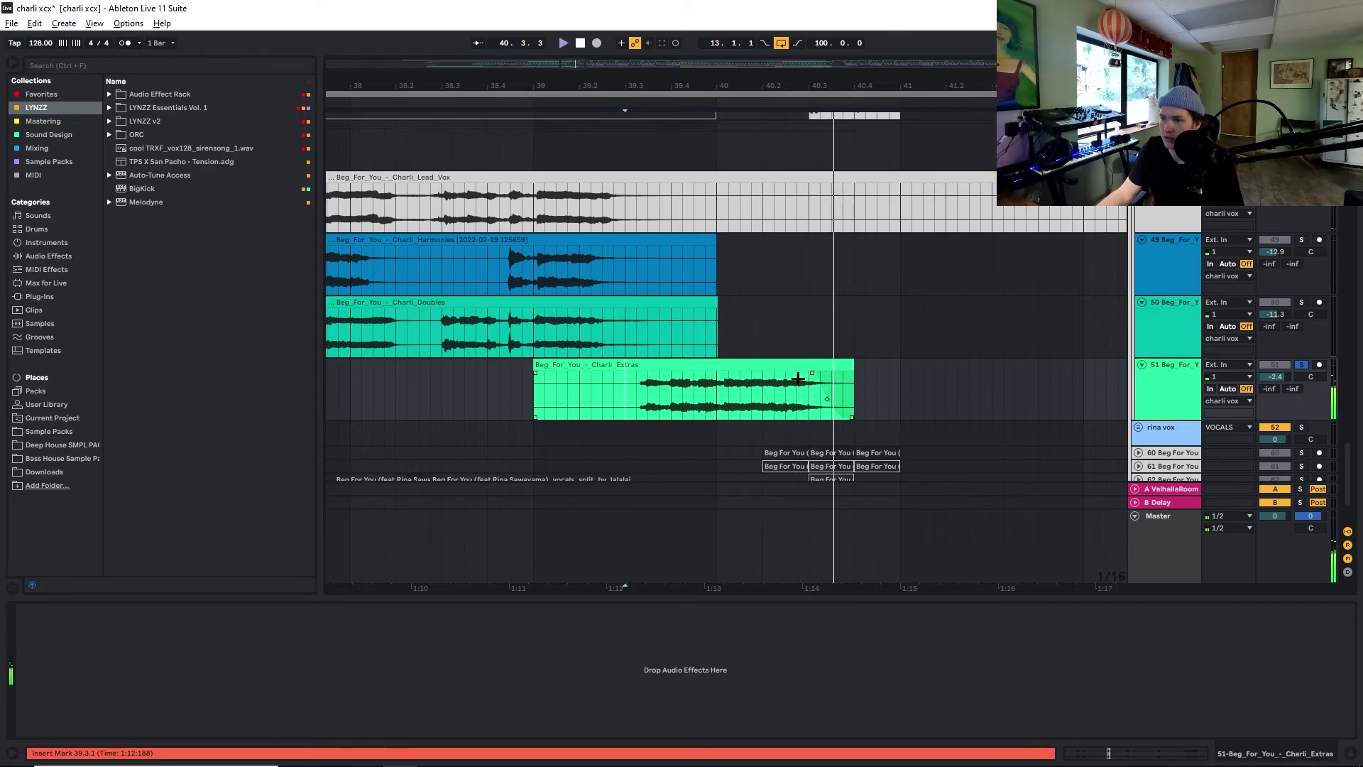
scroll(850, 391, up, 6)
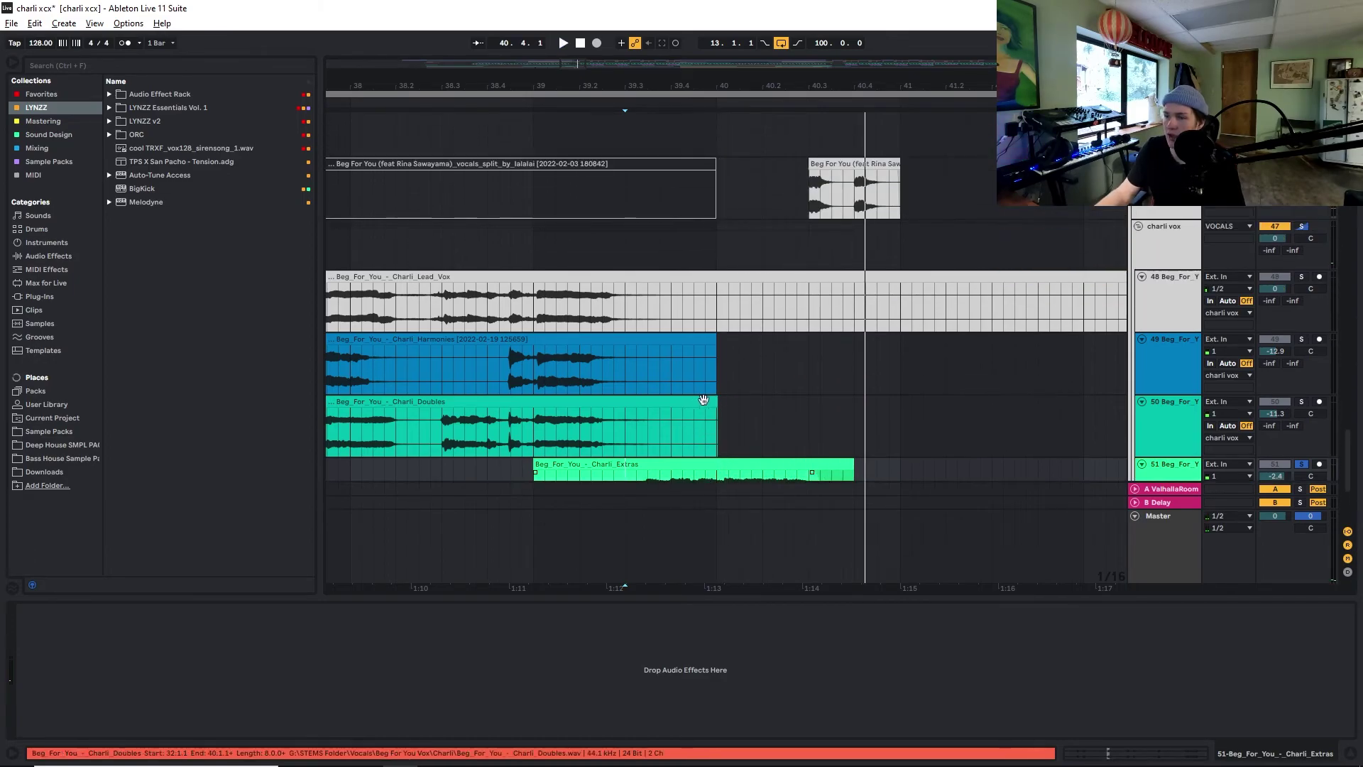
key(space)
Solo vocal track 46 and play its vocal chop from 40.3.1, and take the track out of solo
click(816, 343)
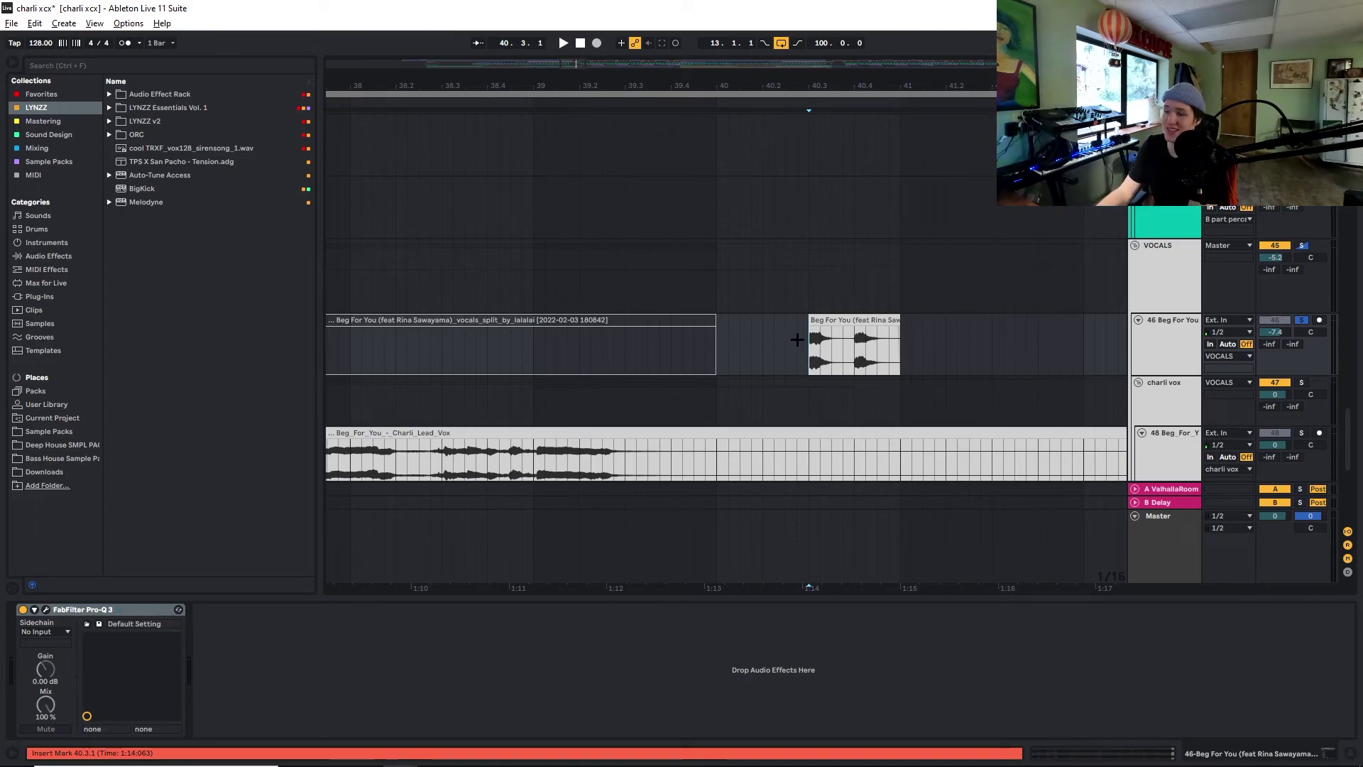
key(space)
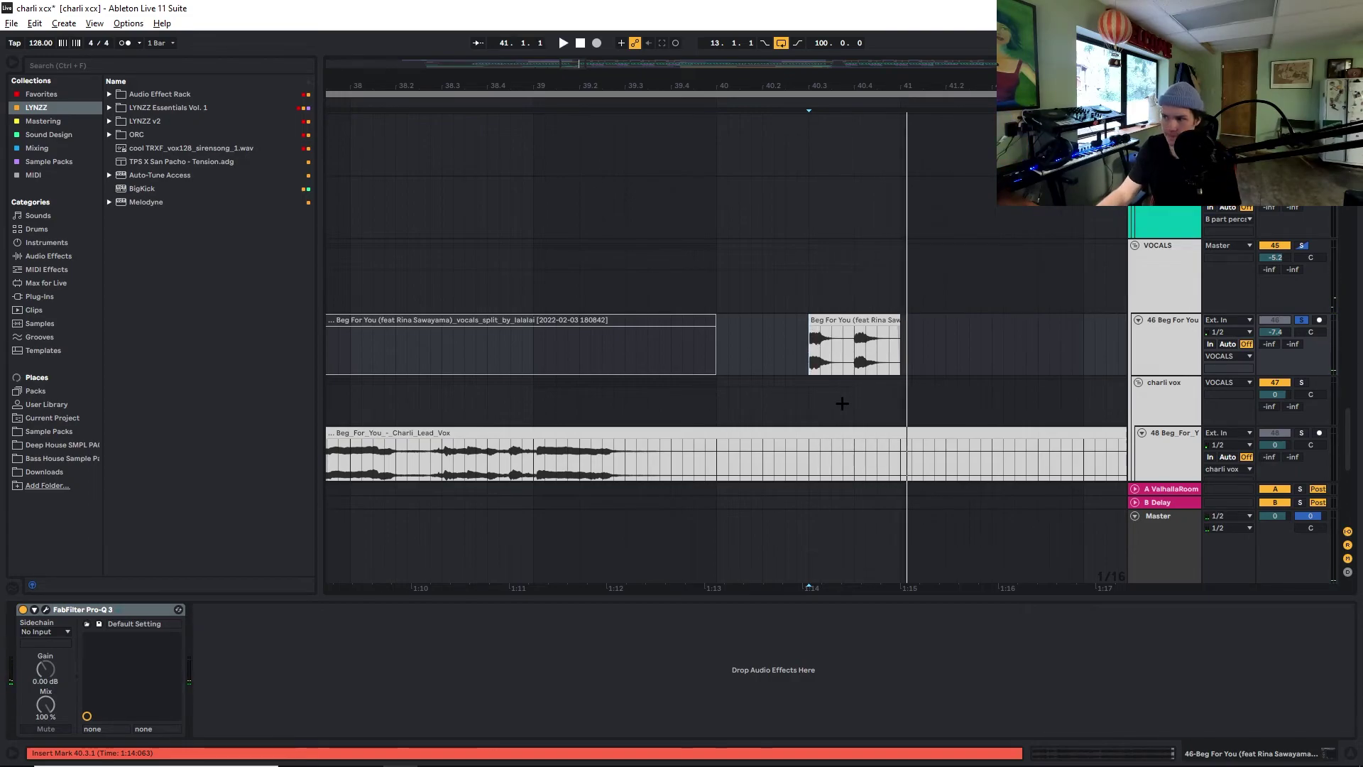
scroll(817, 402, up, 1)
click(1177, 366)
scroll(805, 407, down, 5)
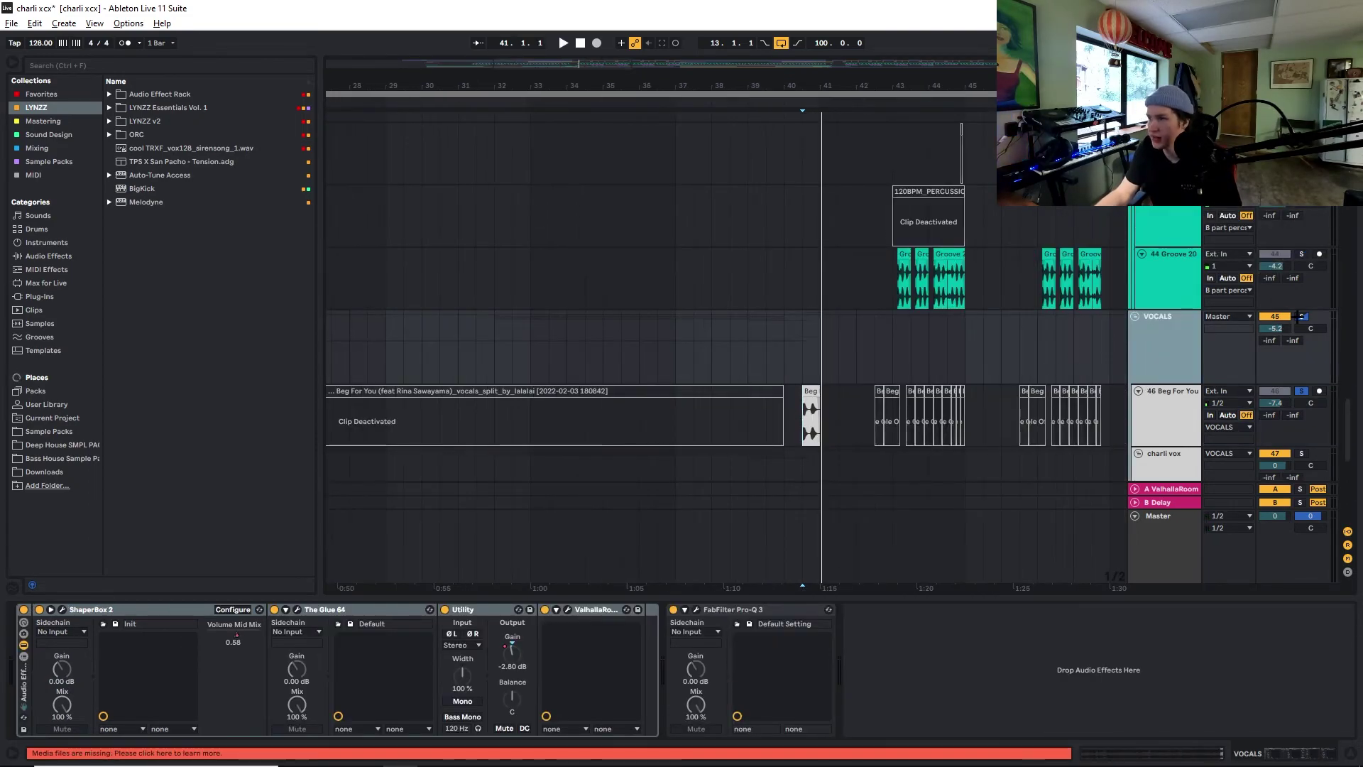
click(1276, 392)
scroll(928, 355, down, 9)
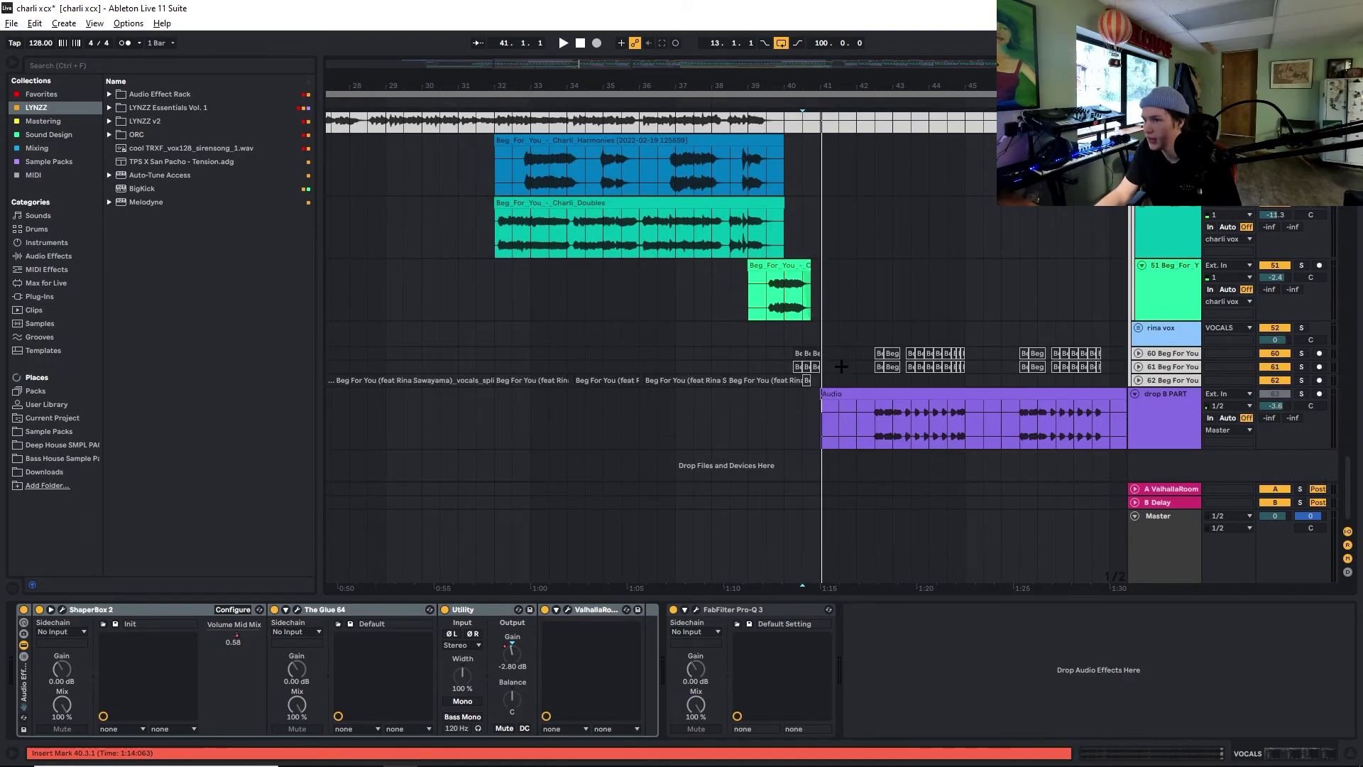
Set the playback position to 40.3.1 in the drums and solo the clap group
scroll(841, 366, up, 10)
scroll(839, 342, up, 10)
scroll(834, 359, up, 10)
scroll(833, 368, up, 10)
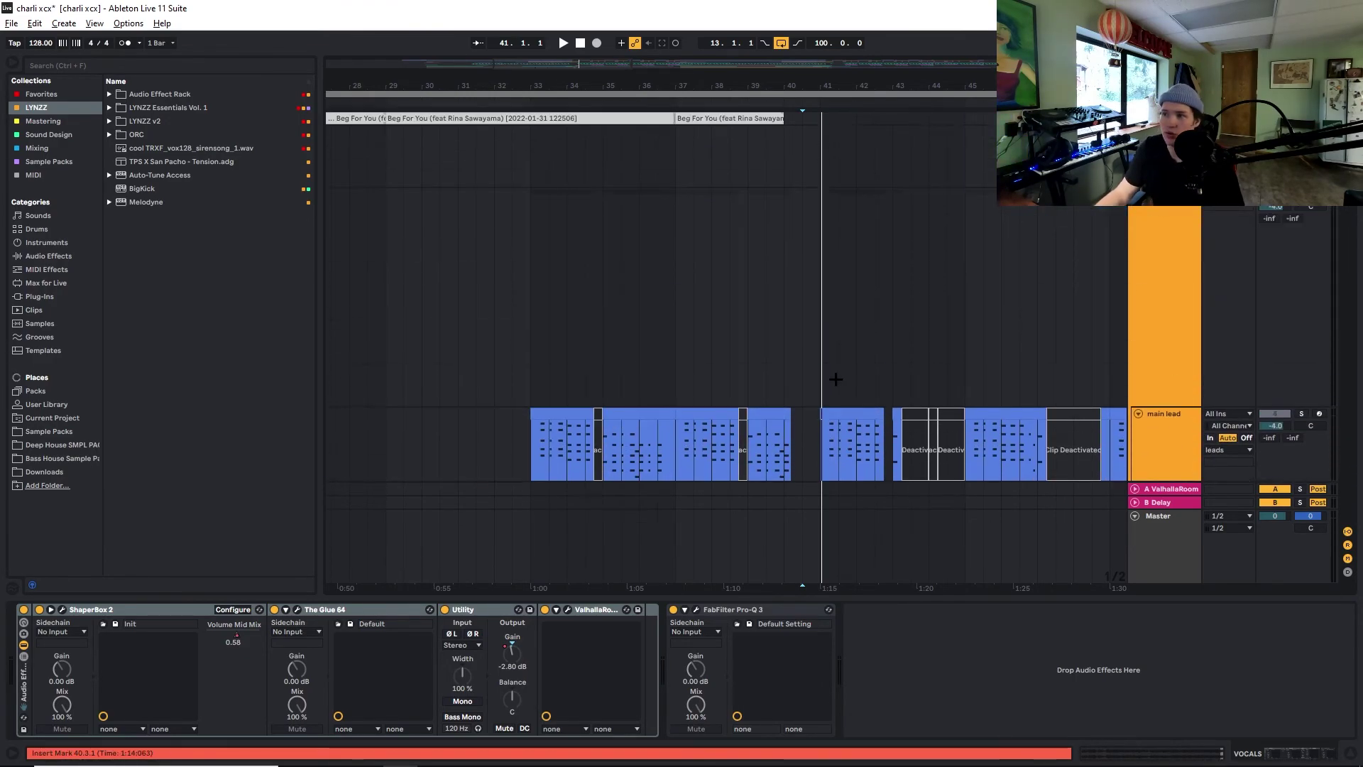
scroll(838, 380, down, 10)
scroll(806, 376, down, 10)
click(803, 363)
click(1300, 266)
click(1302, 264)
Place the playback position at 40.4.1 on the clap 1 track and at 40.3.3 on the clap group
scroll(800, 286, up, 3)
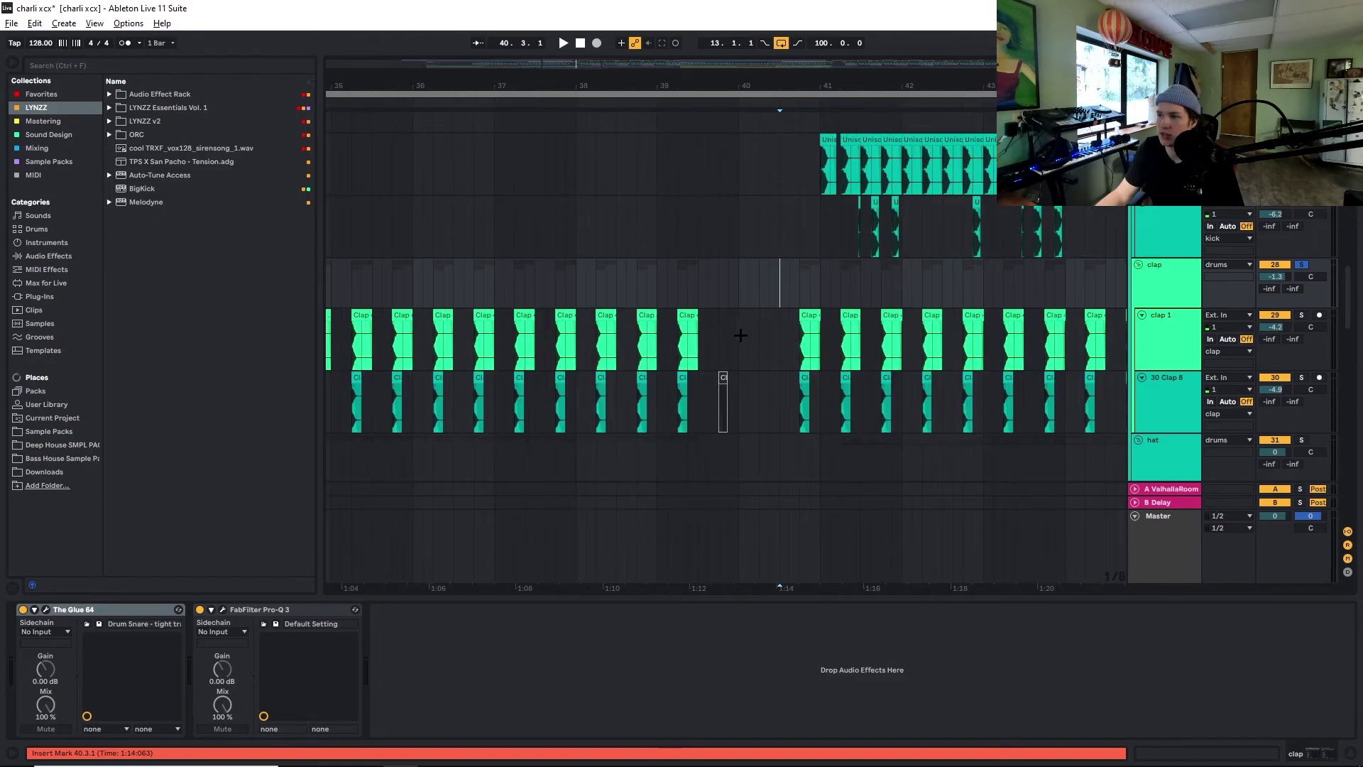
click(797, 345)
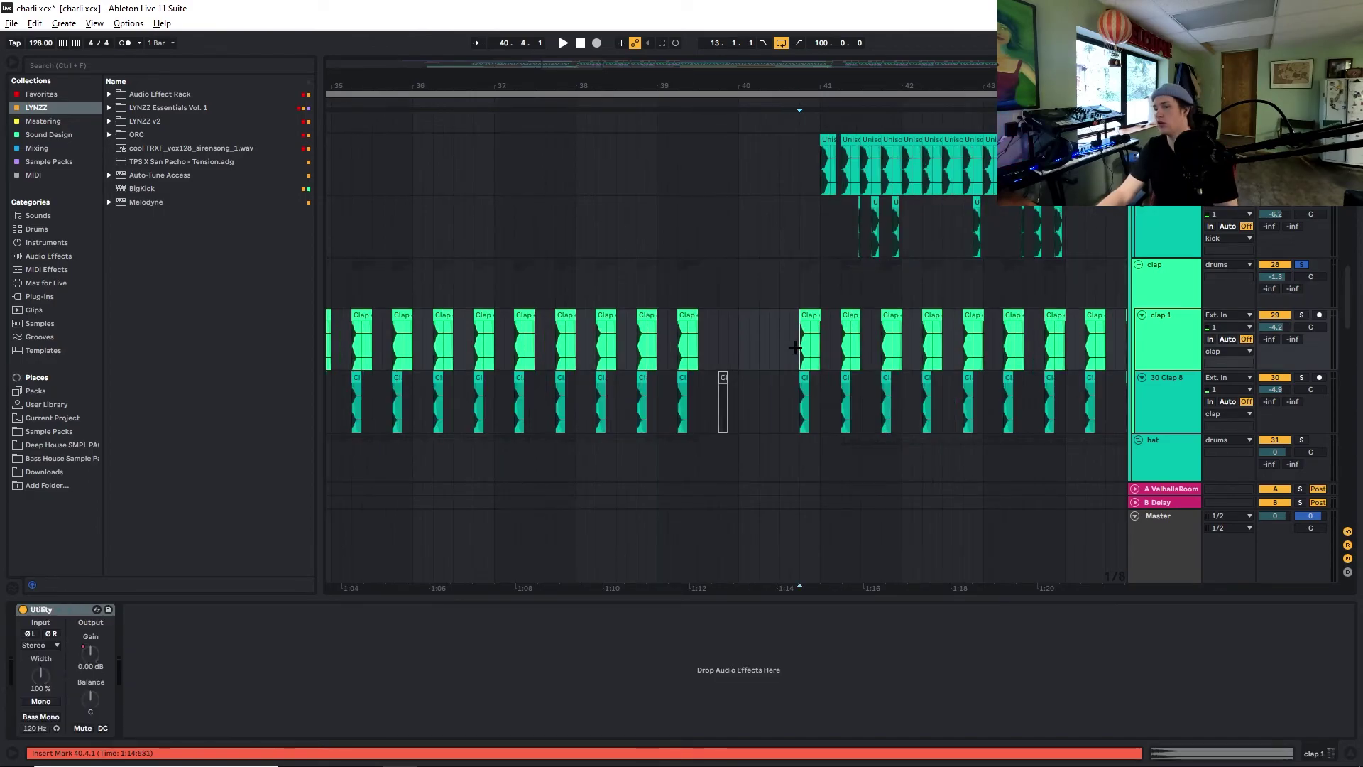
click(794, 291)
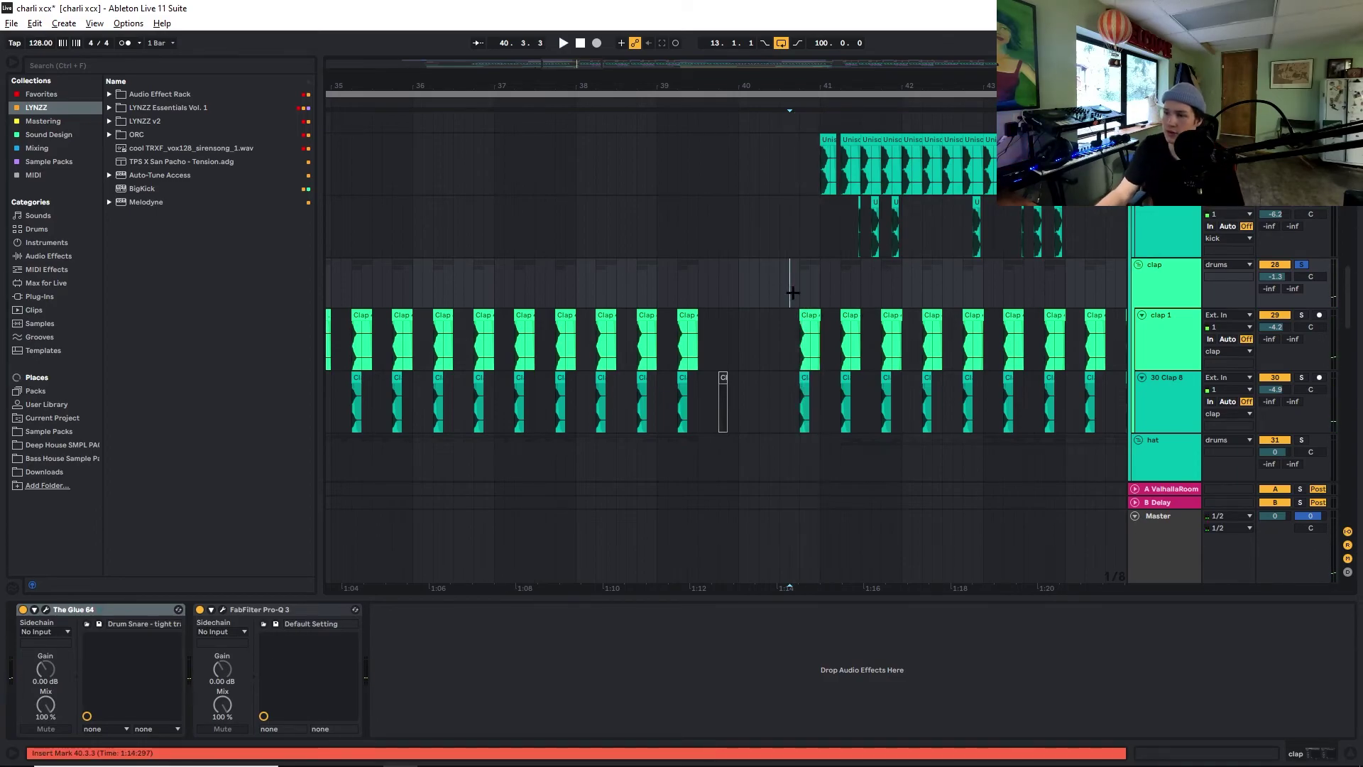
Solo the whole drums group instead of the claps, and place the playback position at bar 41 on the kick group
scroll(817, 328, up, 6)
click(822, 331)
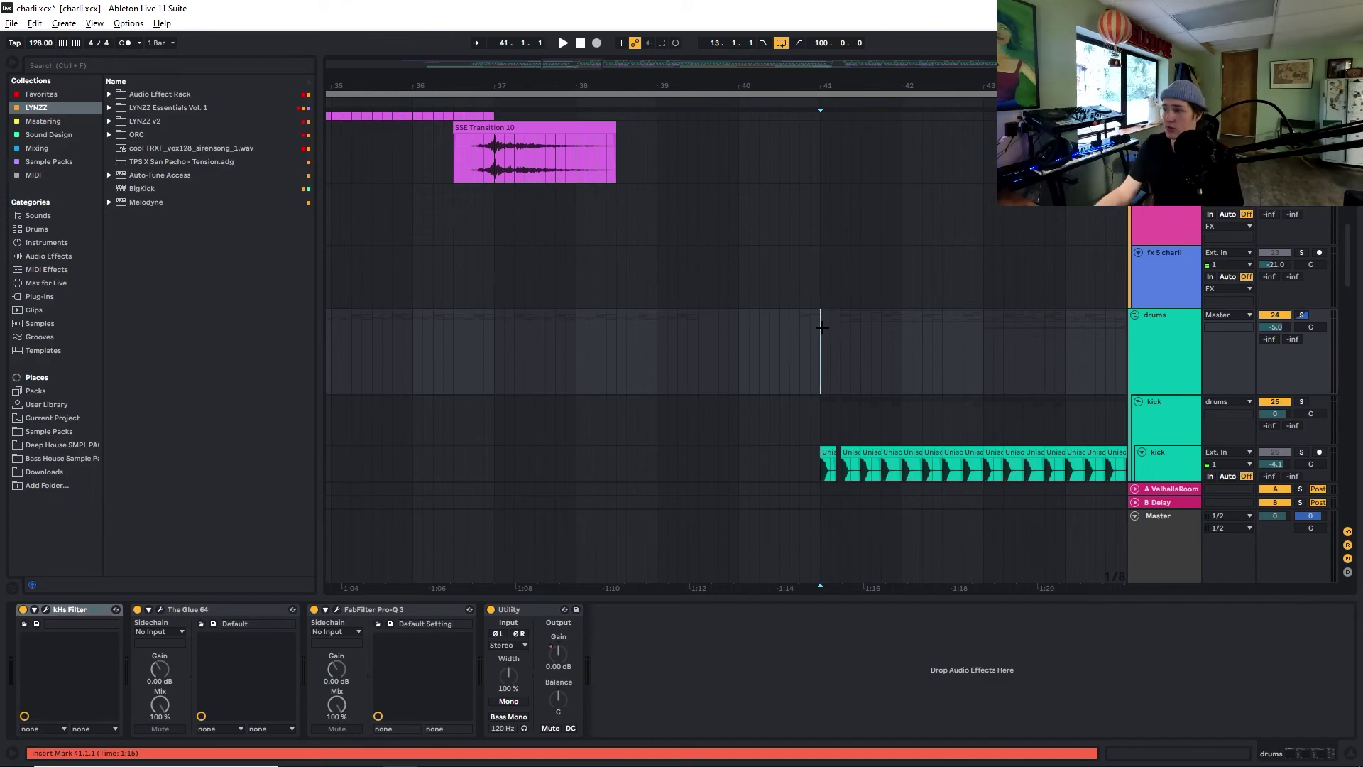
scroll(818, 332, up, 2)
scroll(1182, 411, down, 3)
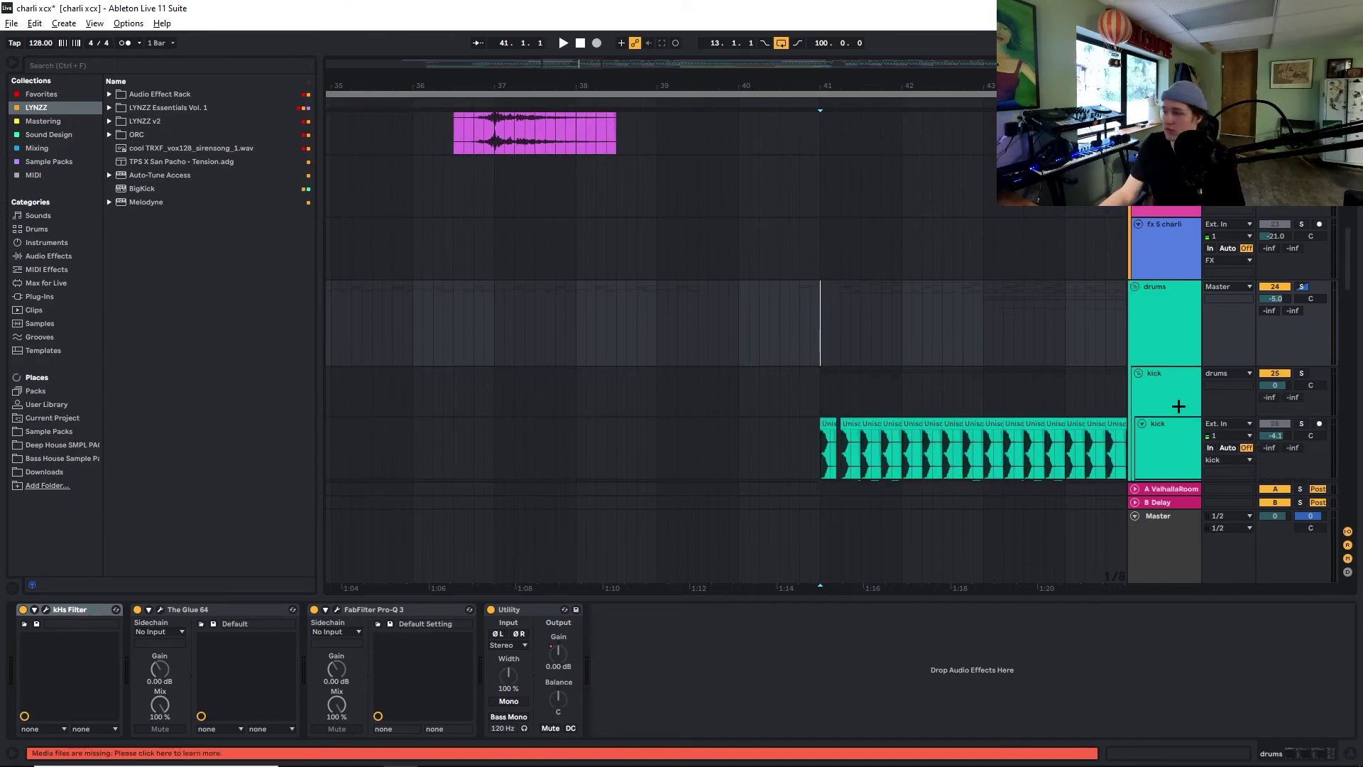
scroll(823, 366, down, 6)
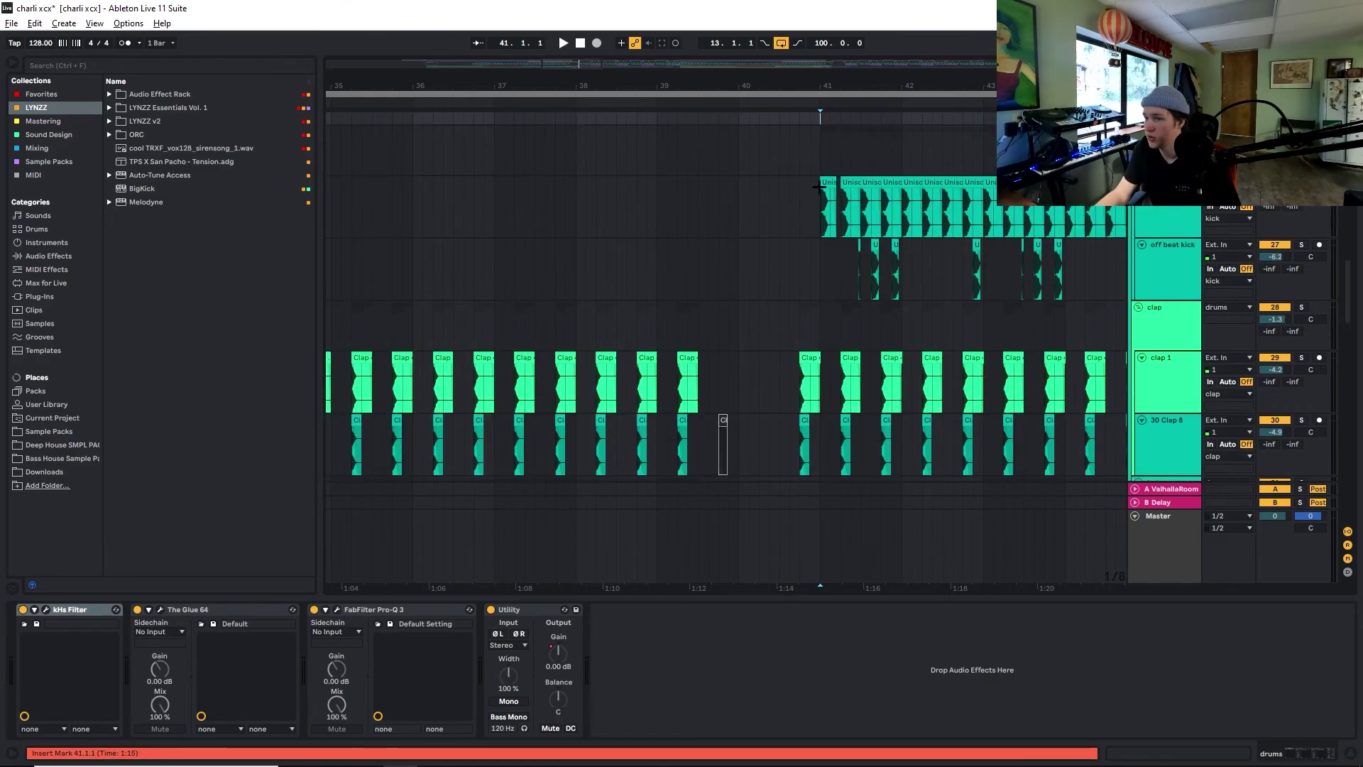
click(820, 162)
Look over the kick and off beat kick clips from bar 41 onward
scroll(788, 235, down, 5)
scroll(957, 357, up, 3)
scroll(827, 340, down, 4)
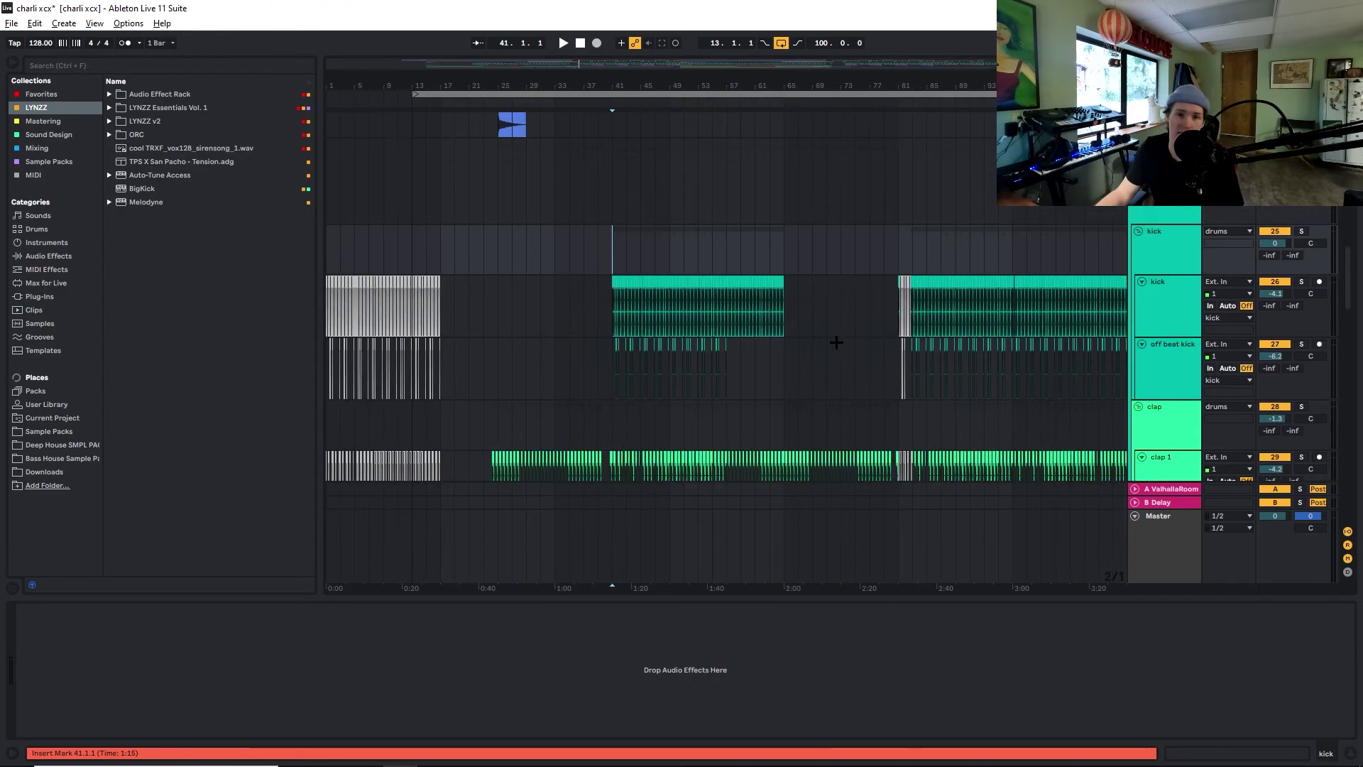
scroll(537, 288, up, 5)
scroll(537, 288, up, 5)
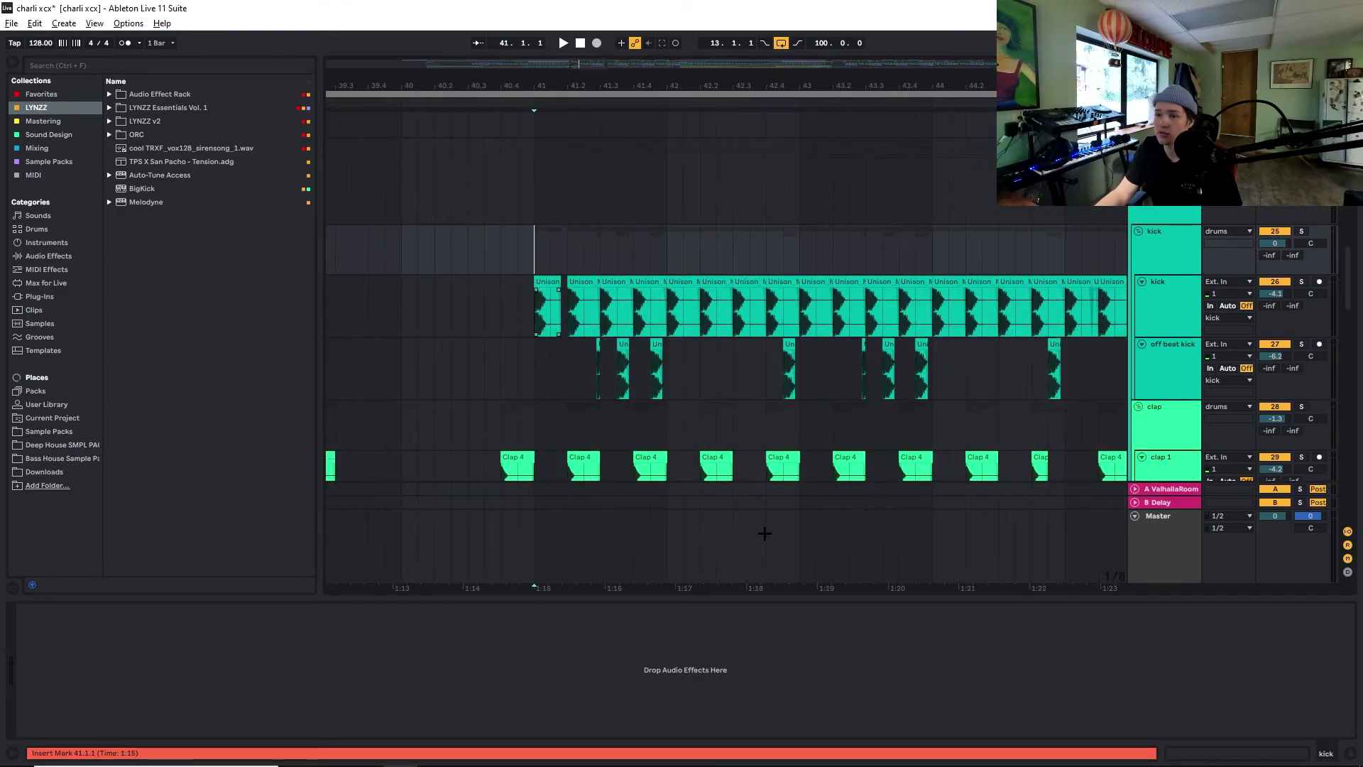
scroll(735, 535, down, 2)
scroll(1064, 255, up, 4)
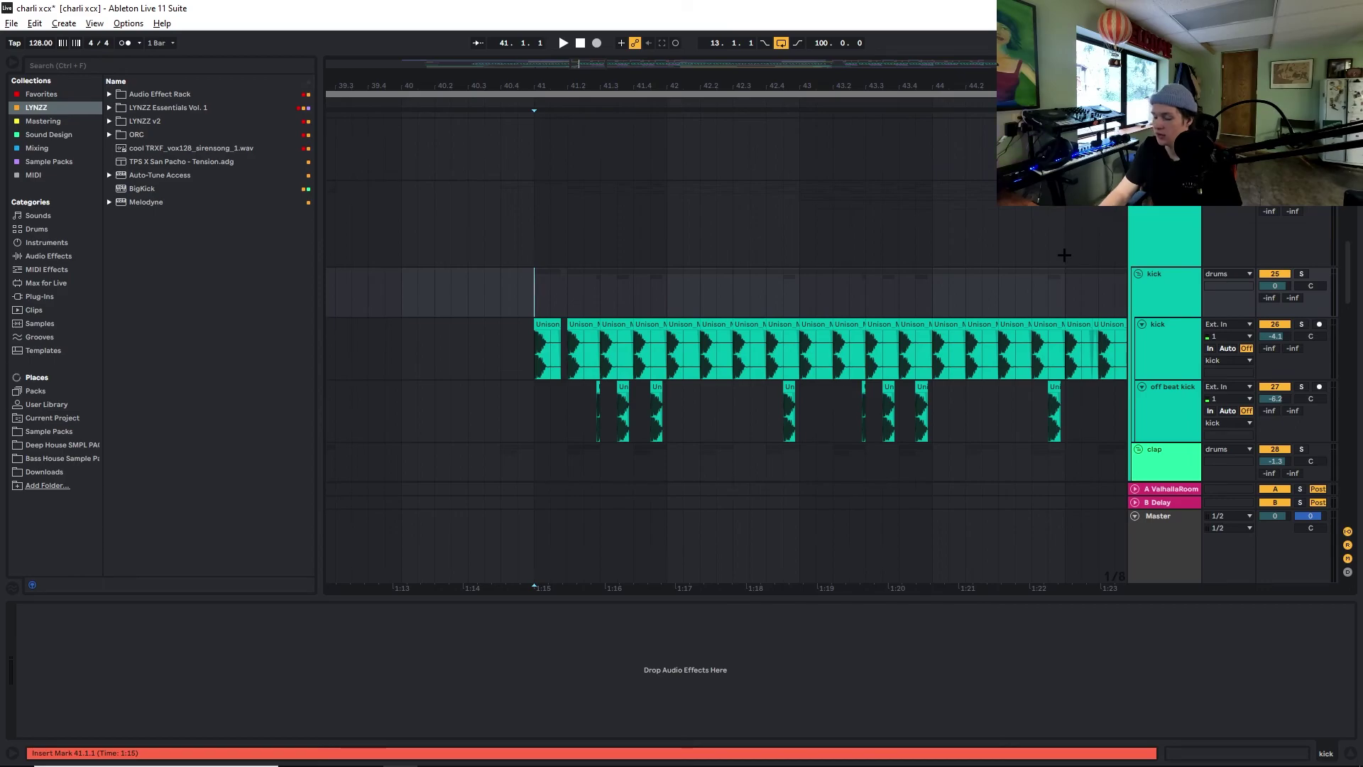
Play the soloed drums from bar 41 while examining the kick, clap, hat and percussion tracks
key(space)
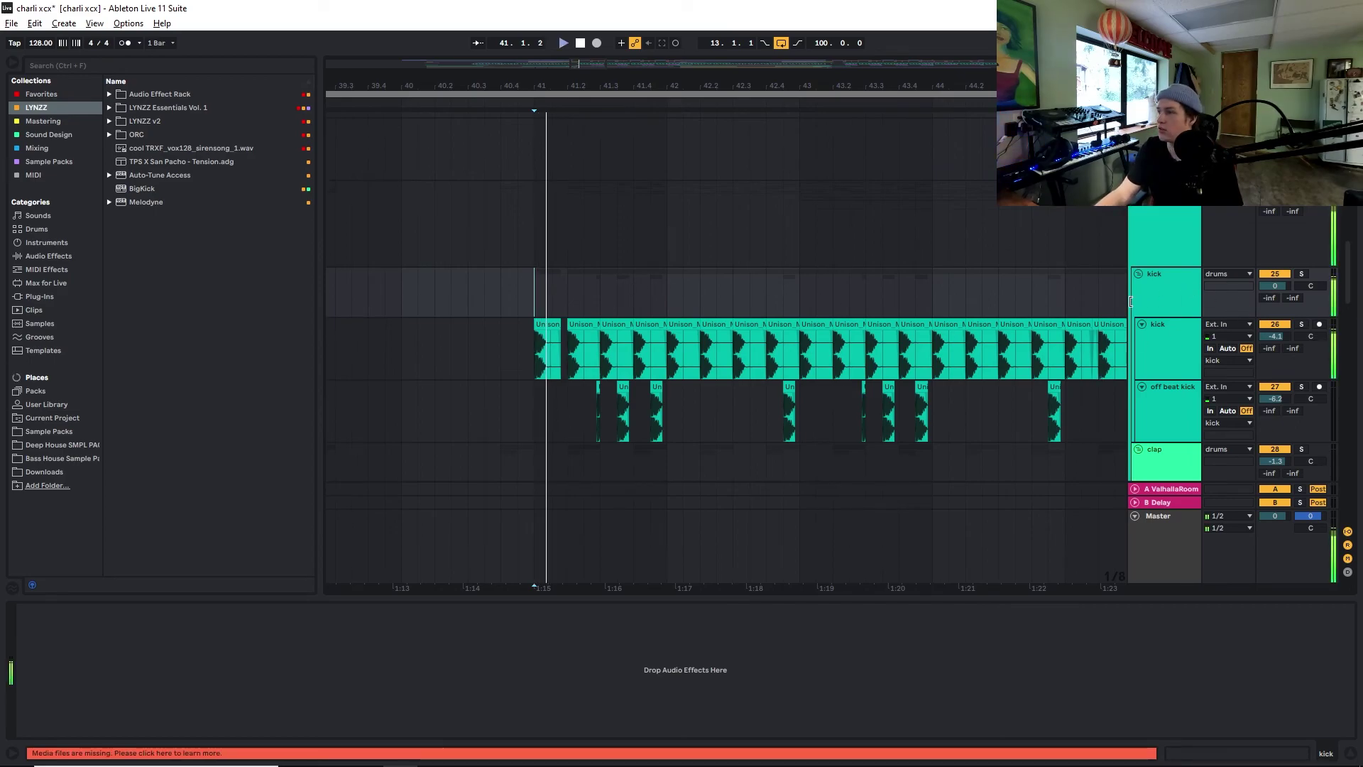
scroll(987, 385, down, 1)
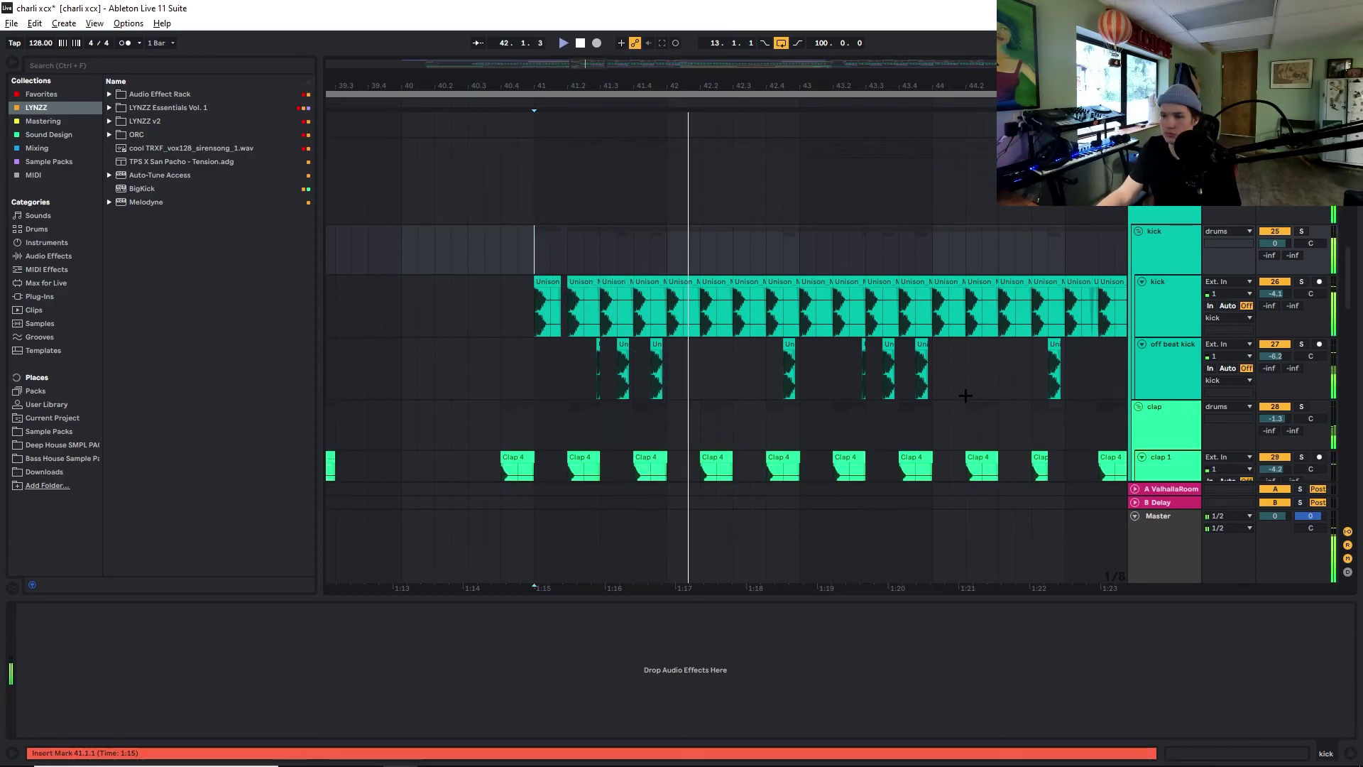
scroll(958, 389, down, 2)
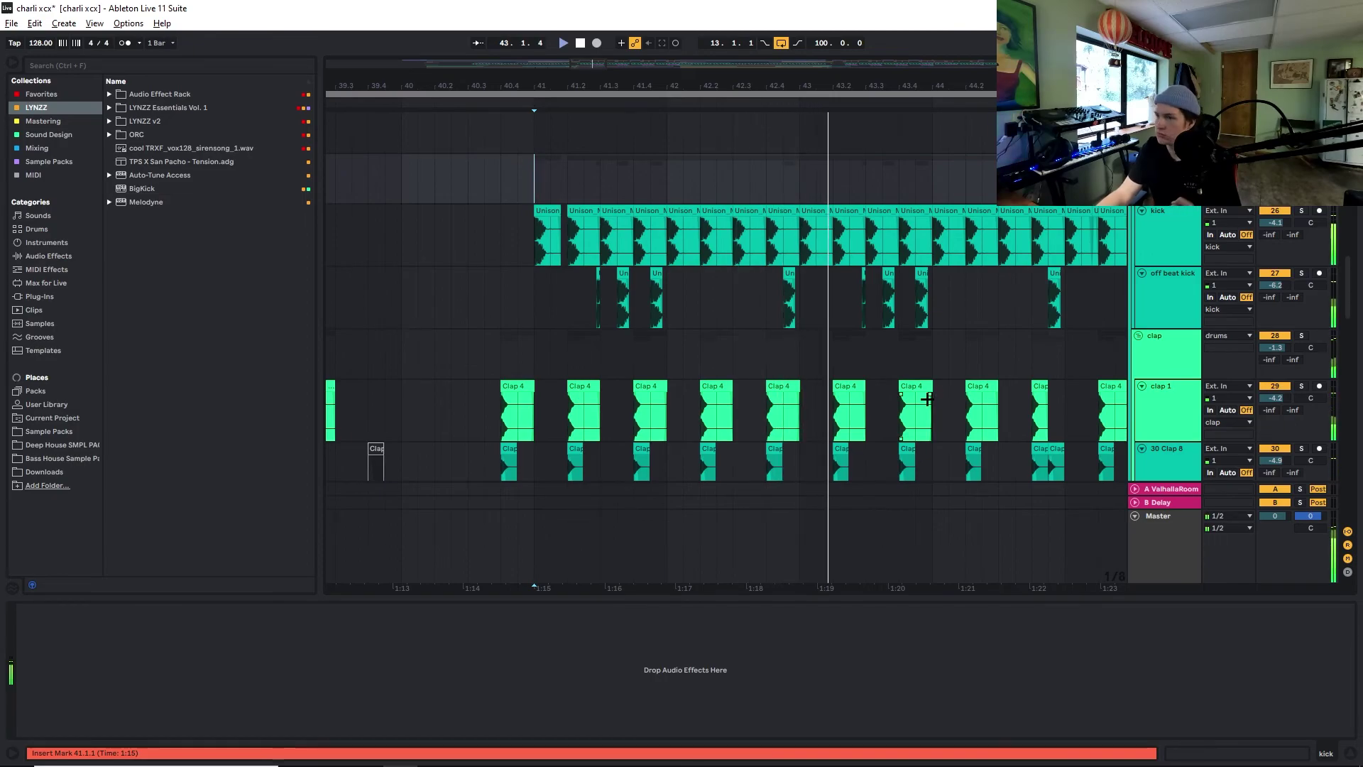
scroll(936, 392, down, 1)
scroll(933, 391, down, 1)
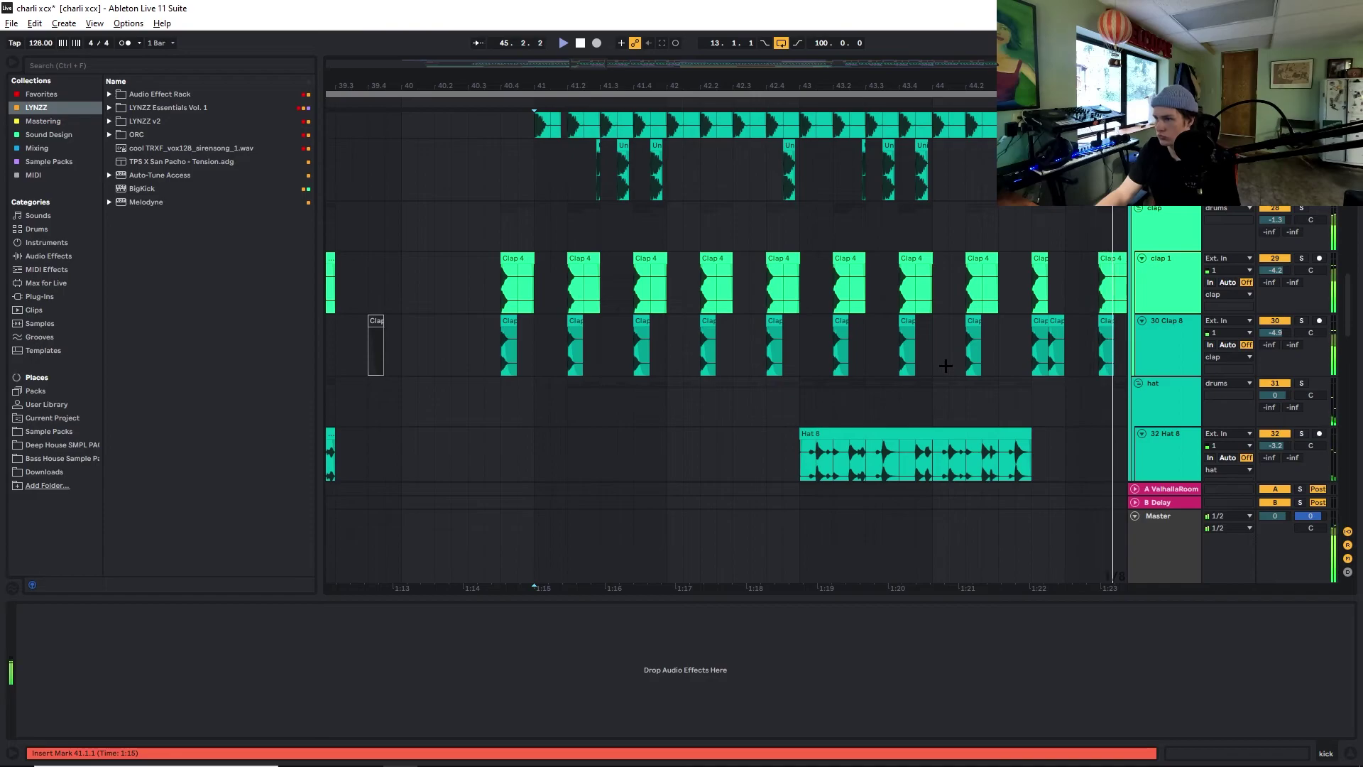
scroll(931, 425, down, 1)
ctrl+scroll(938, 412, down, 3)
scroll(952, 390, down, 3)
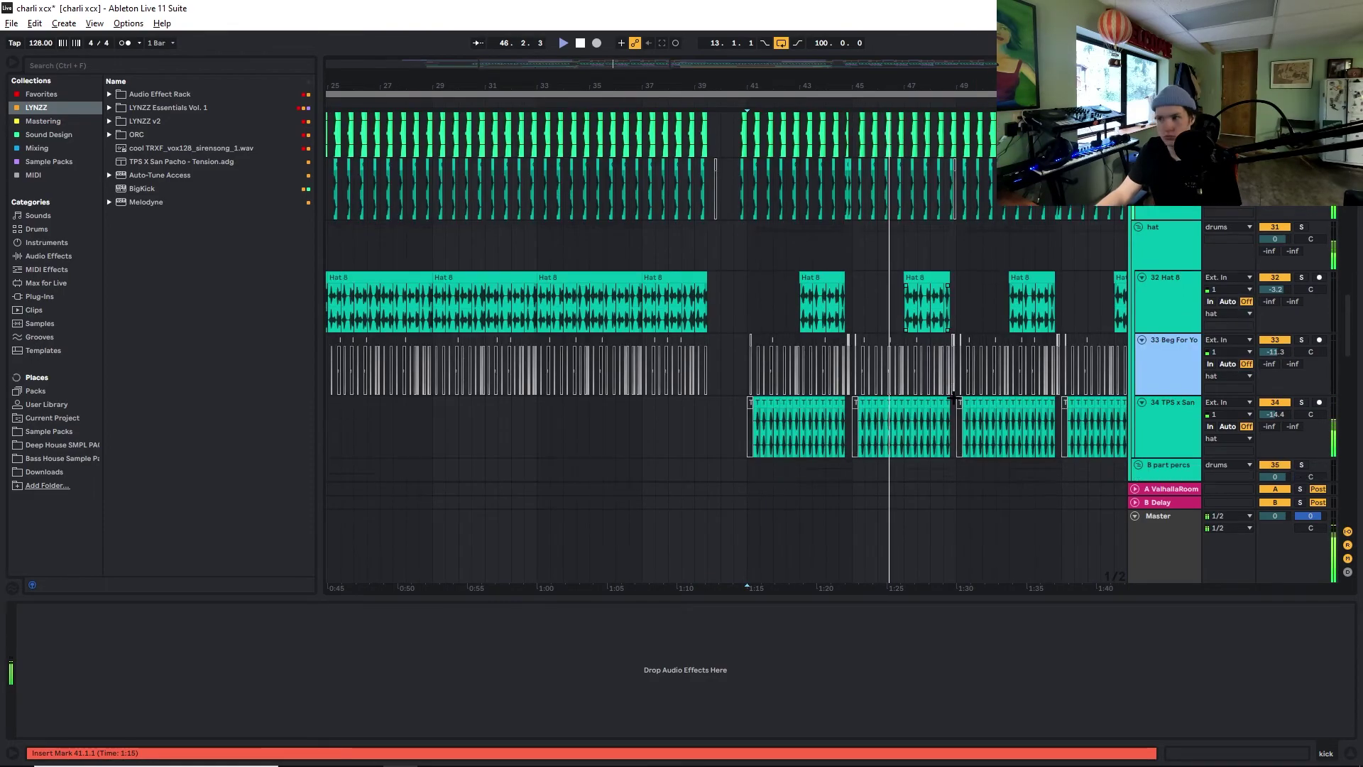
scroll(957, 380, down, 4)
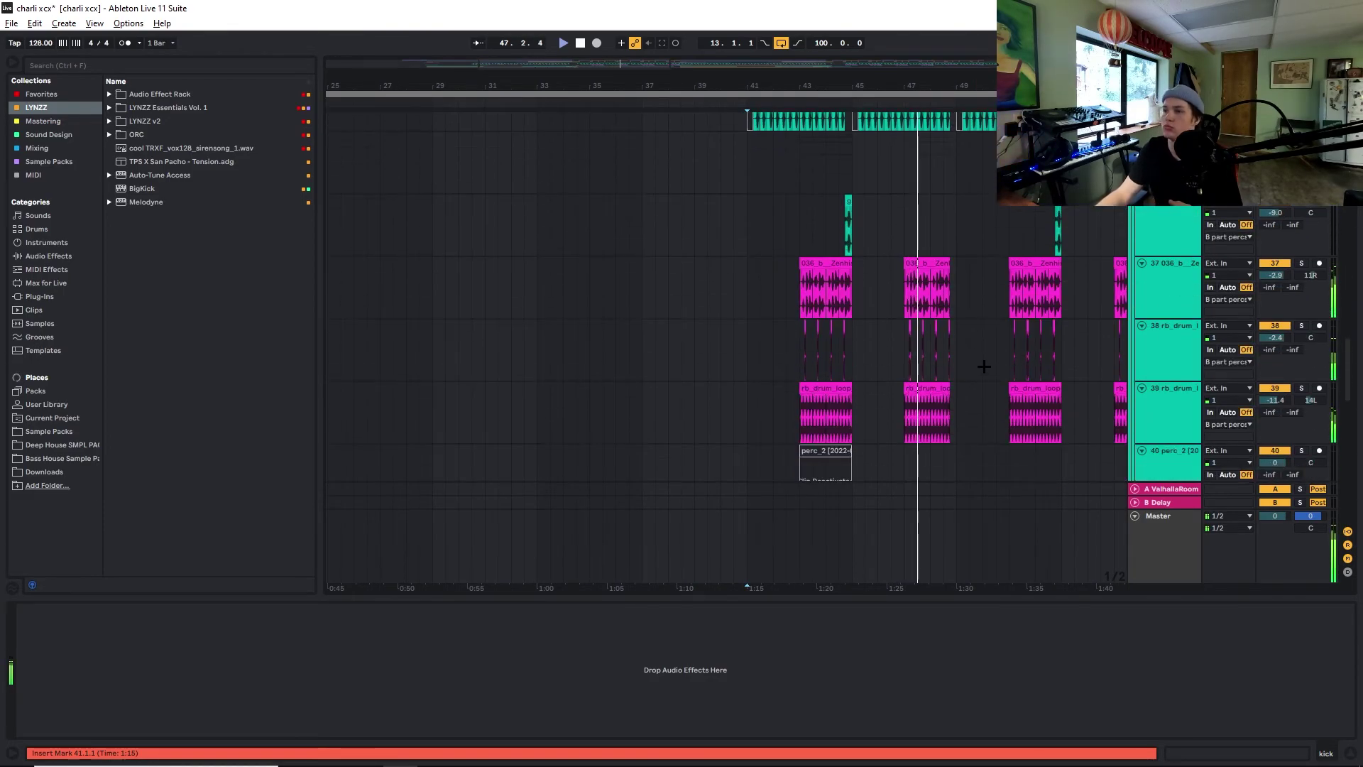
Stop the drum playback and return the playback position to bar 41 on the kick group
scroll(994, 367, up, 3)
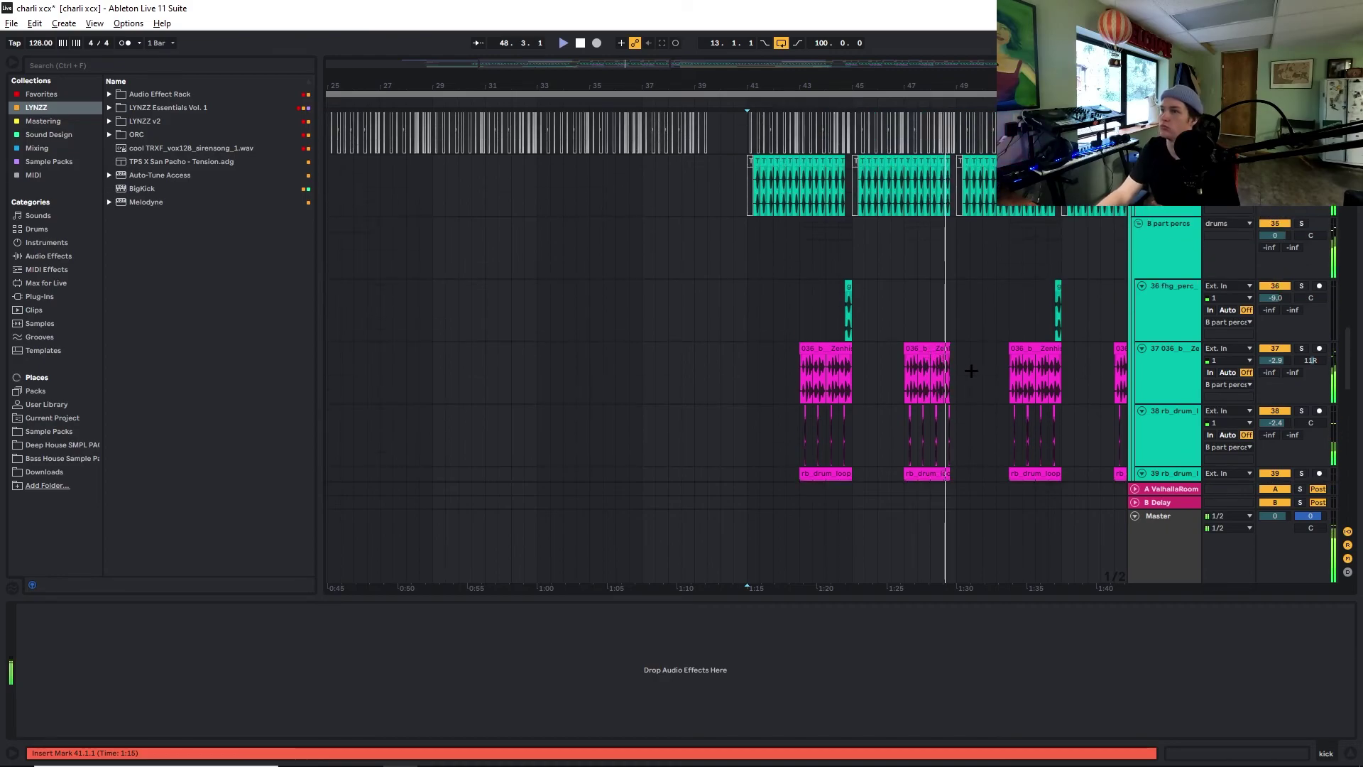
scroll(1008, 376, up, 2)
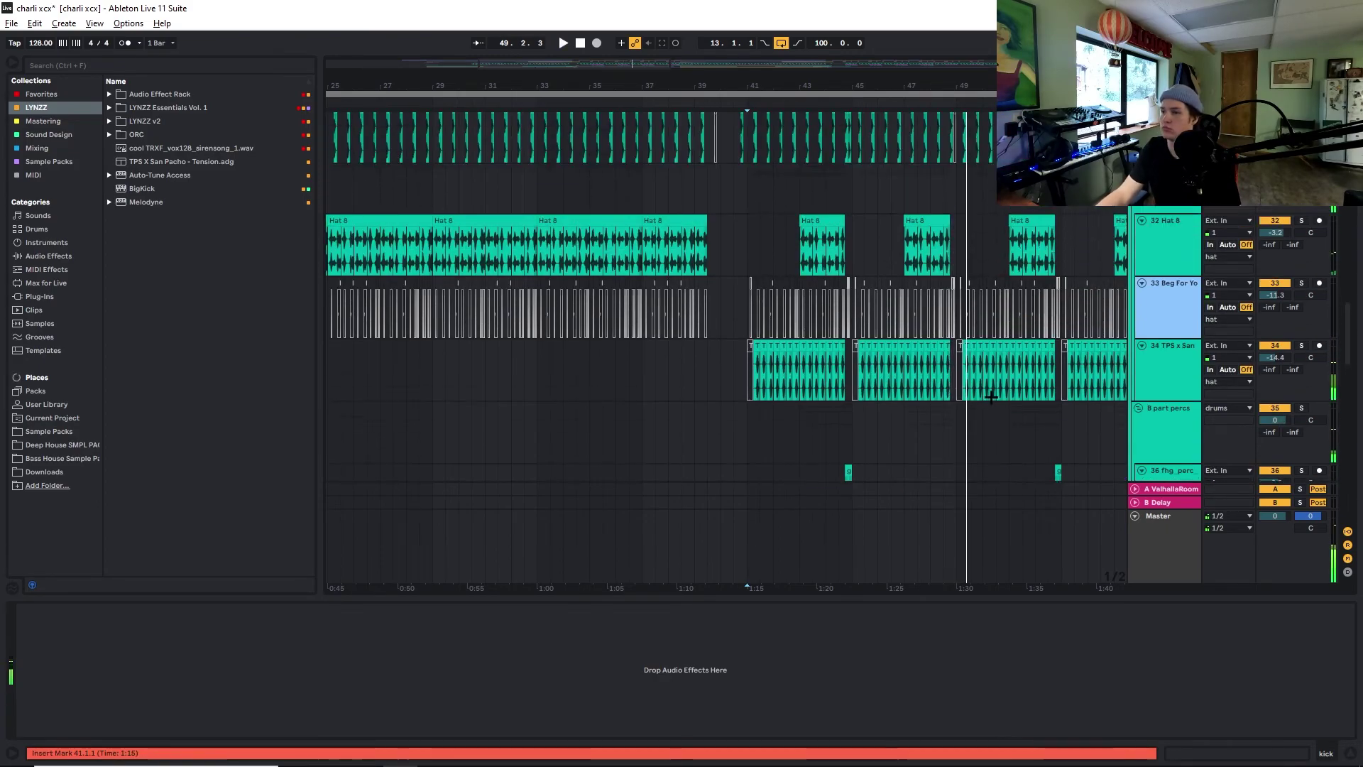
scroll(958, 398, up, 6)
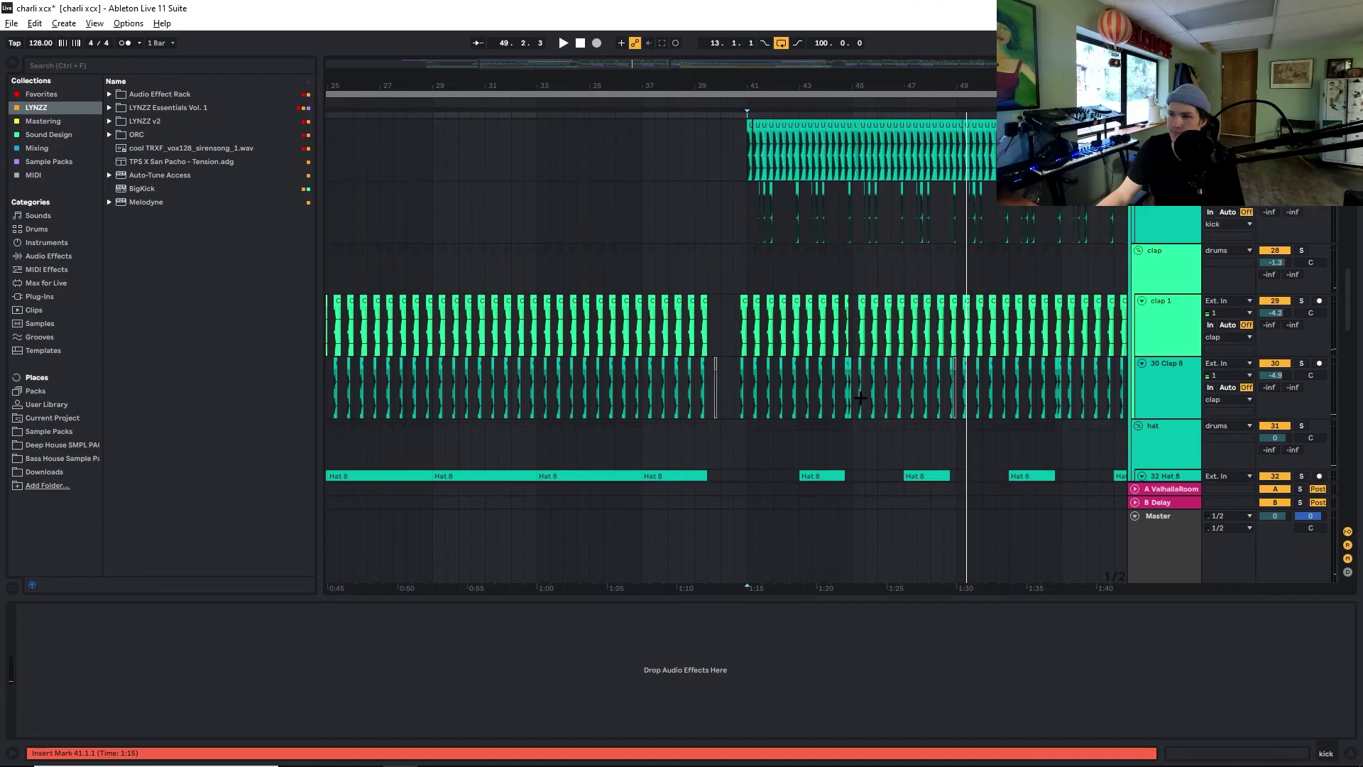
scroll(842, 402, up, 3)
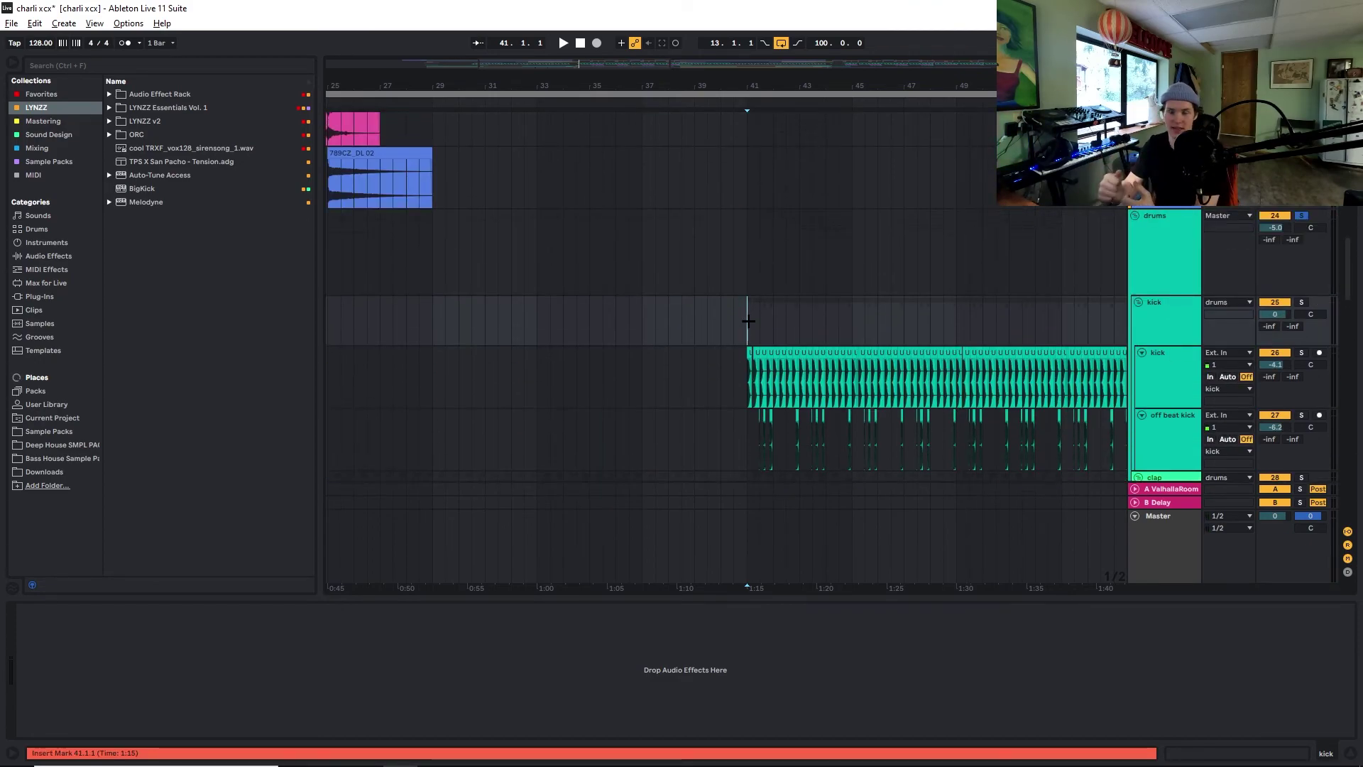
Look over the kick and clap tracks around bar 41, and solo the kick group instead of the whole drums group
scroll(751, 347, down, 2)
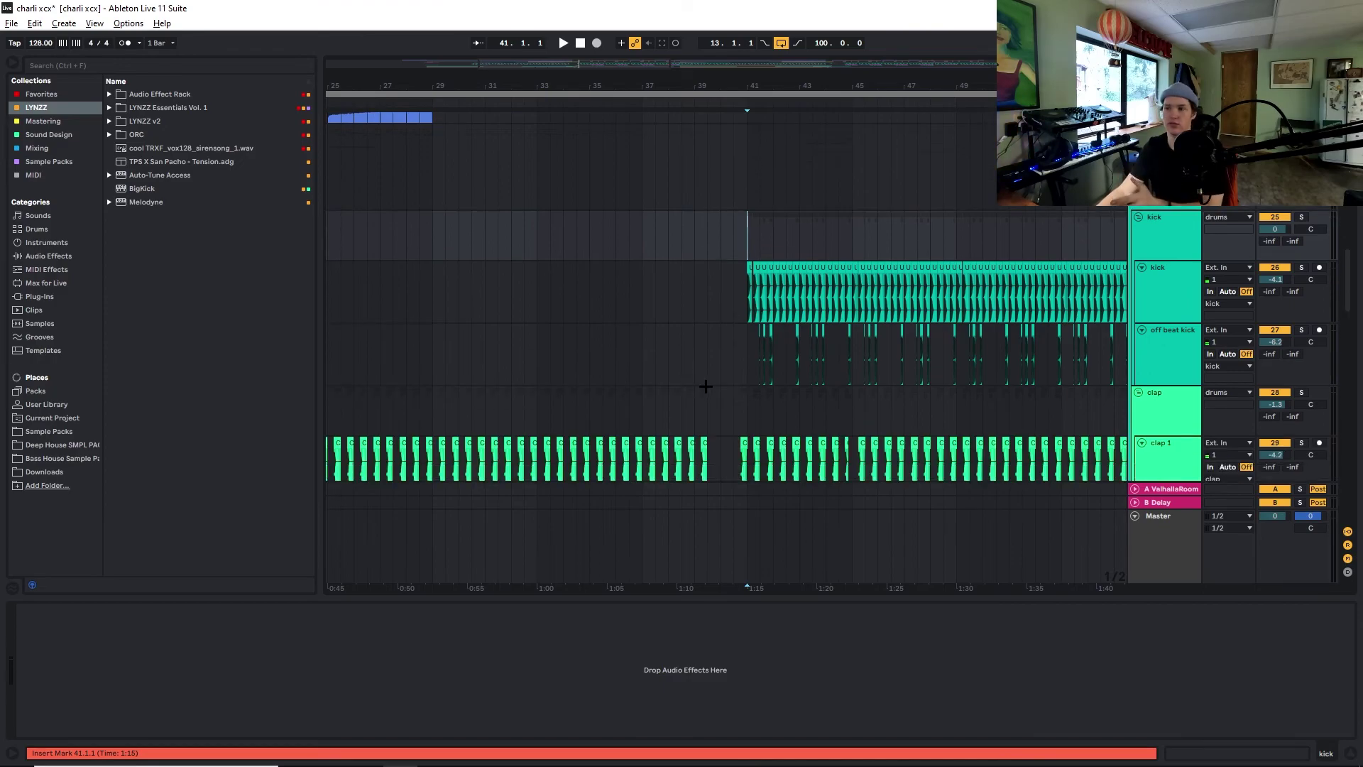
scroll(834, 412, down, 10)
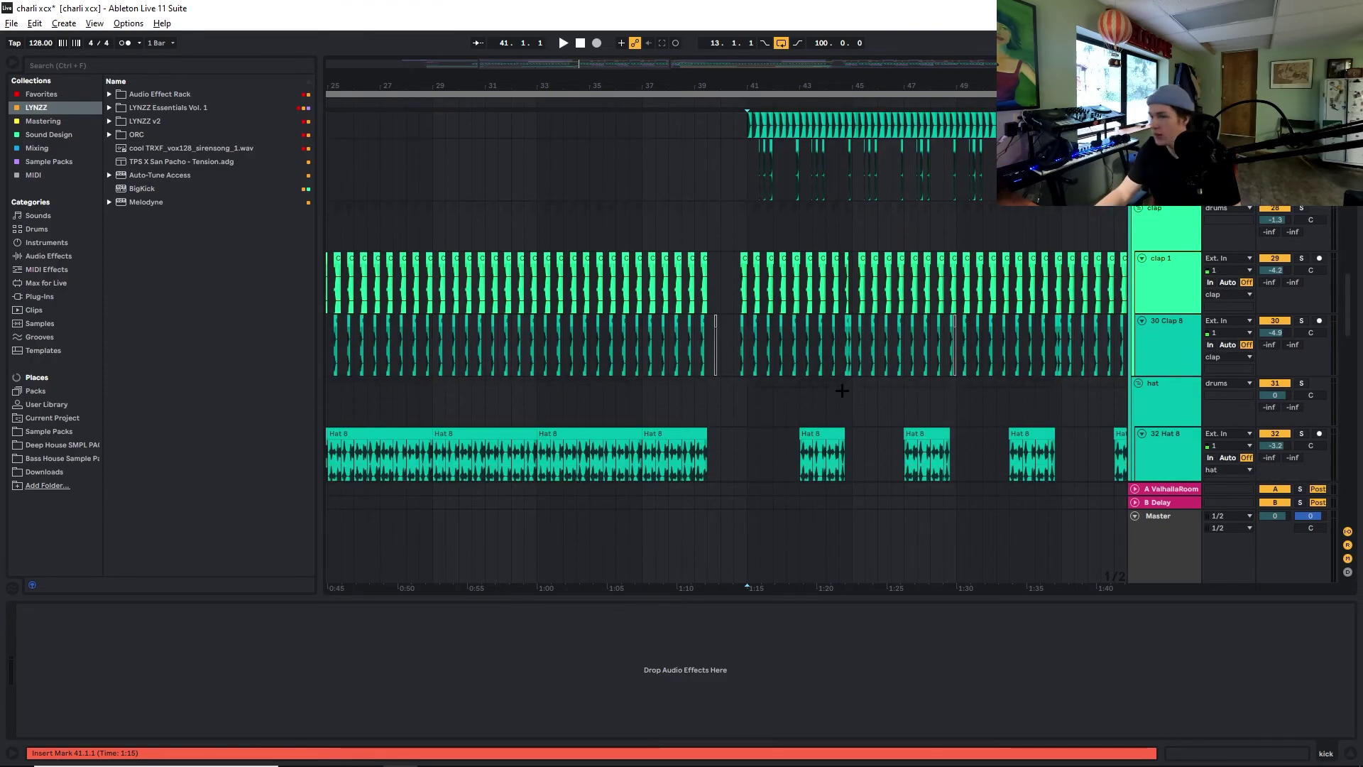
scroll(813, 398, up, 10)
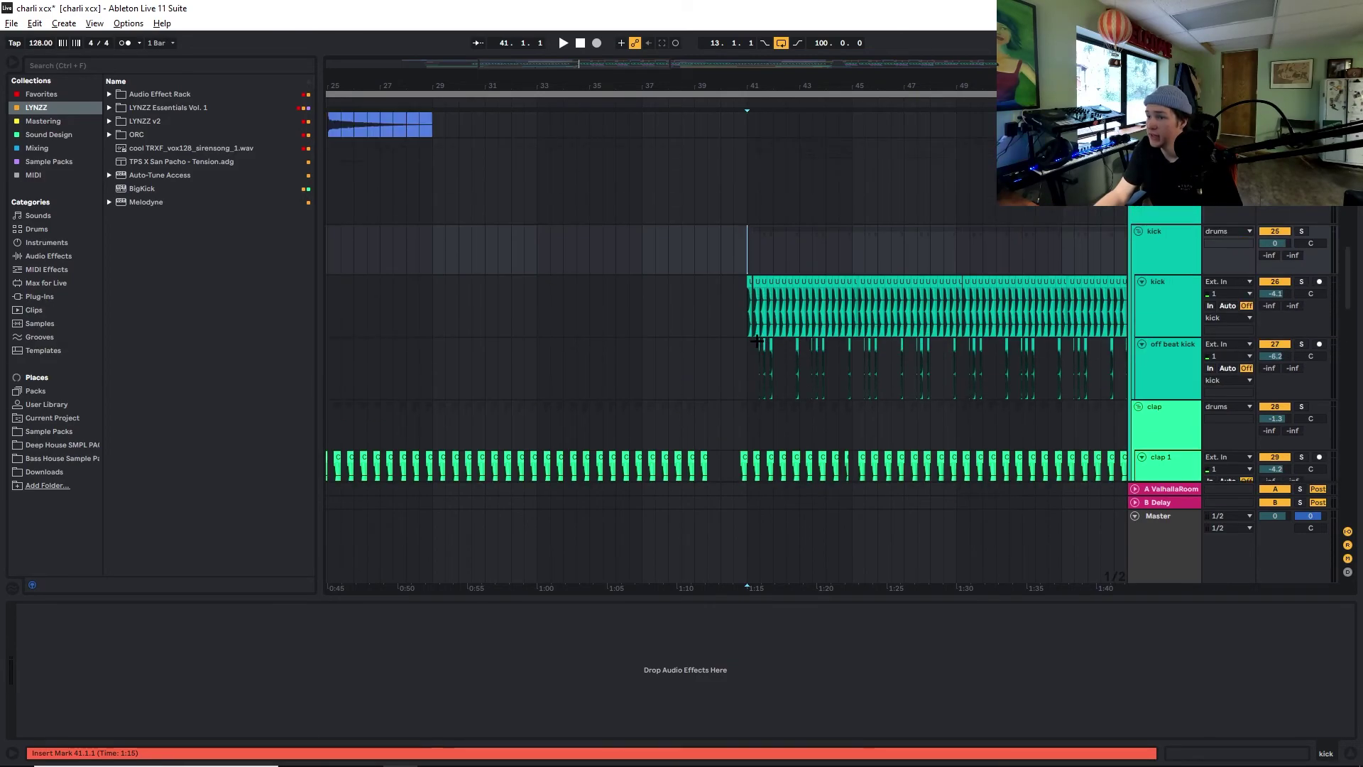
scroll(759, 341, up, 5)
click(1175, 281)
click(1302, 231)
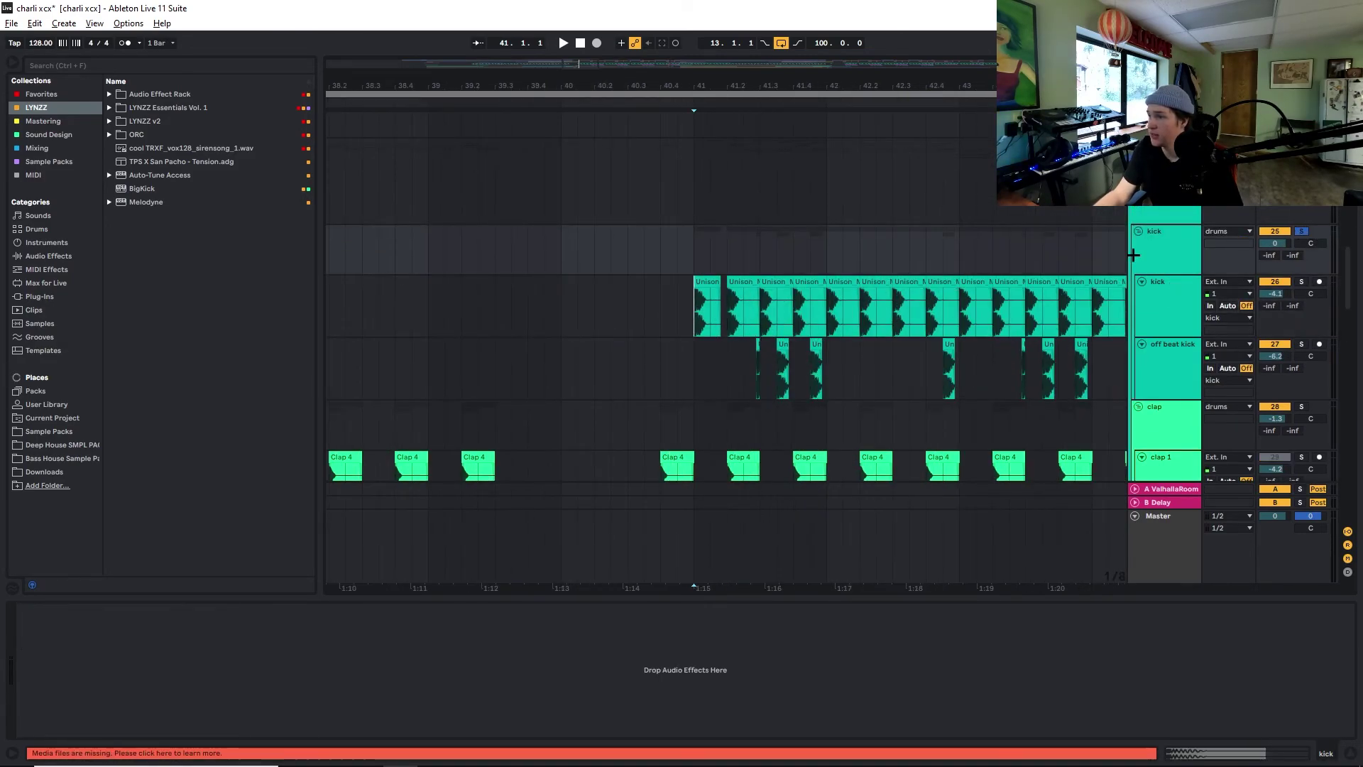
Play the soloed kick group from bar 41 while examining the kick and off beat kick clips
scroll(770, 301, down, 1)
scroll(769, 301, down, 1)
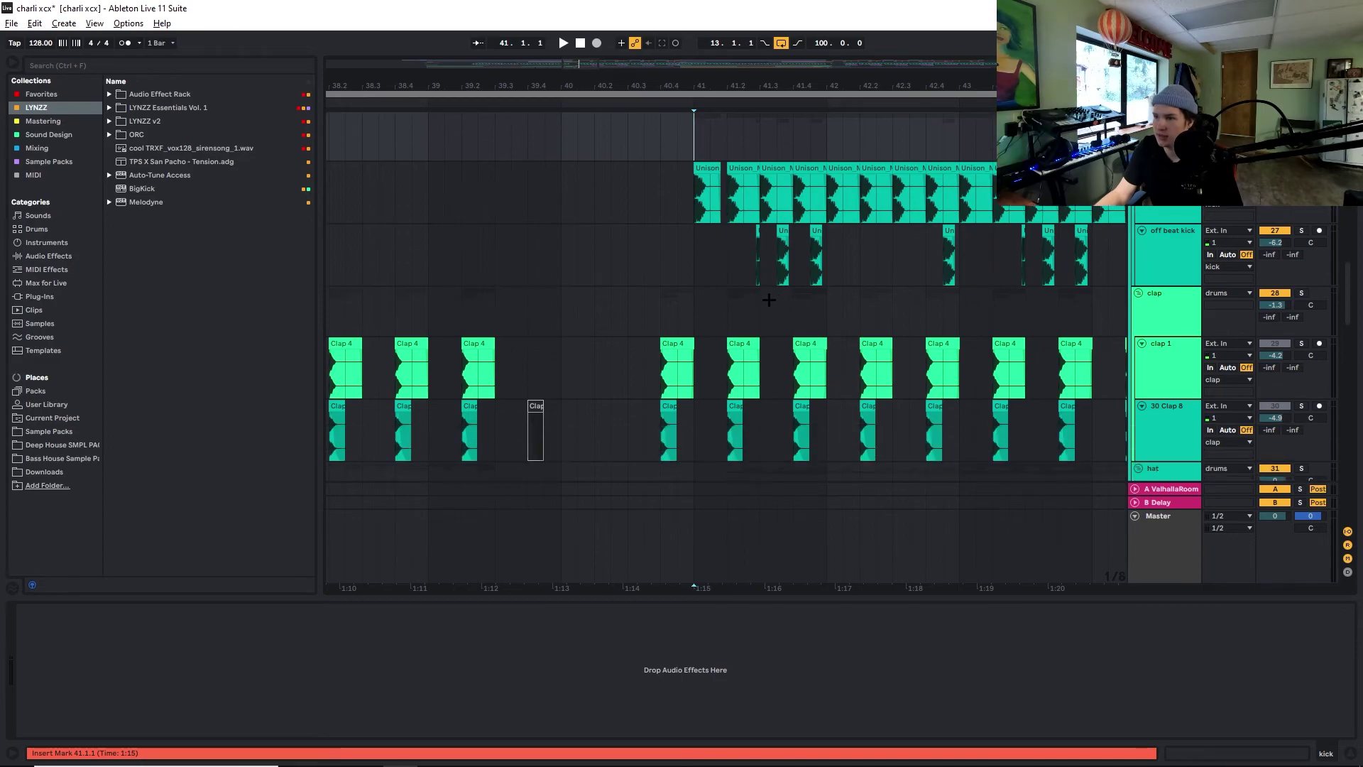
scroll(770, 300, up, 5)
scroll(855, 297, down, 5)
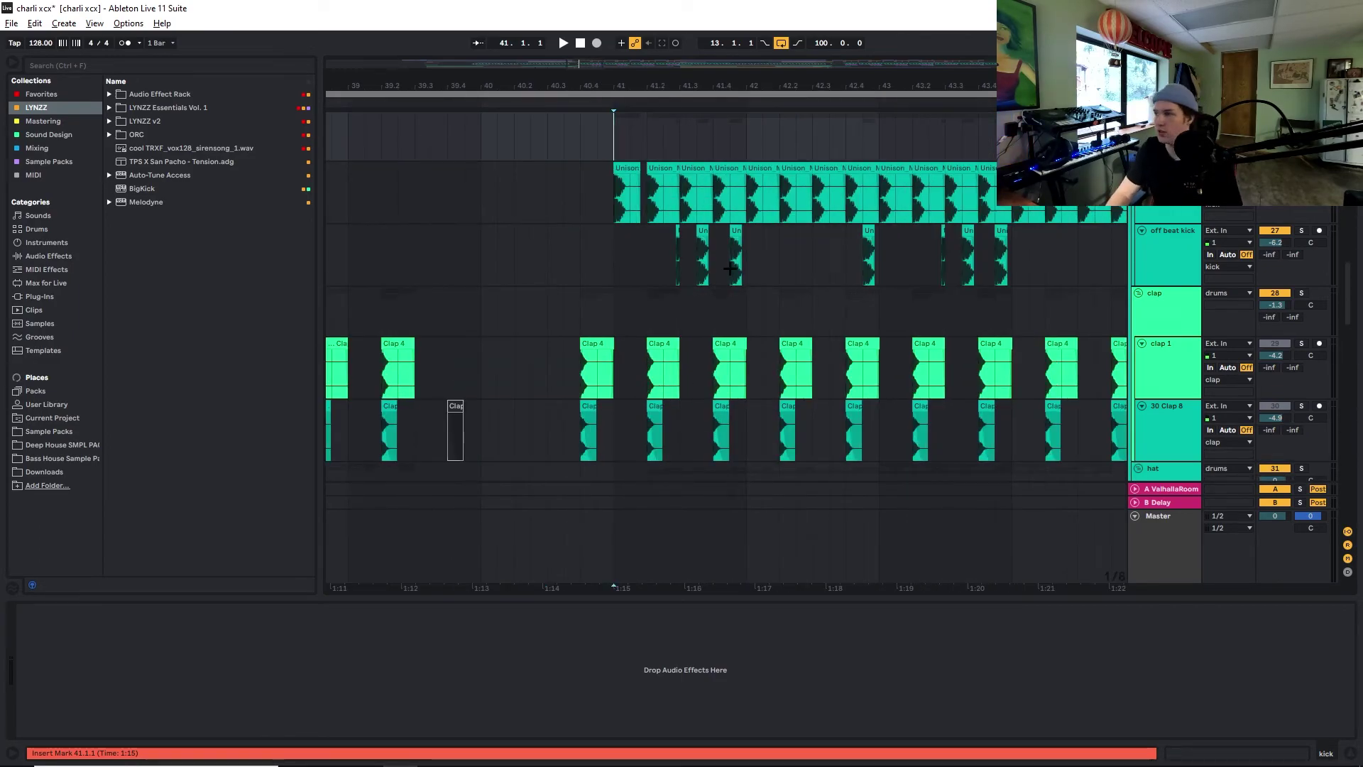
key(space)
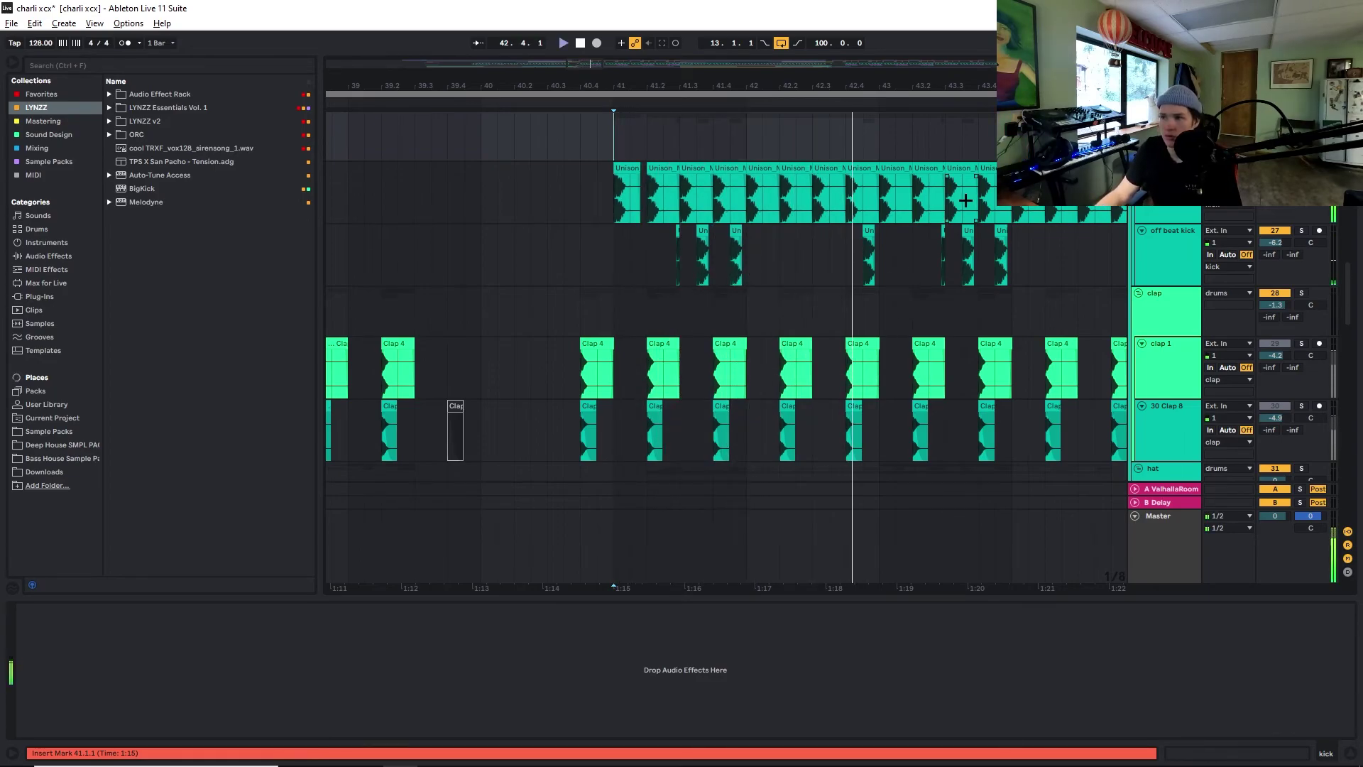
scroll(773, 369, down, 4)
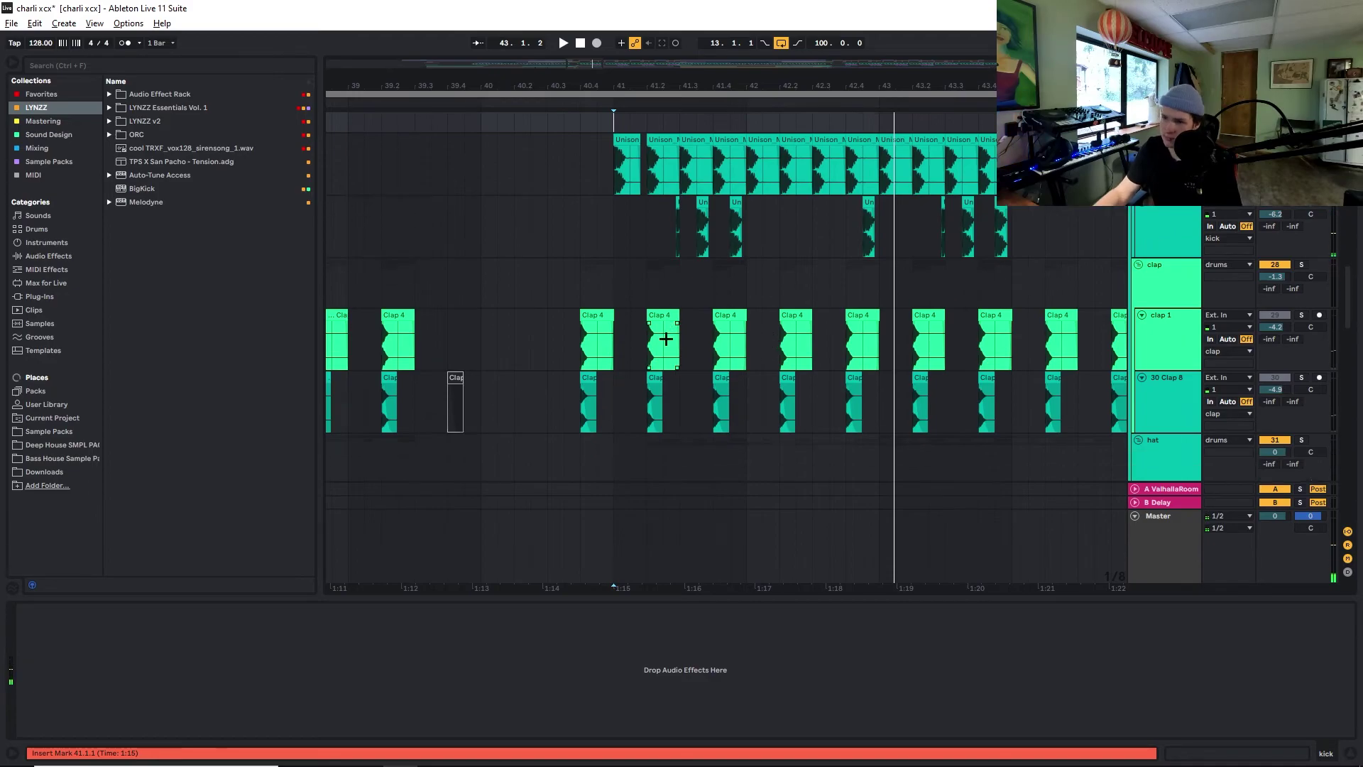
Place the playback position at 41.2.1 on the clap 1 track and audition its clap
click(618, 204)
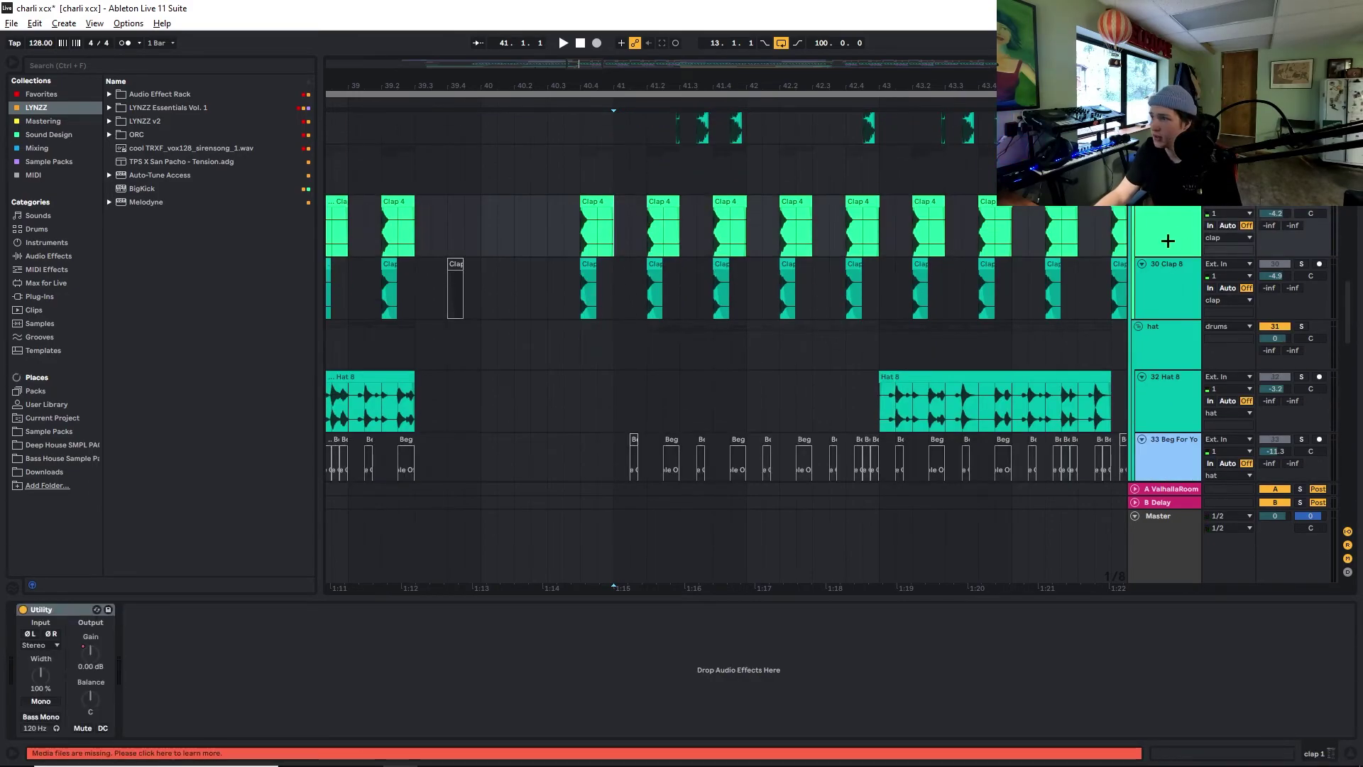
click(1175, 274)
click(1175, 225)
click(619, 230)
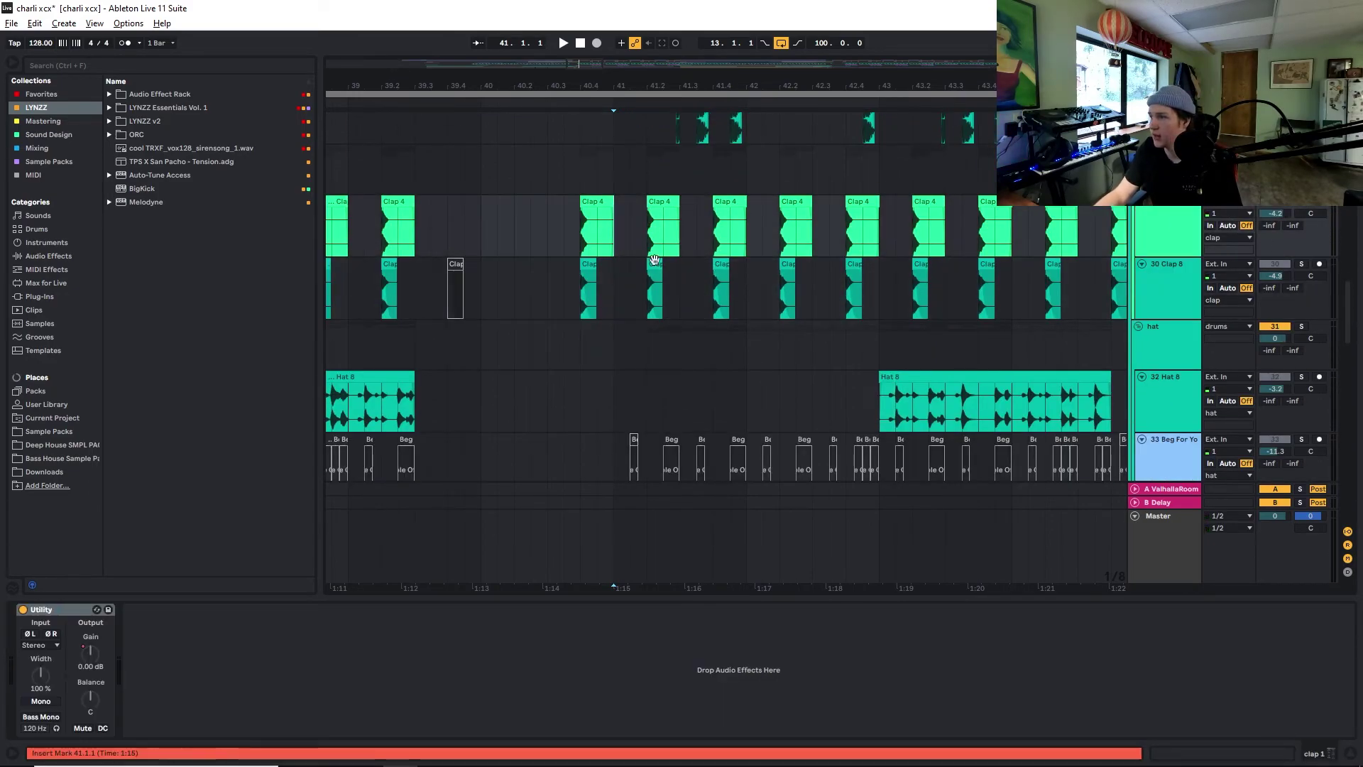
click(646, 229)
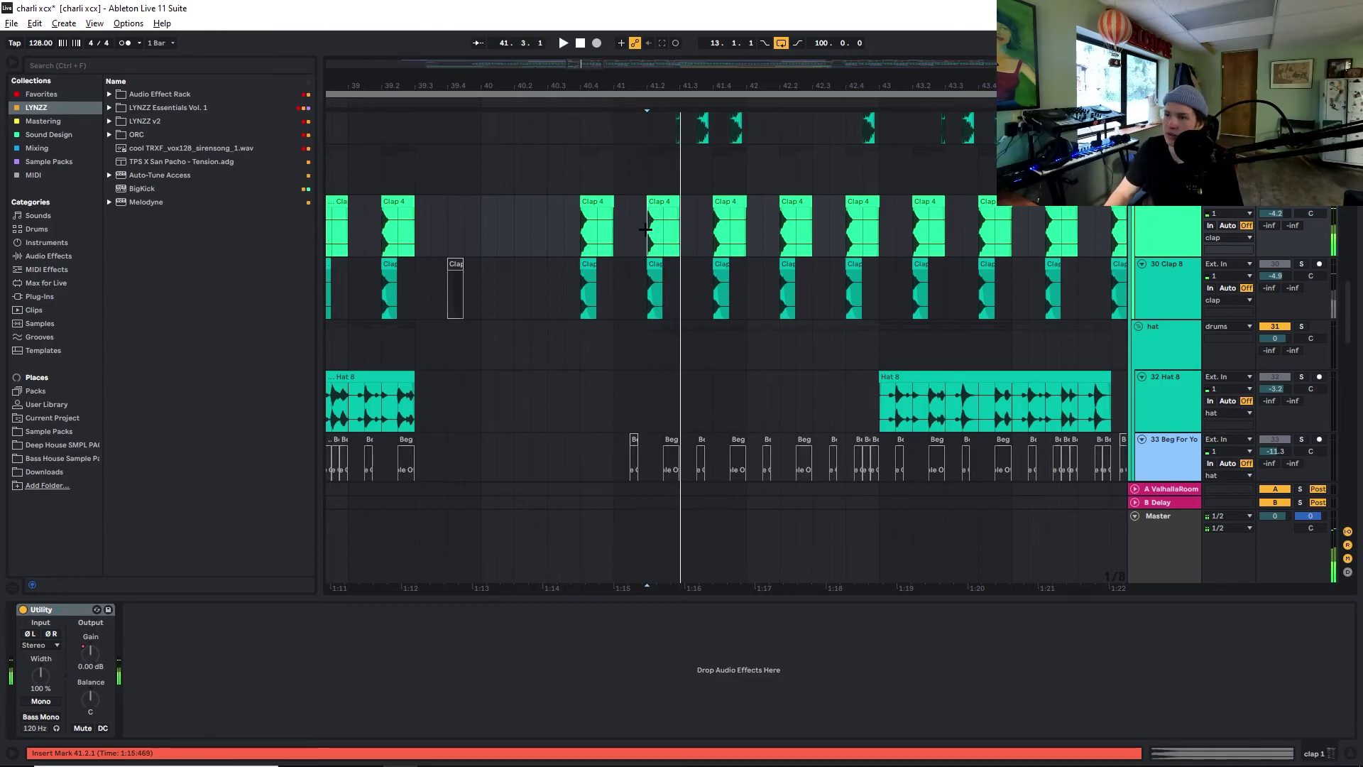
Solo the Clap 8 track and play its clap from 41.2.1
click(651, 281)
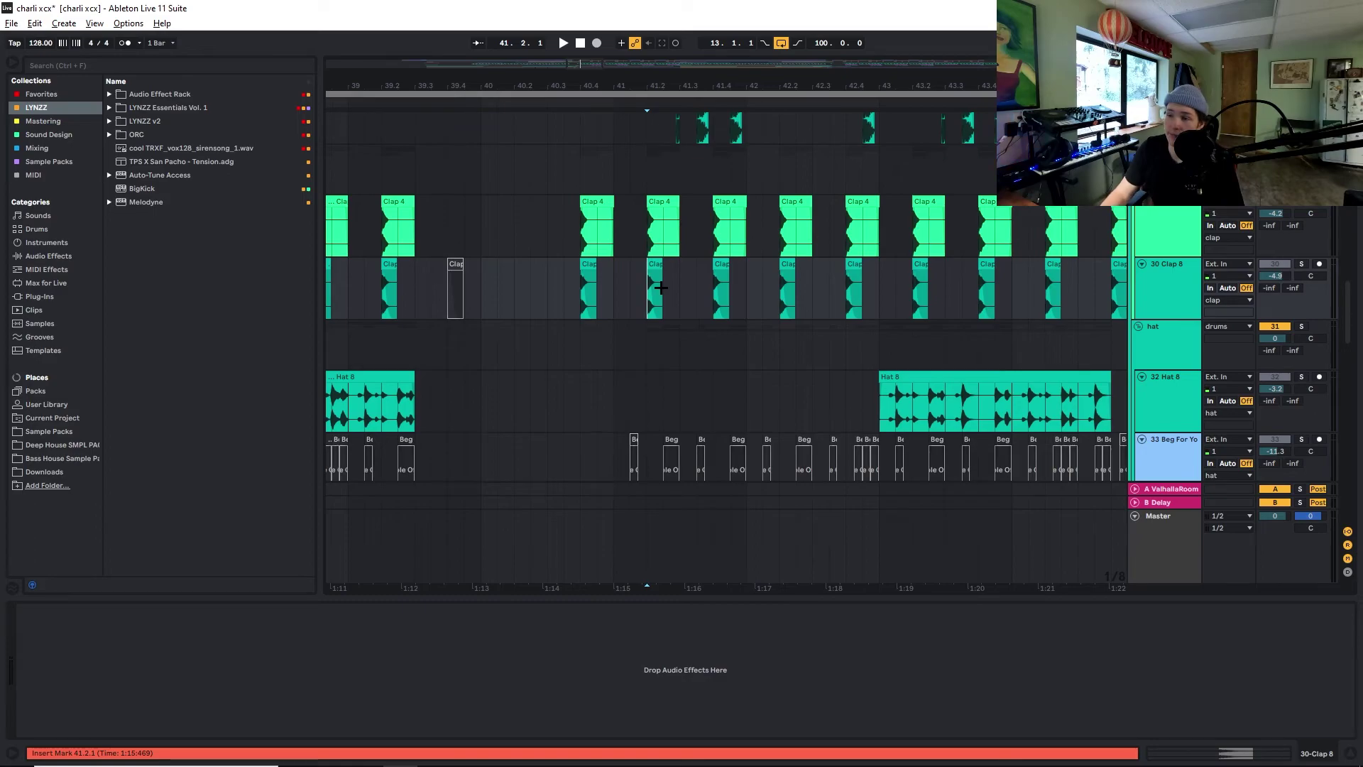
click(1302, 263)
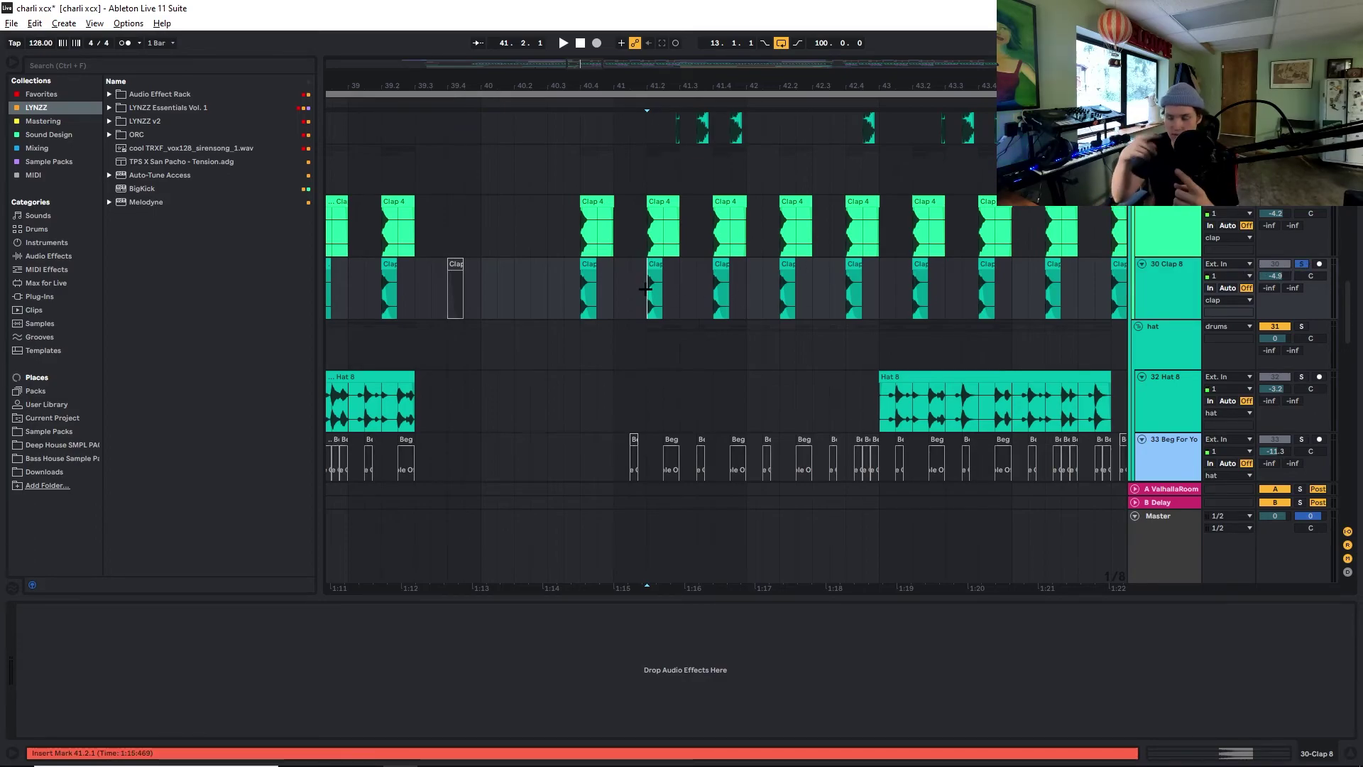
key(space)
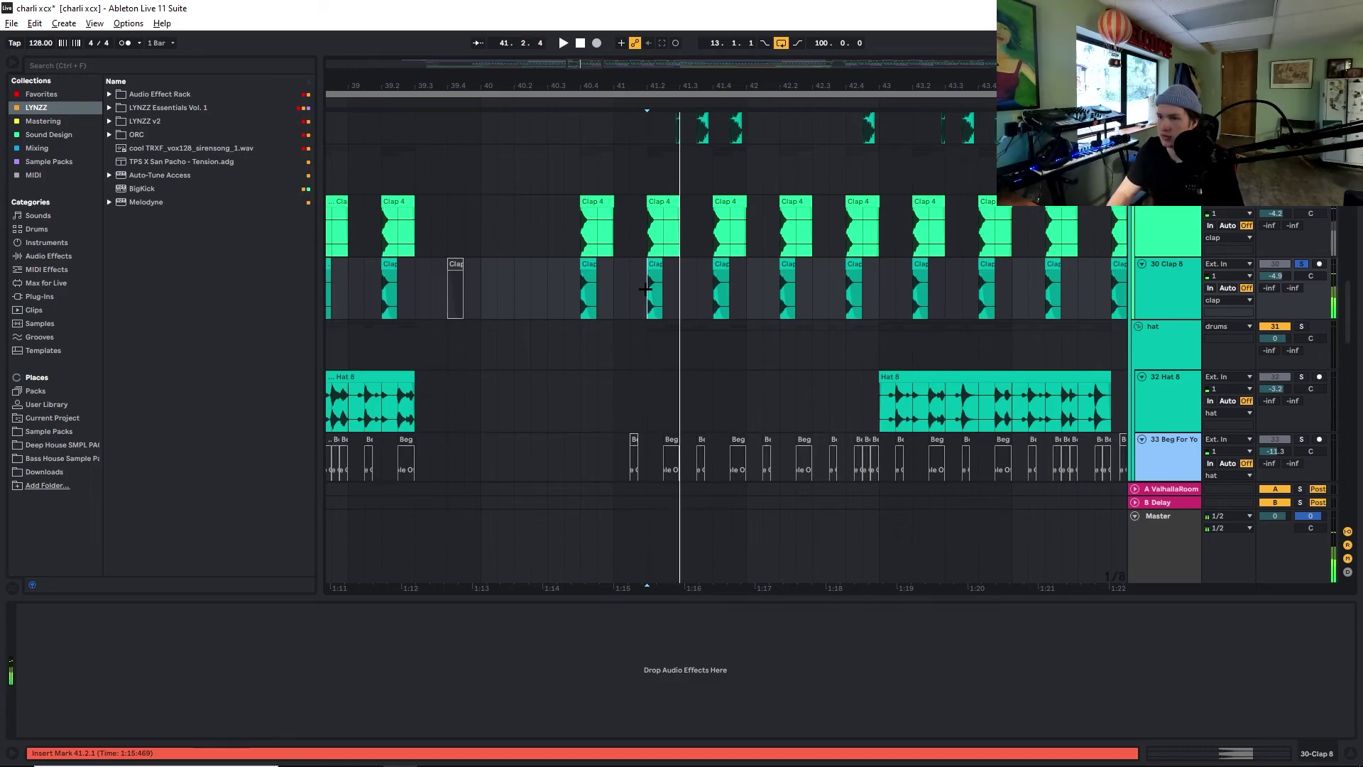
drag(641, 282, 693, 289)
click(603, 287)
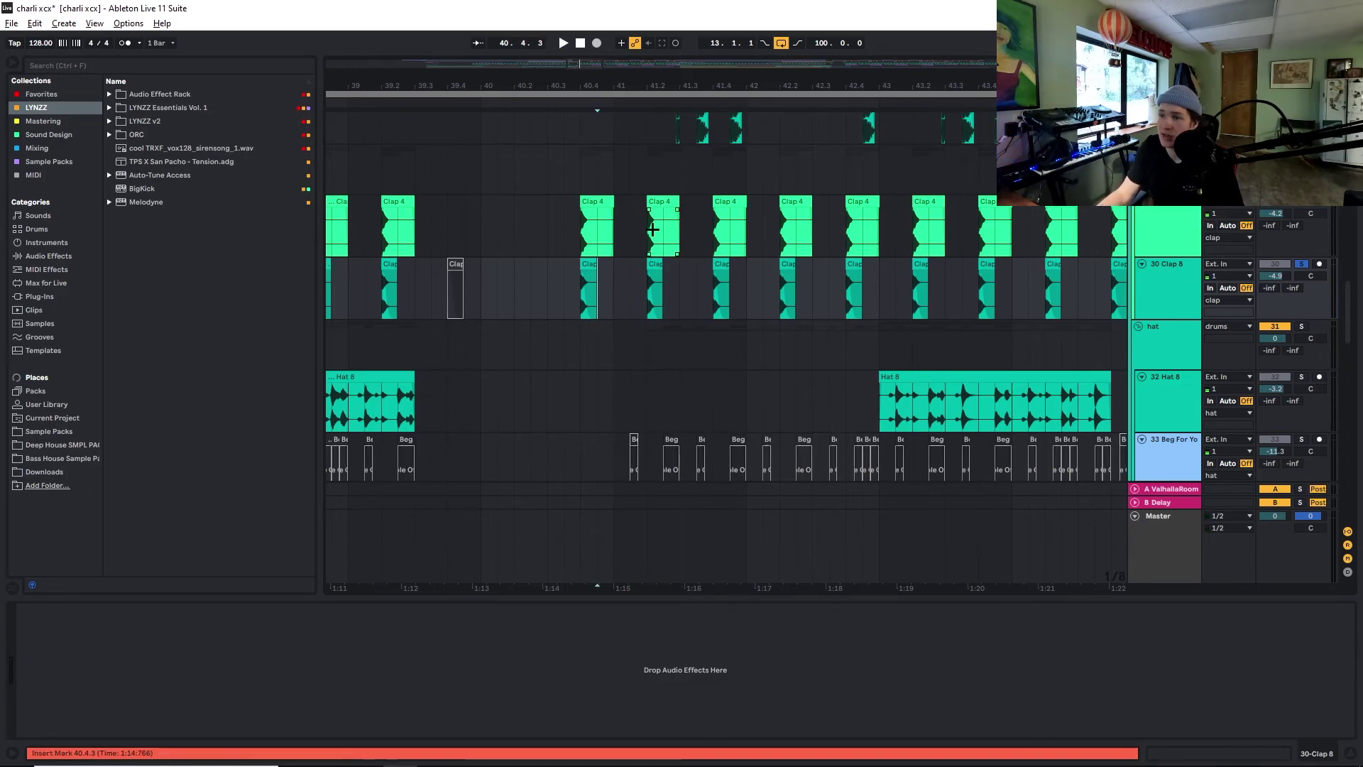
Return to the clap 1 track and place the playback position at 41.1.3
click(1149, 232)
drag(632, 219, 687, 233)
click(638, 228)
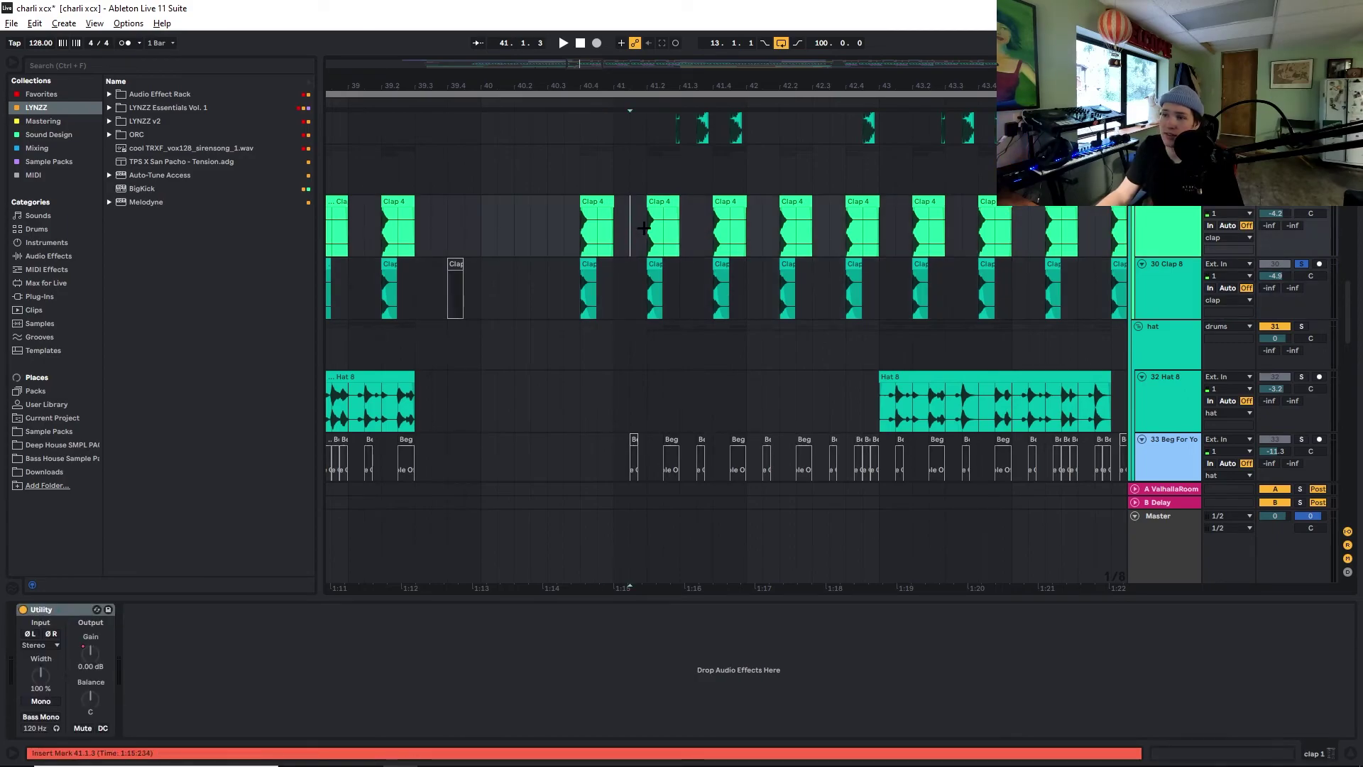
Look over the hat group's tracks, place the playback position at 41.2.1 and solo the open hi-hat track
scroll(676, 232, down, 4)
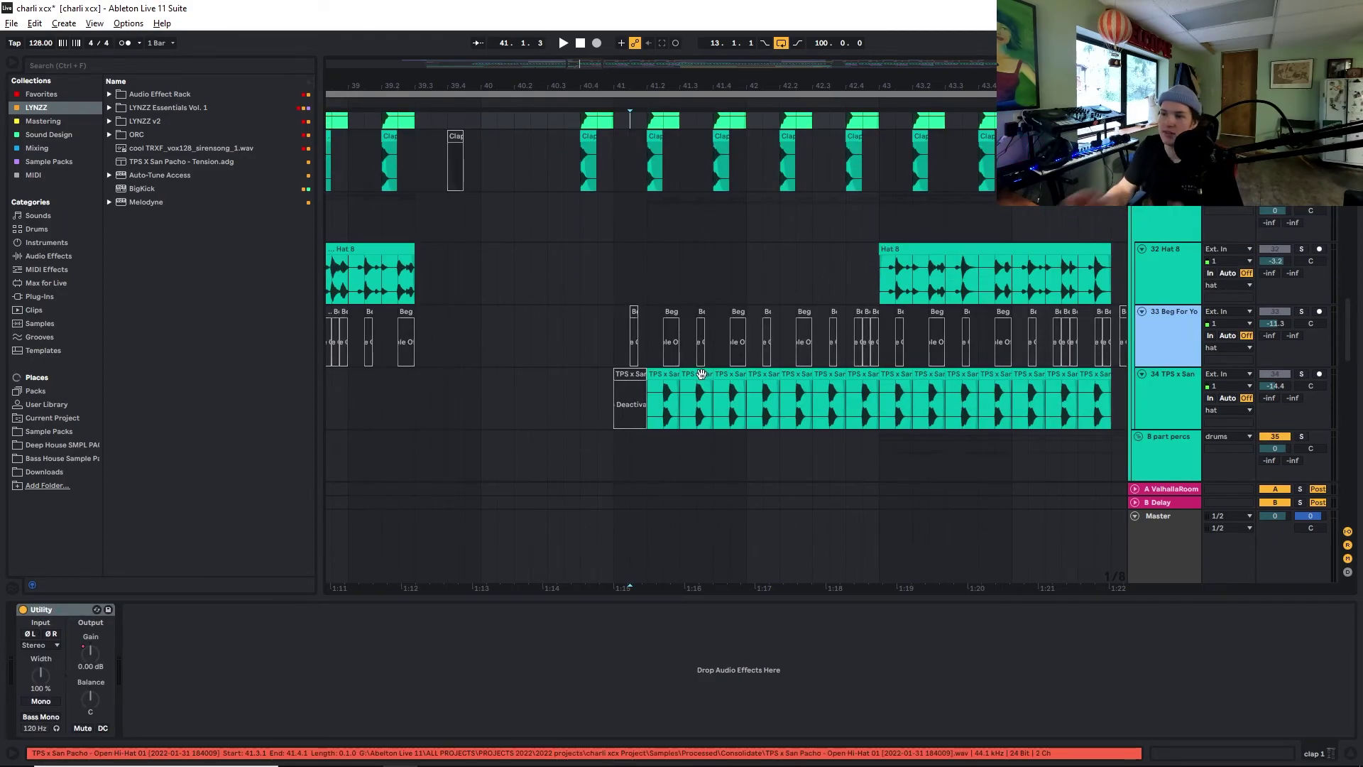
scroll(702, 374, down, 2)
scroll(682, 387, up, 3)
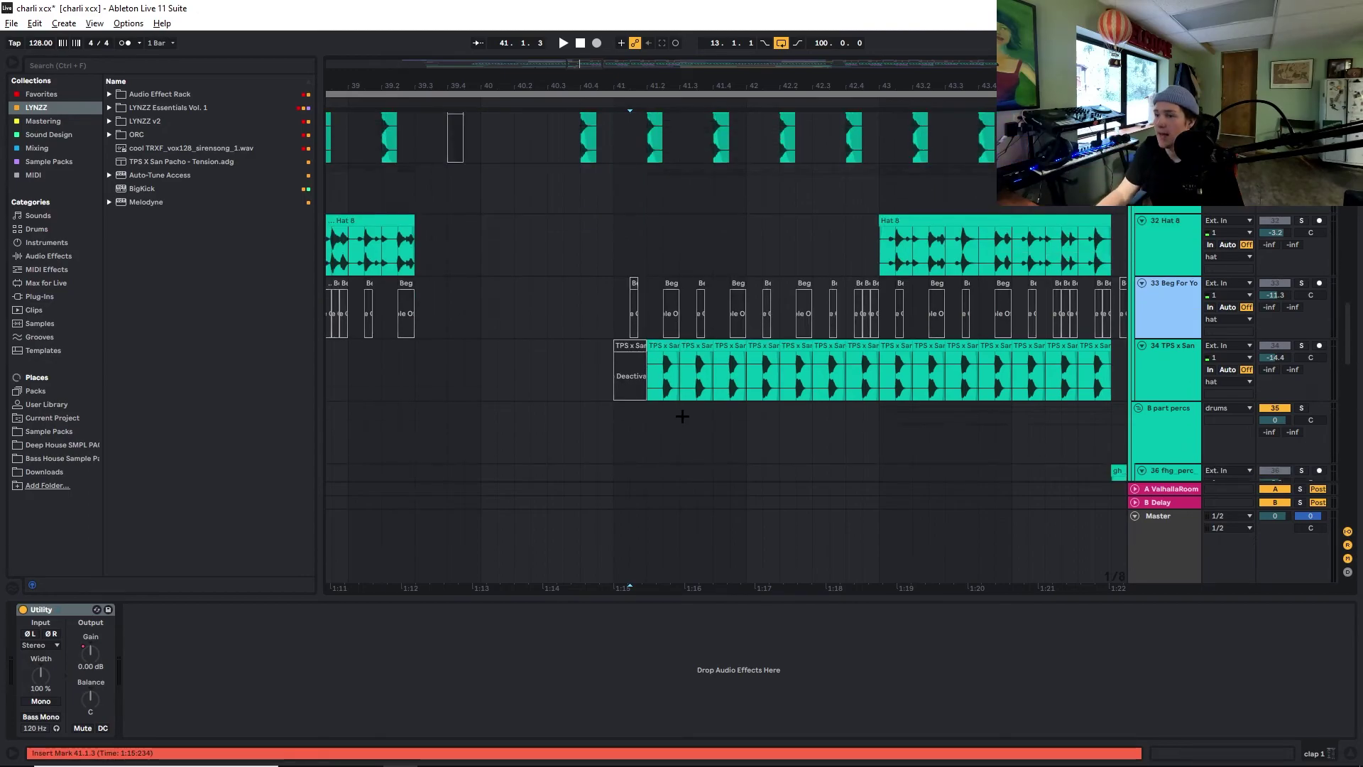
scroll(668, 400, down, 4)
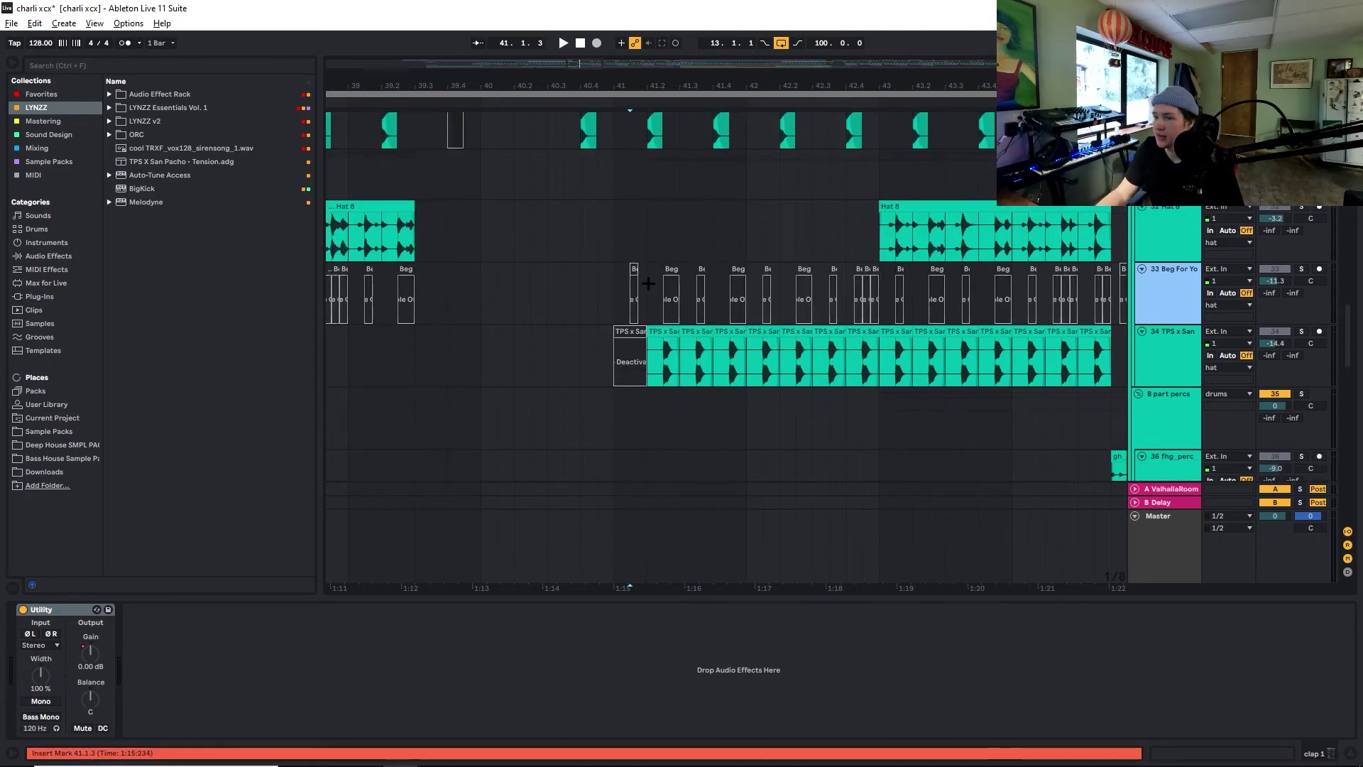
click(647, 283)
scroll(661, 394, up, 3)
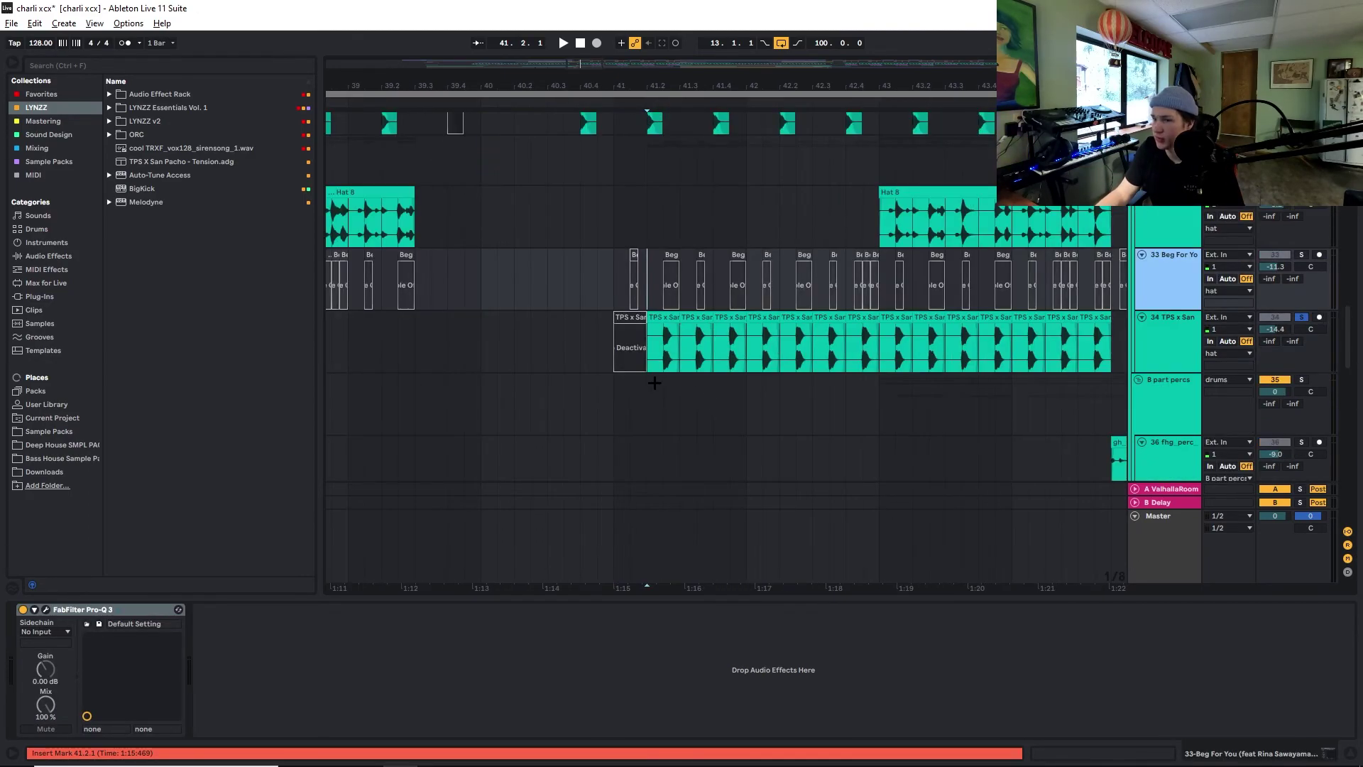
key(minus)
key(minus)
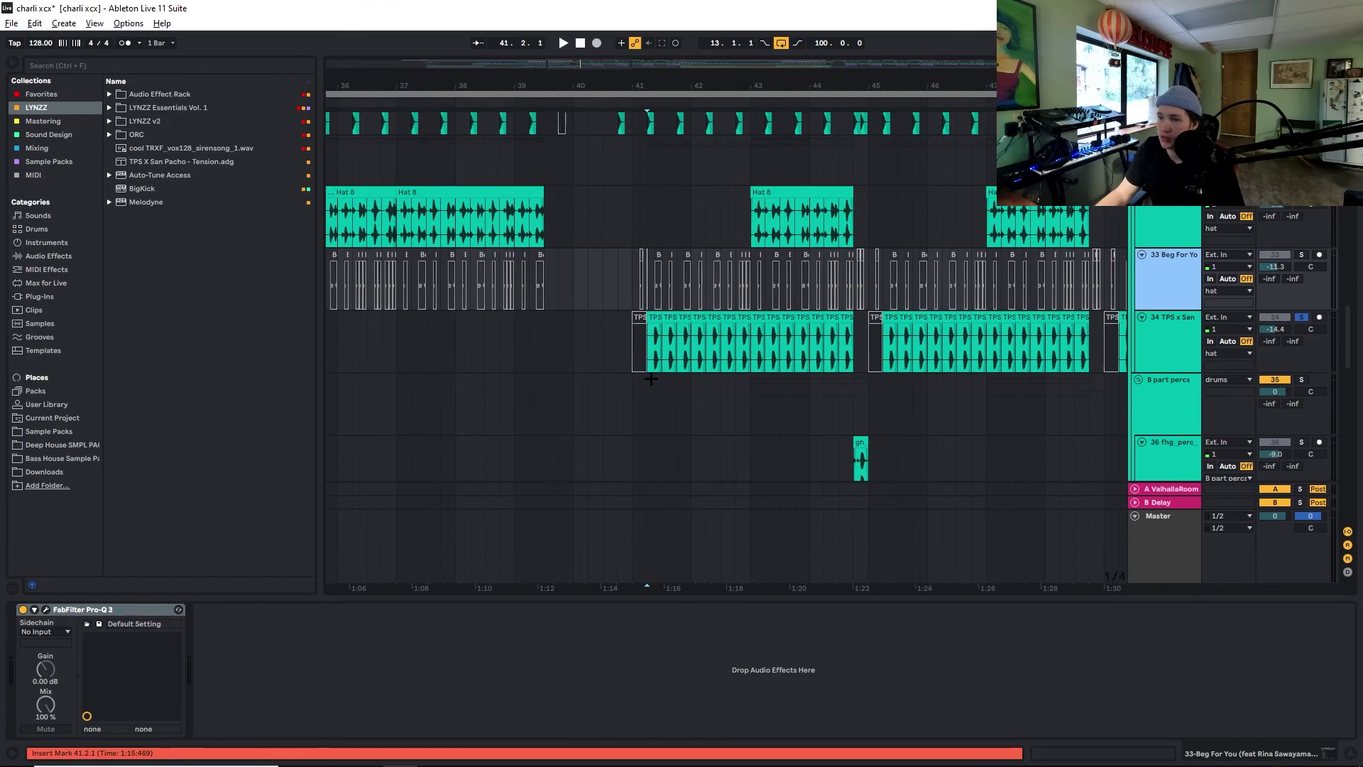
Play the soloed open hi-hat track from 41.1.1
scroll(610, 384, down, 4)
scroll(897, 374, up, 4)
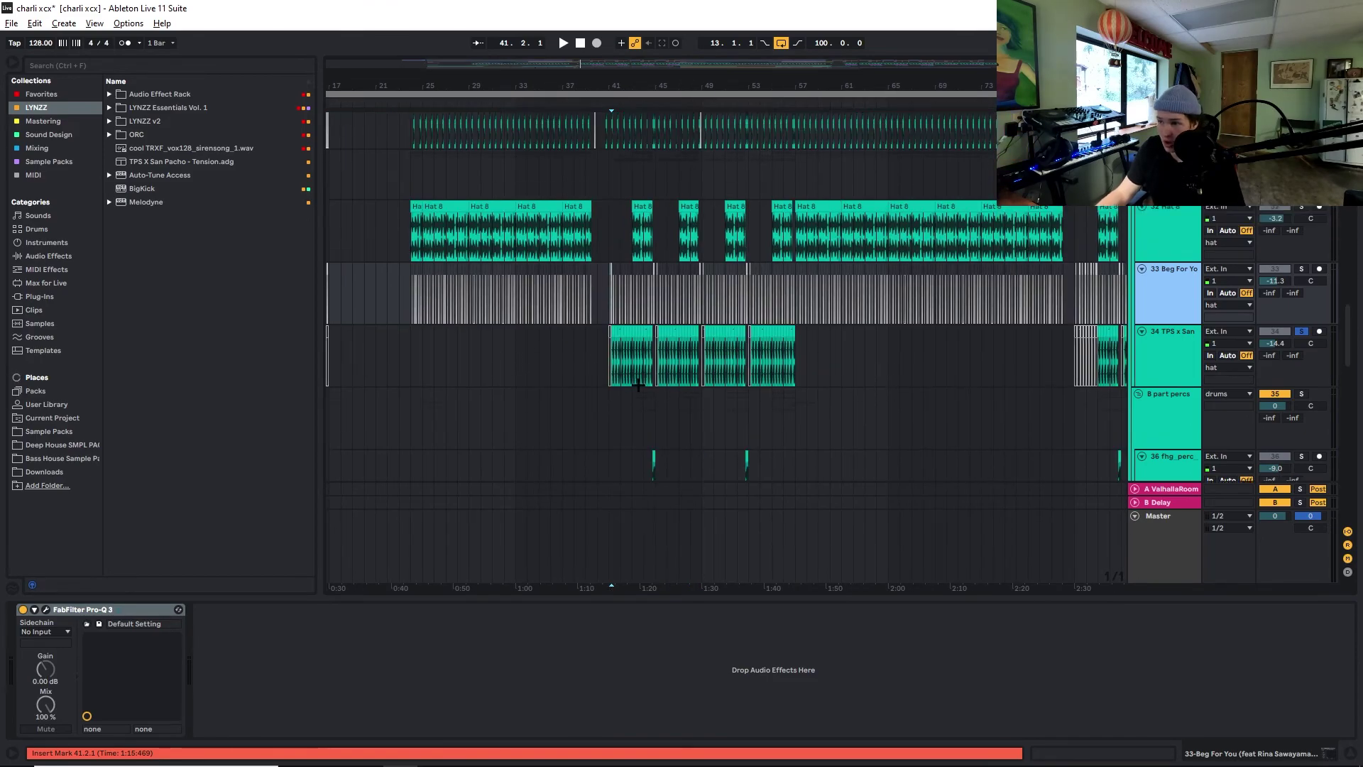
scroll(632, 427, up, 4)
click(518, 413)
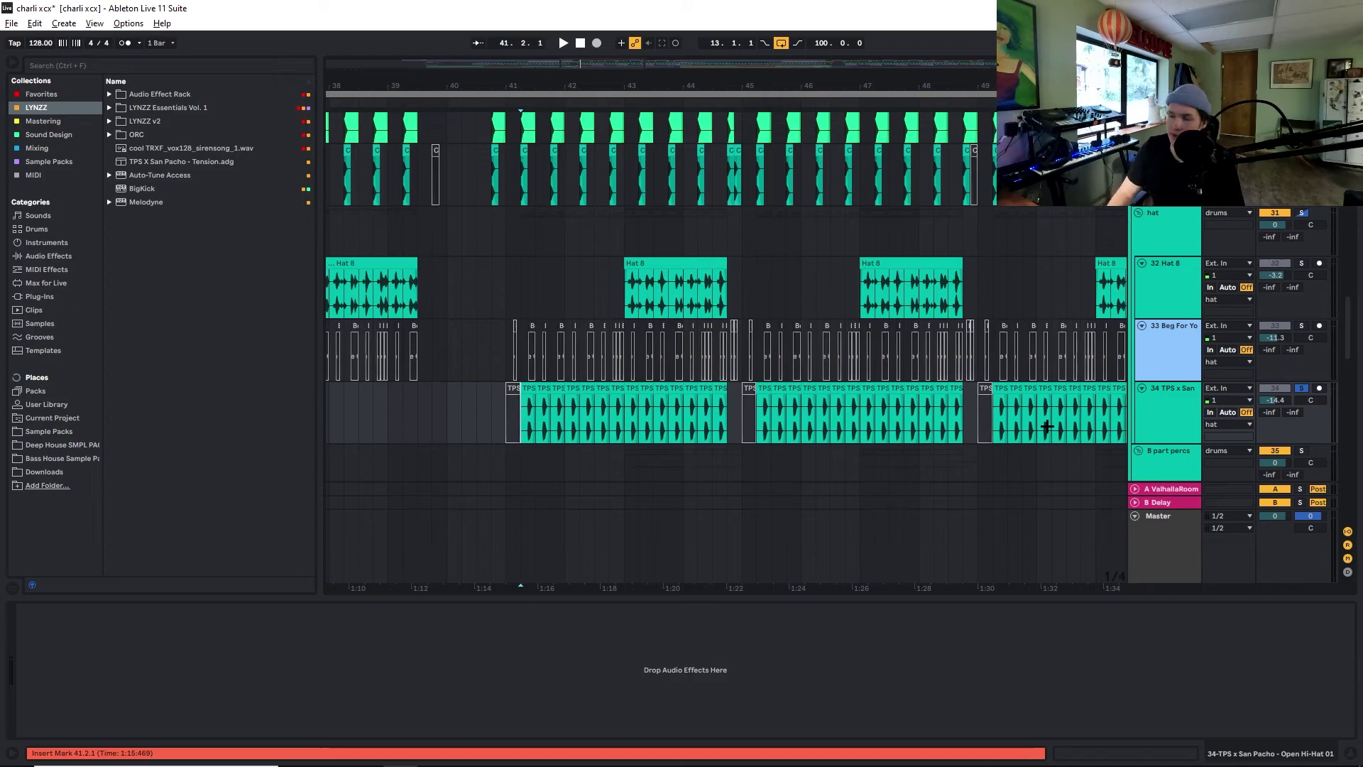
click(505, 411)
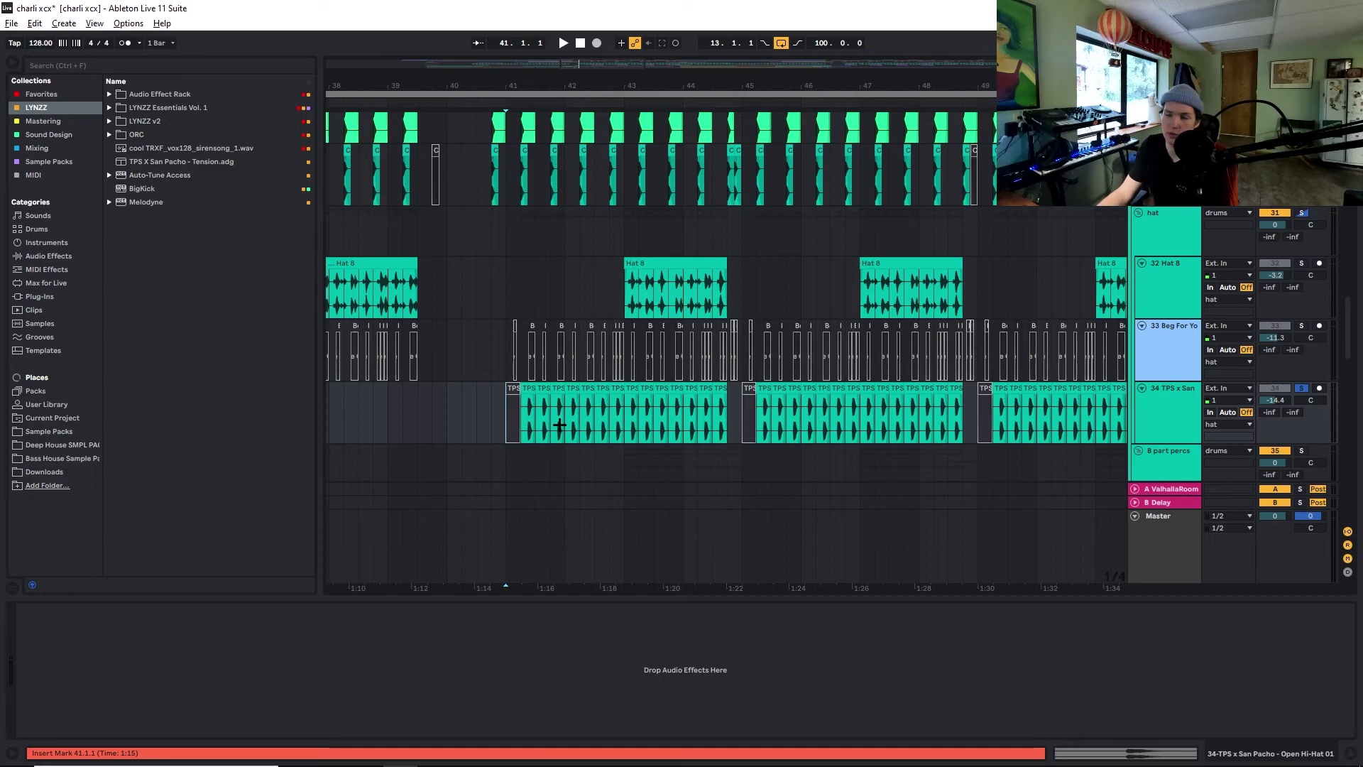
key(space)
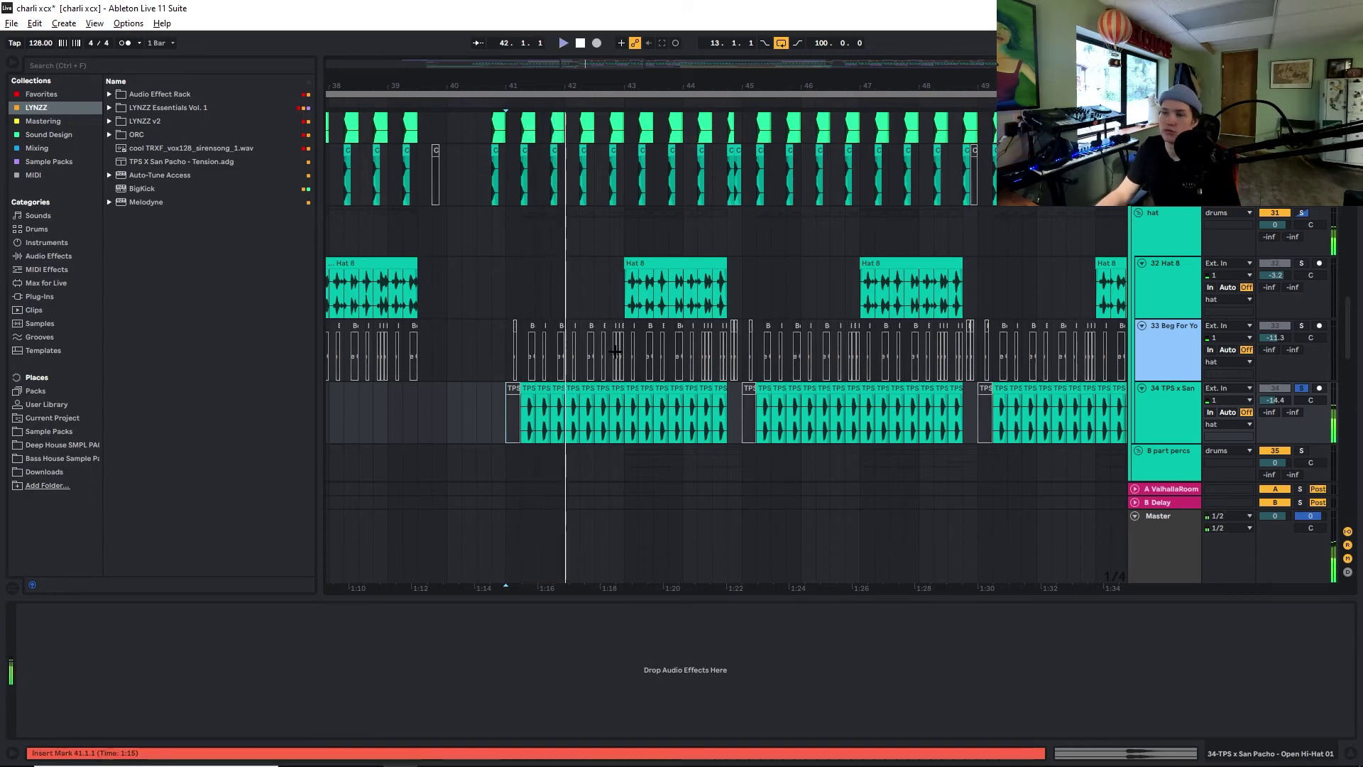
Place the playback position at bar 43 on the Hat 8 track and look through the B part percs and vocal tracks
click(629, 291)
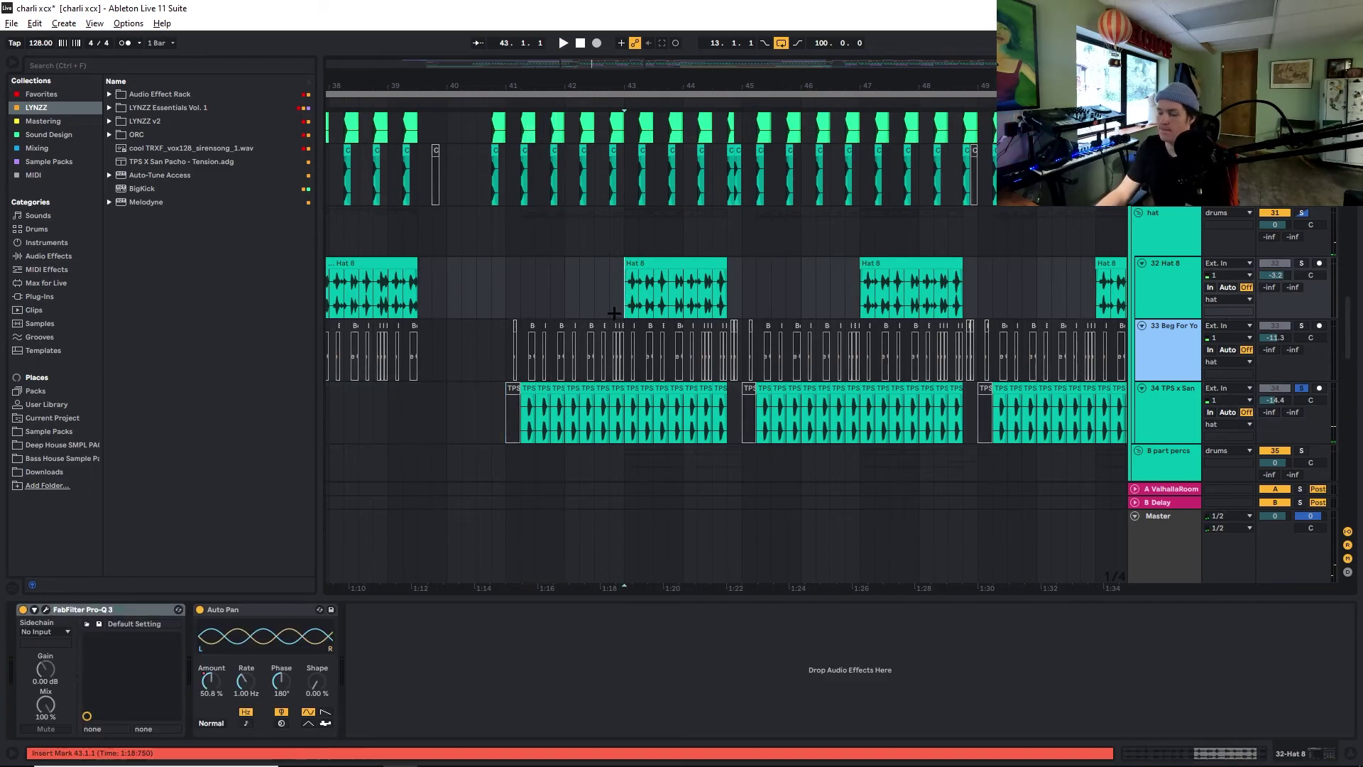
scroll(650, 366, down, 5)
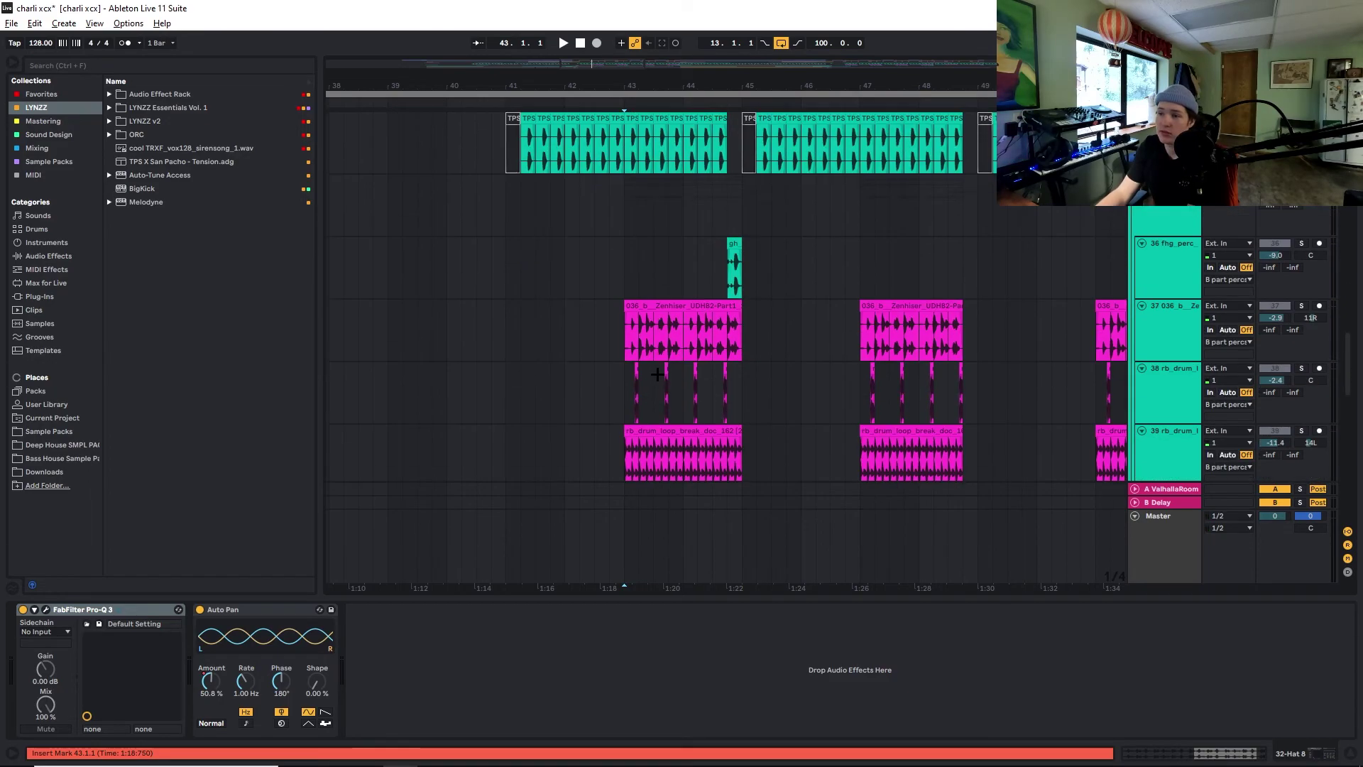
scroll(654, 368, down, 8)
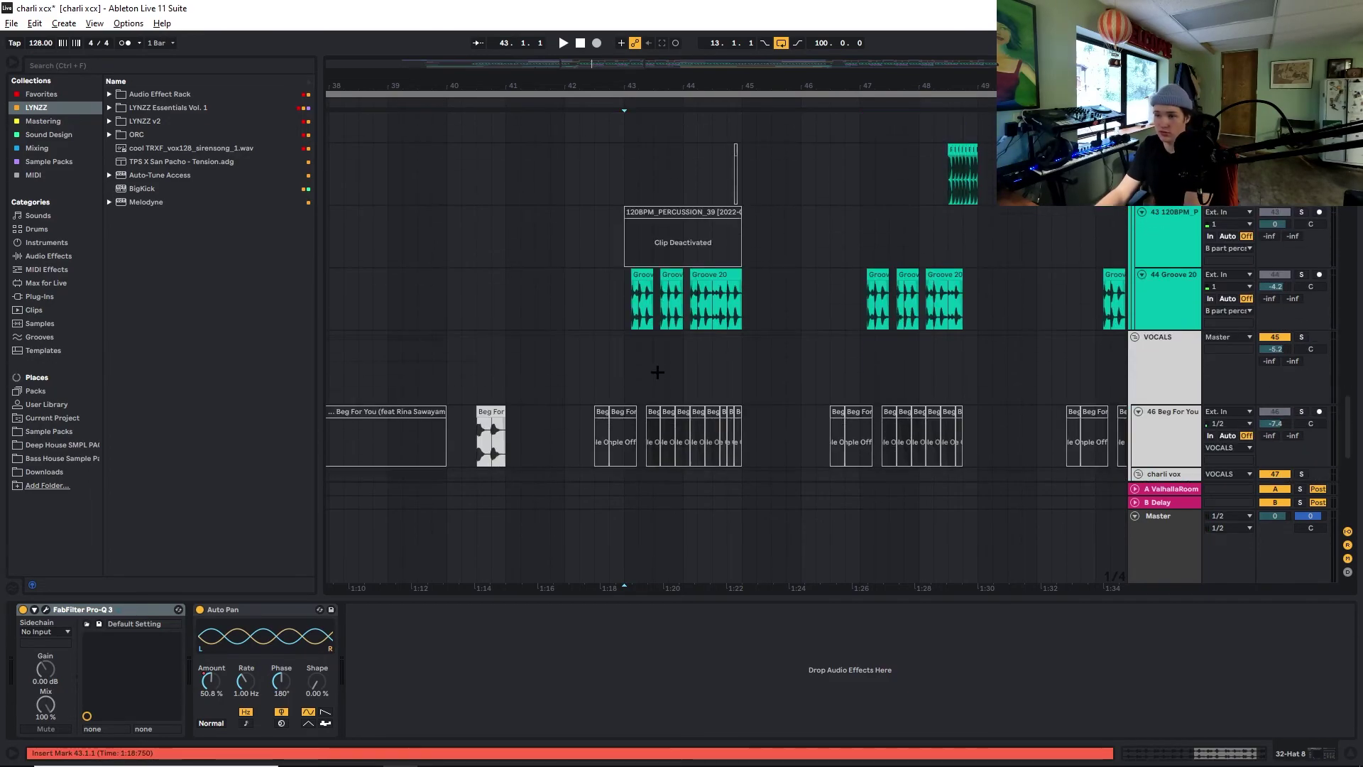
scroll(650, 369, down, 4)
scroll(633, 392, up, 5)
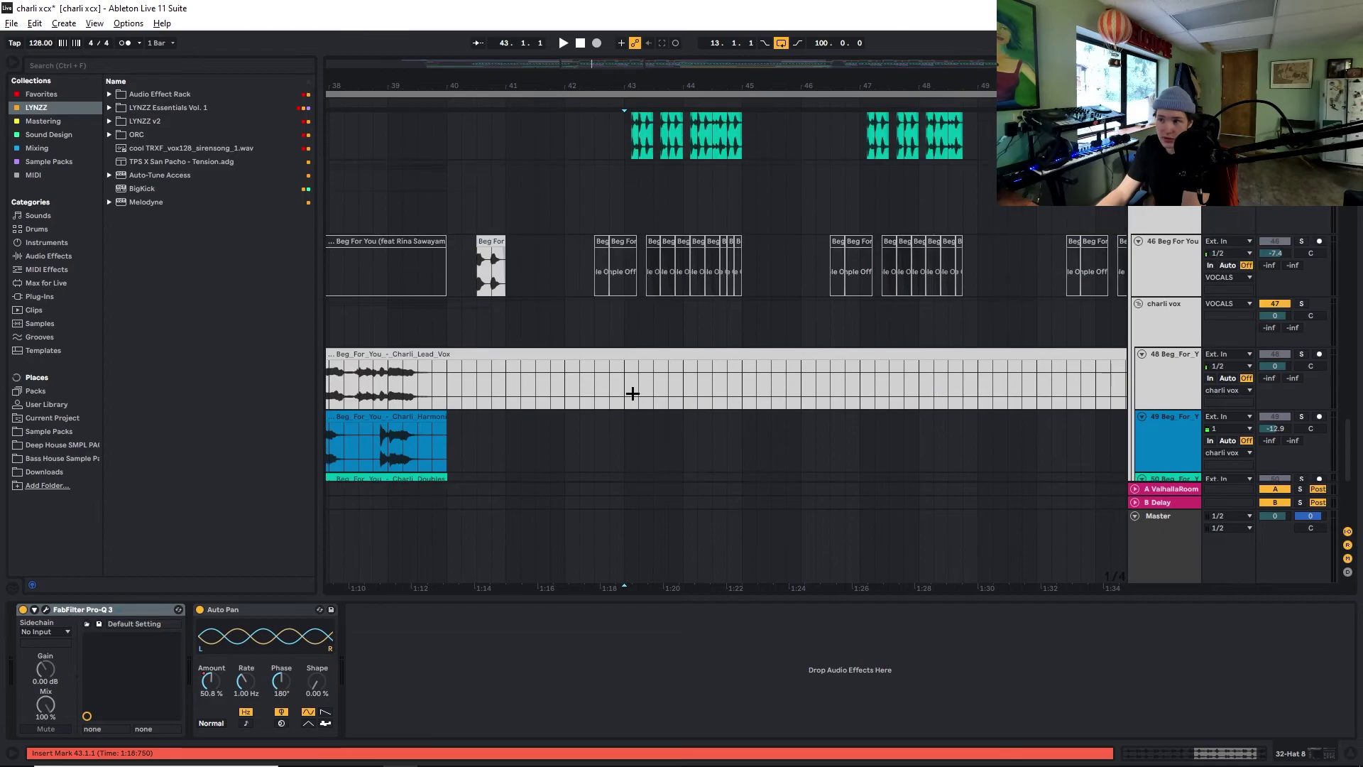
scroll(612, 390, up, 8)
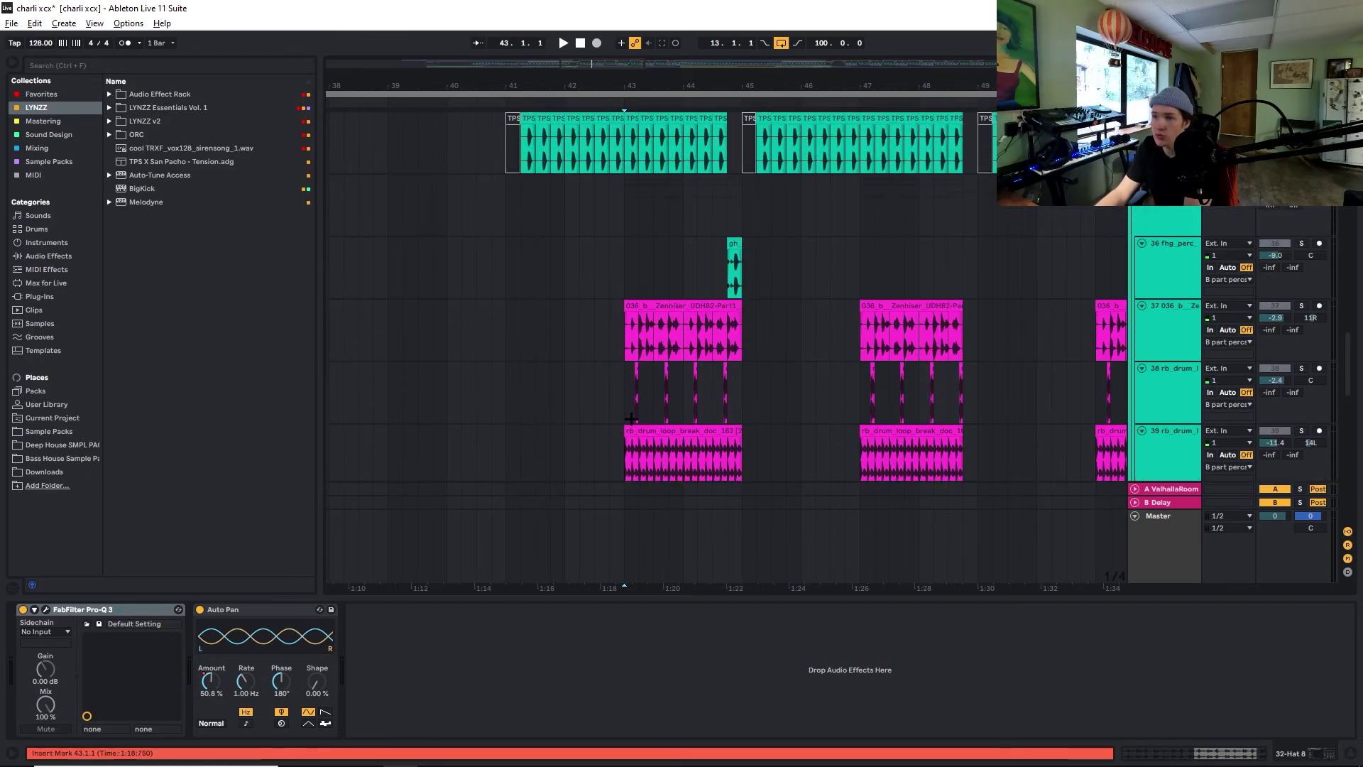
Solo the rb_drum_loop_break_doc_162 track and play its loop from bar 43
click(629, 419)
key(plus)
key(plus)
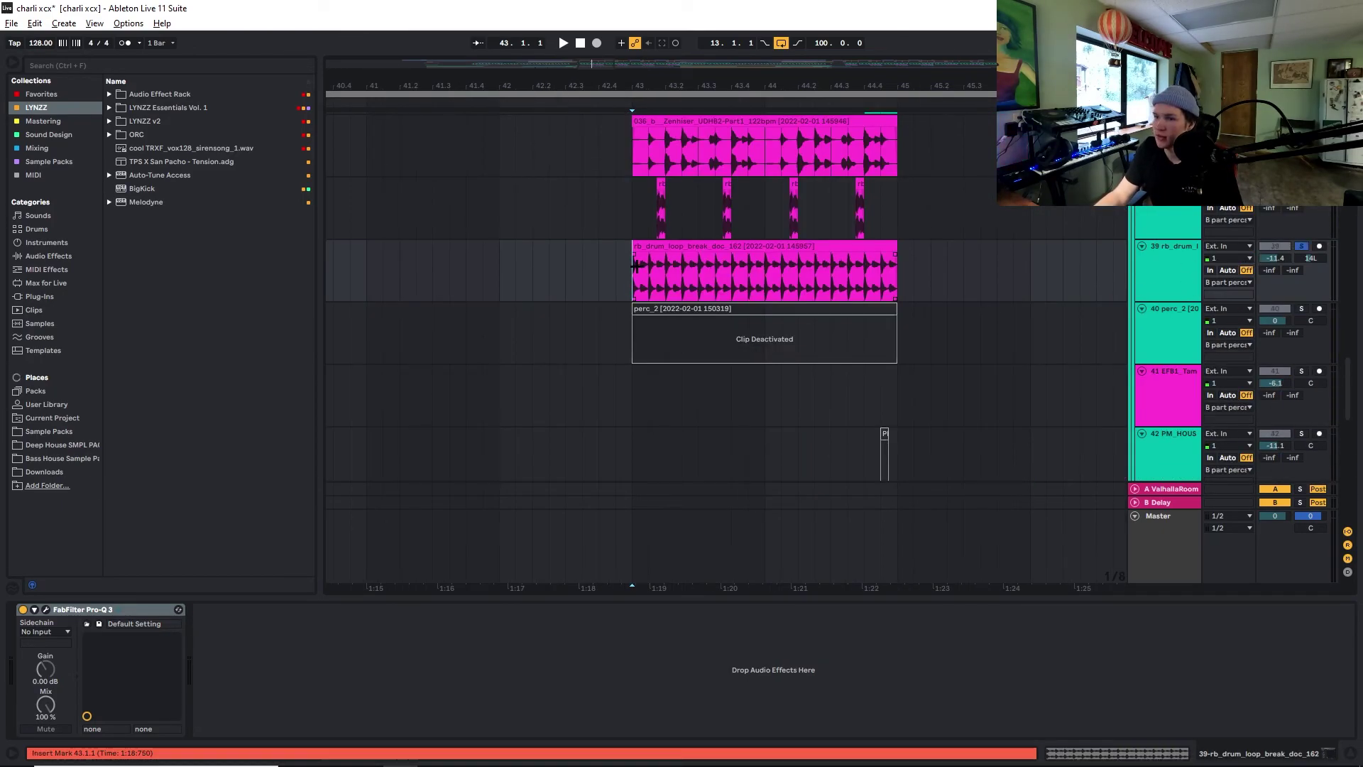
key(space)
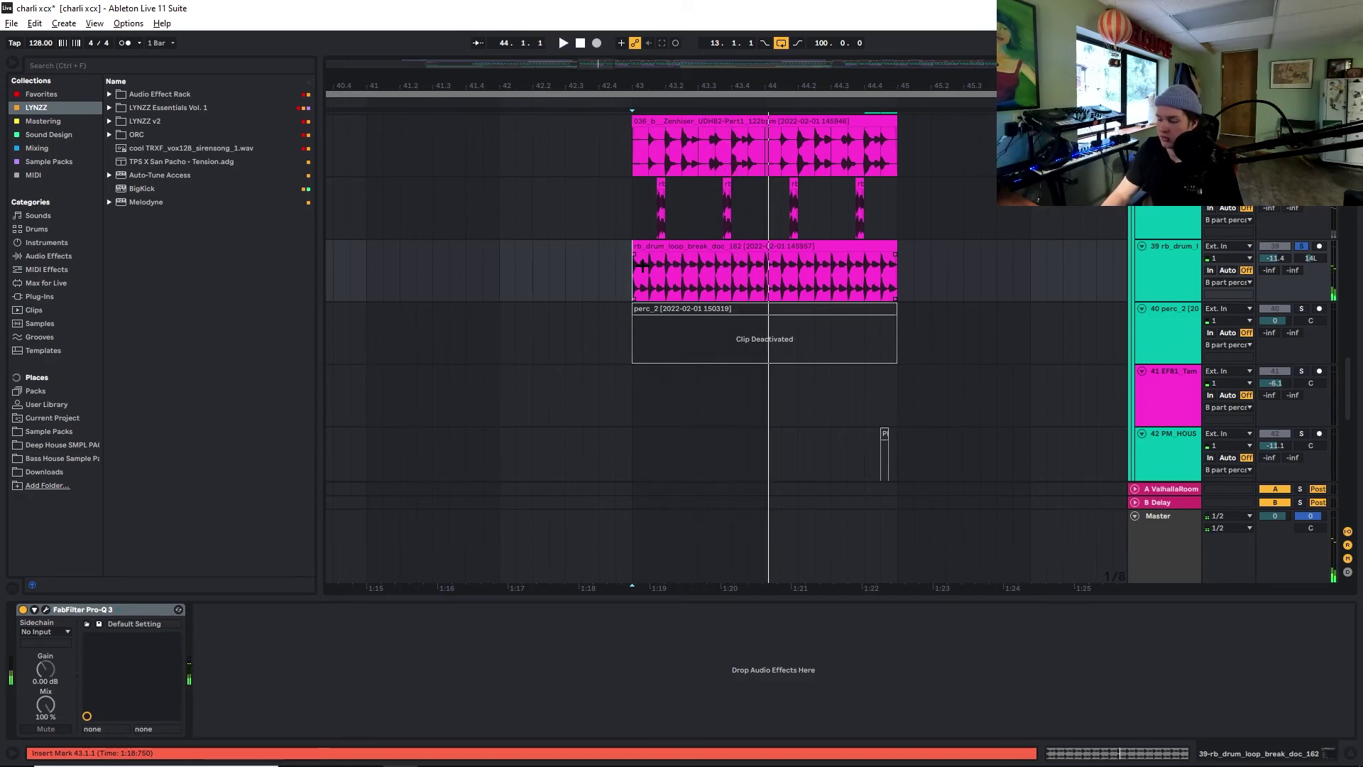
scroll(637, 282, up, 2)
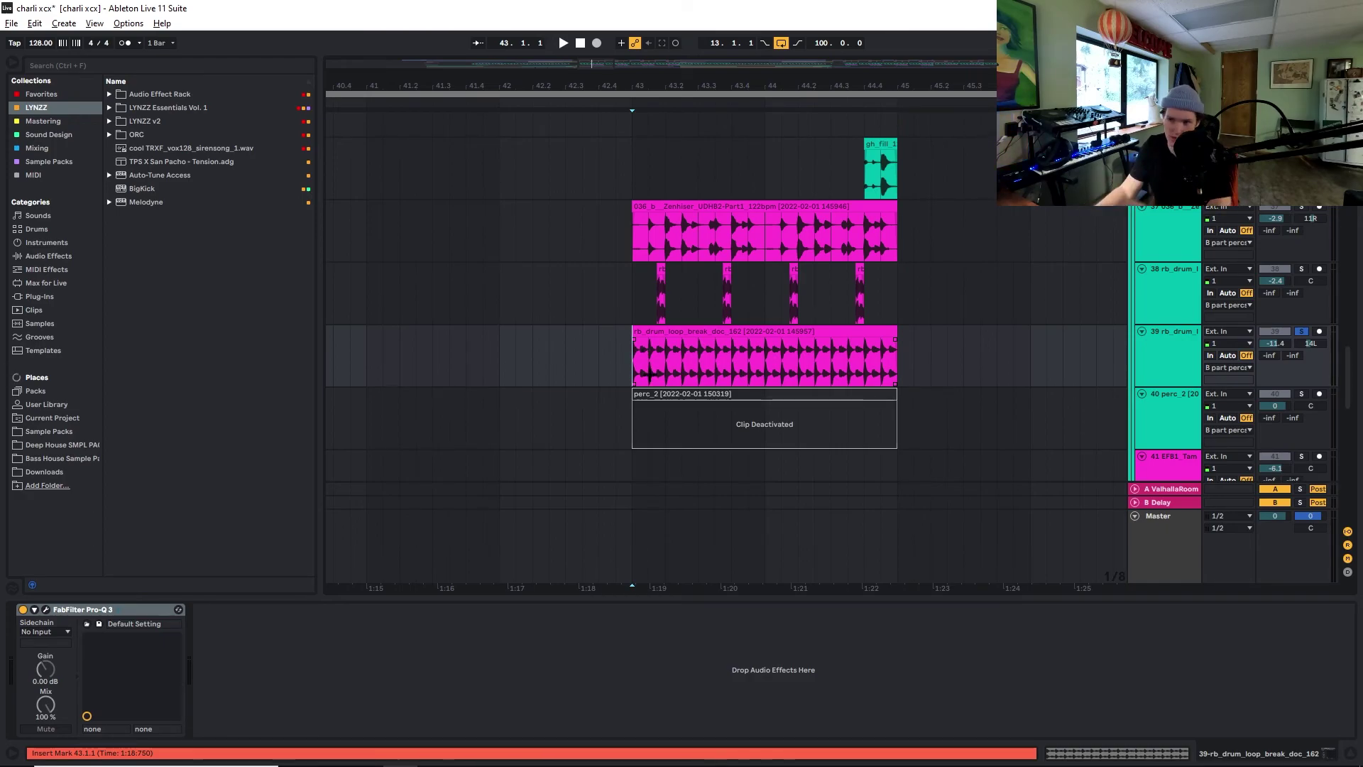
Solo the Groove 20 percussion track and play its clips from bar 43
scroll(649, 375, down, 8)
click(755, 327)
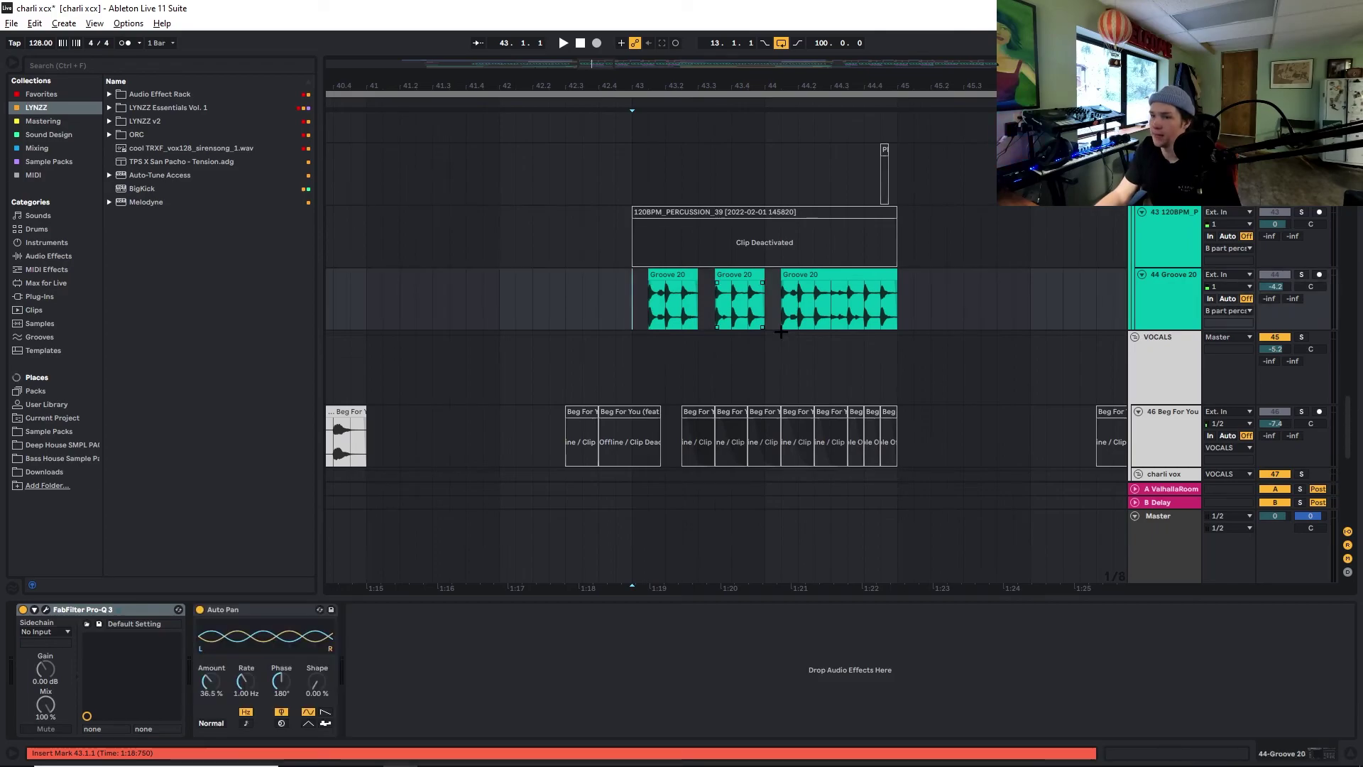
click(1302, 275)
key(space)
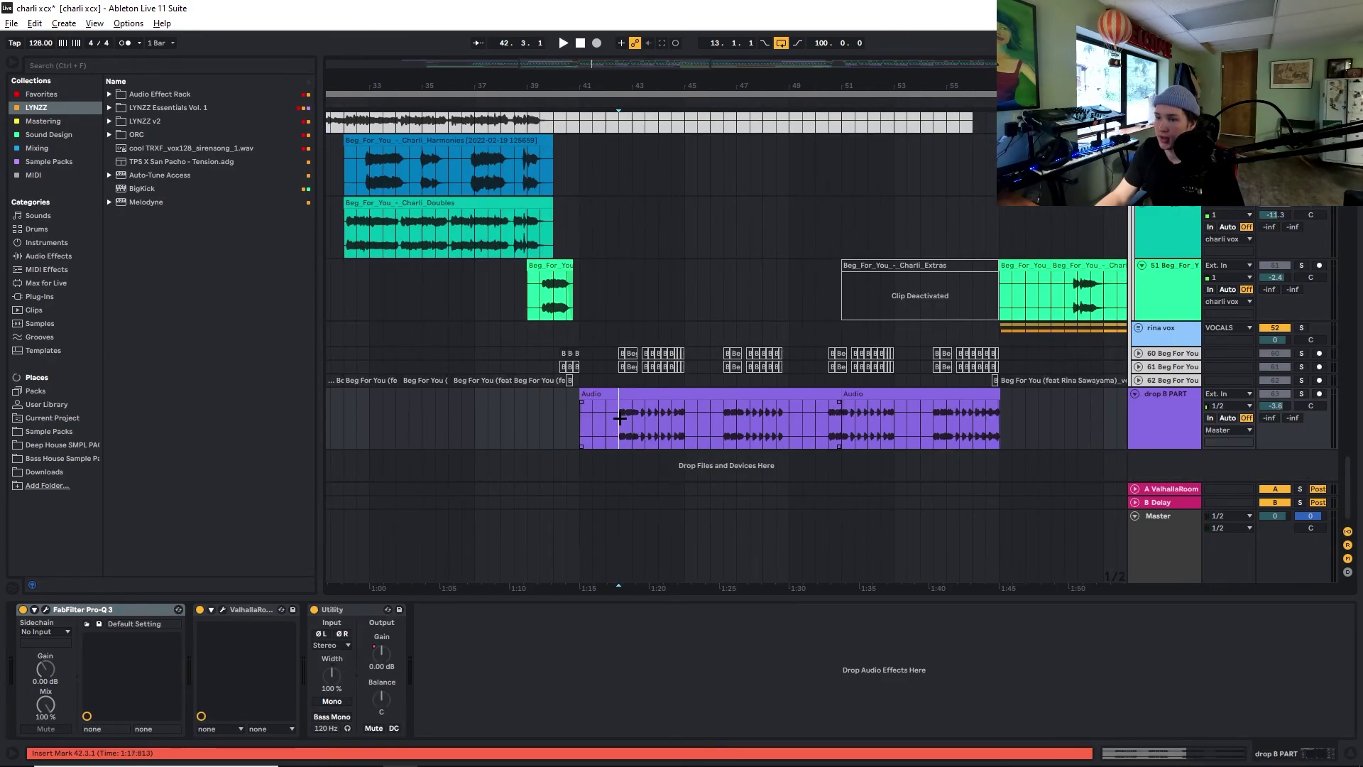
scroll(620, 418, up, 4)
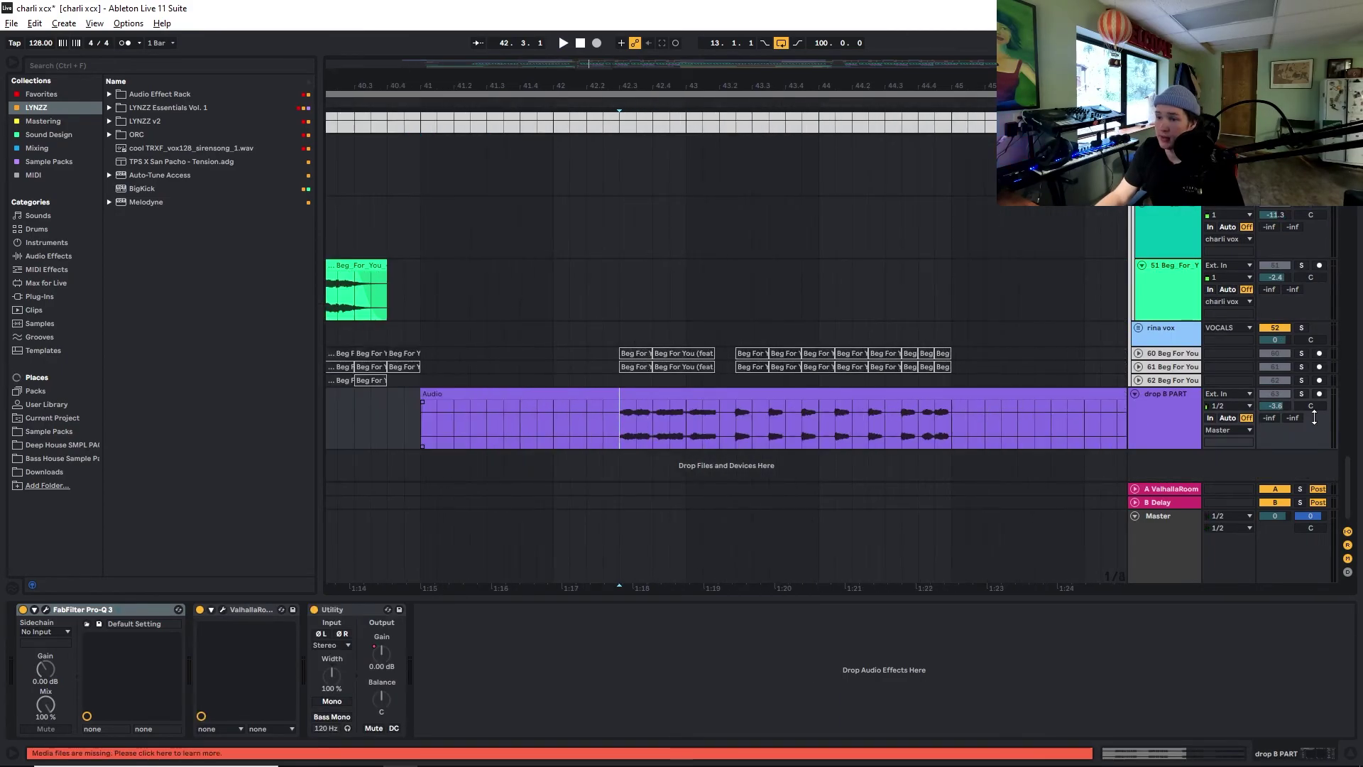
Solo the drop B PART track and set its playback position to 42.3.1
click(1138, 417)
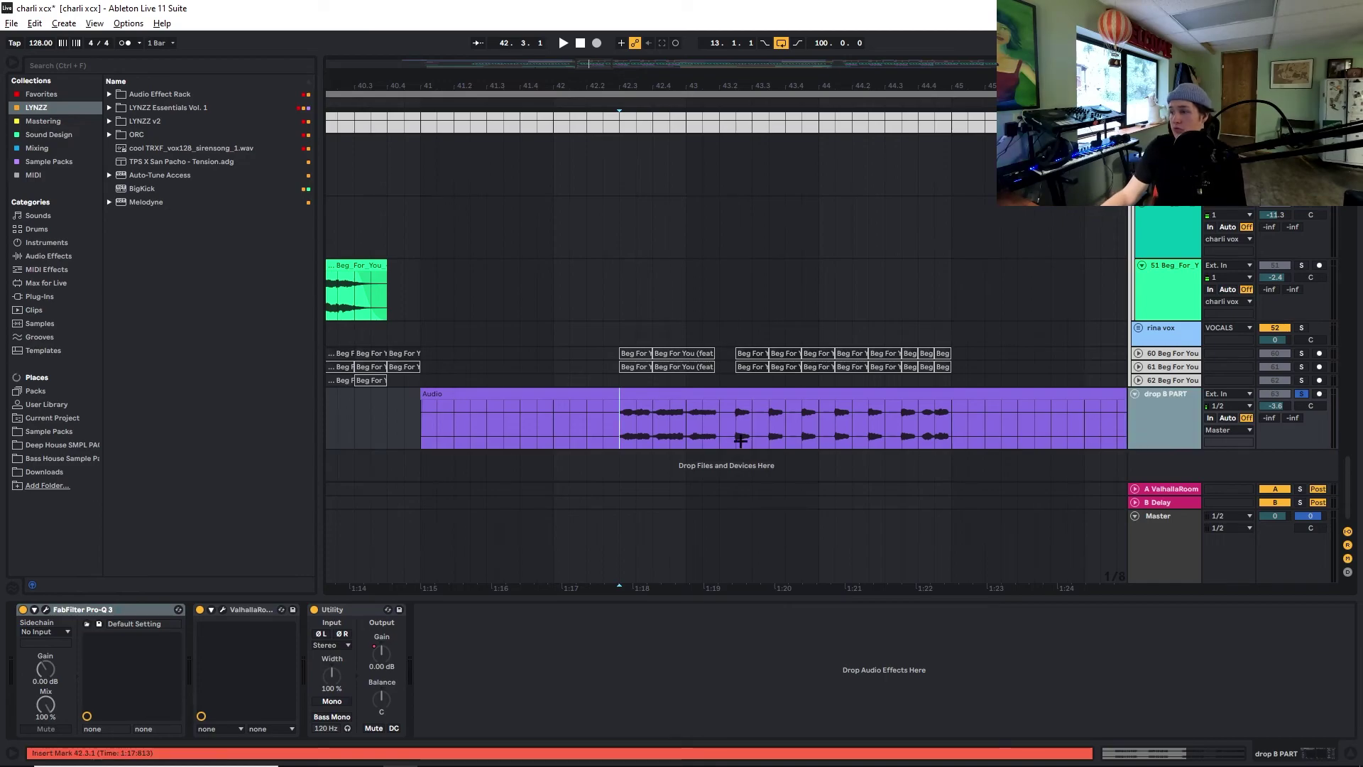
scroll(639, 431, up, 3)
scroll(625, 426, down, 3)
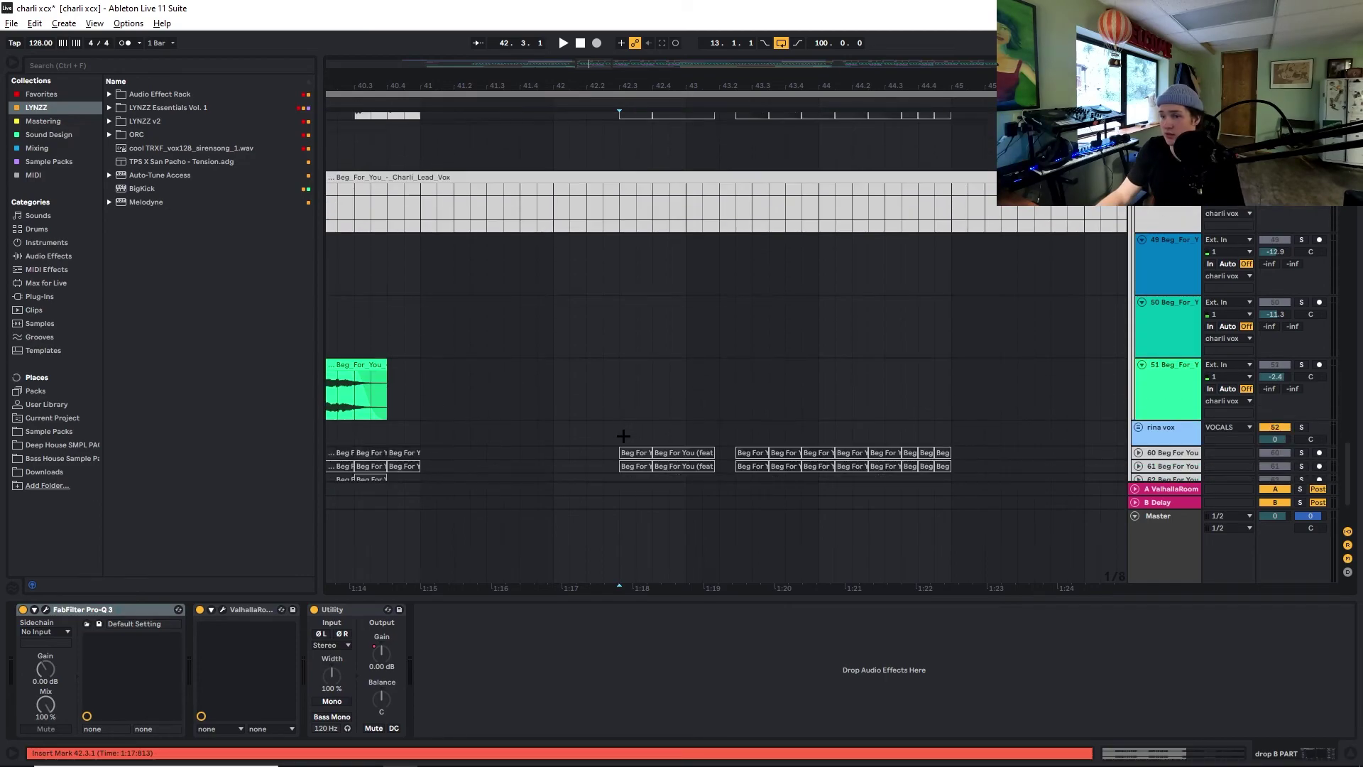
click(621, 421)
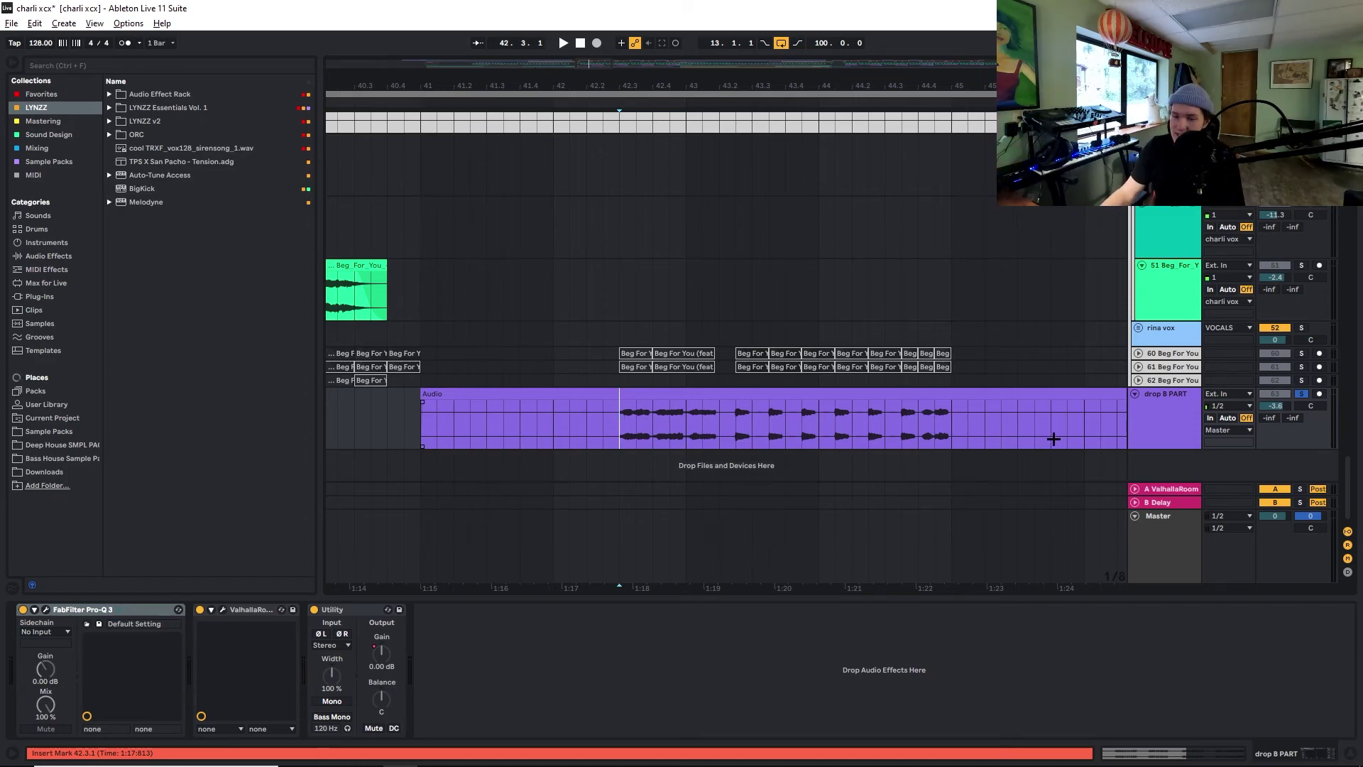
Show the devices of the Dist Vox Chops rack on the 60 Beg For You vocal track and examine its SerumFX effects
click(1157, 353)
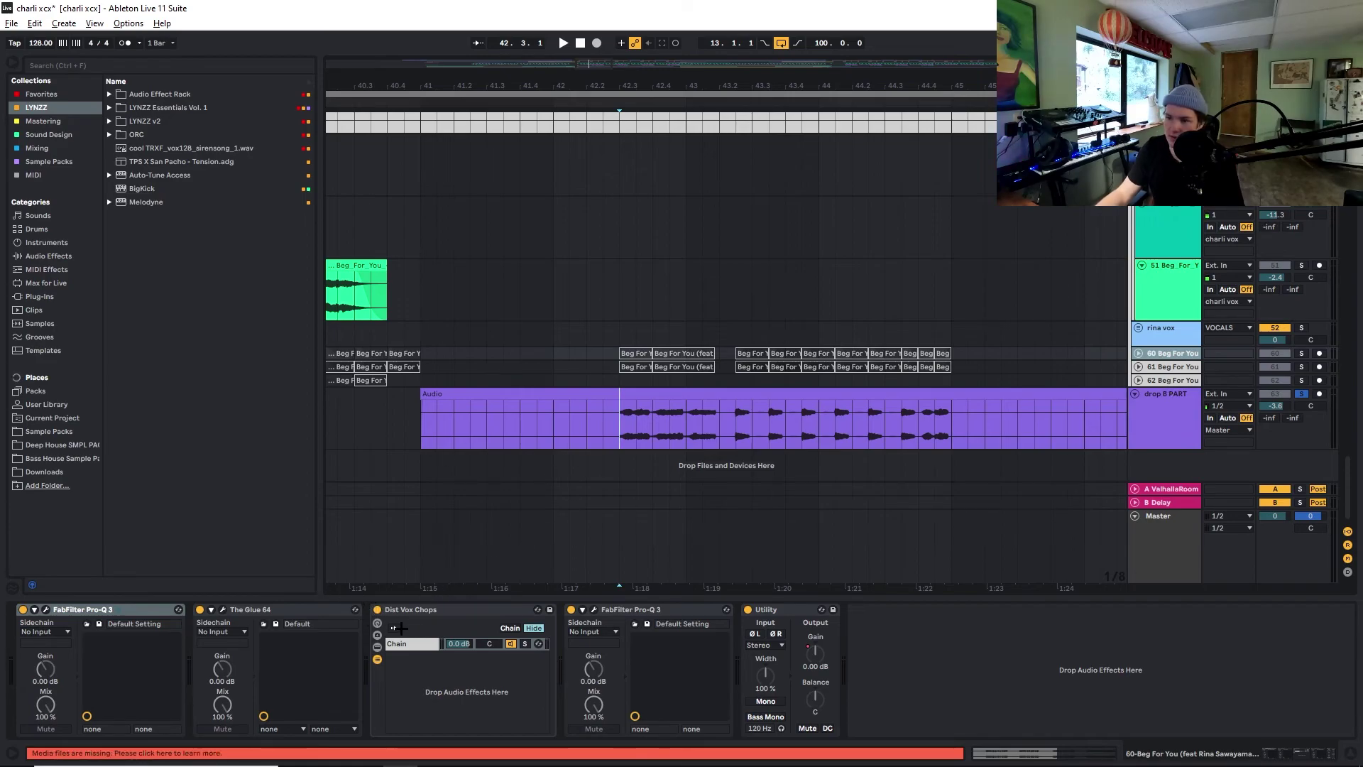
click(377, 646)
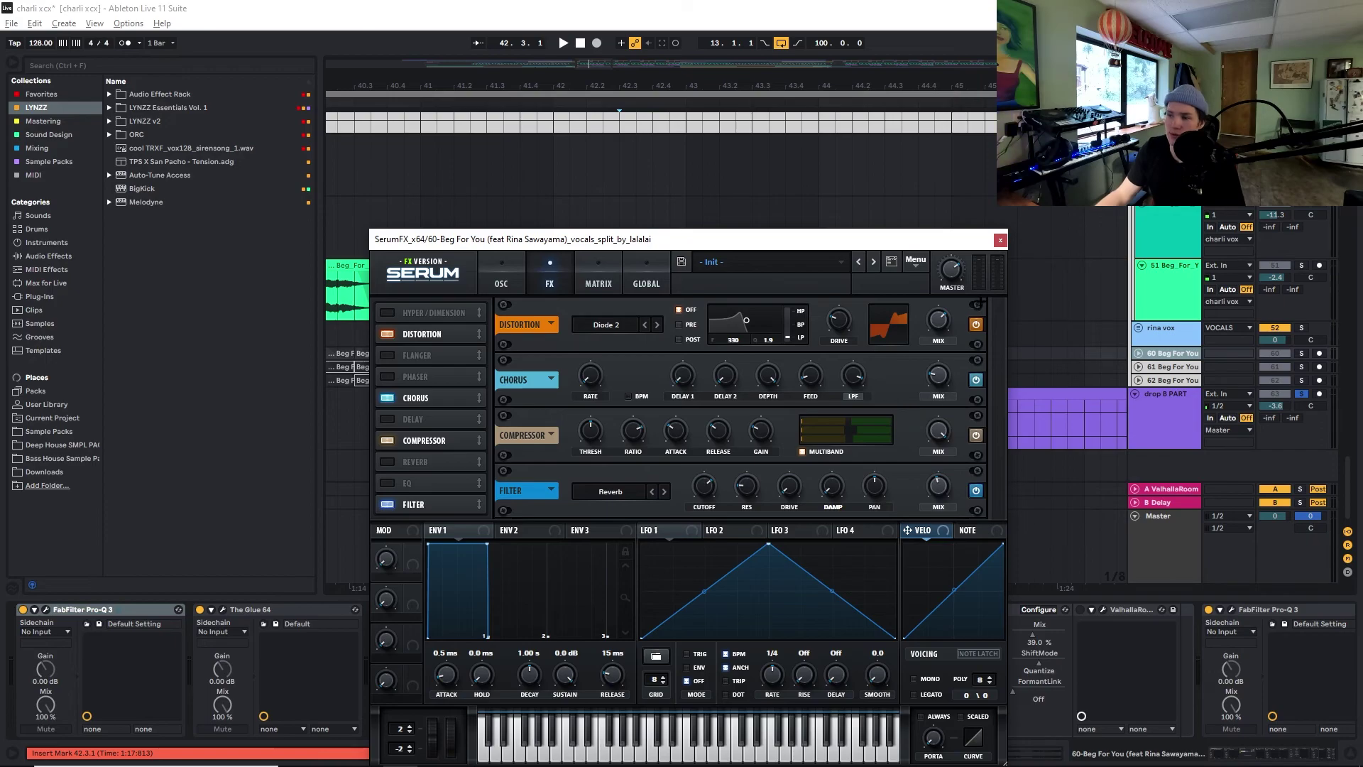
click(998, 239)
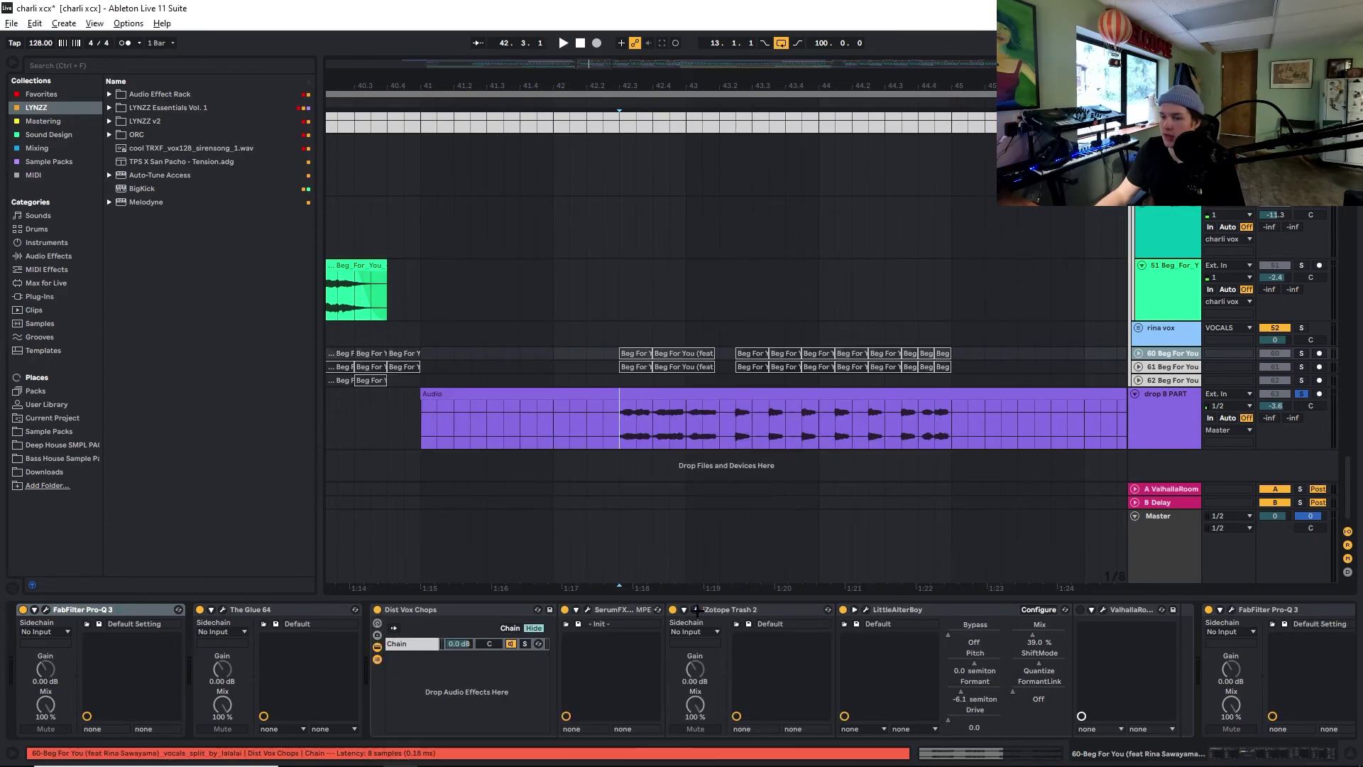
Examine the Convolve and Trash modules of iZotope Trash 2 in the Dist Vox Chops rack
click(767, 609)
click(696, 609)
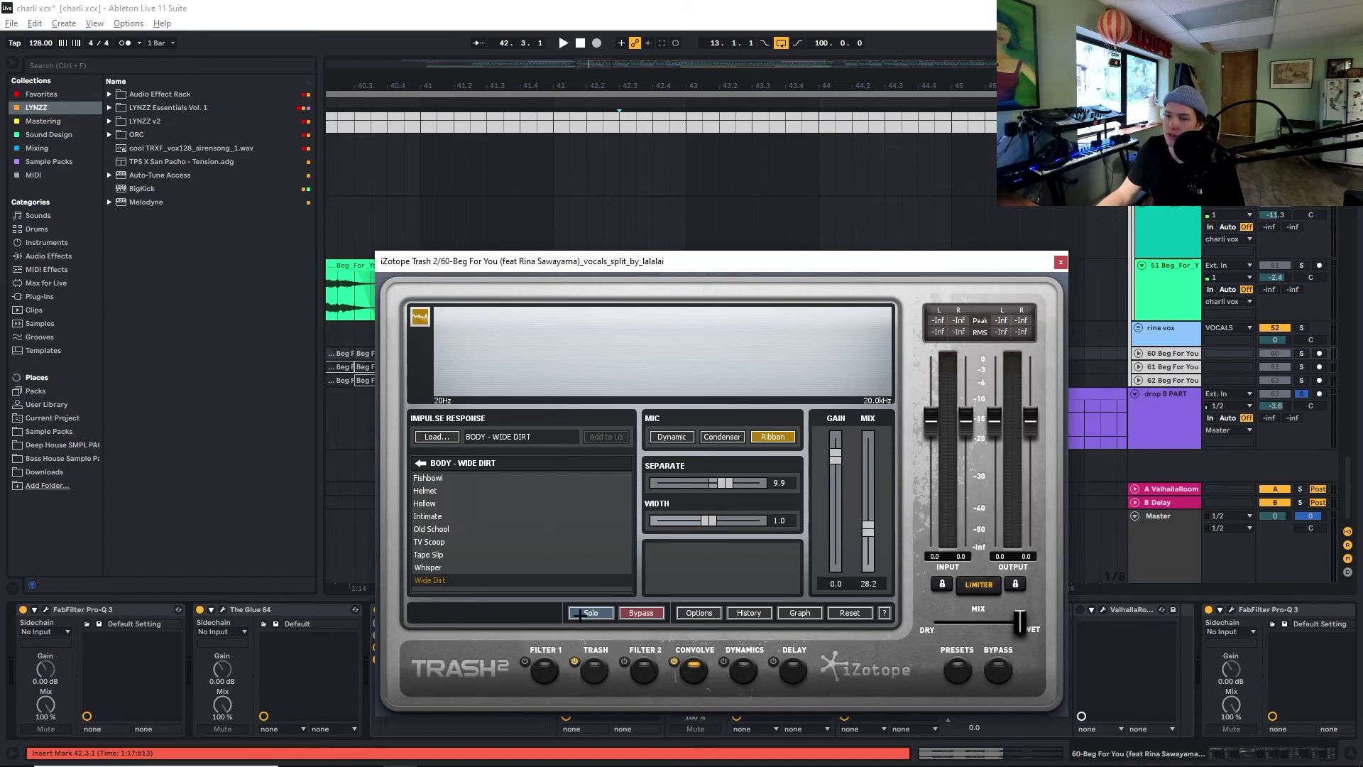
click(595, 664)
click(595, 376)
click(818, 371)
click(1061, 262)
Examine the LittleAlterBoy pitch and formant settings and the FabFilter Pro-Q 3 curve on the 60 Beg For You vocal track
click(898, 609)
click(865, 609)
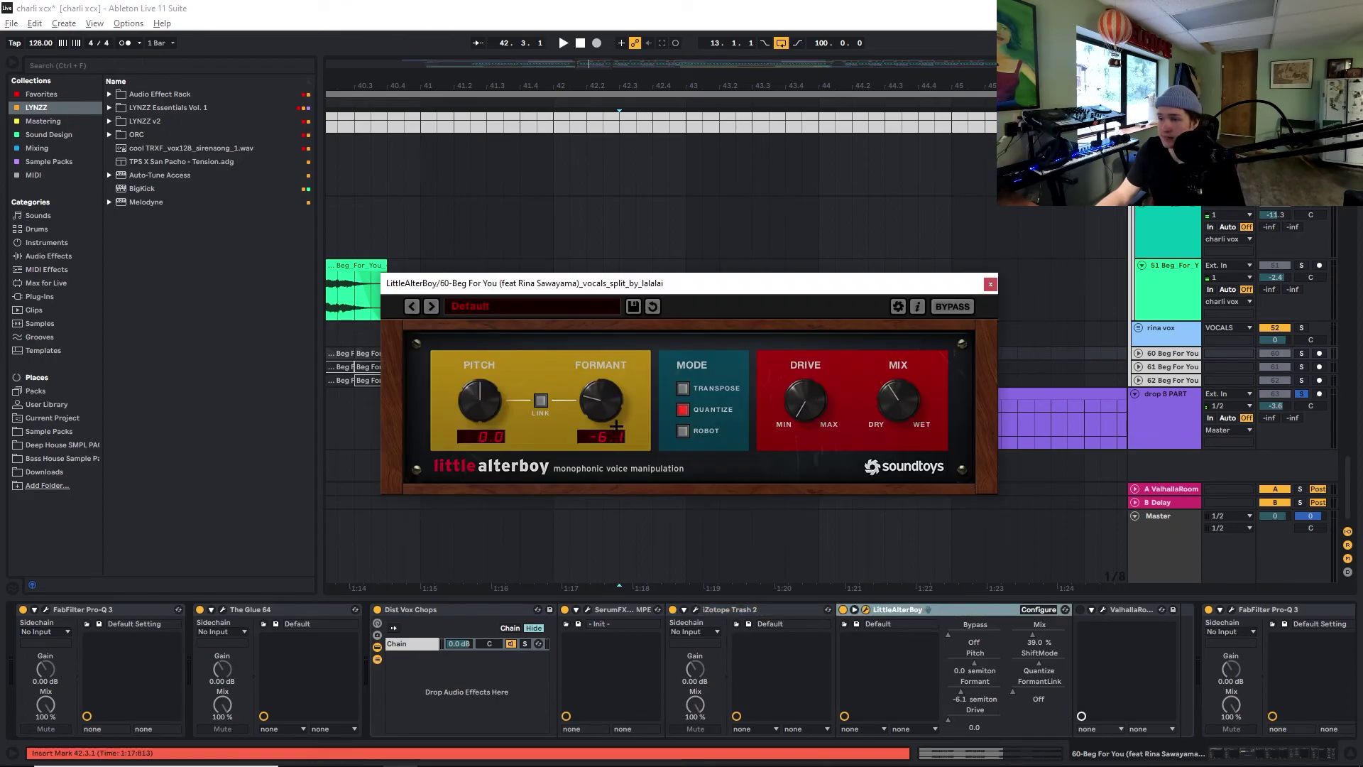
click(992, 284)
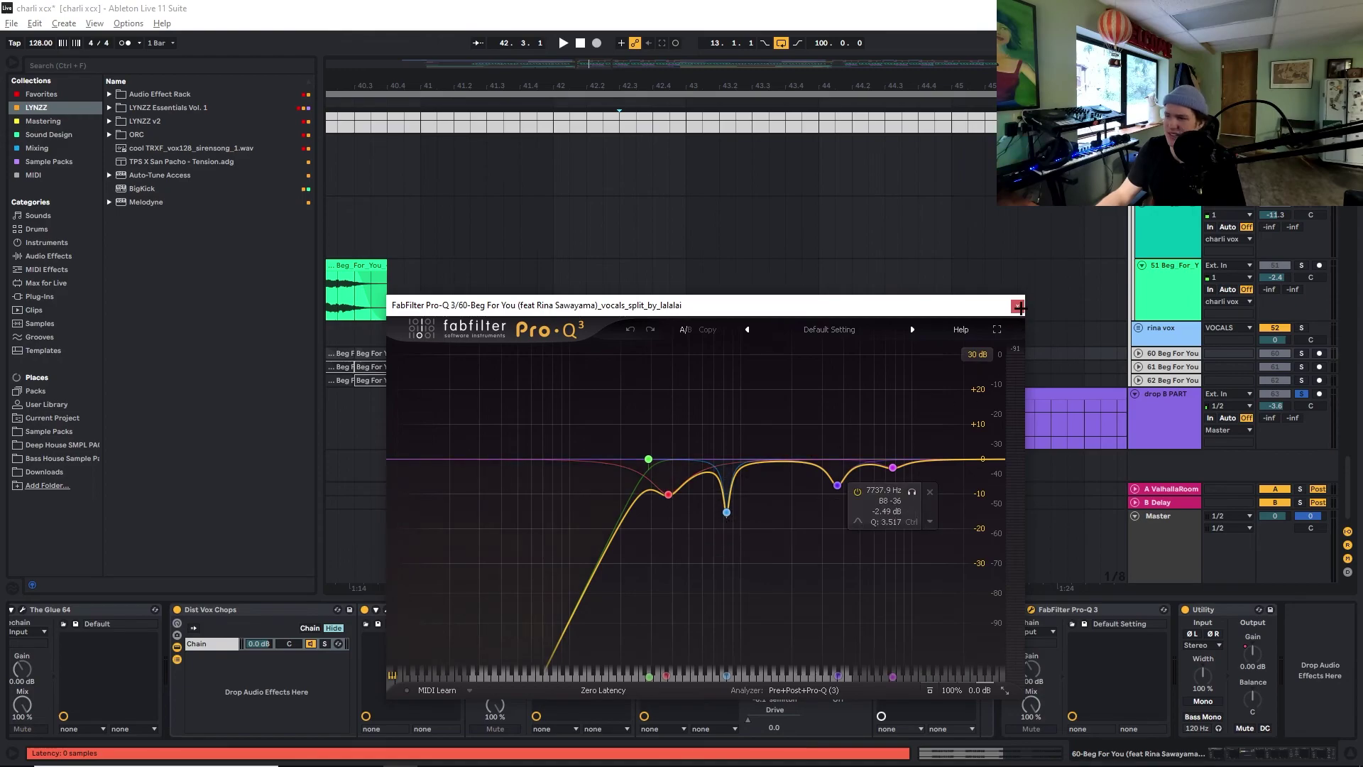
click(1020, 307)
Play the soloed drop B PART vocal chops from 42.3.1
click(621, 425)
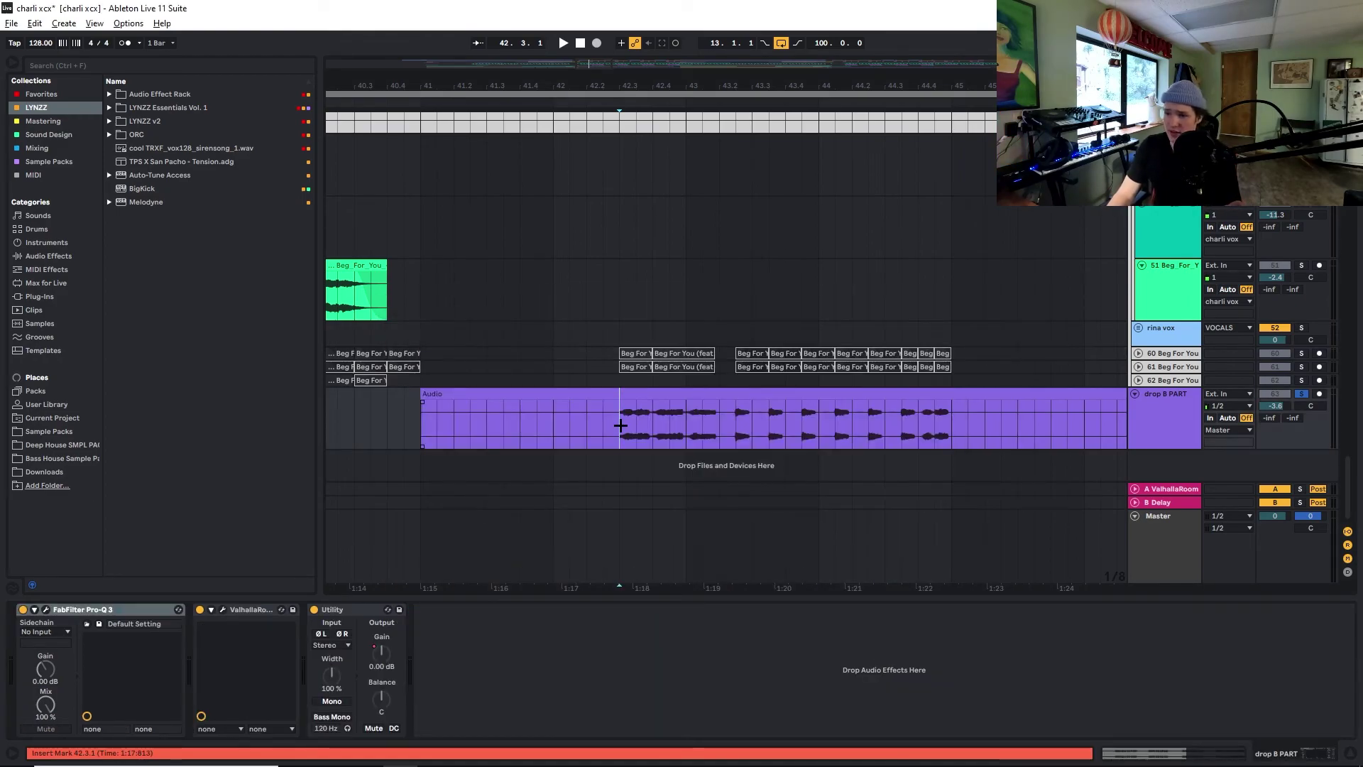
key(space)
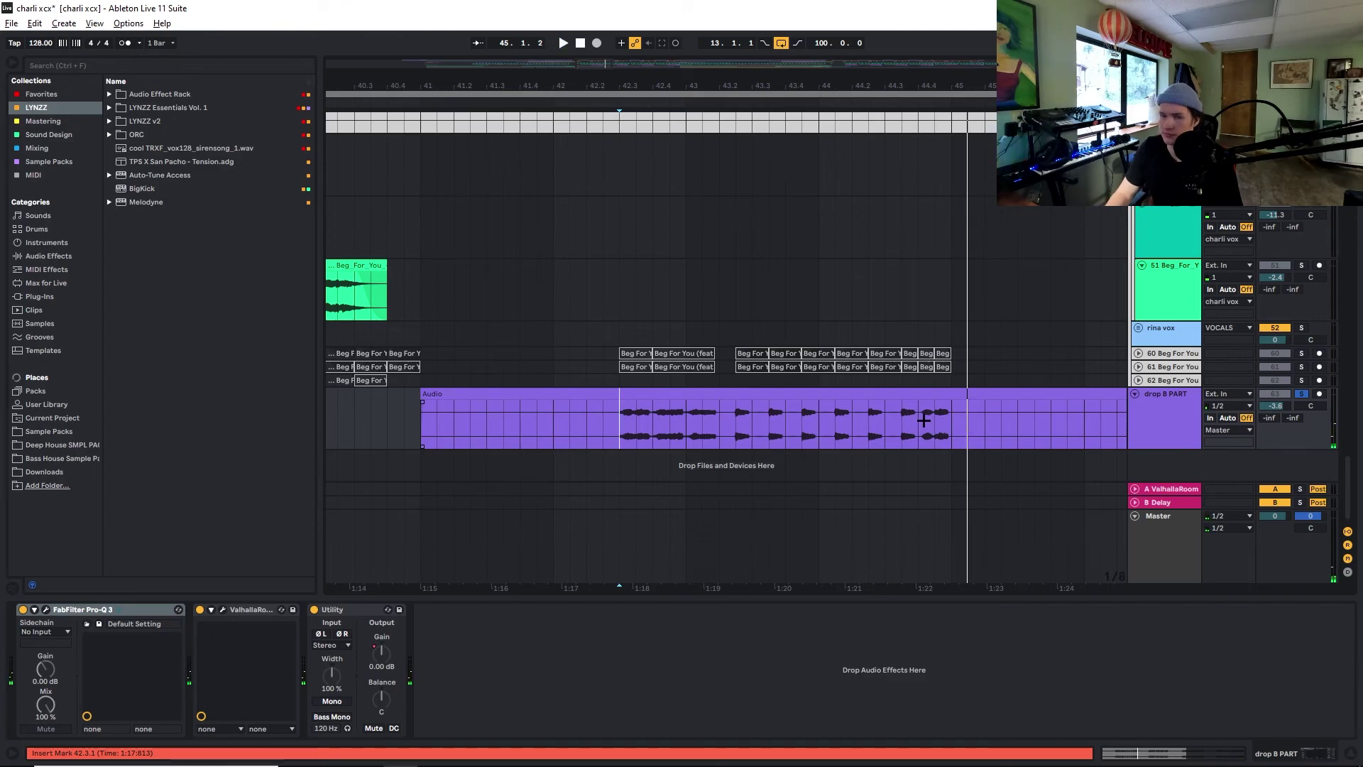
key(space)
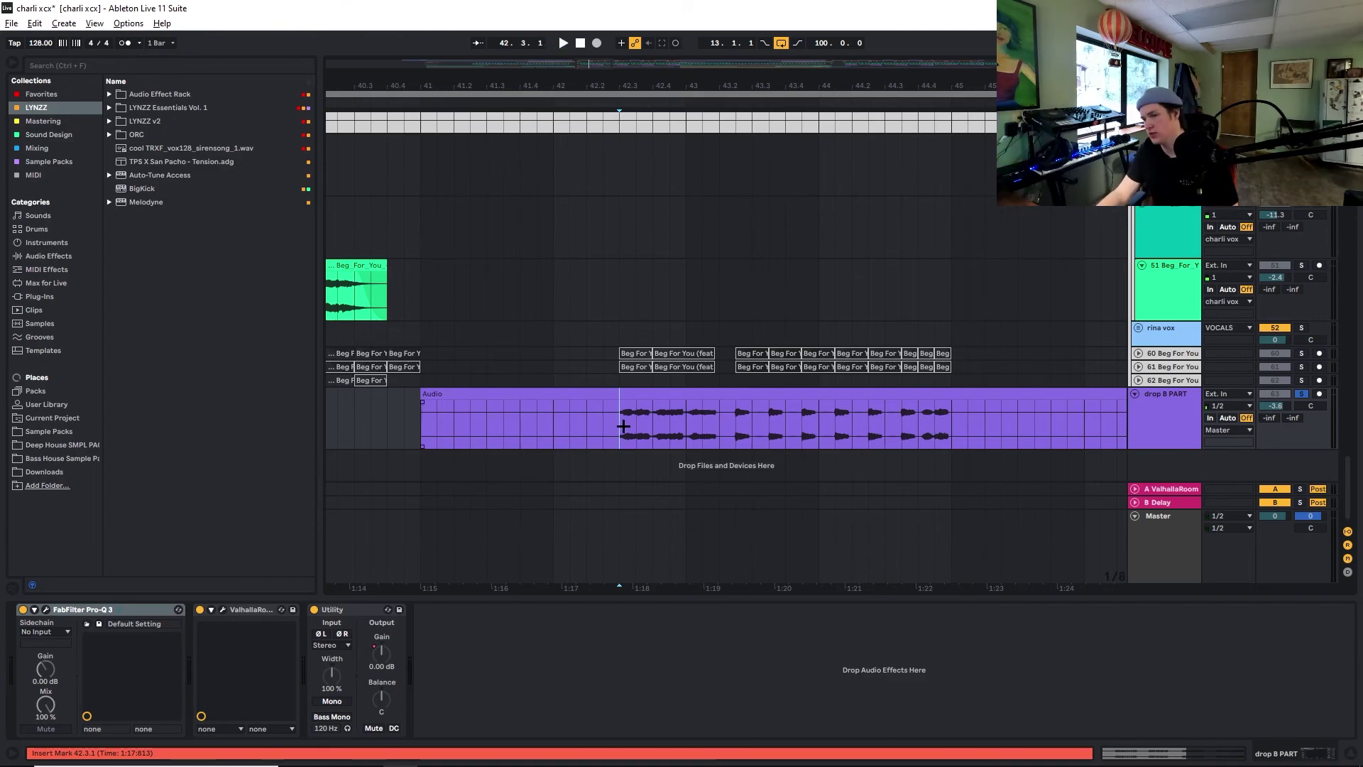
Select 42.3.1 to 43.1.1 on the drop B PART track and look through the arrangement up to the drum tracks
key(minus)
drag(621, 422, 646, 433)
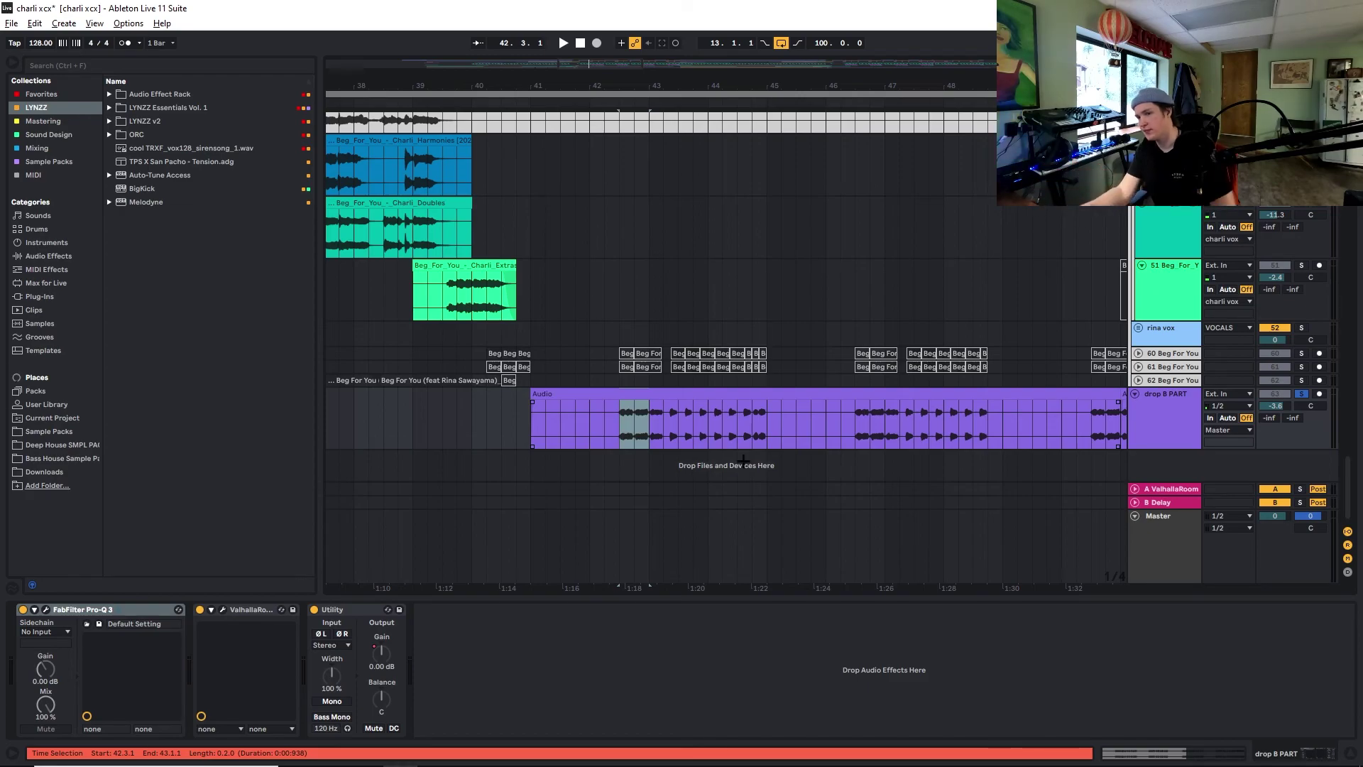
scroll(737, 453, up, 10)
scroll(703, 438, up, 10)
scroll(682, 378, up, 8)
scroll(651, 406, down, 5)
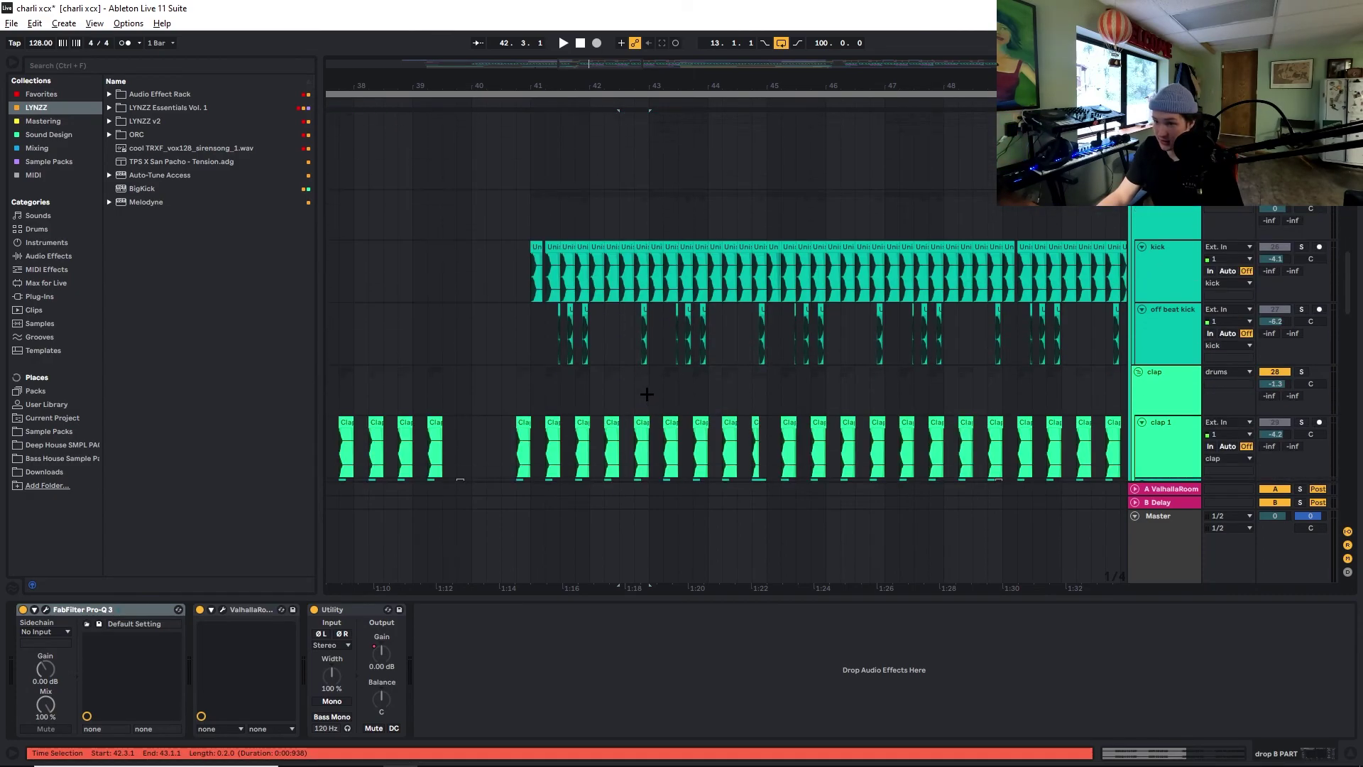
Set the playback position to 41.1.1 and play the drop B PART vocal chops from there
click(529, 221)
scroll(1291, 273, up, 1)
scroll(1290, 272, up, 1)
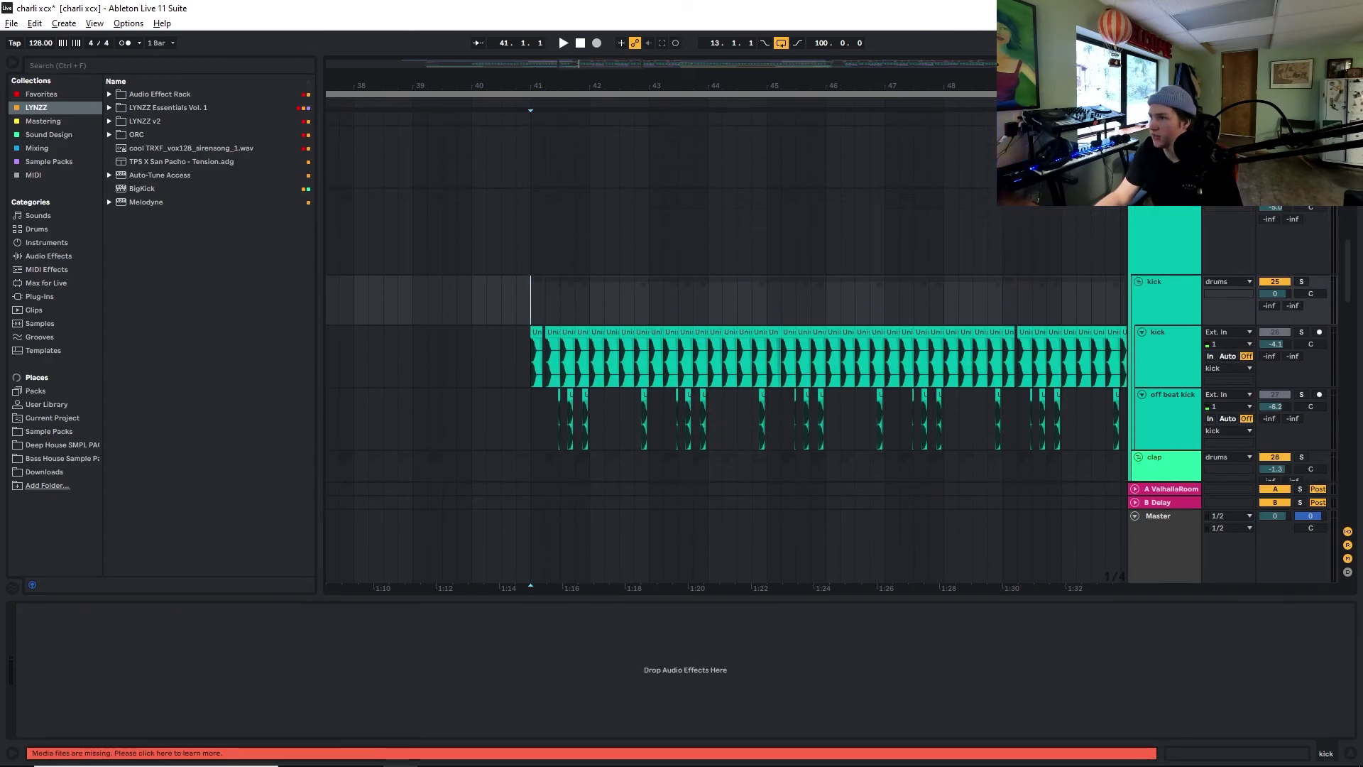
scroll(790, 387, down, 5)
scroll(790, 387, down, 10)
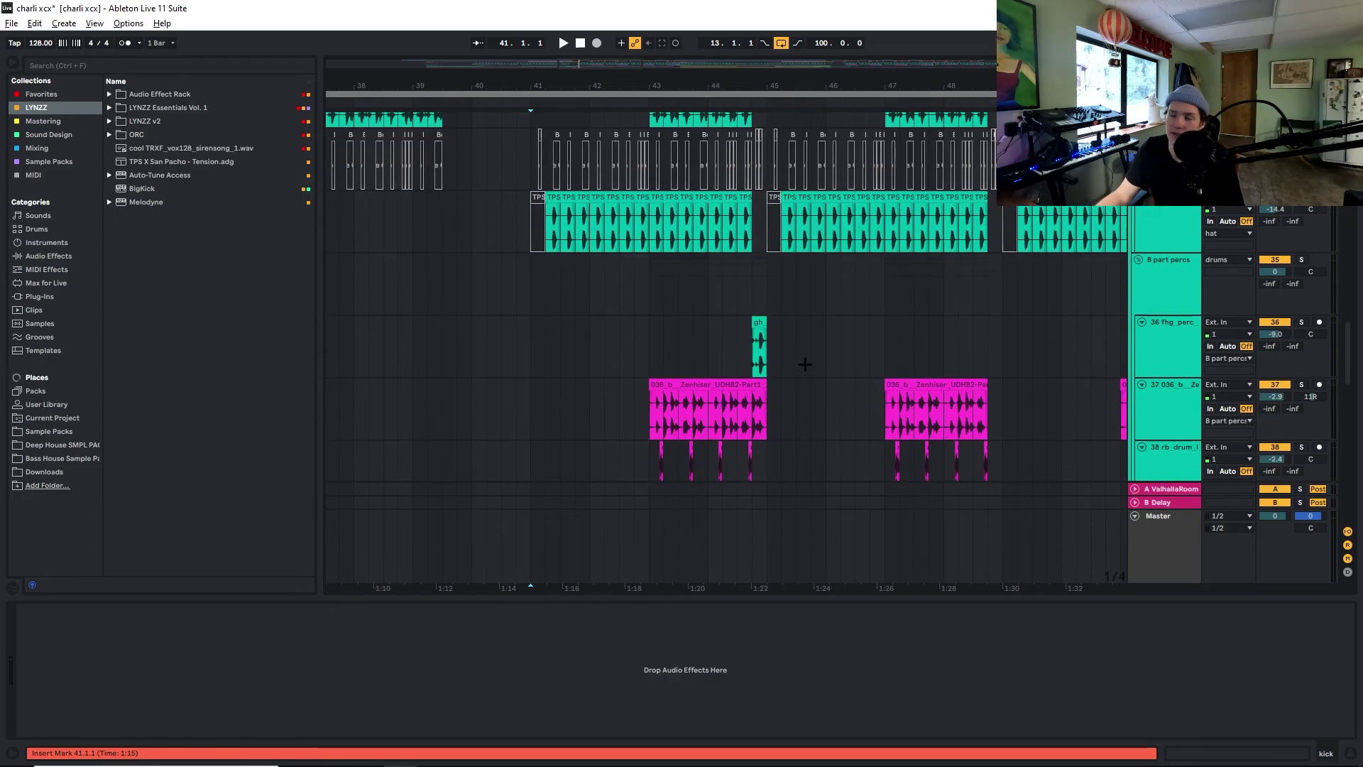
scroll(831, 408, down, 5)
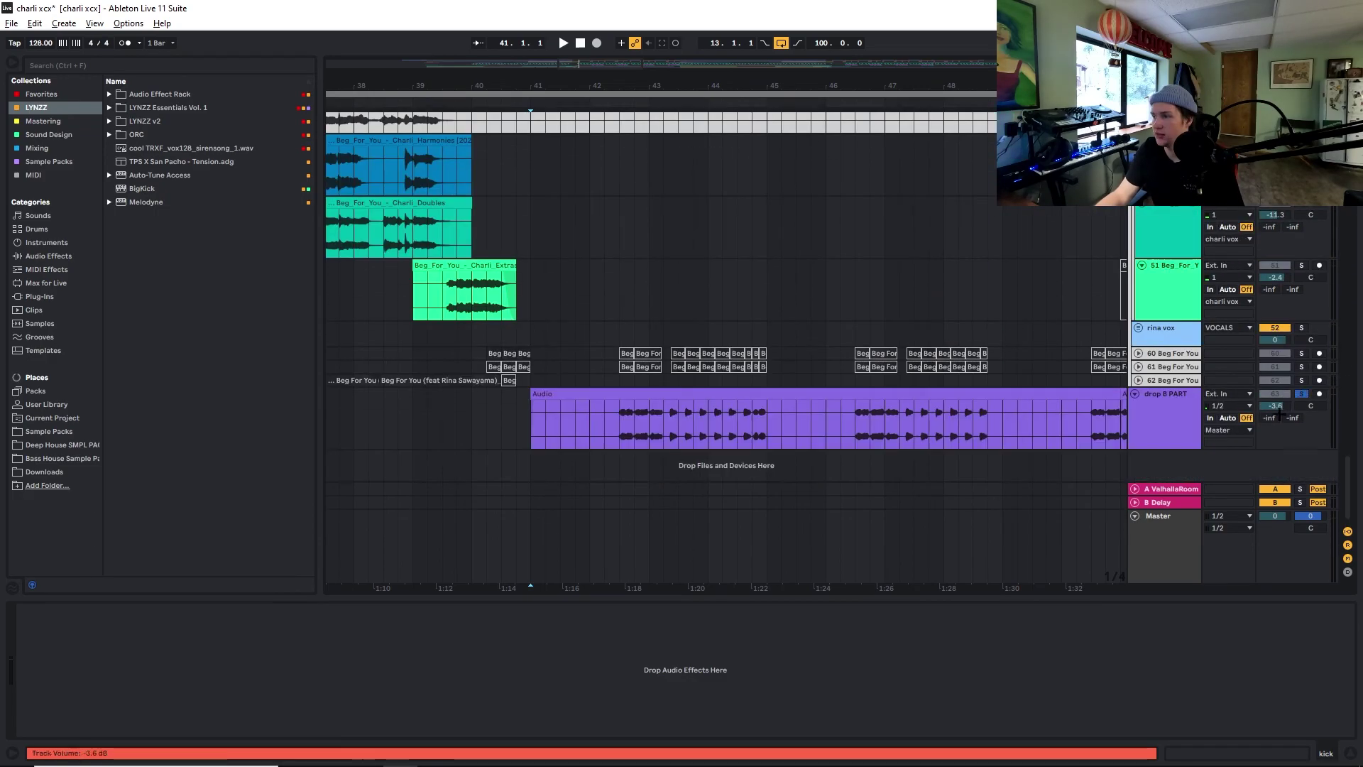
click(617, 427)
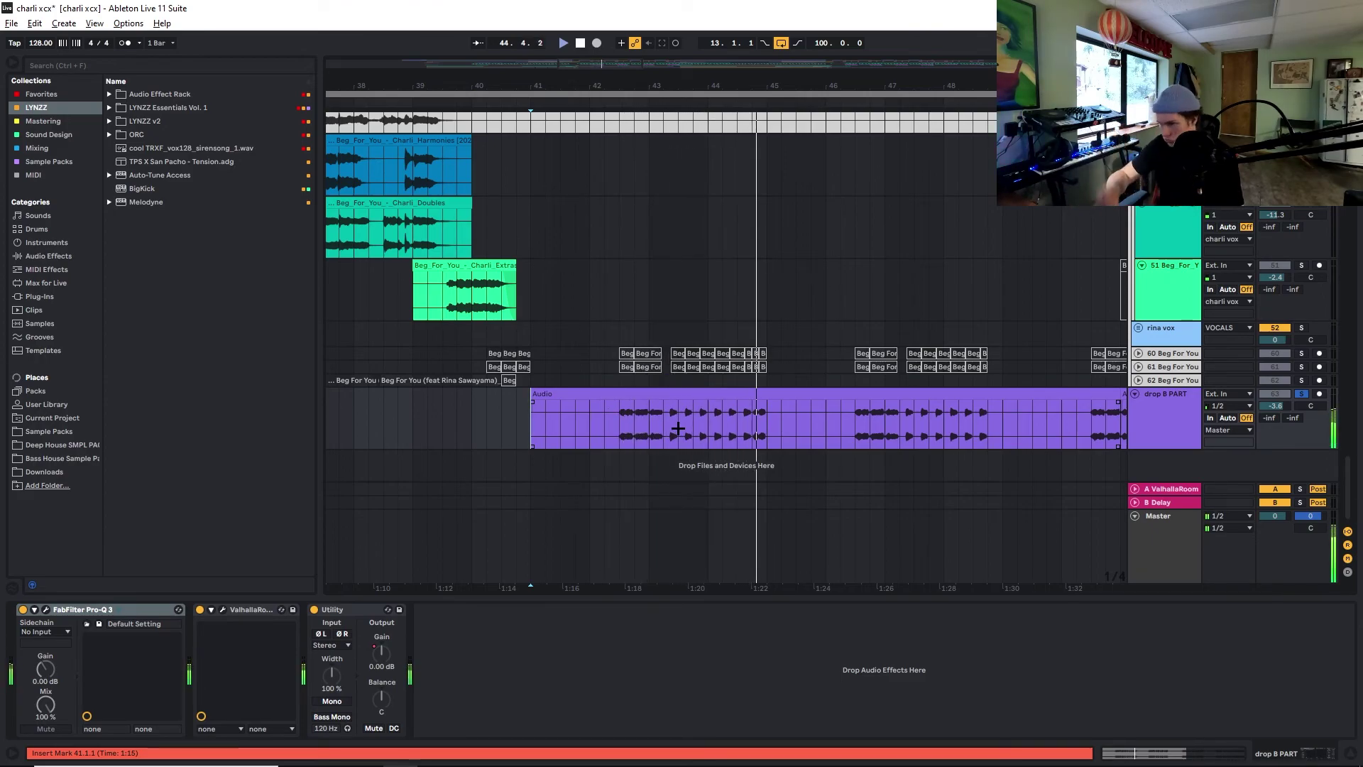
key(space)
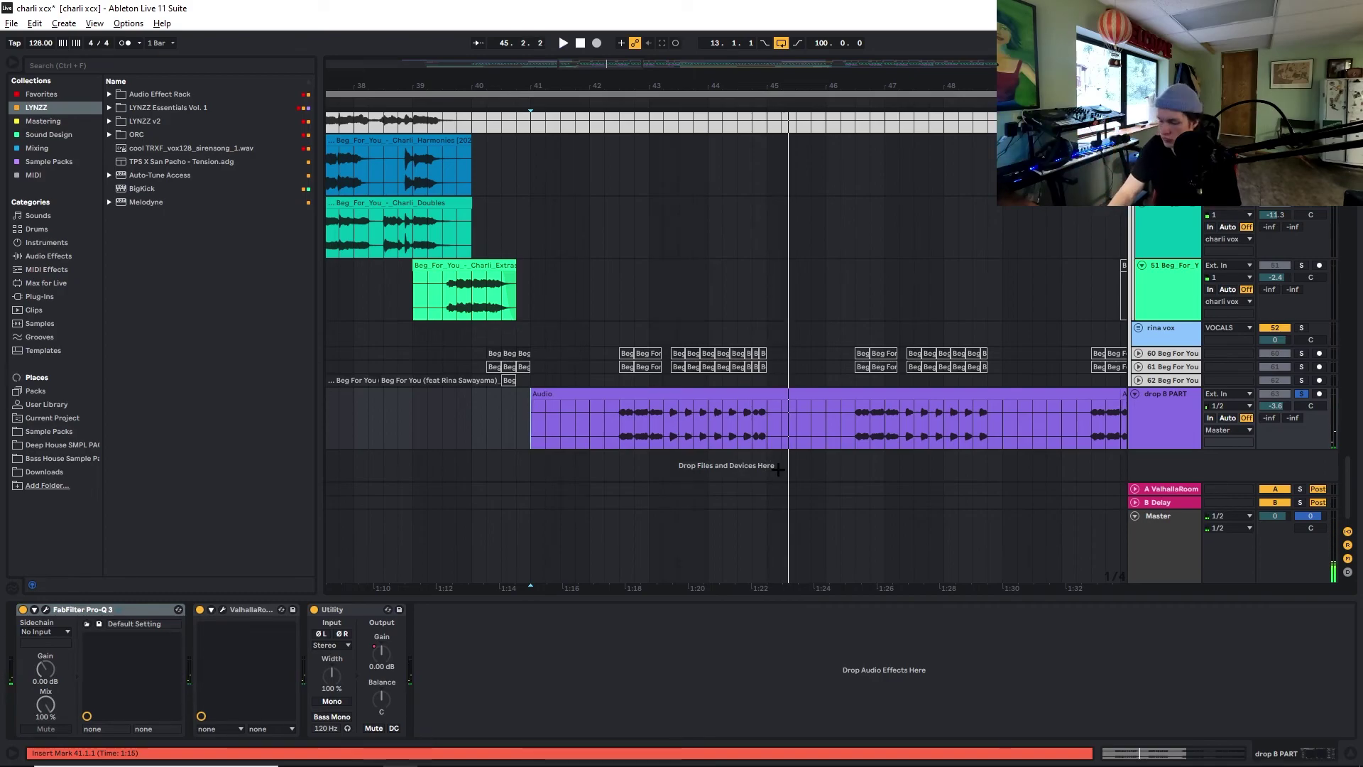
Unfold the sub group and solo its sub track, with the playback position at 41.1.1
scroll(621, 454, up, 15)
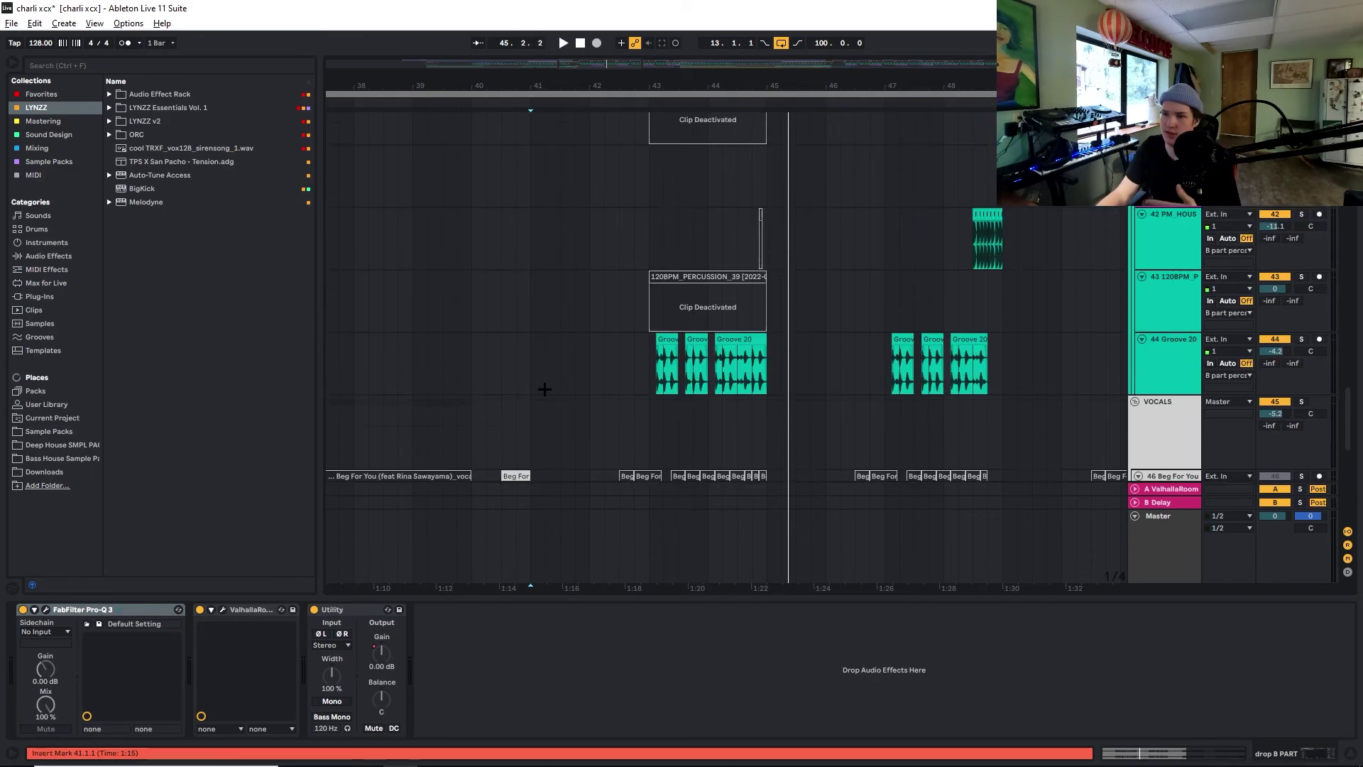
scroll(540, 392, up, 5)
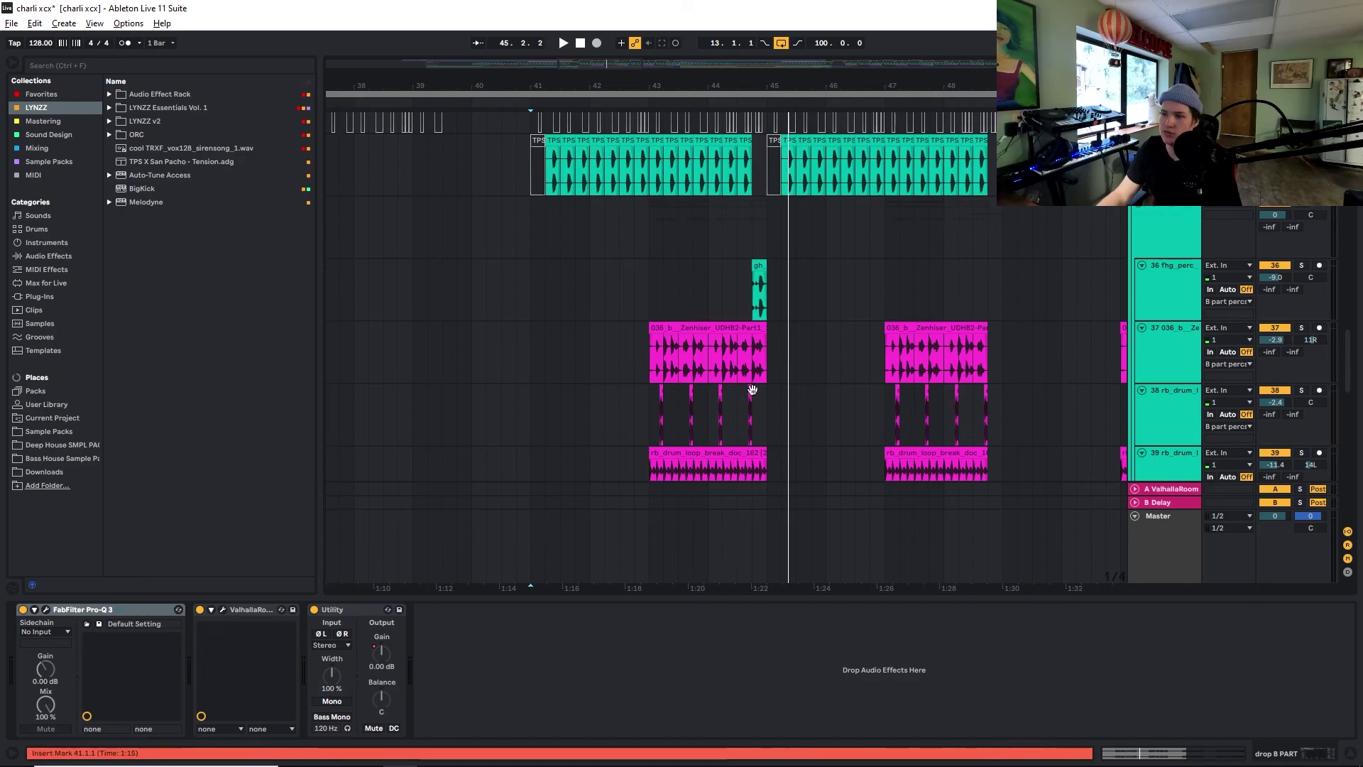
scroll(726, 403, up, 10)
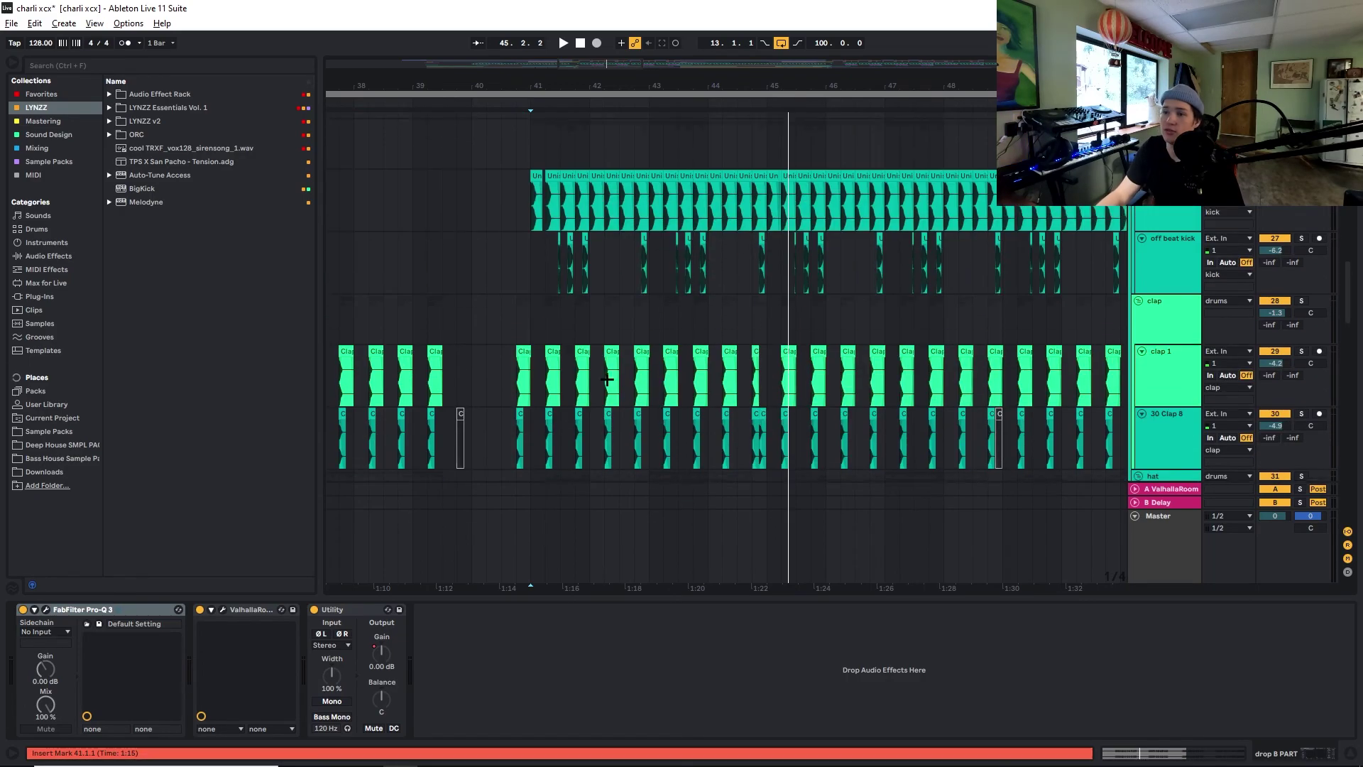
scroll(568, 383, up, 10)
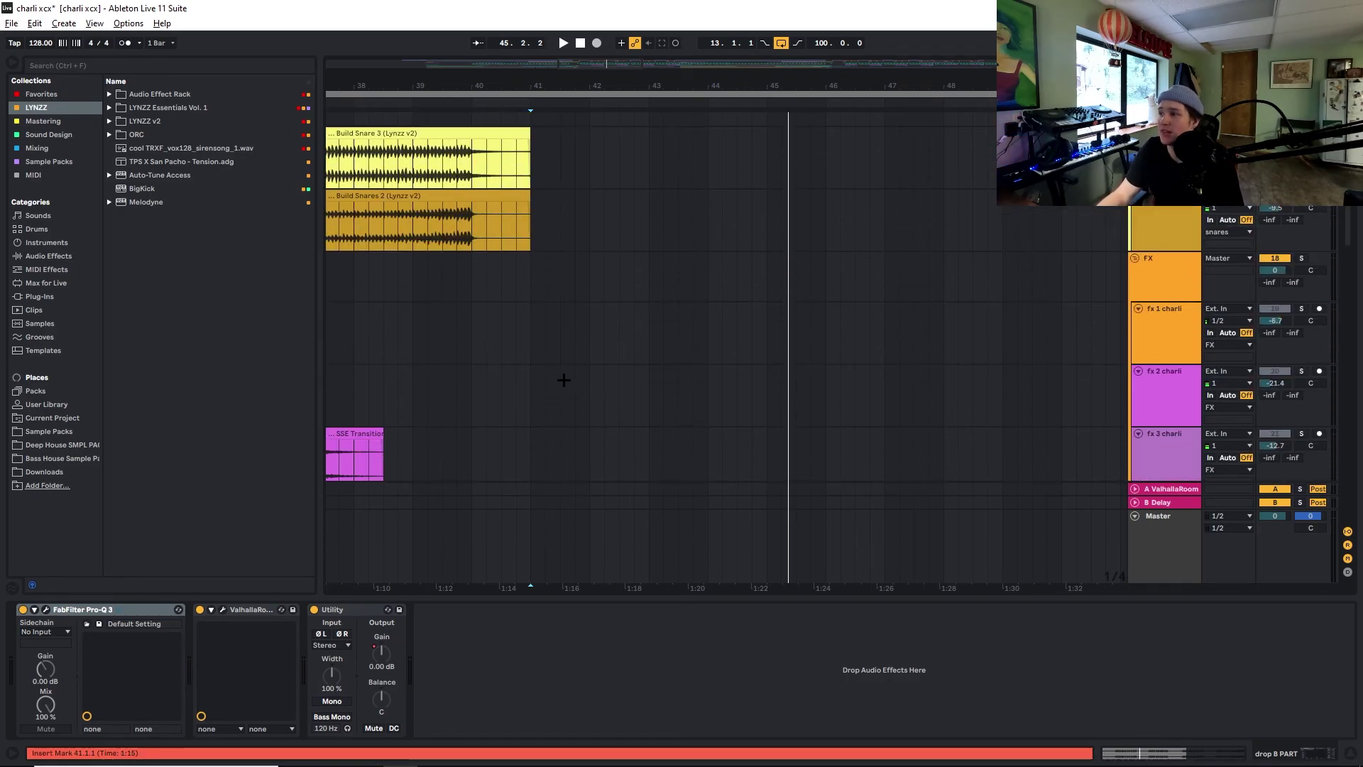
scroll(563, 380, up, 5)
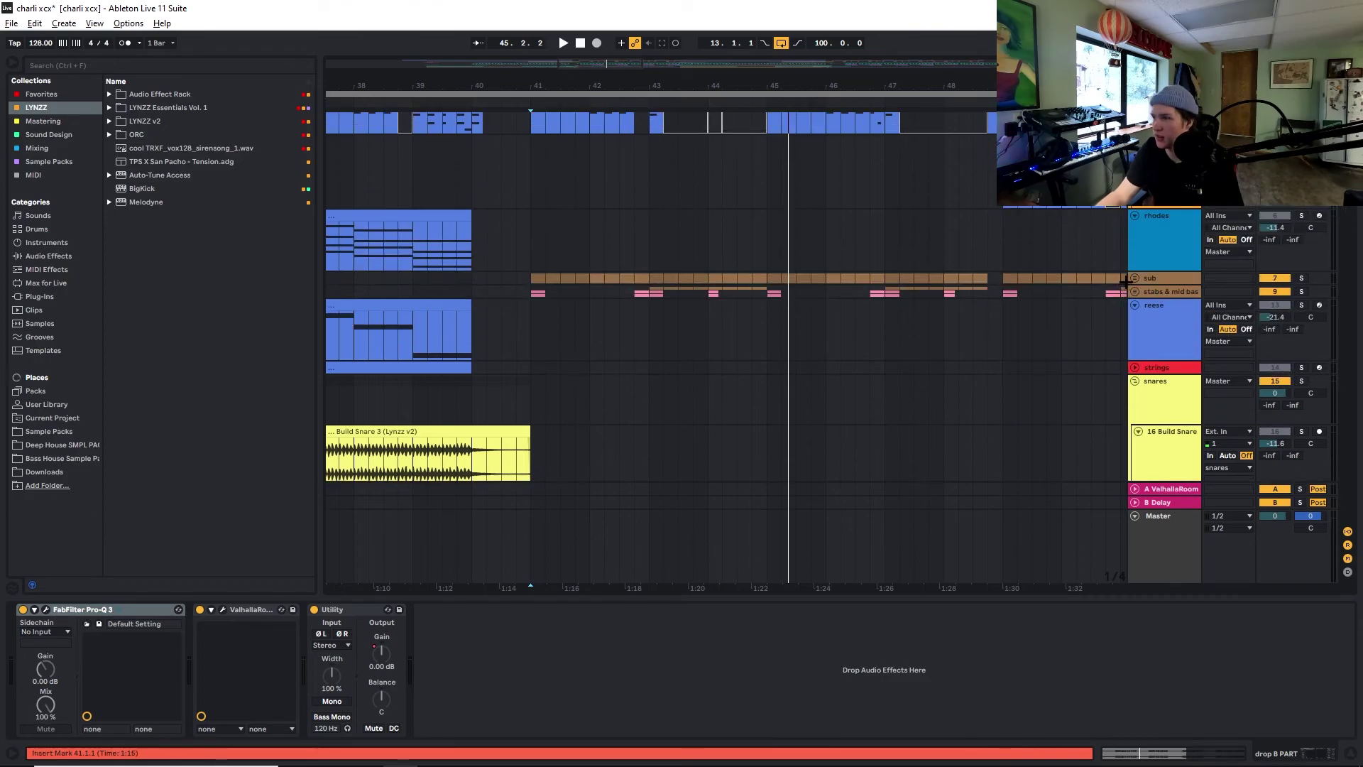
click(1135, 278)
scroll(671, 387, down, 2)
click(551, 253)
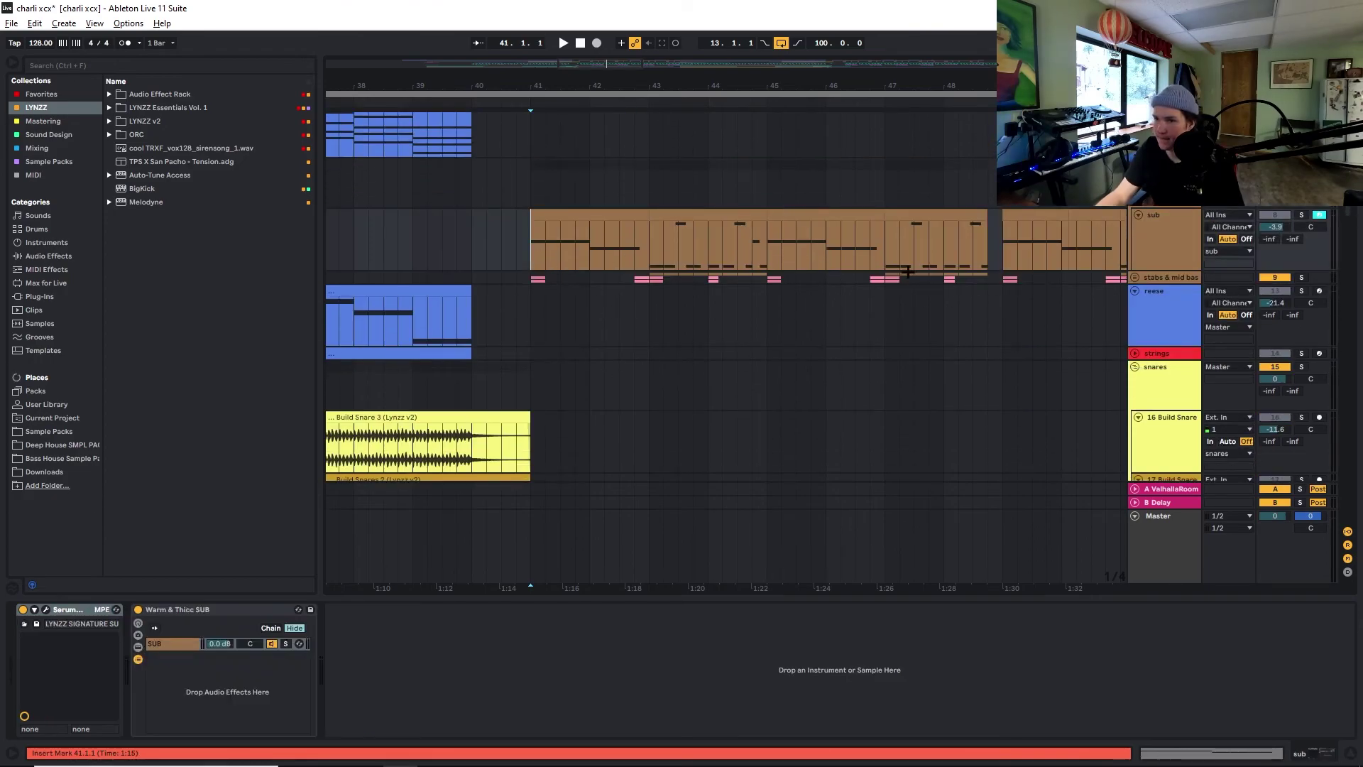
click(1302, 215)
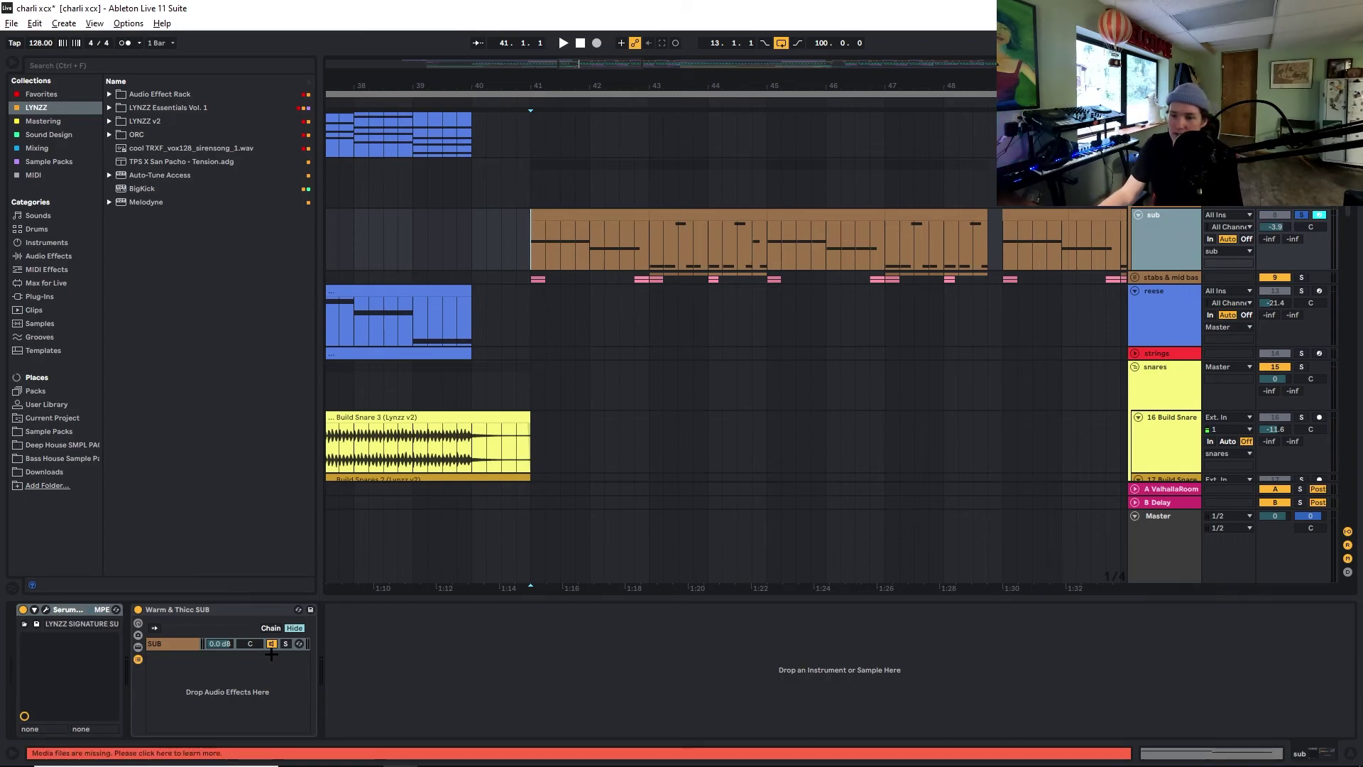
Show the Warm & Thicc SUB rack's devices and examine the FabFilter Pro-L 2, AkustiX and Pro-Q 3 settings
click(138, 647)
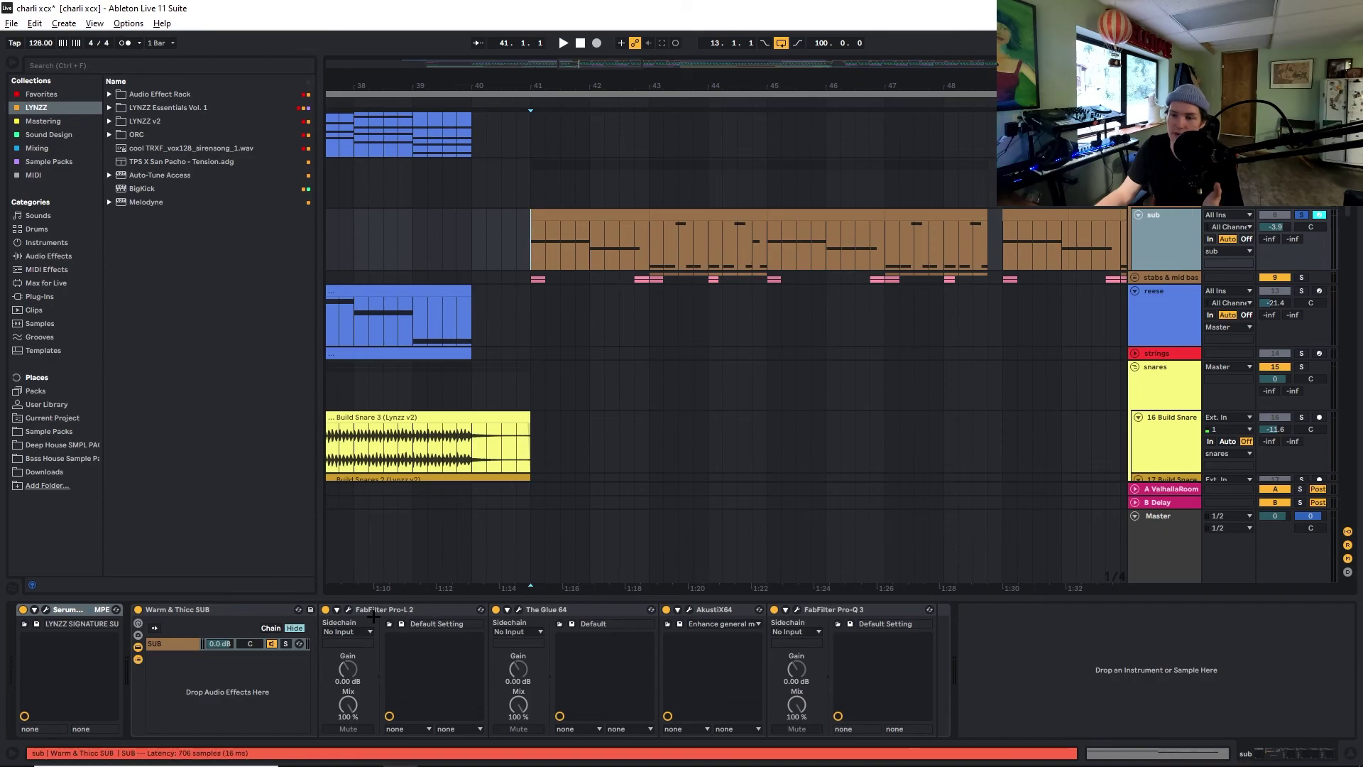
click(349, 609)
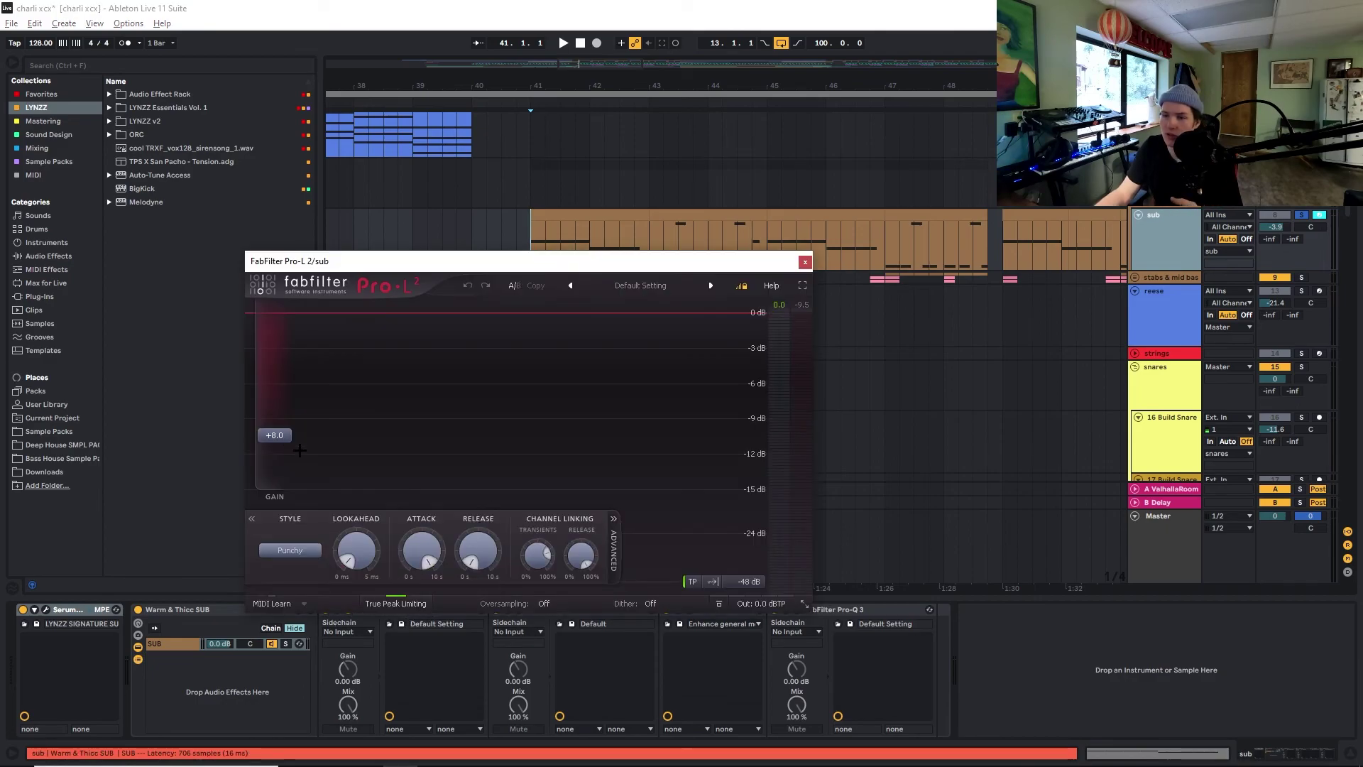
click(804, 262)
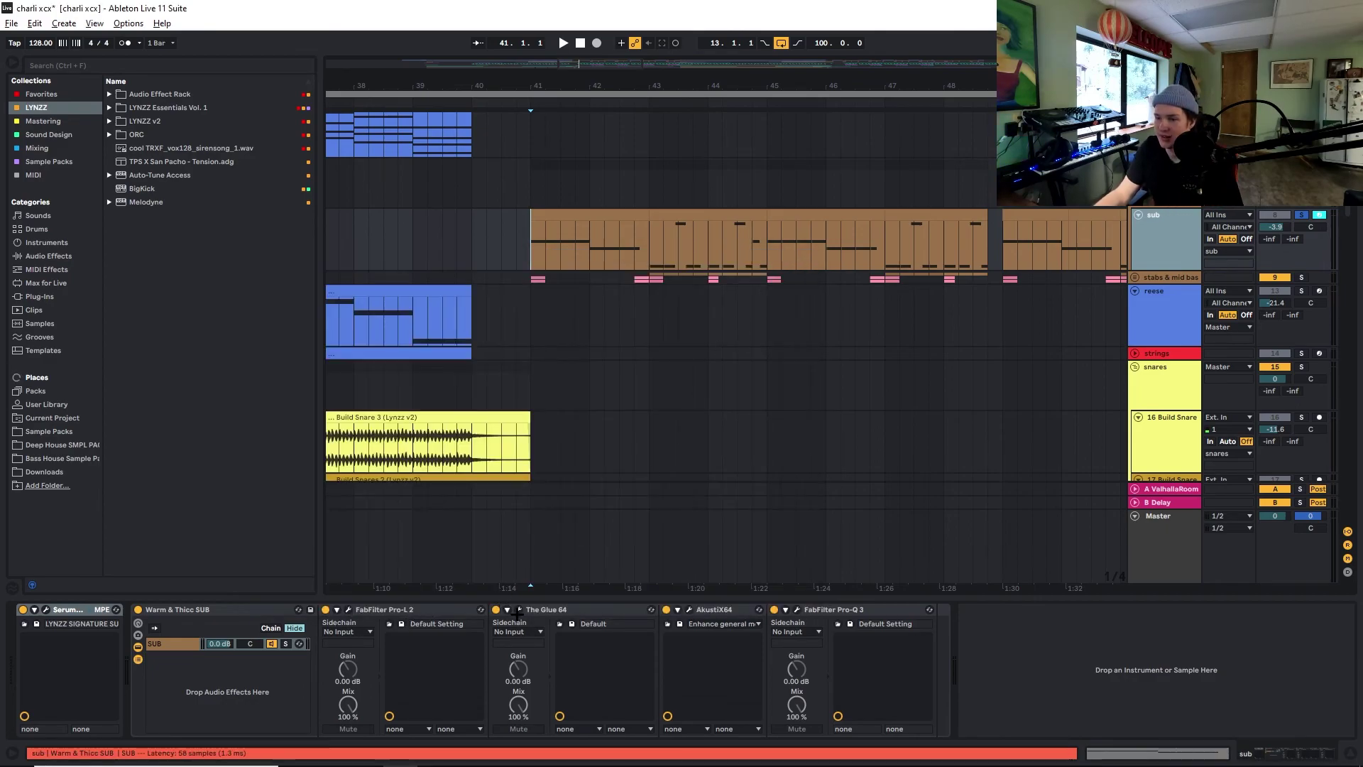
click(689, 609)
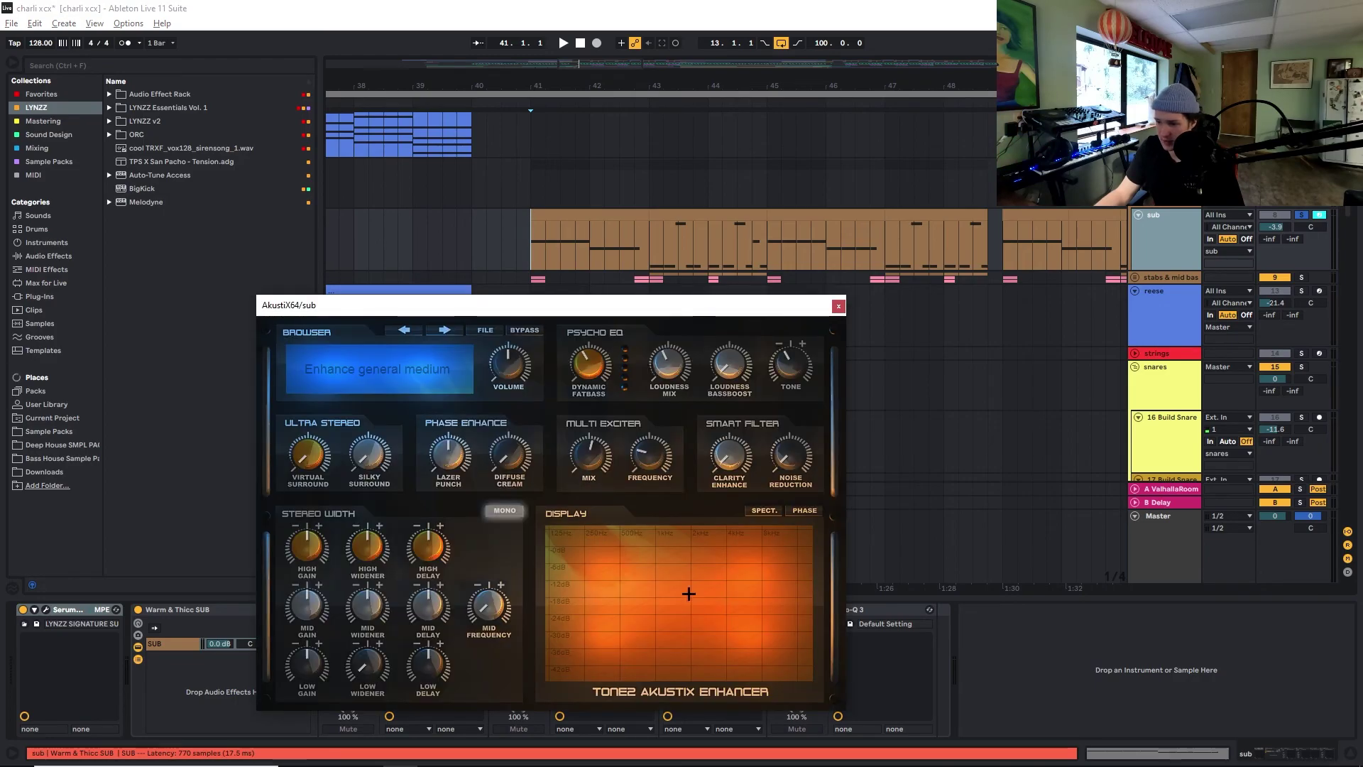
click(839, 307)
click(795, 609)
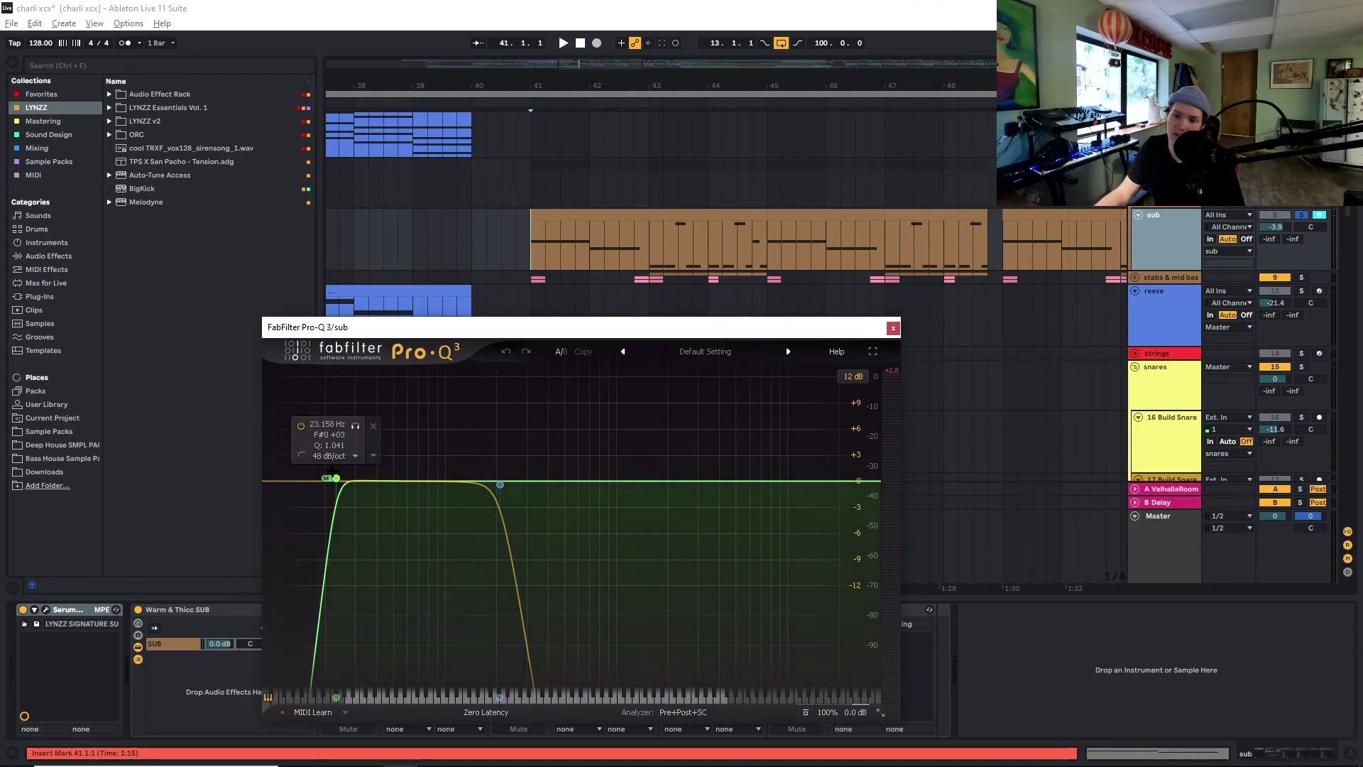
click(893, 328)
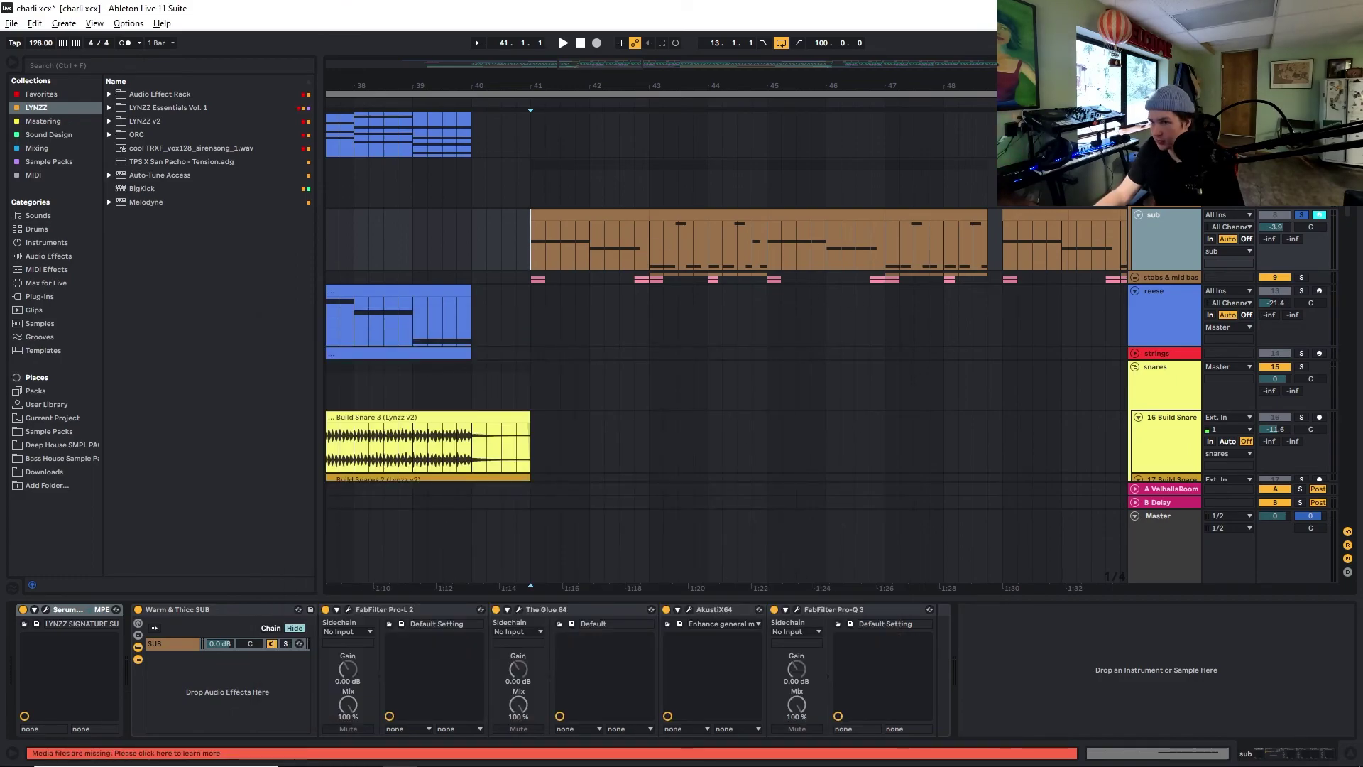
Play the soloed sub track from just before bar 41
click(516, 242)
key(space)
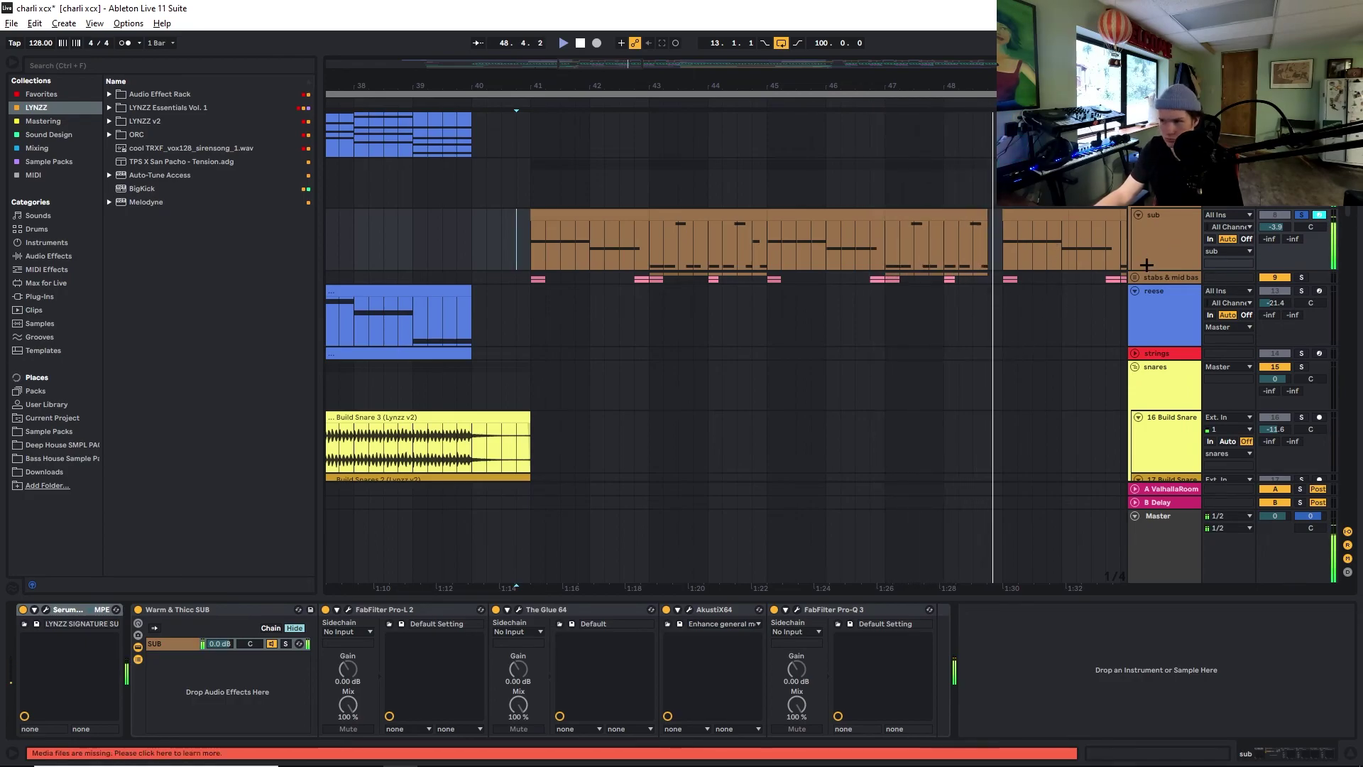
click(529, 236)
key(space)
Place the playback position at 41.1.1 on the stabs & mid bass group and unfold its tracks
scroll(606, 350, down, 2)
scroll(581, 368, up, 3)
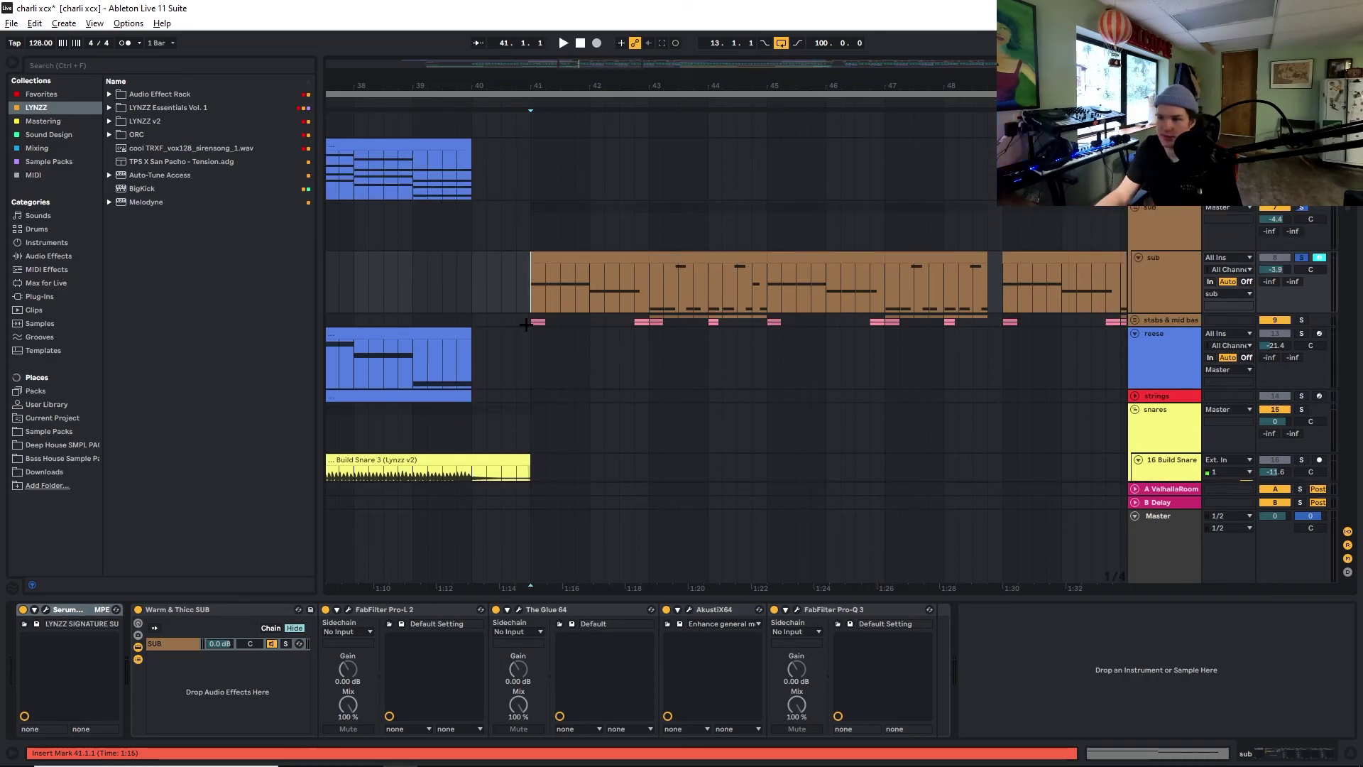
click(526, 323)
click(1135, 319)
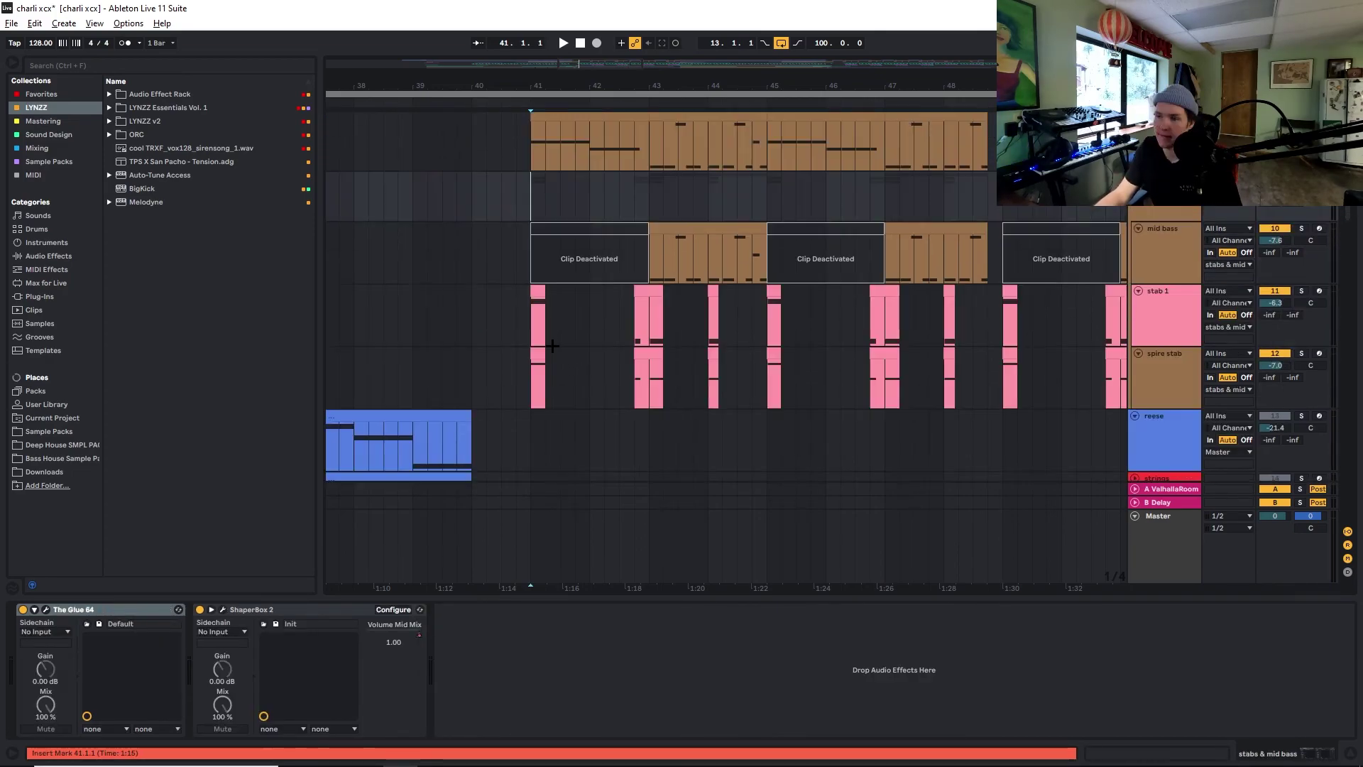
Place the playback position at 41.1.1 on the stab 1 track and examine the main and FX pages of its Serum patch
scroll(994, 340, down, 4)
scroll(865, 346, up, 4)
click(642, 251)
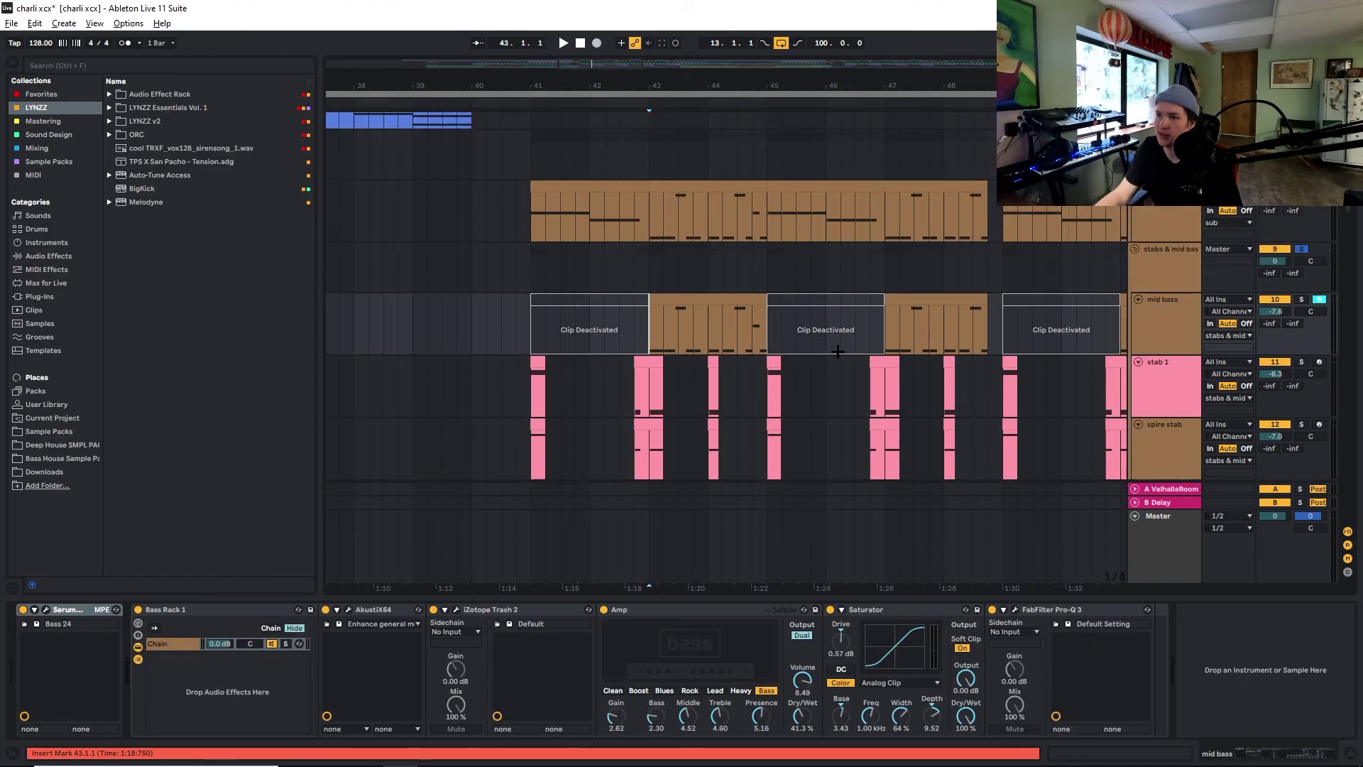
click(525, 298)
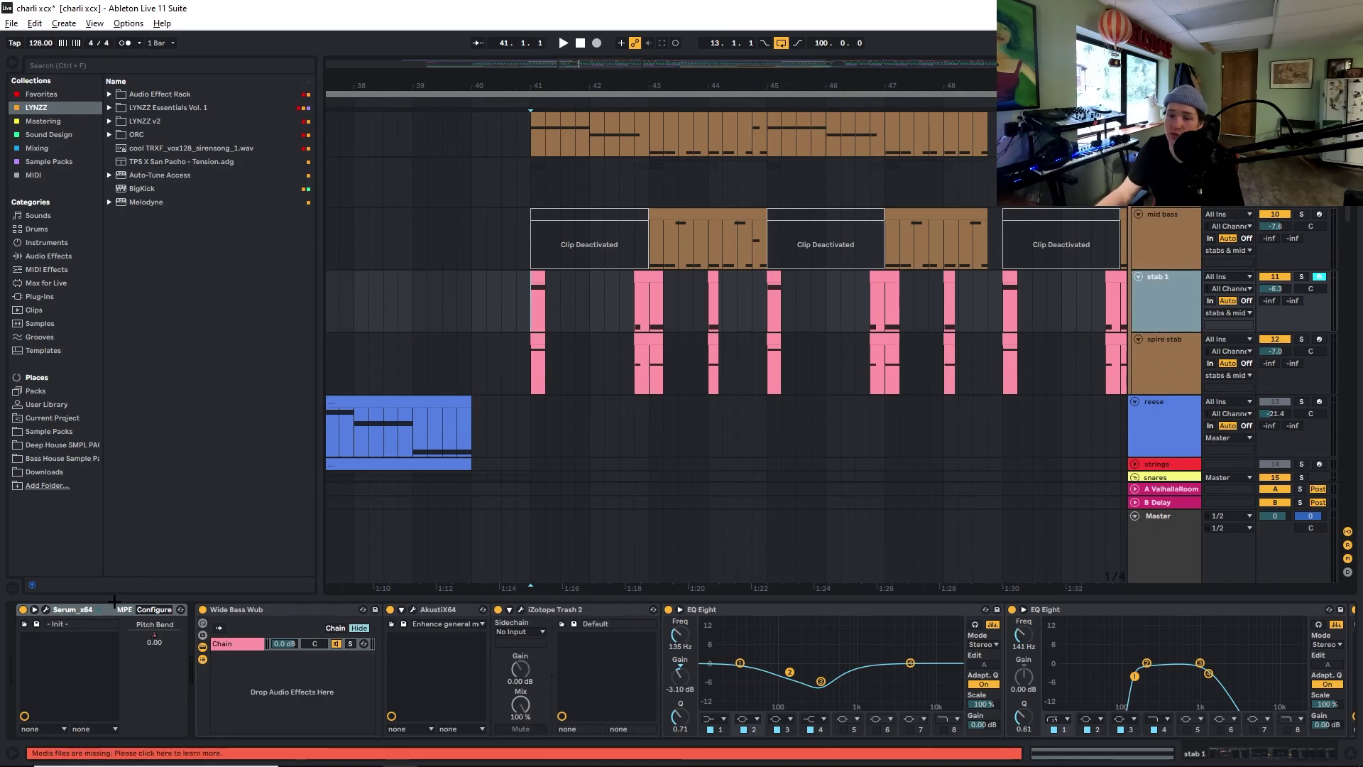
click(46, 609)
click(394, 273)
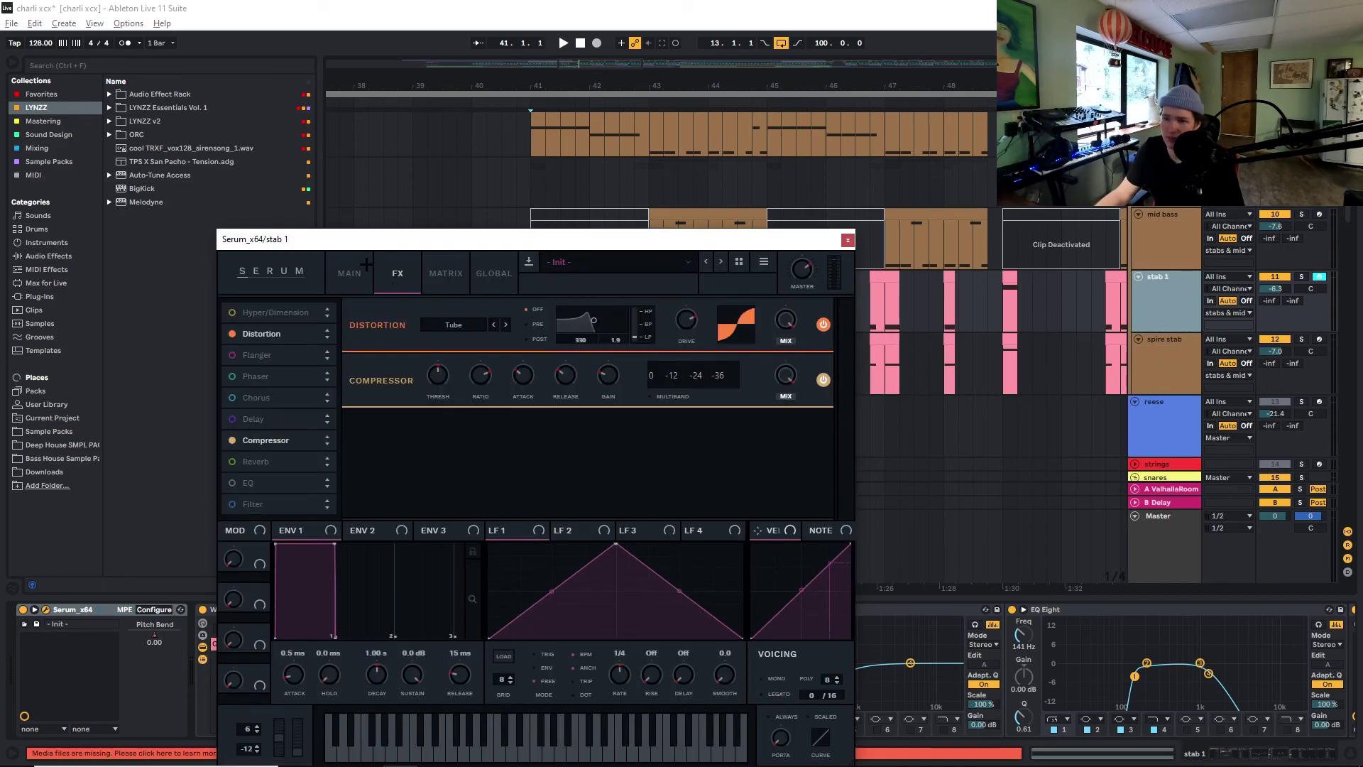
click(358, 264)
click(847, 240)
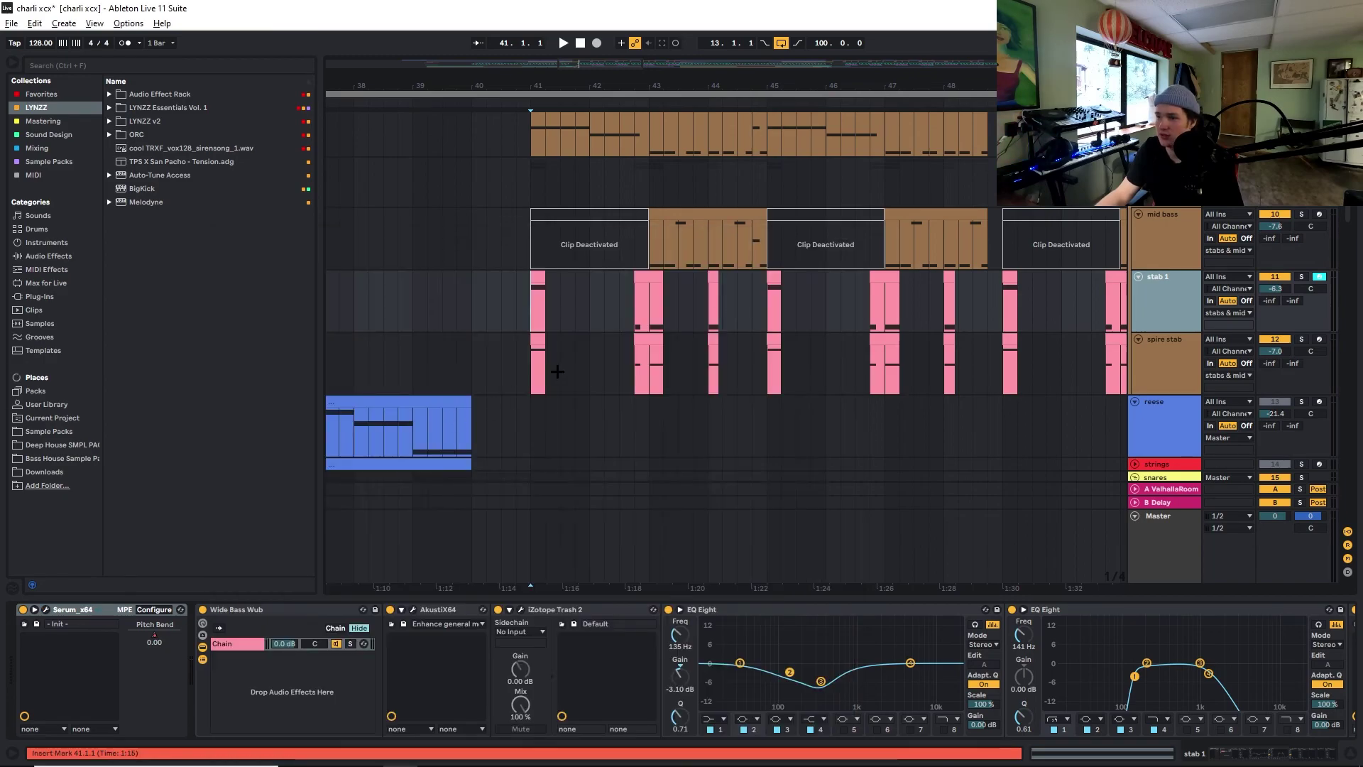
Solo the stab 1 track, play it from bar 41 and look along its device chain
click(1300, 276)
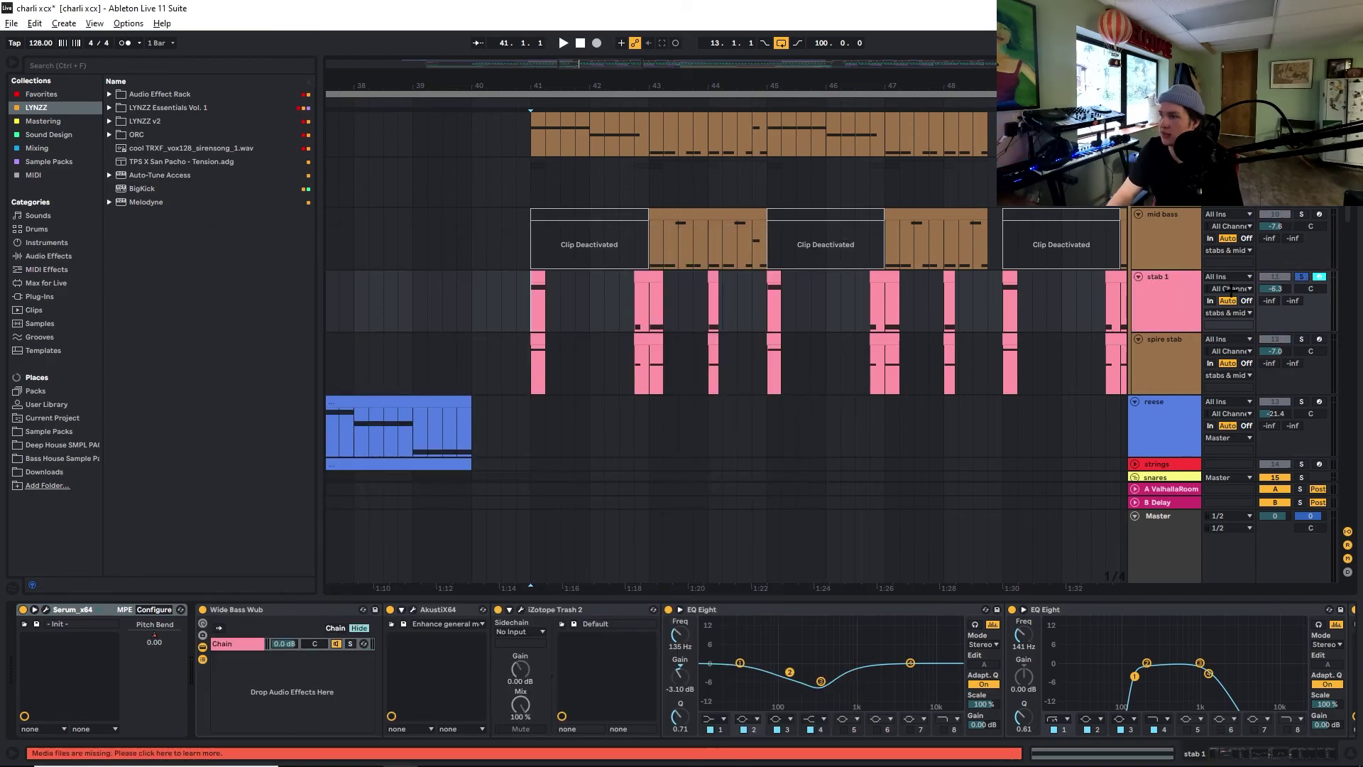
key(space)
click(634, 313)
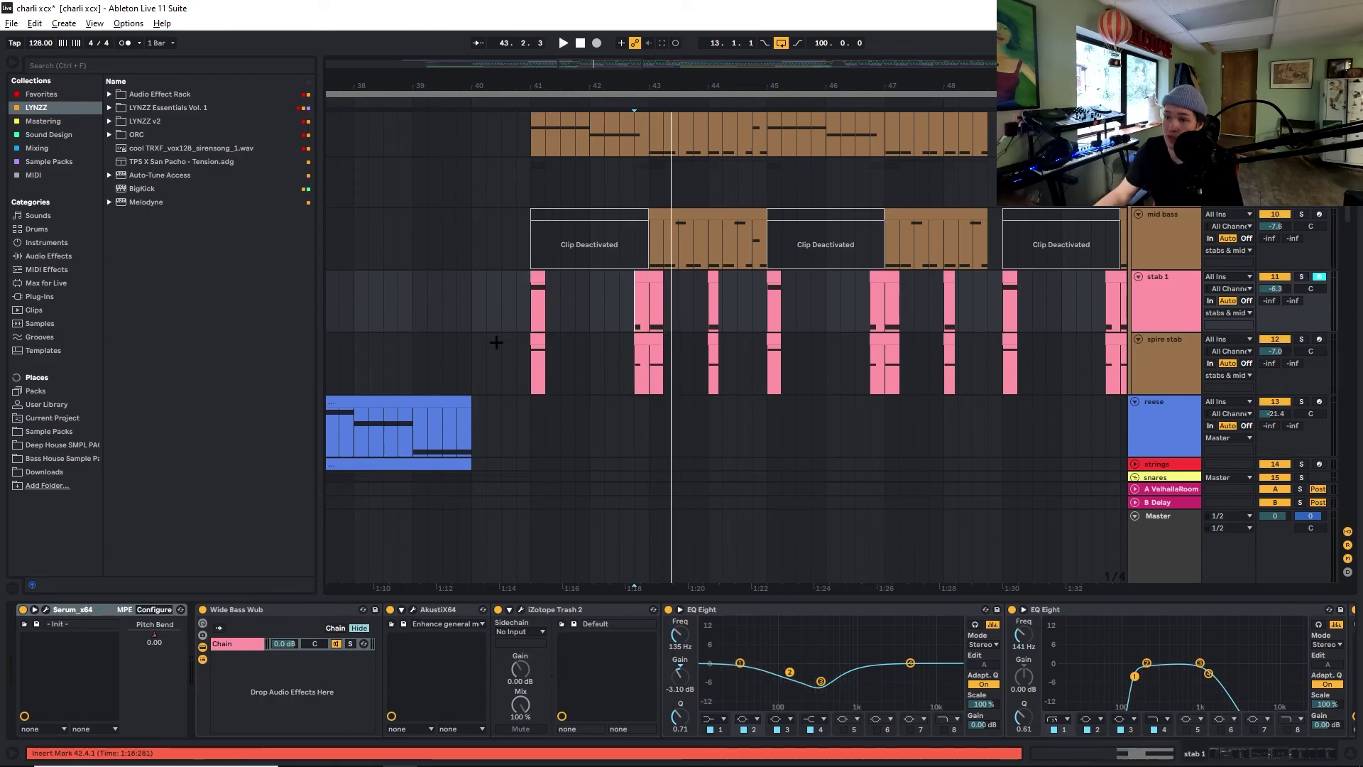
scroll(533, 500, down, 1)
drag(1303, 754, 1146, 744)
scroll(1164, 426, down, 1)
Solo the spire stab track and examine its Spire-1.5 synth settings
click(1159, 312)
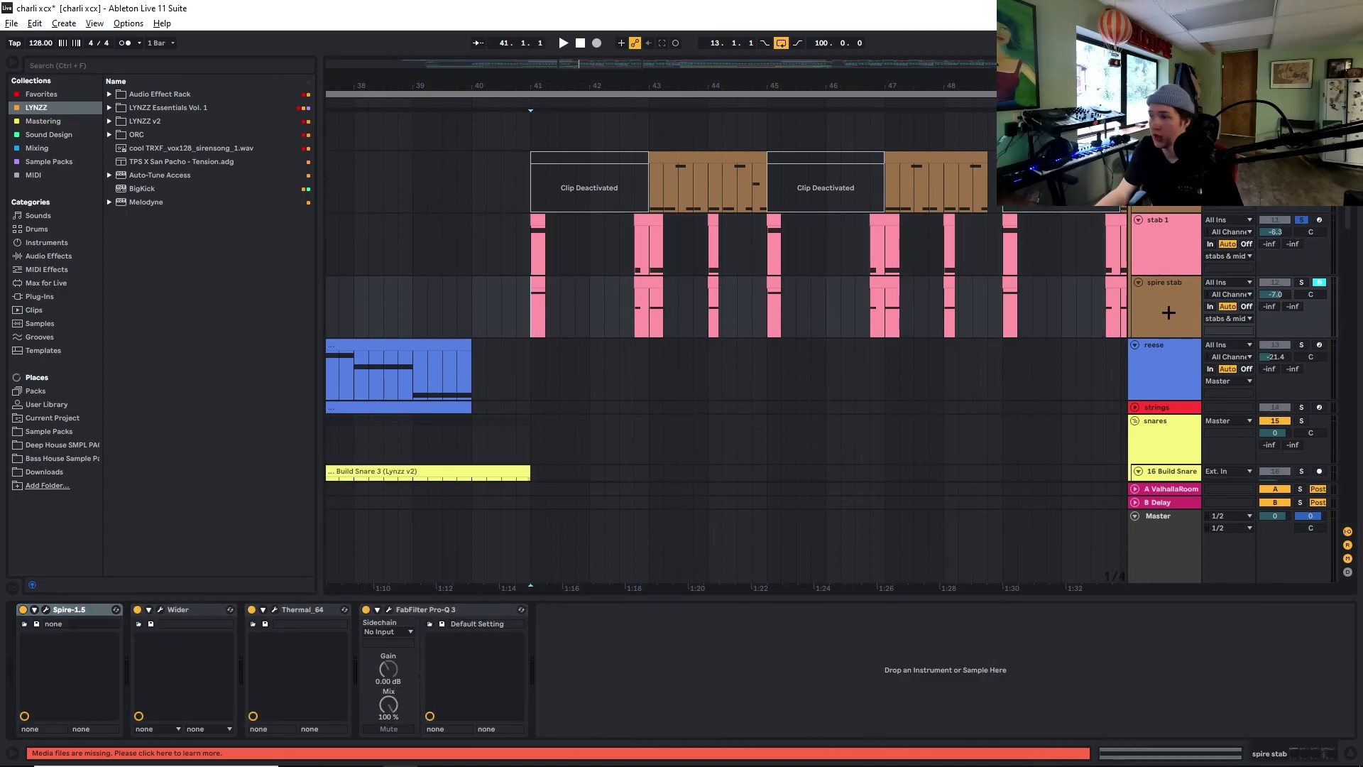
click(1302, 282)
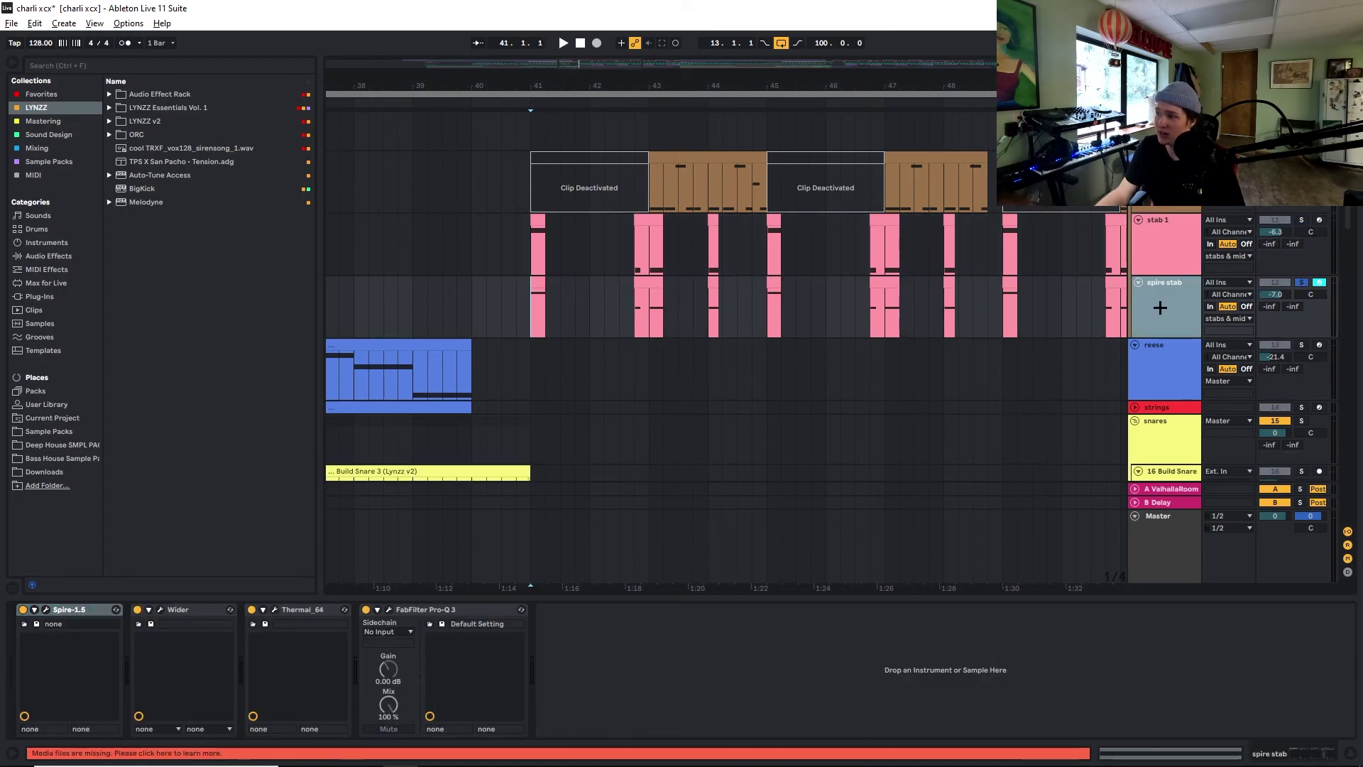
click(45, 609)
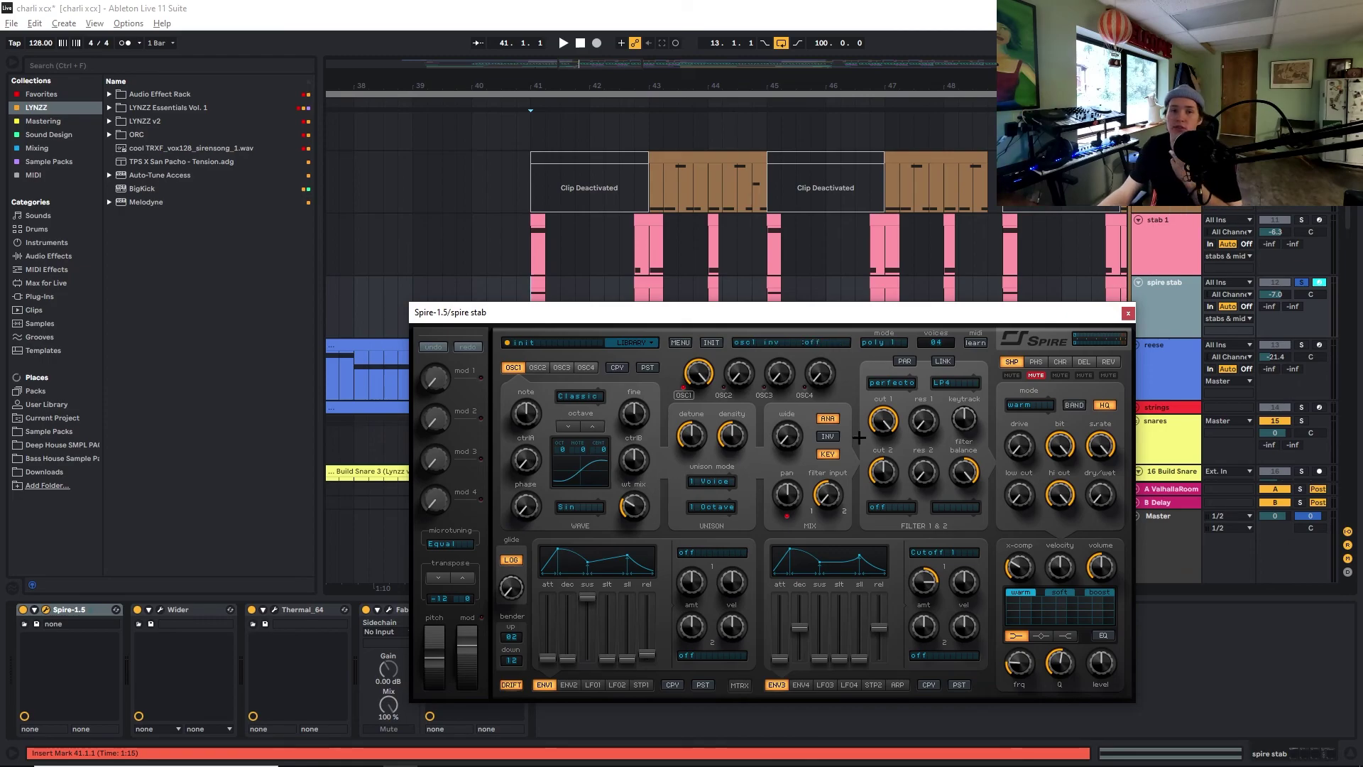
click(1129, 312)
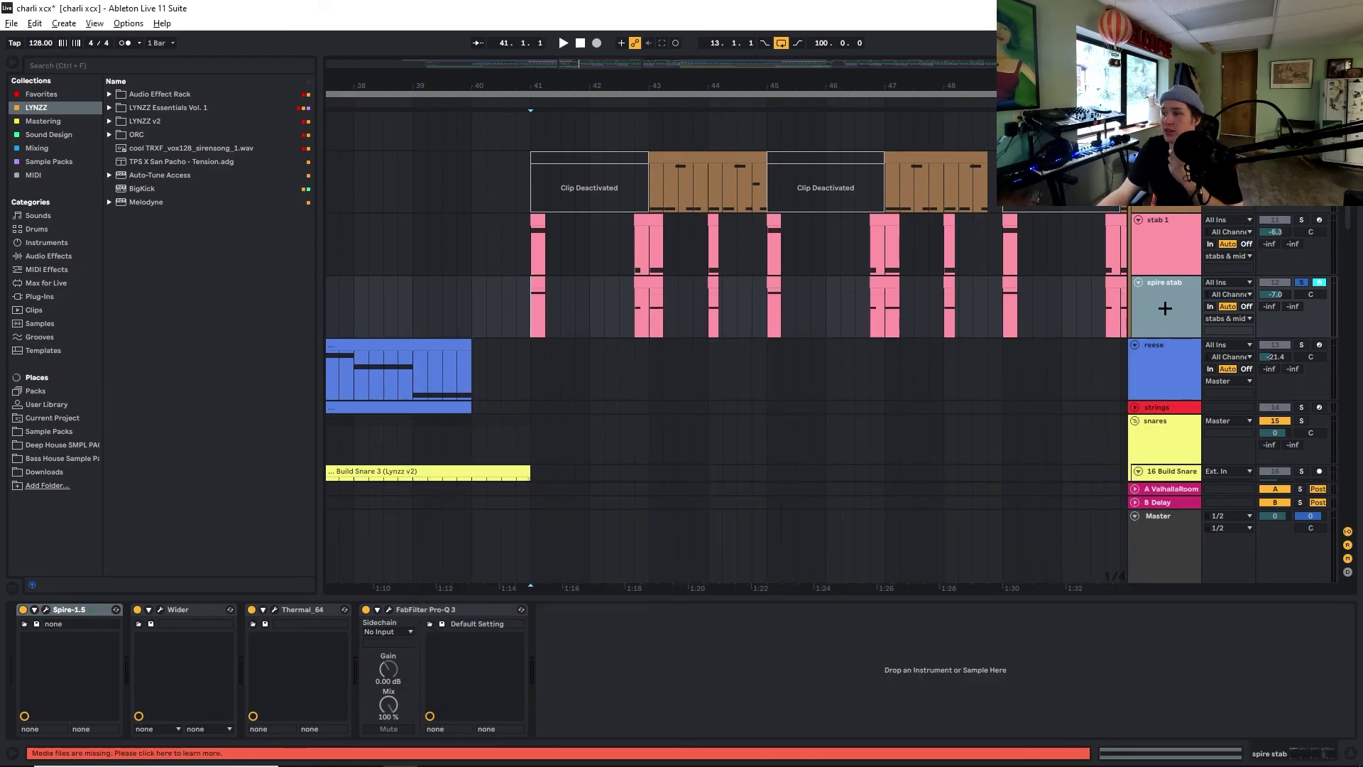
Play the soloed spire stab from bar 41 and return the playback position to 41.1.1
key(space)
click(631, 308)
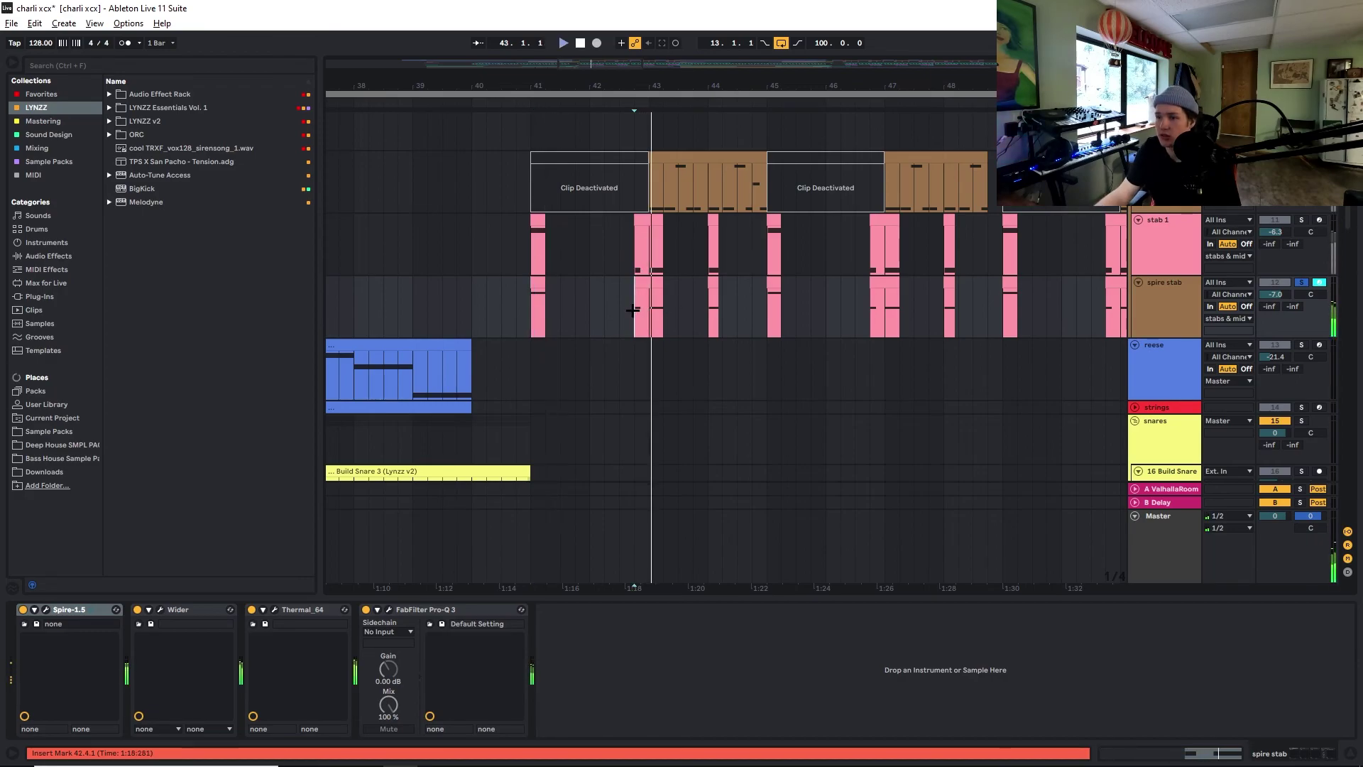
click(727, 310)
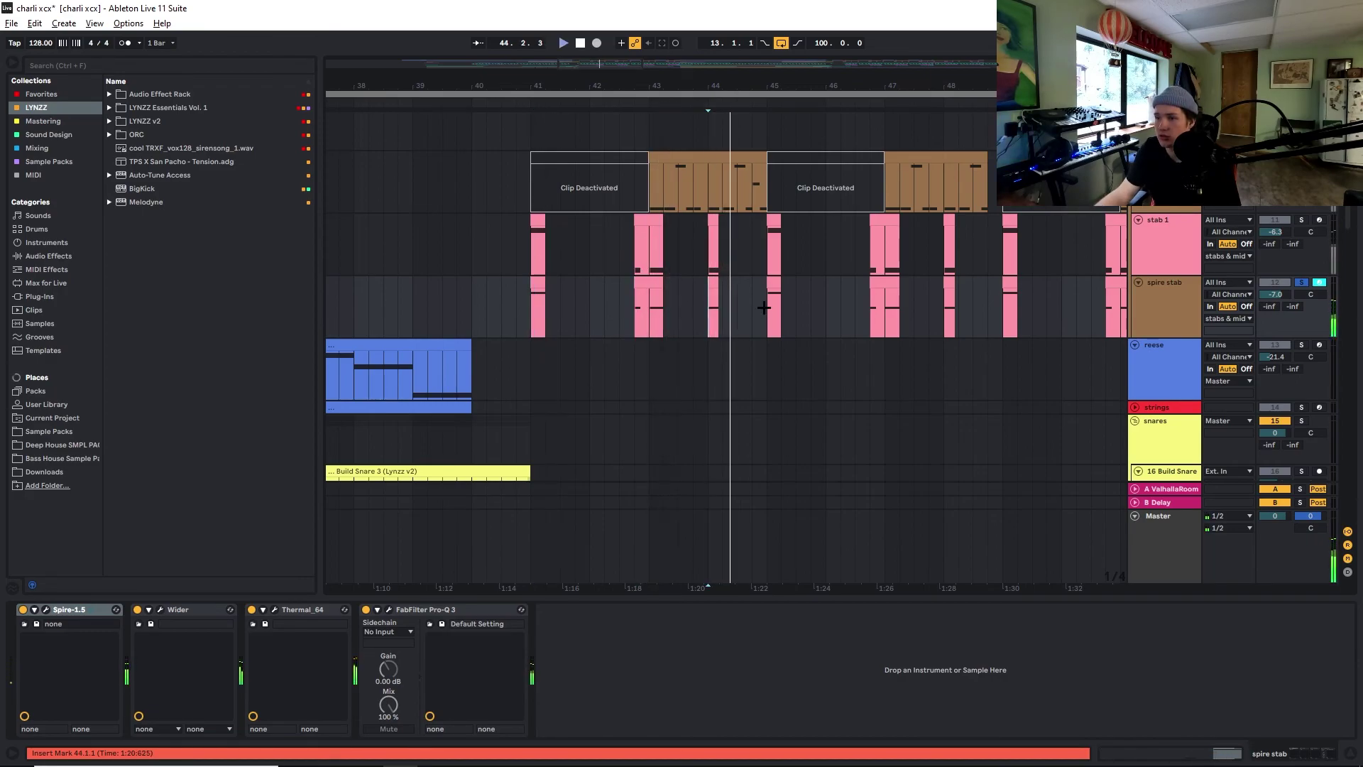
key(space)
click(524, 314)
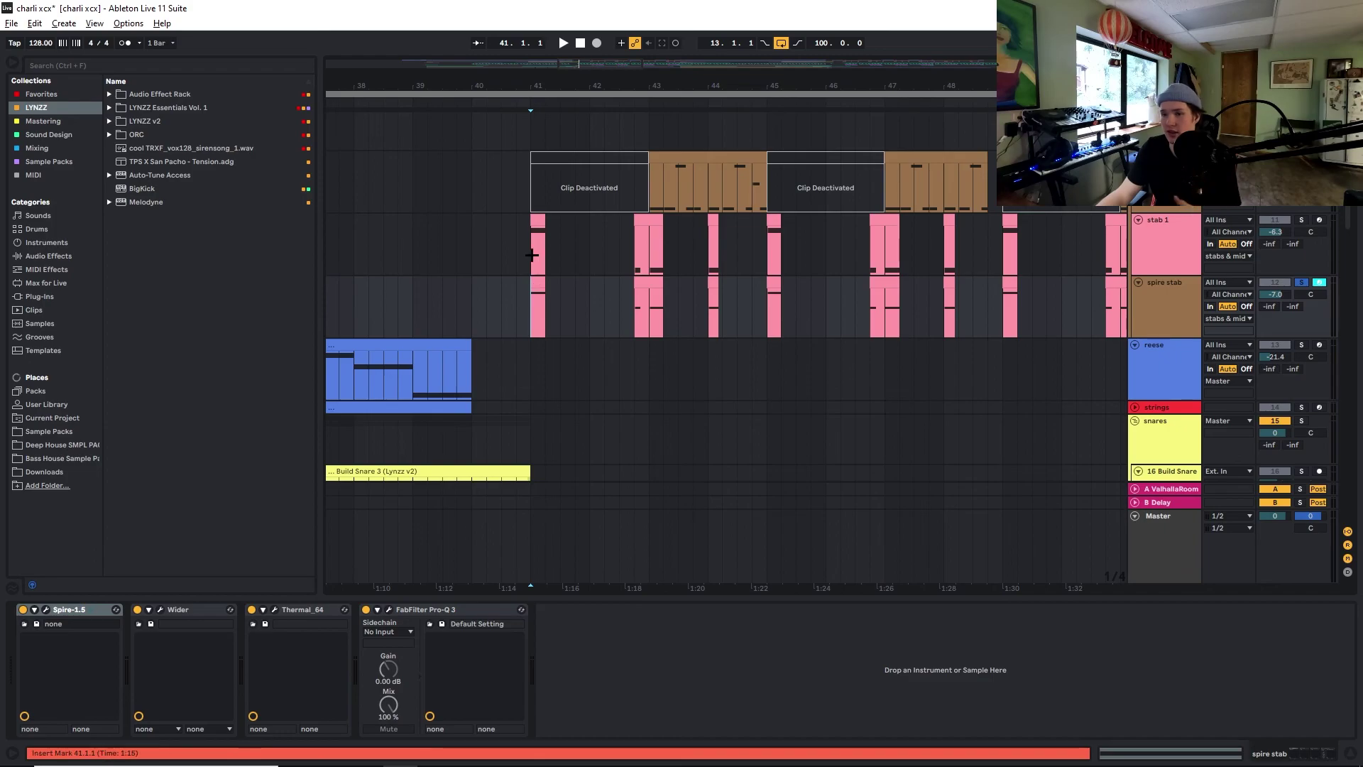
Play the stabs & mid bass group's layers together from 41.1.1 and reset the position to 41.1.1 on stab 1
click(531, 255)
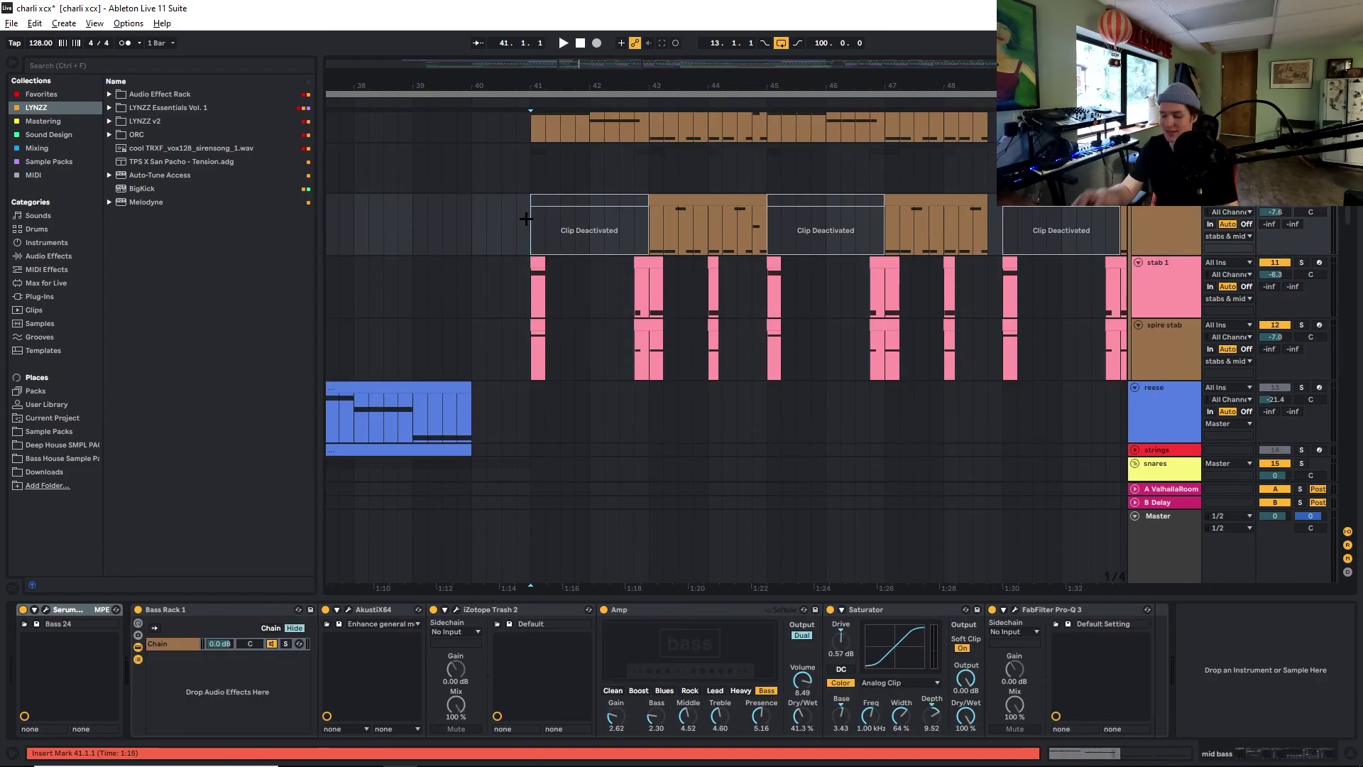
click(637, 295)
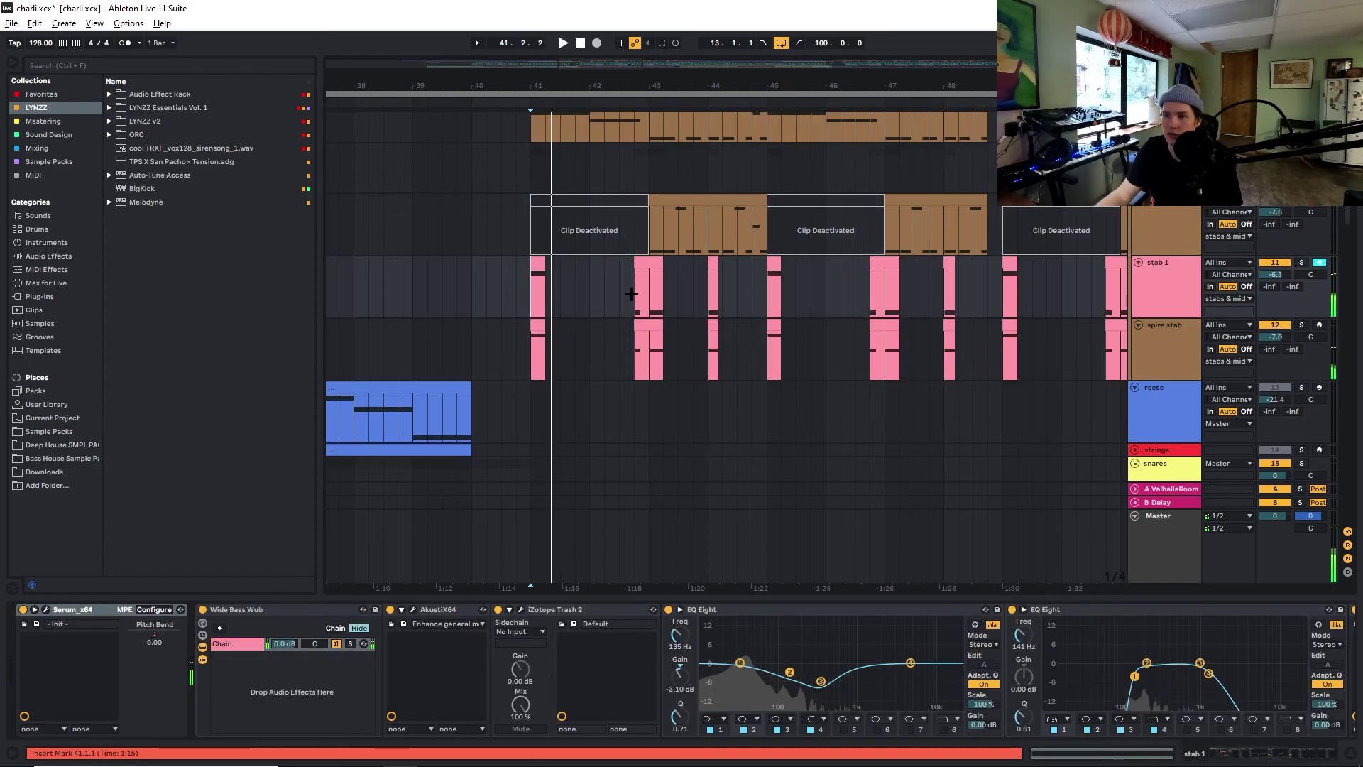
key(space)
key(space)
click(529, 291)
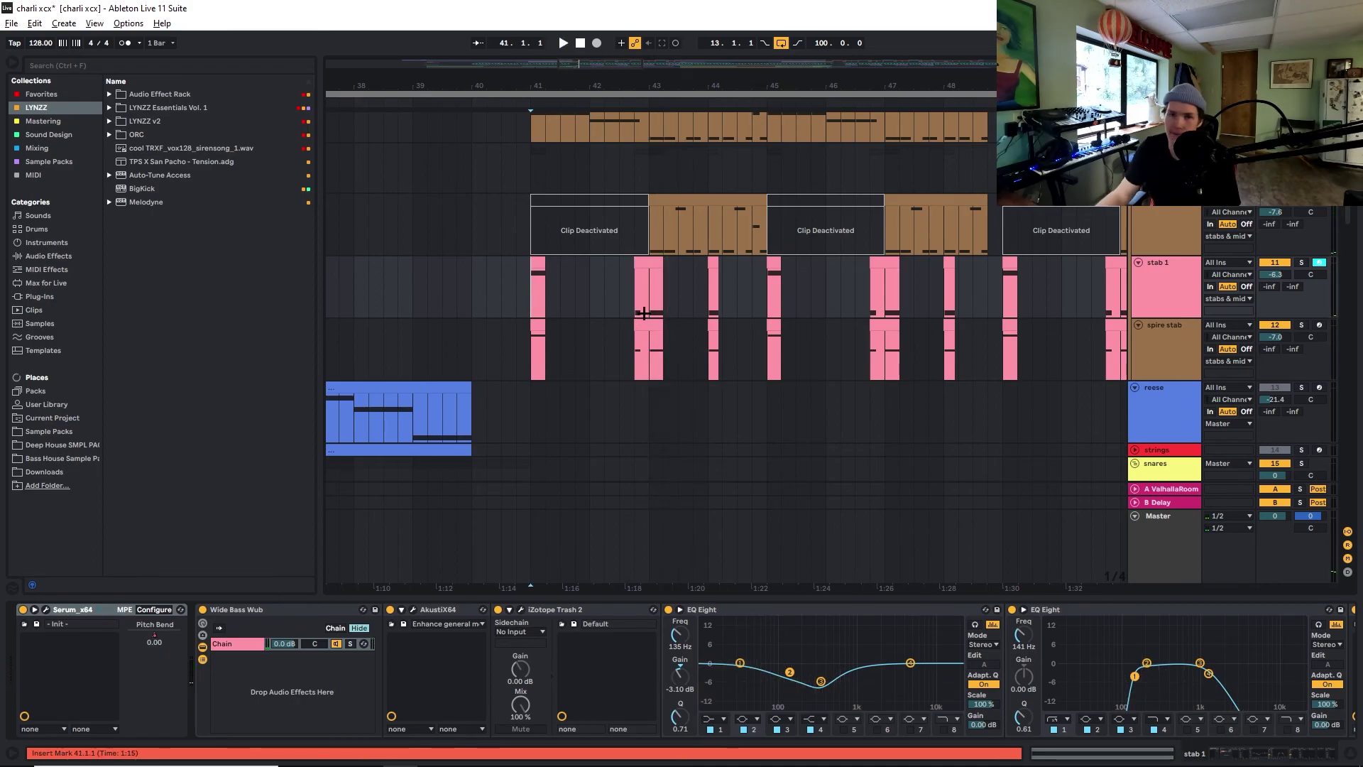
Solo the mid bass track with the playback position at 43.1.1 and bring up its Serum synth for examination
scroll(644, 313, up, 3)
click(664, 364)
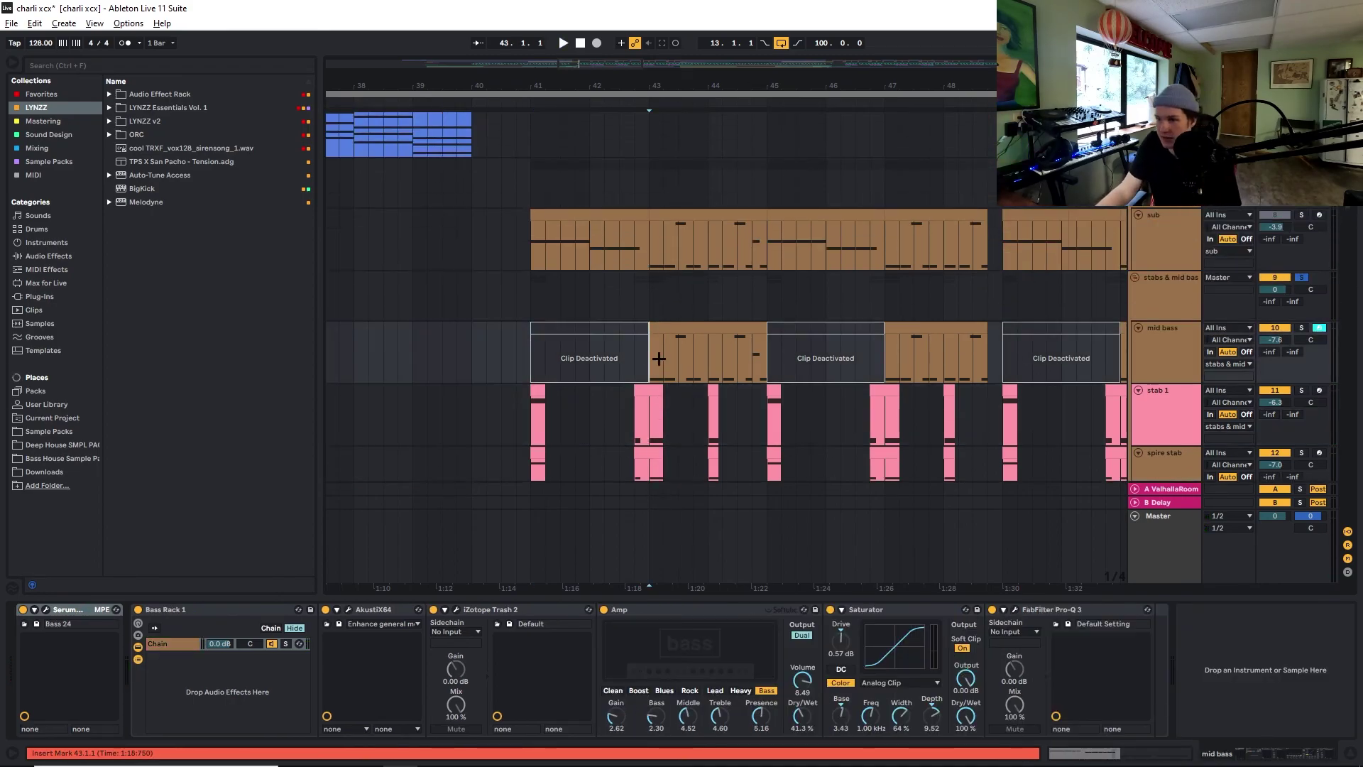
click(1166, 354)
click(1302, 328)
click(1170, 361)
key(0)
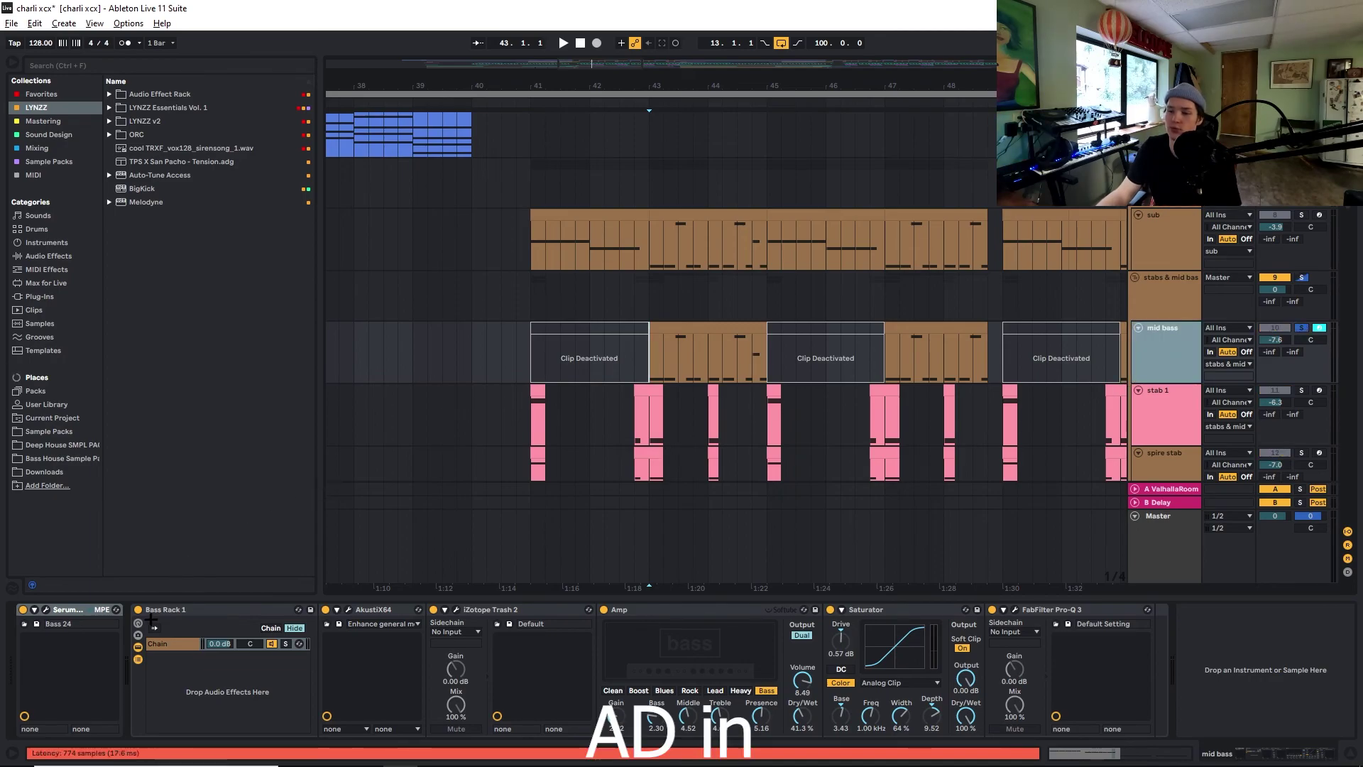
click(47, 609)
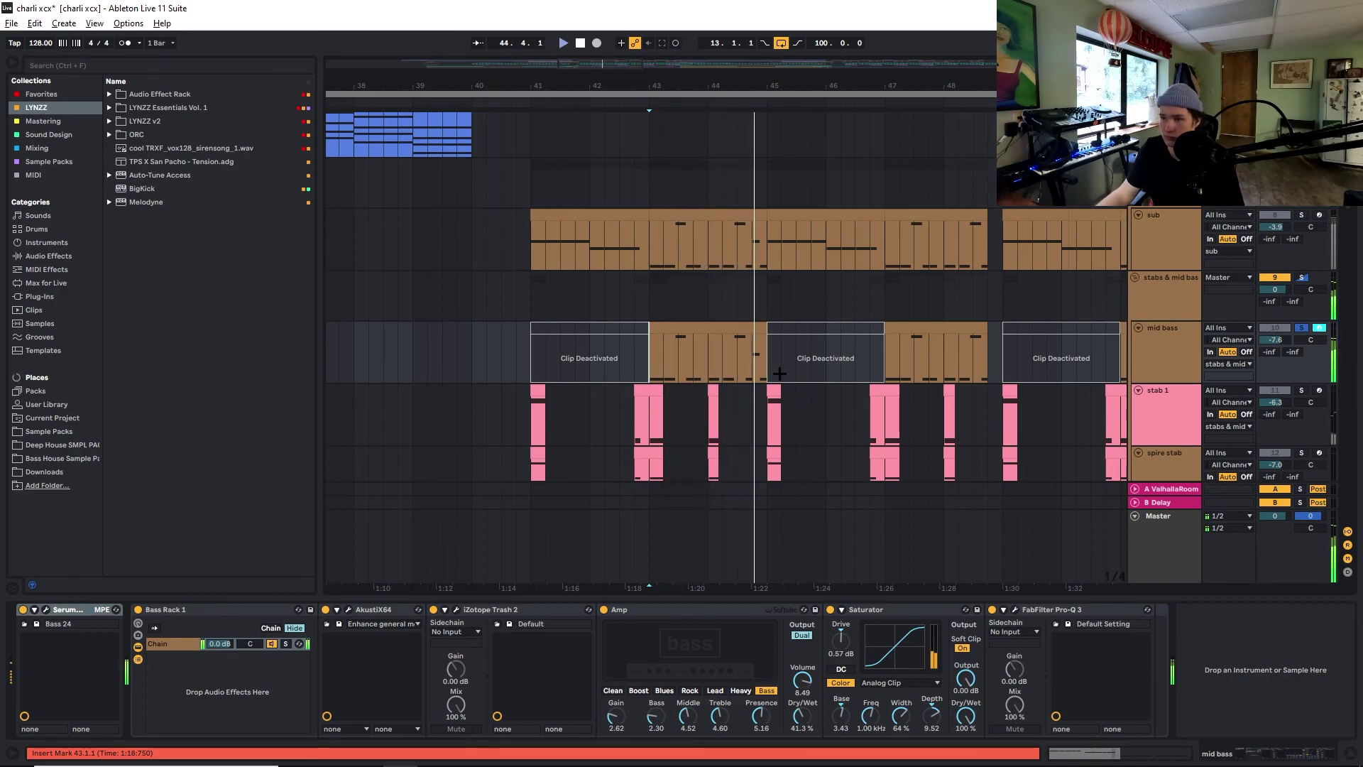
Audition the soloed mid bass from 43.1.1 and place the playback position there on the stabs & mid bass group
key(space)
click(652, 295)
scroll(669, 406, up, 3)
scroll(668, 406, up, 2)
scroll(655, 378, down, 5)
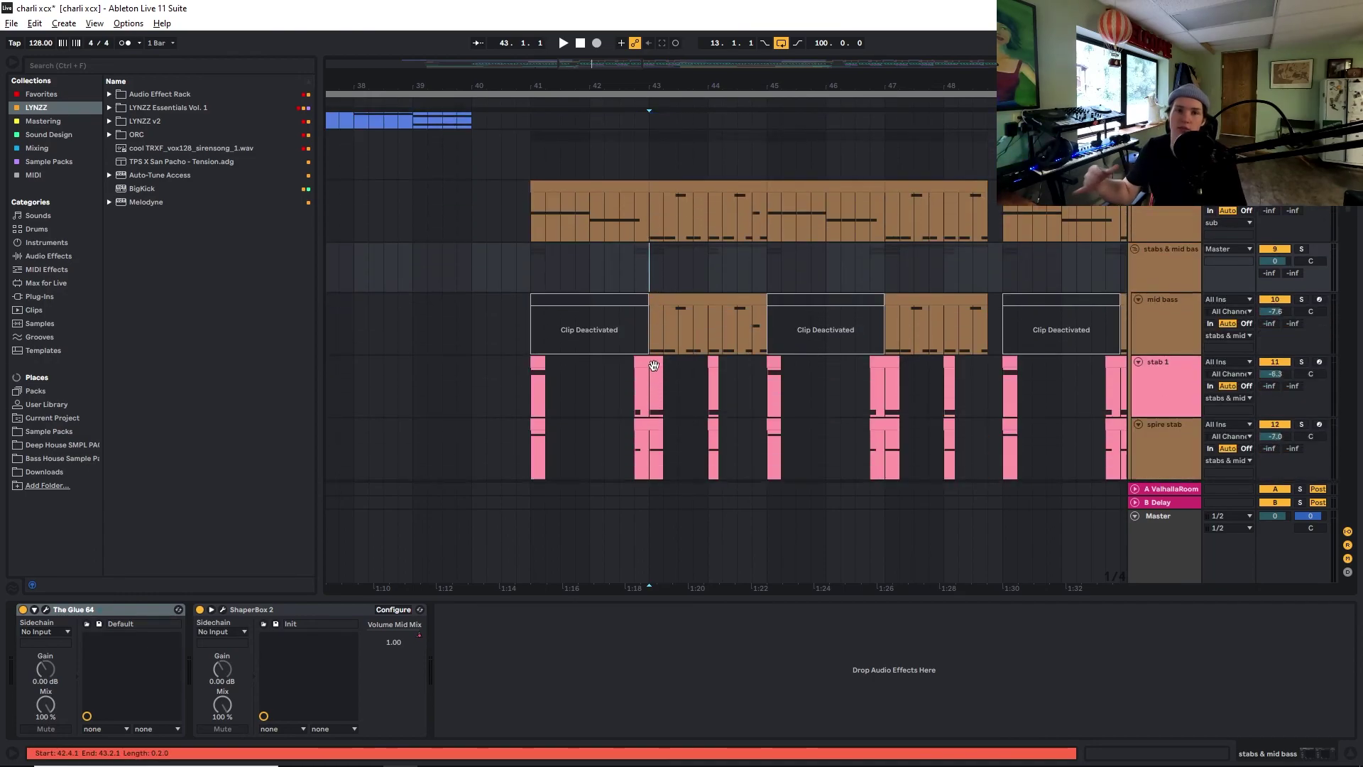
scroll(654, 366, up, 5)
scroll(692, 419, down, 2)
scroll(689, 401, down, 2)
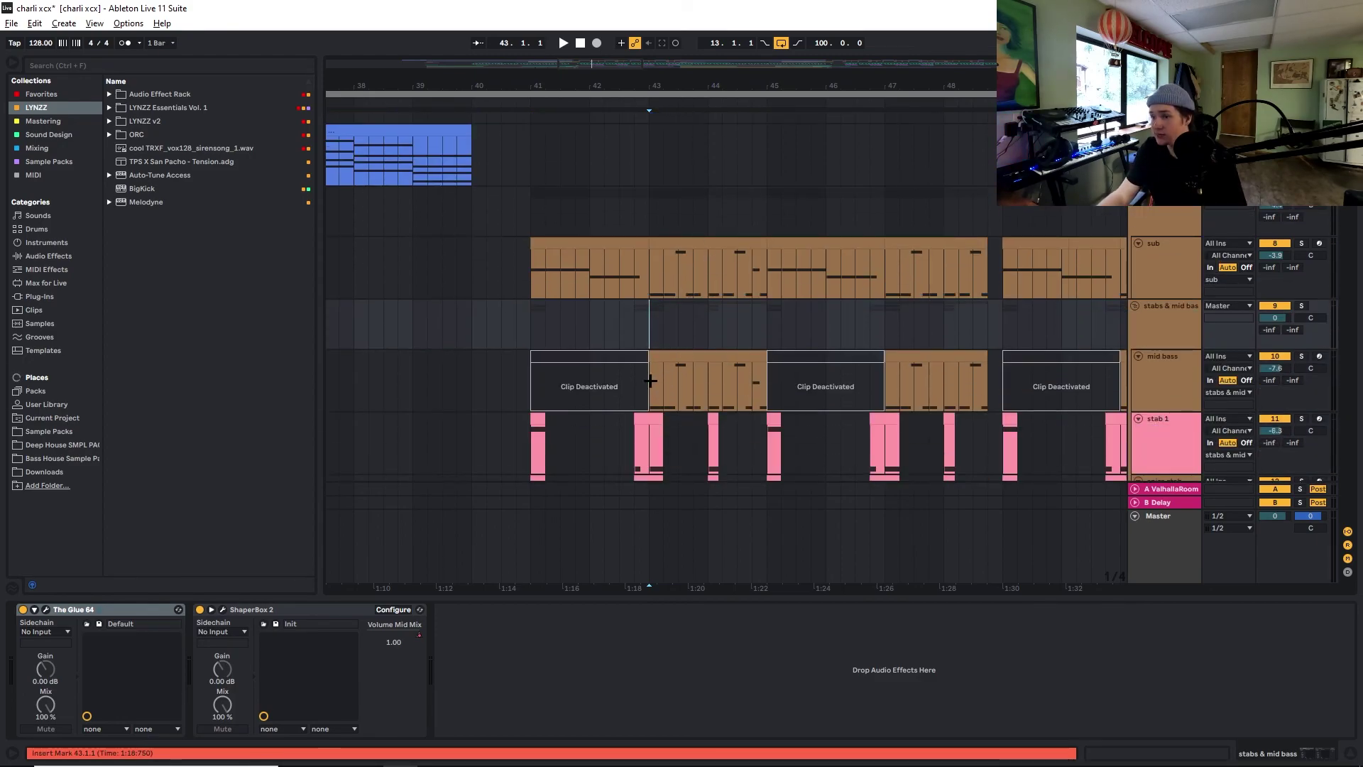
Place the playback position at 41.1.1 on the main lead track and look over the lead and harmony clips
scroll(651, 381, up, 7)
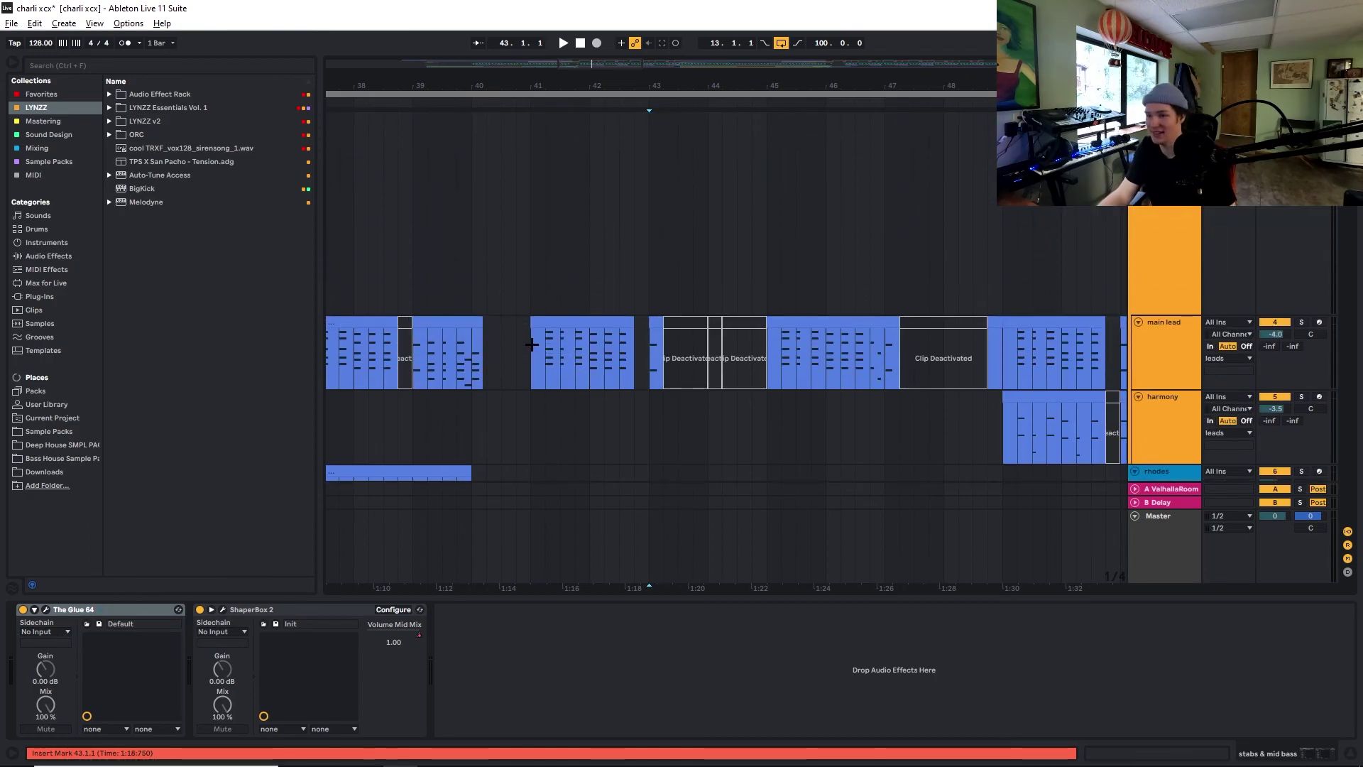
click(532, 345)
scroll(601, 362, up, 2)
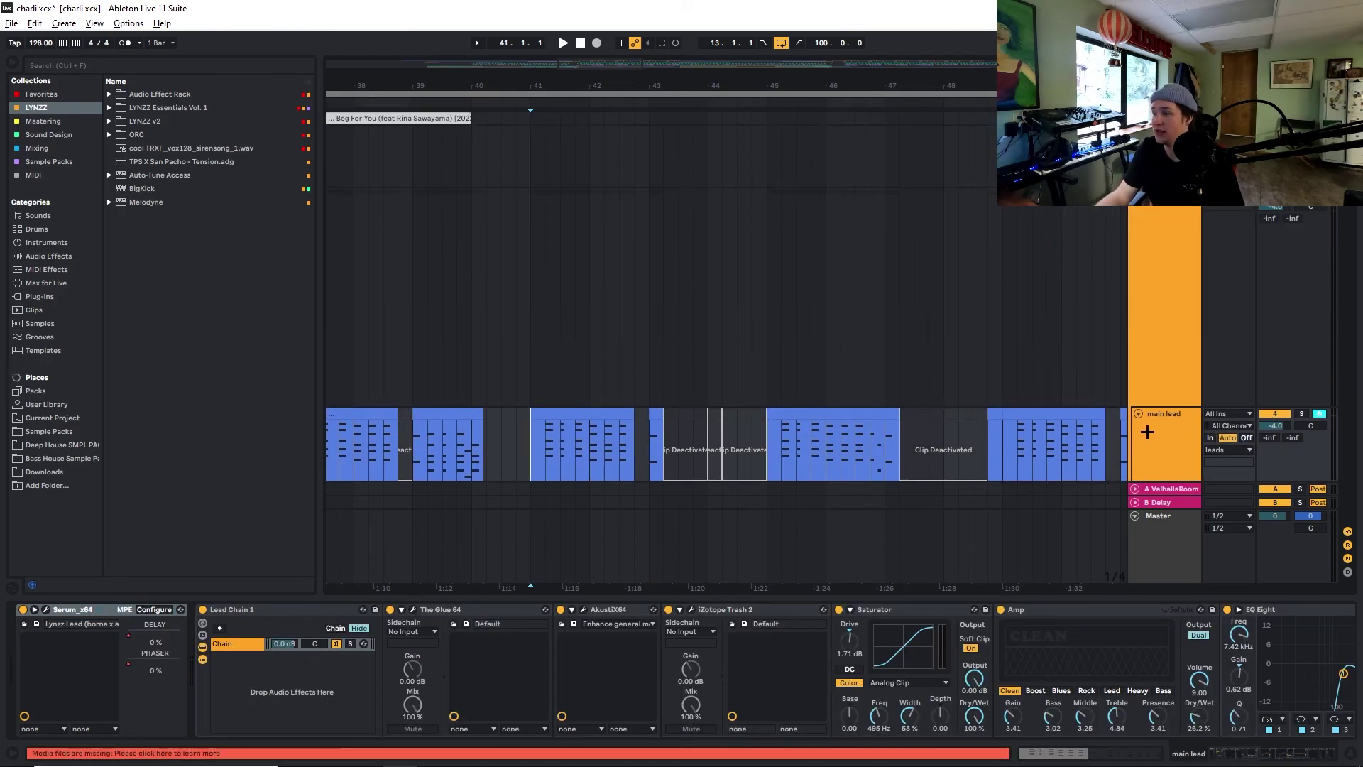
scroll(694, 359, down, 3)
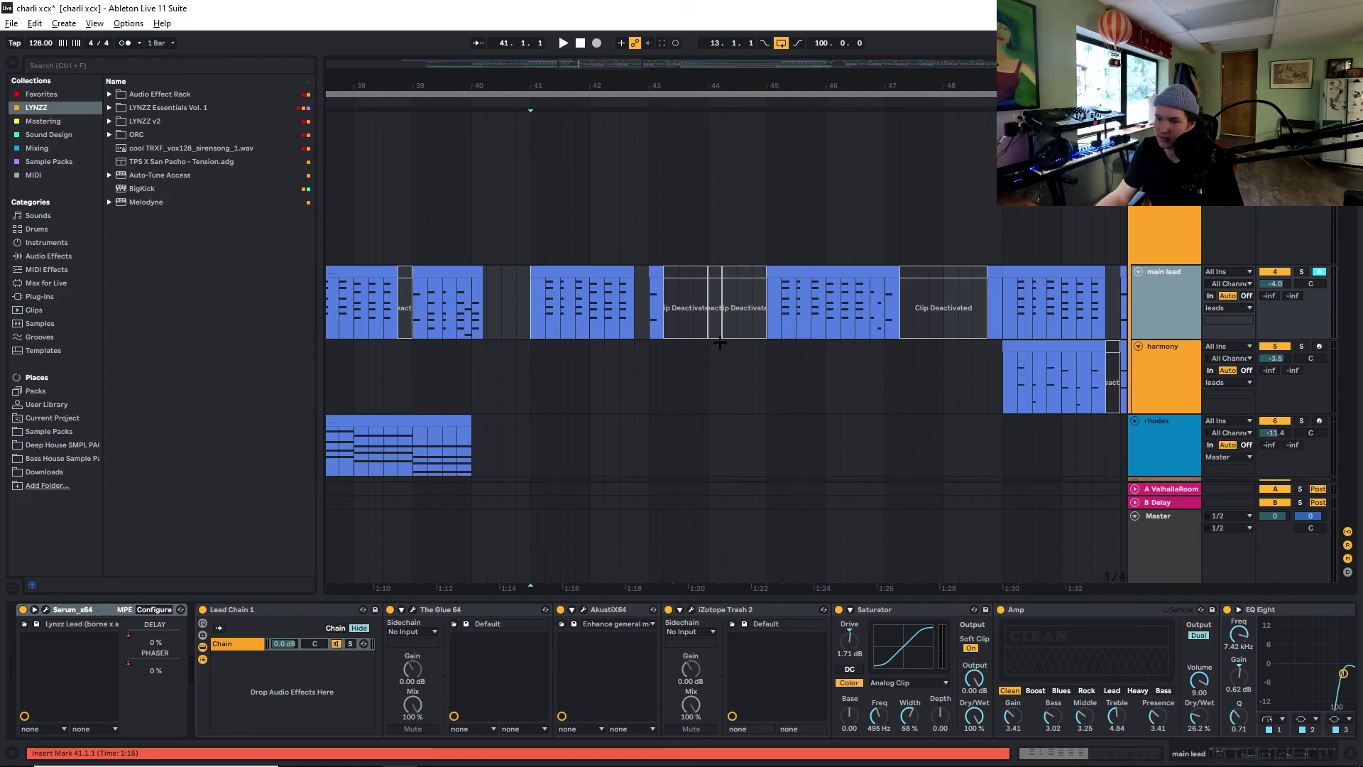
scroll(720, 343, up, 2)
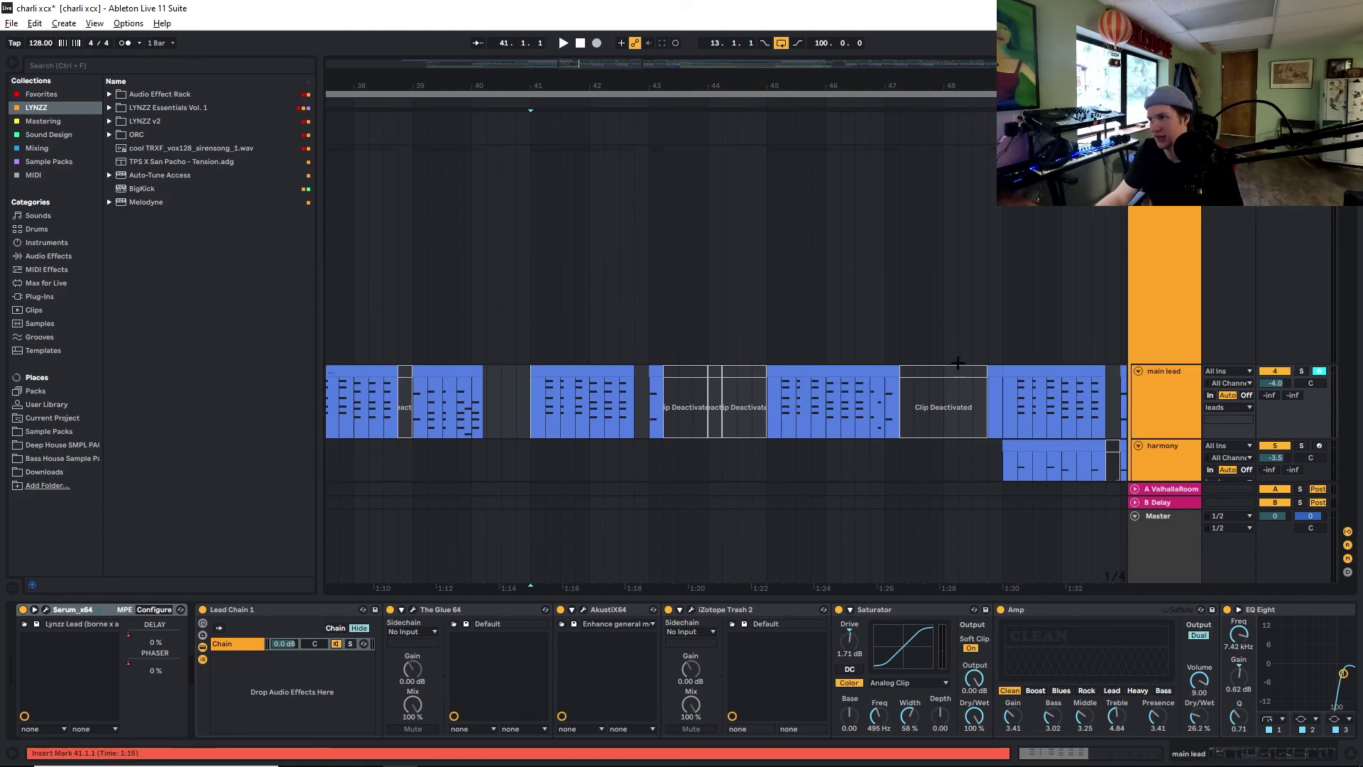
scroll(561, 391, down, 1)
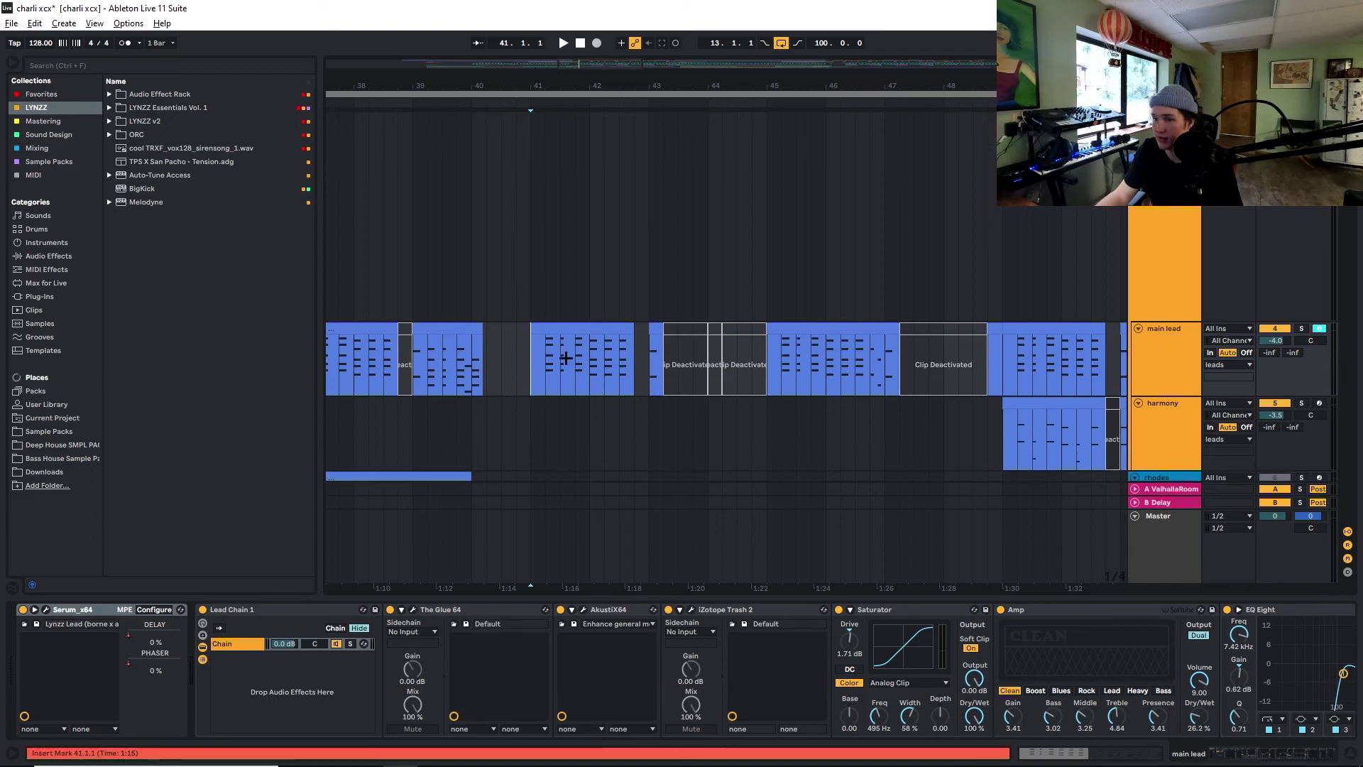
Open the main lead clip at bar 41 and examine the A4 and C5 notes in its first chords
double_click(586, 332)
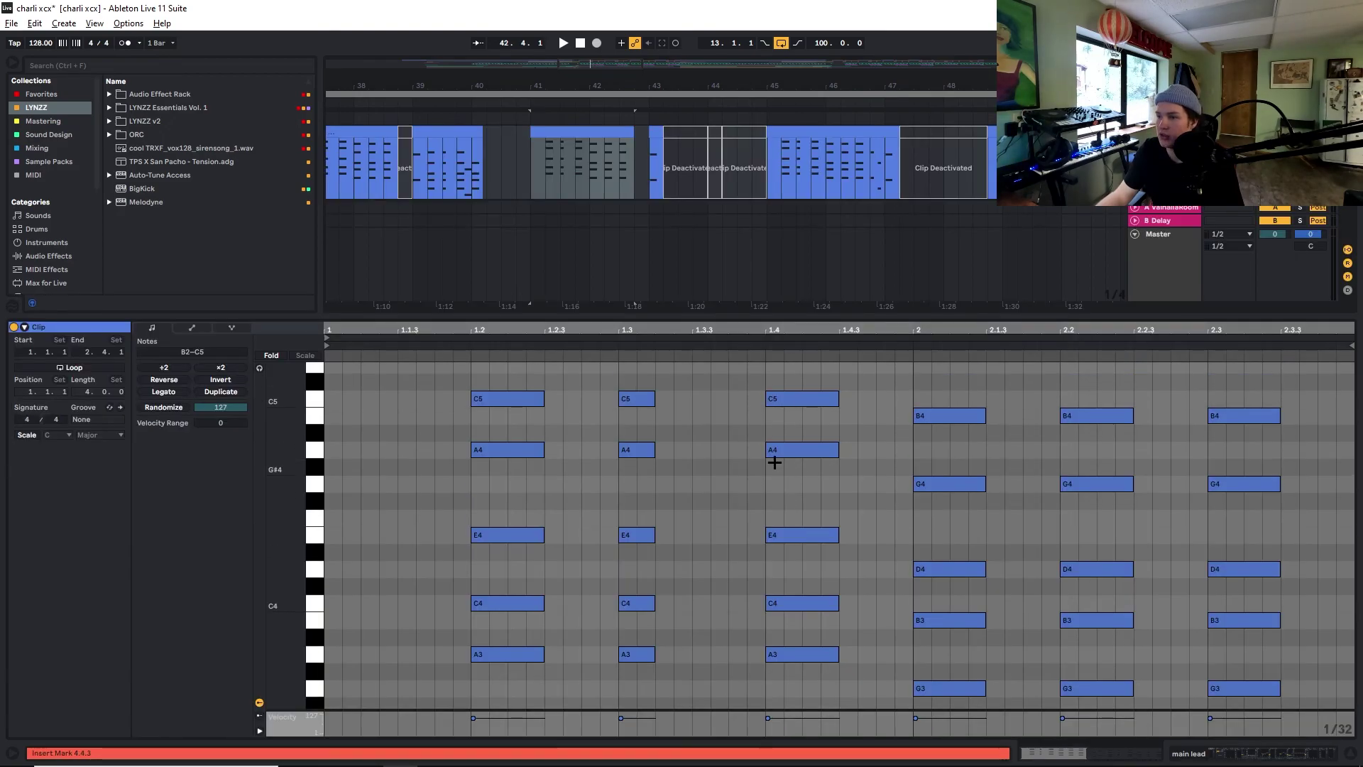
scroll(711, 447, up, 1)
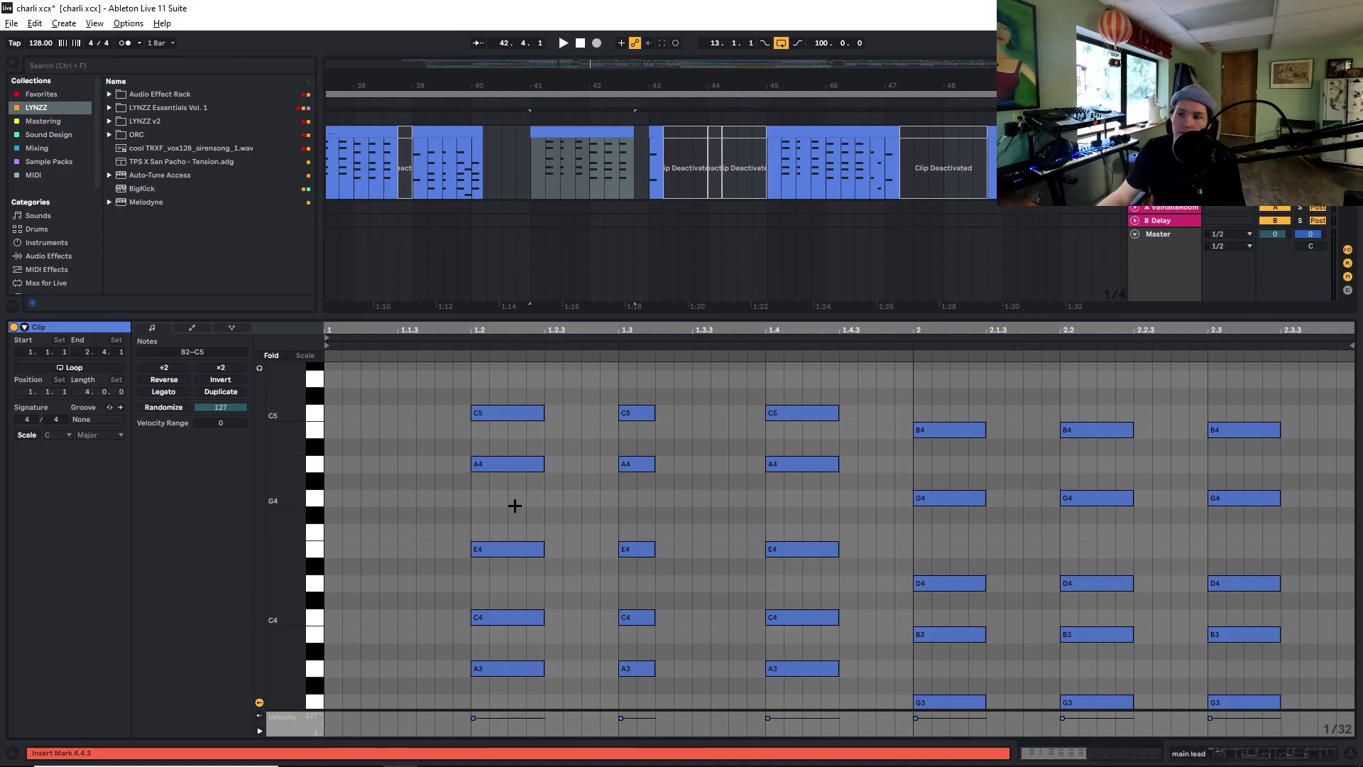
scroll(529, 529, down, 2)
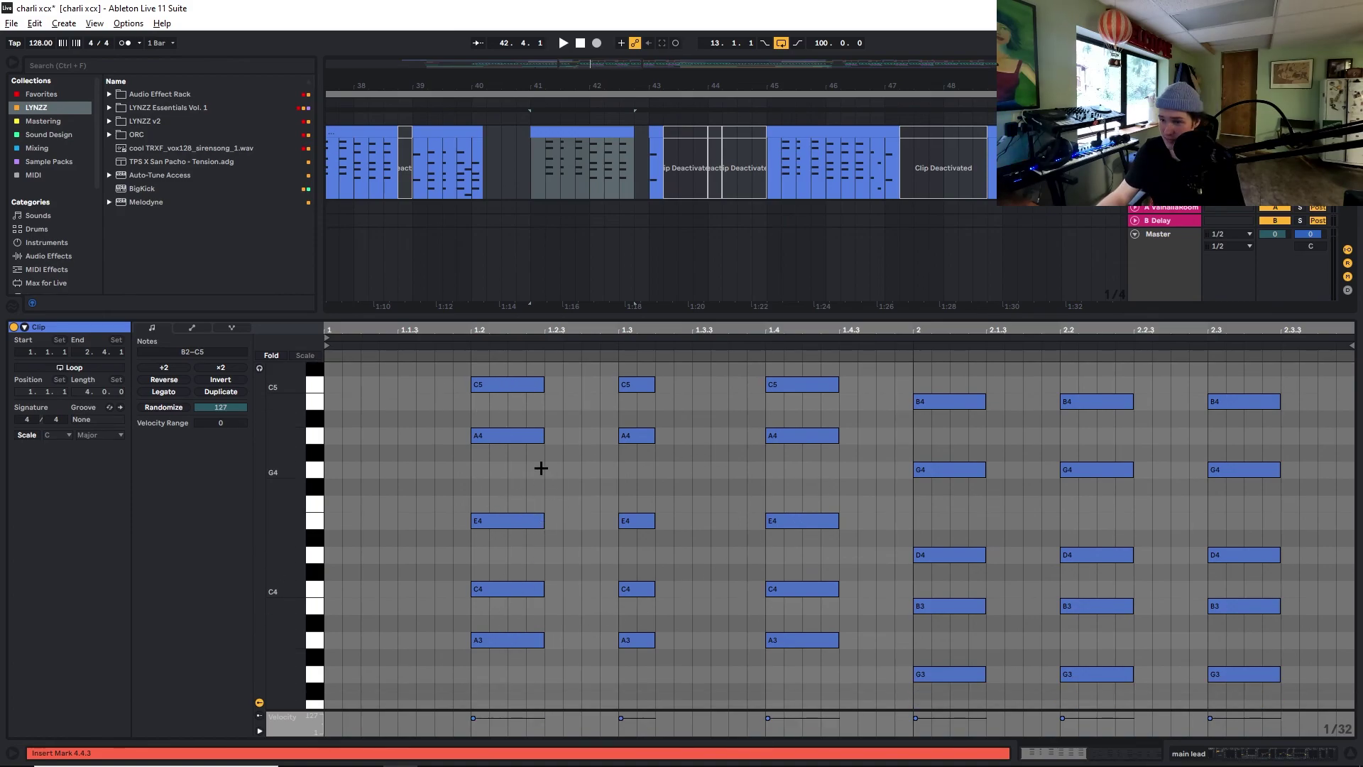
drag(511, 463, 863, 443)
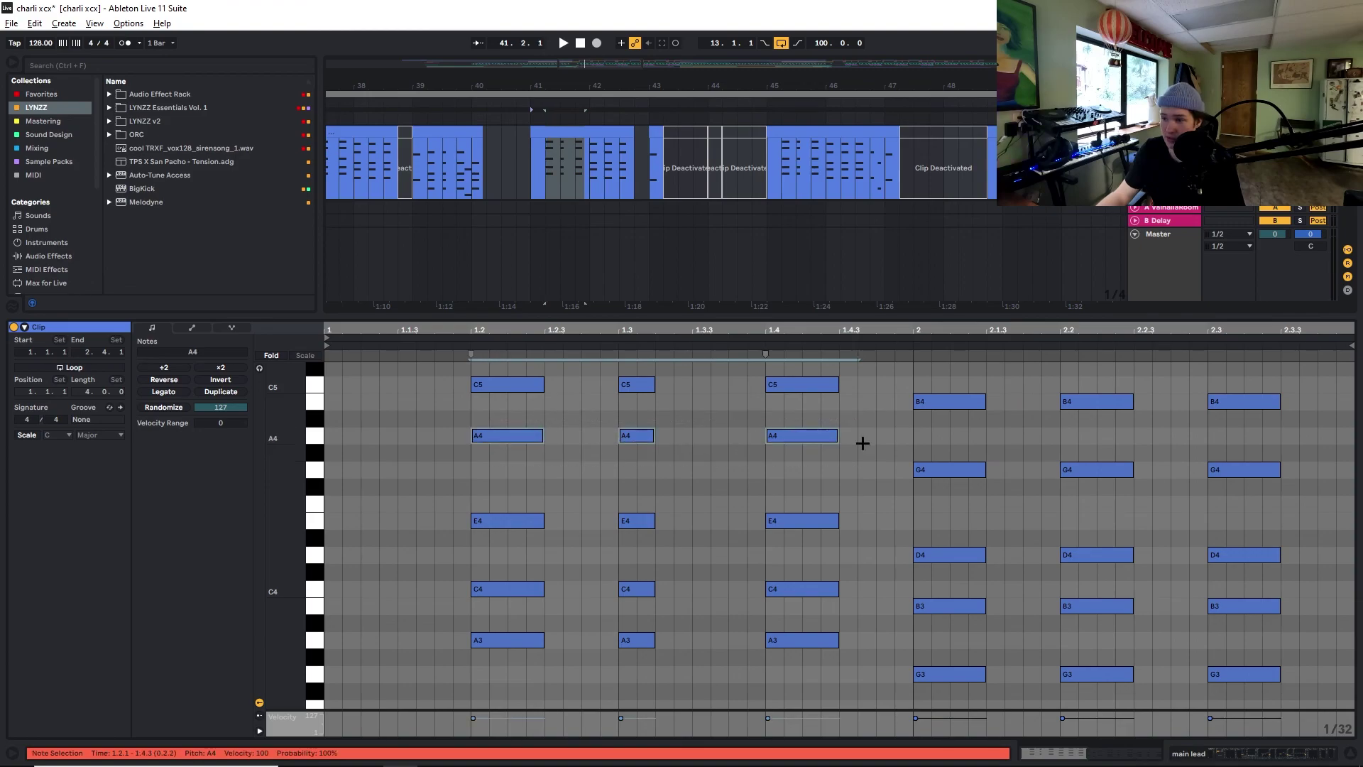
click(739, 471)
drag(494, 410, 838, 385)
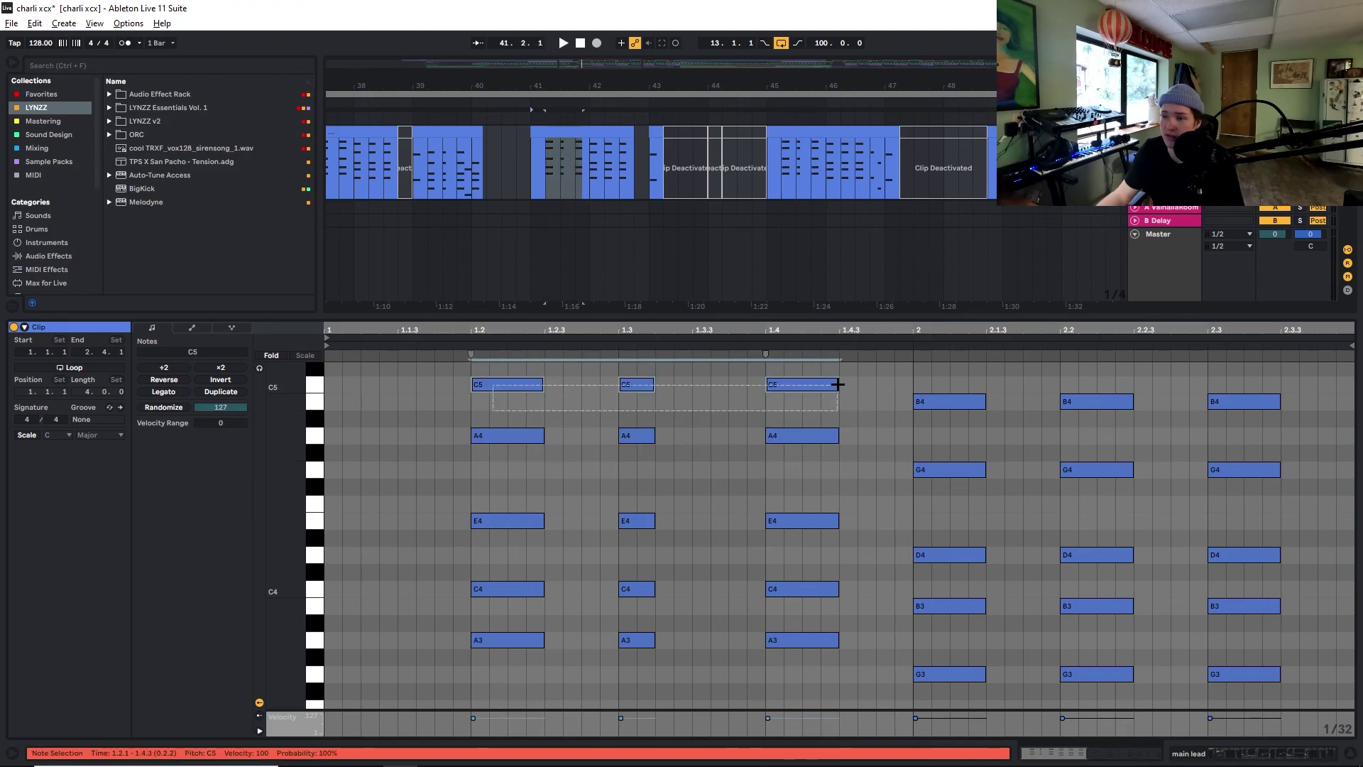
click(867, 402)
Deactivate the upper G4–C5 notes of the main lead clip's chords and place the playback position at 41.2.1
scroll(849, 484, up, 2)
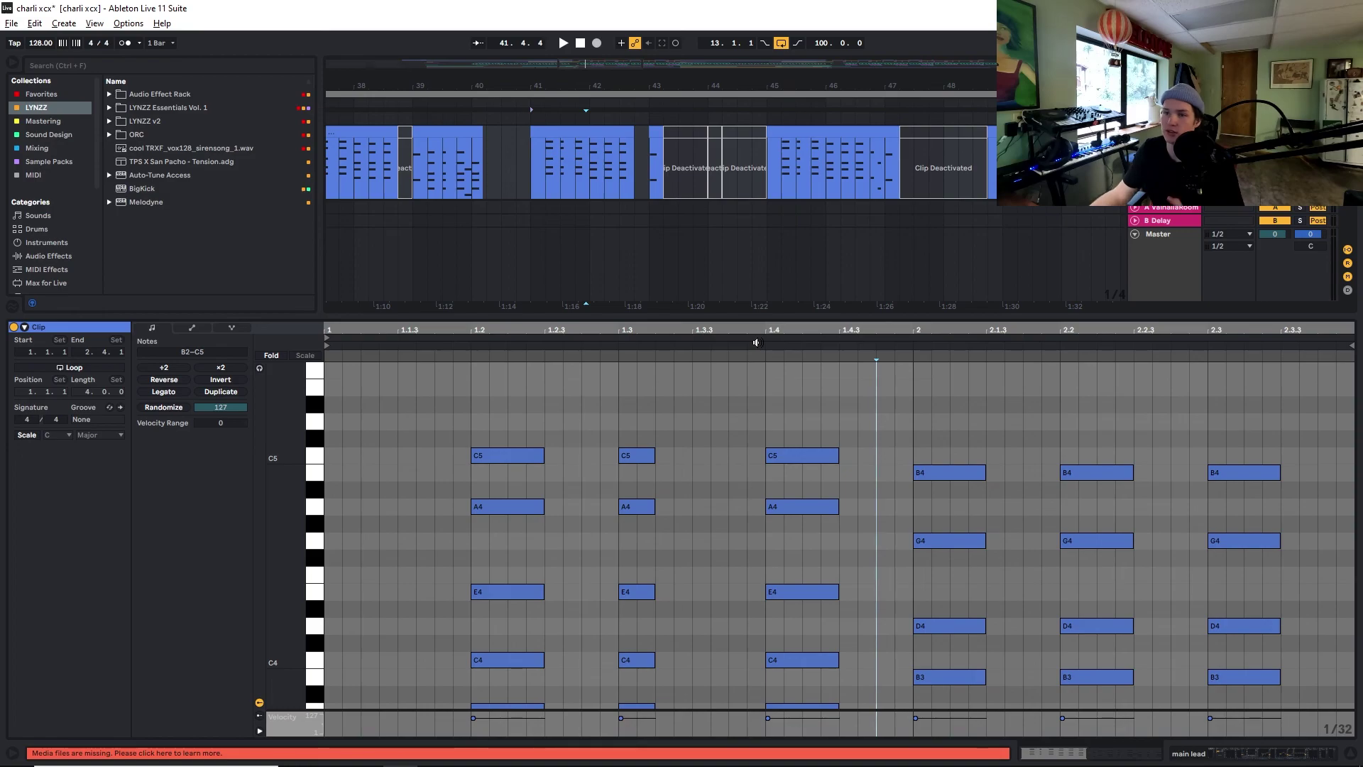
scroll(660, 433, down, 1)
drag(460, 389, 1219, 516)
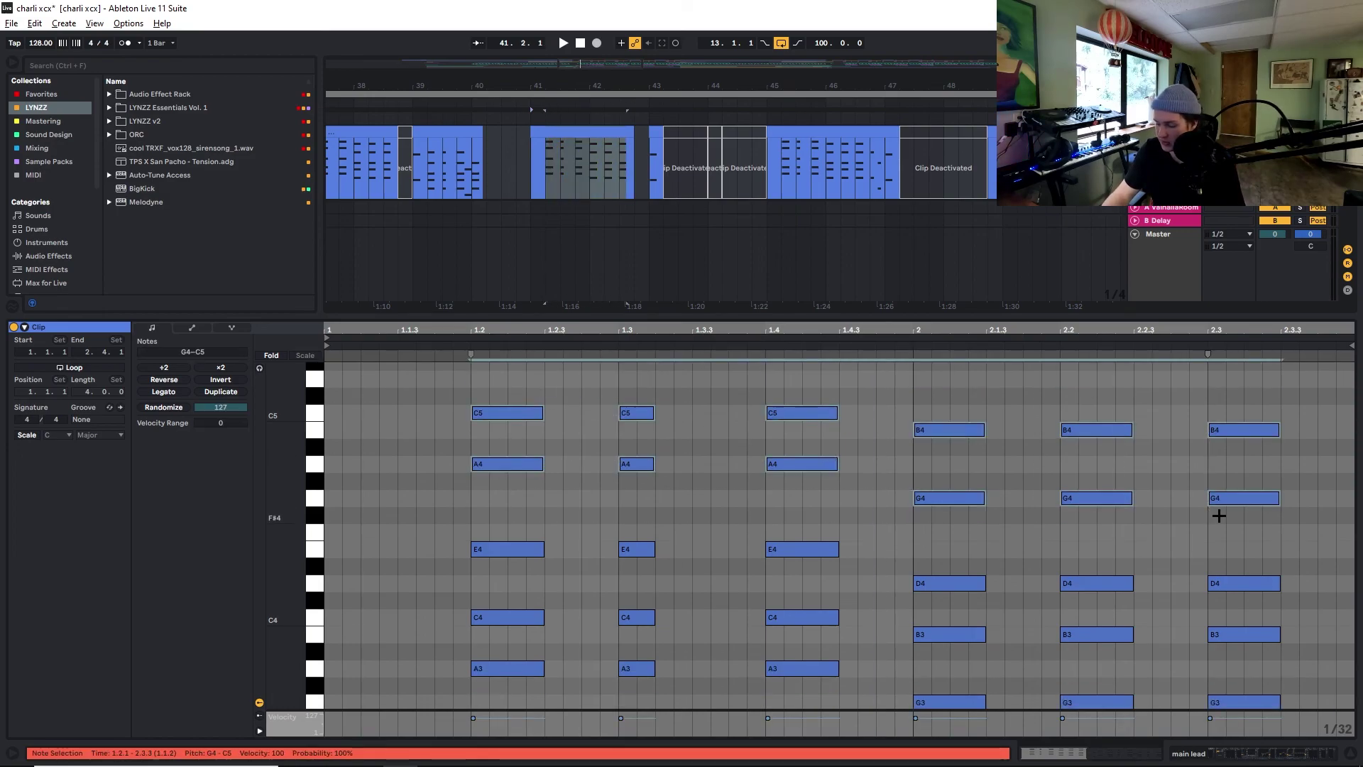
key(0)
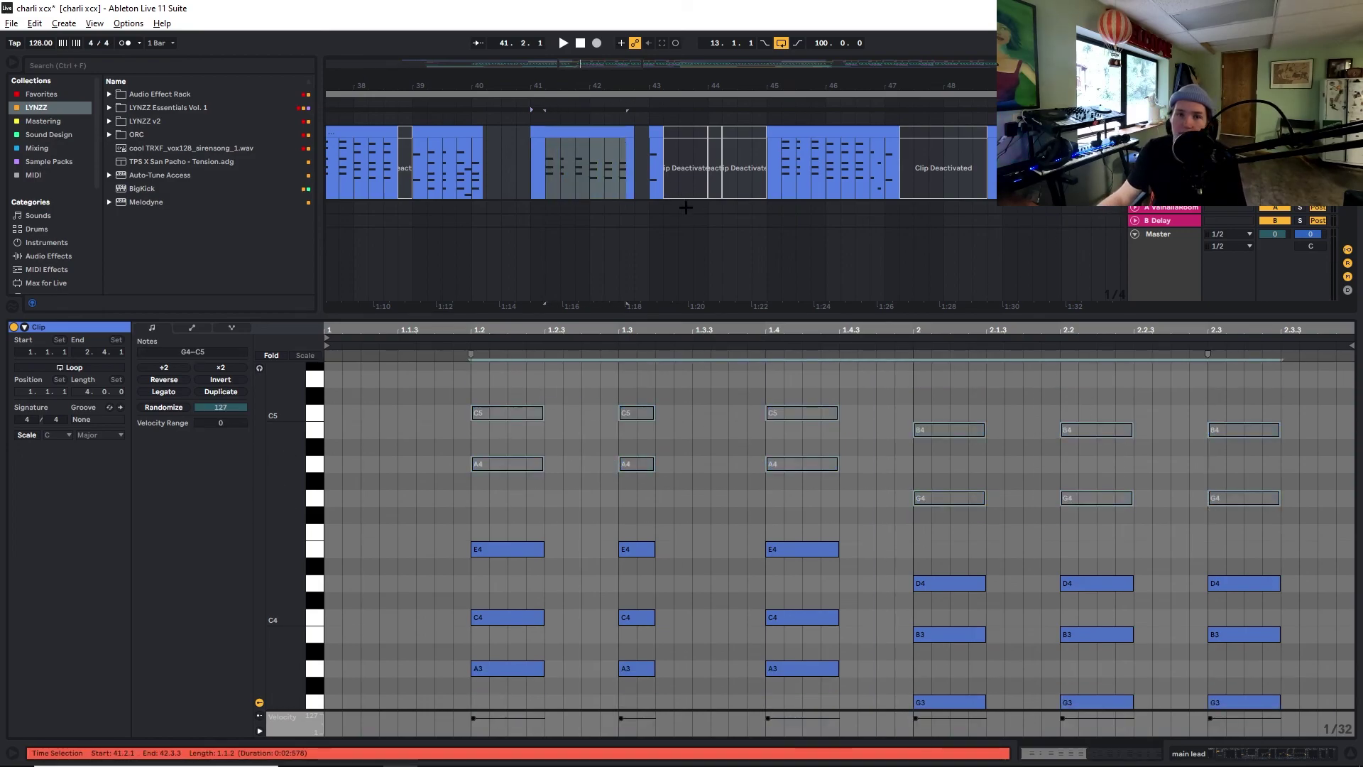
click(540, 165)
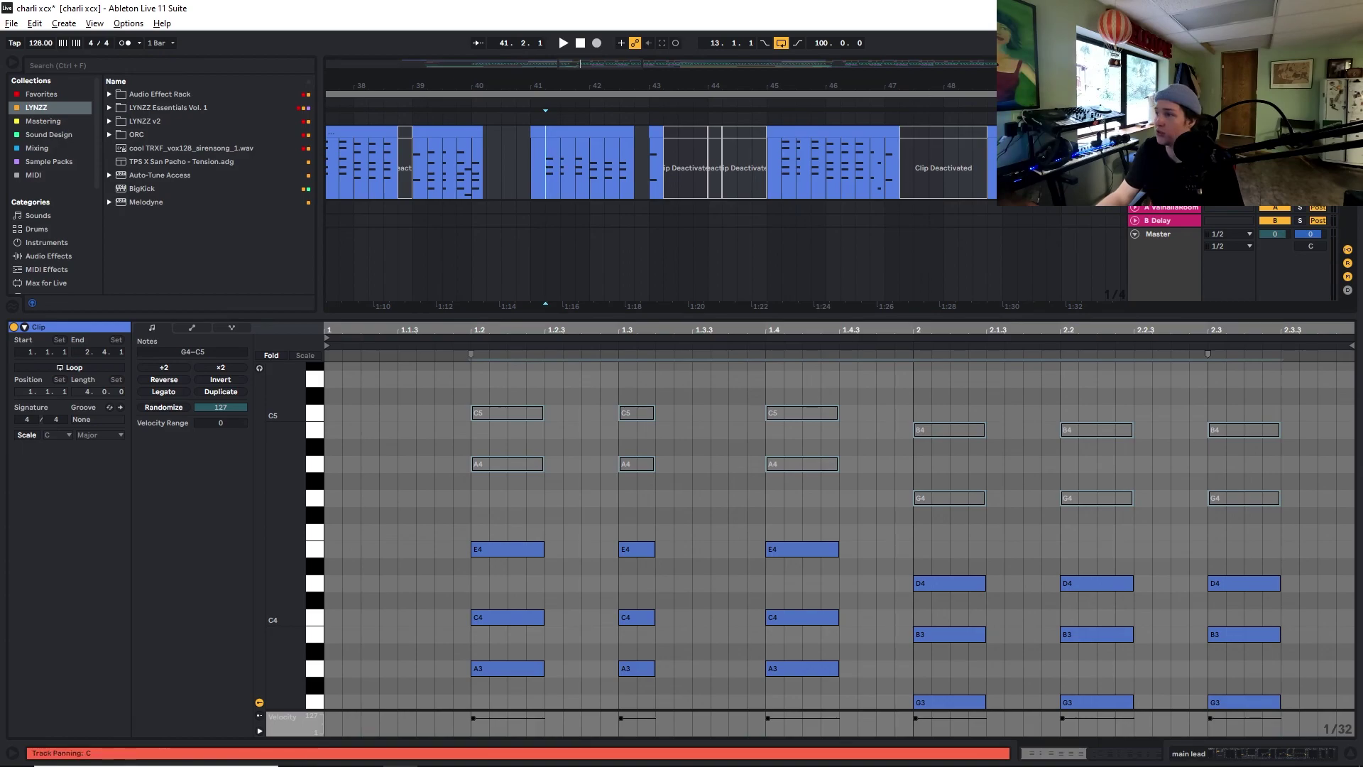
Audition the main lead clip from 41.1.1, reopening it to check the upper G4–C5 chord notes between playbacks
key(shift+Tab)
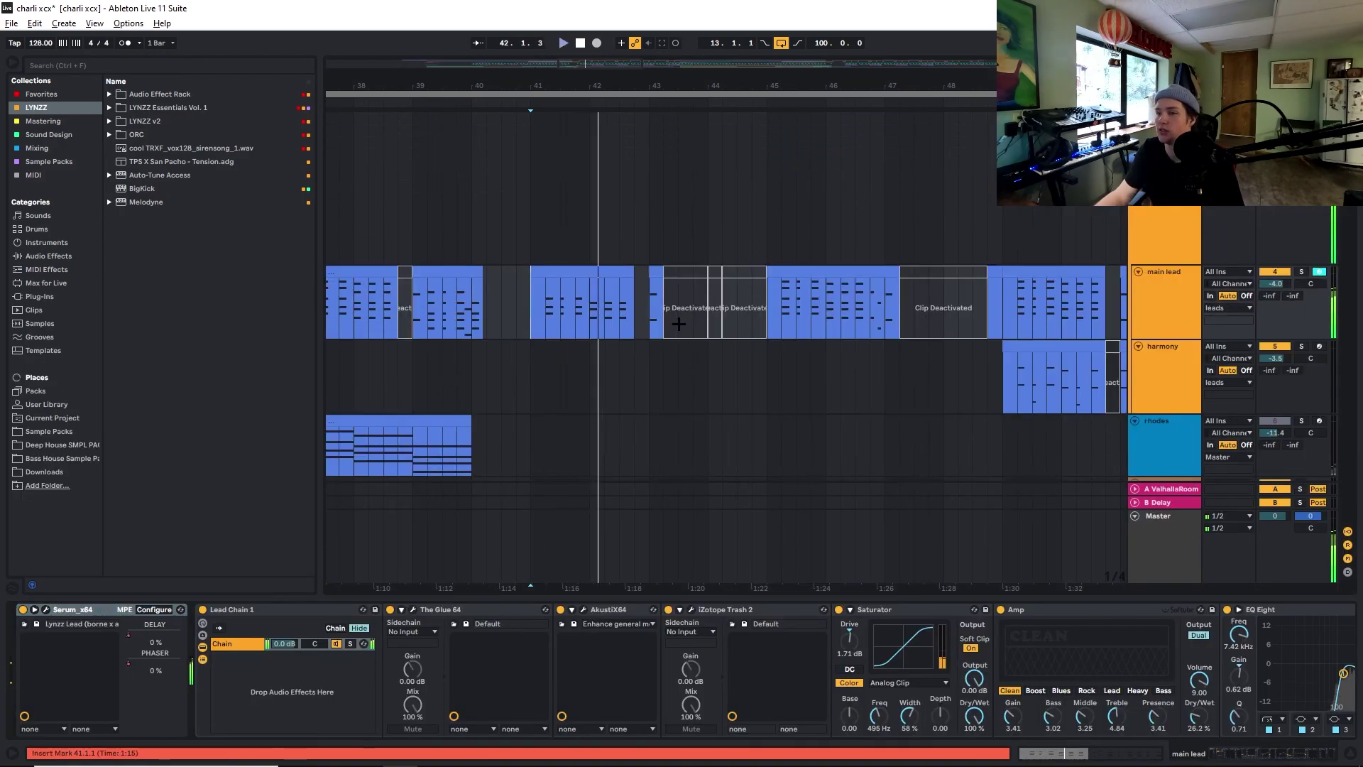
key(space)
scroll(576, 320, up, 2)
double_click(599, 352)
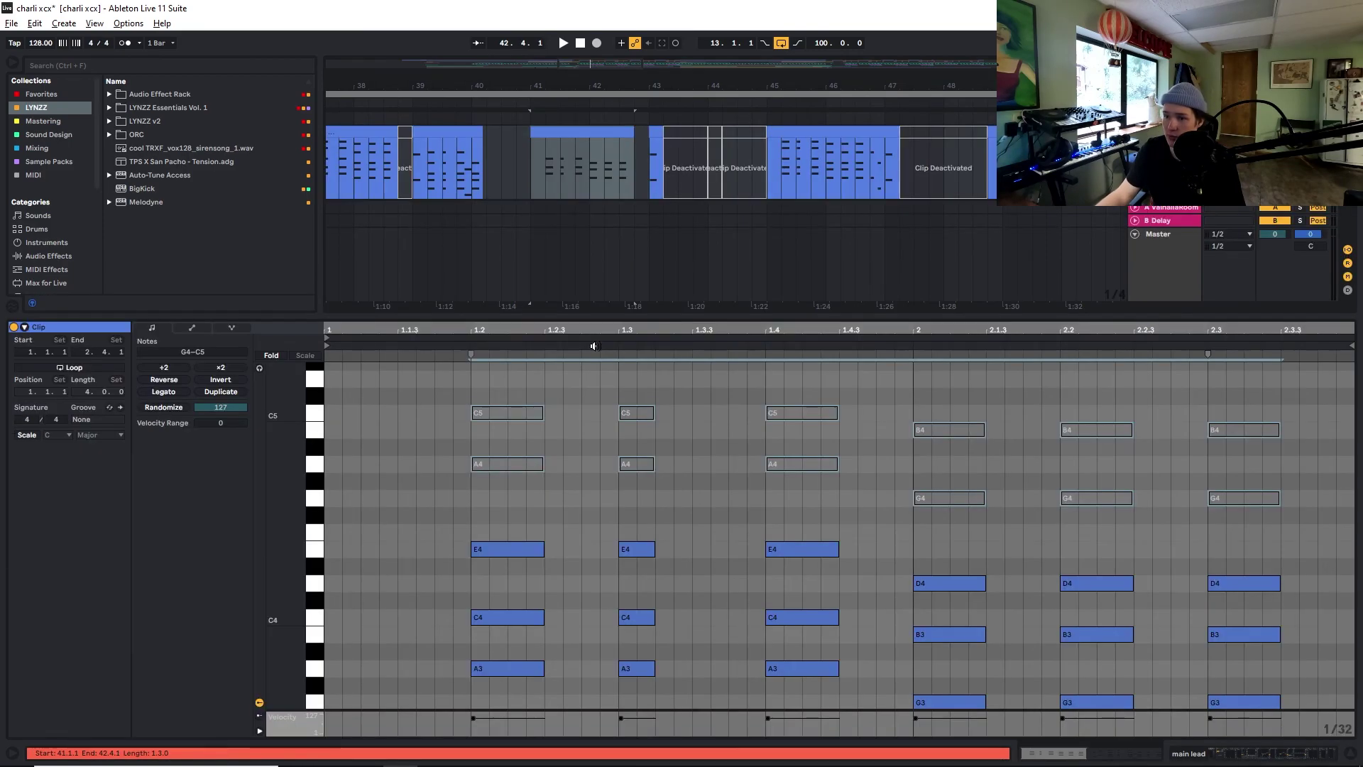
key(space)
key(shift+Tab)
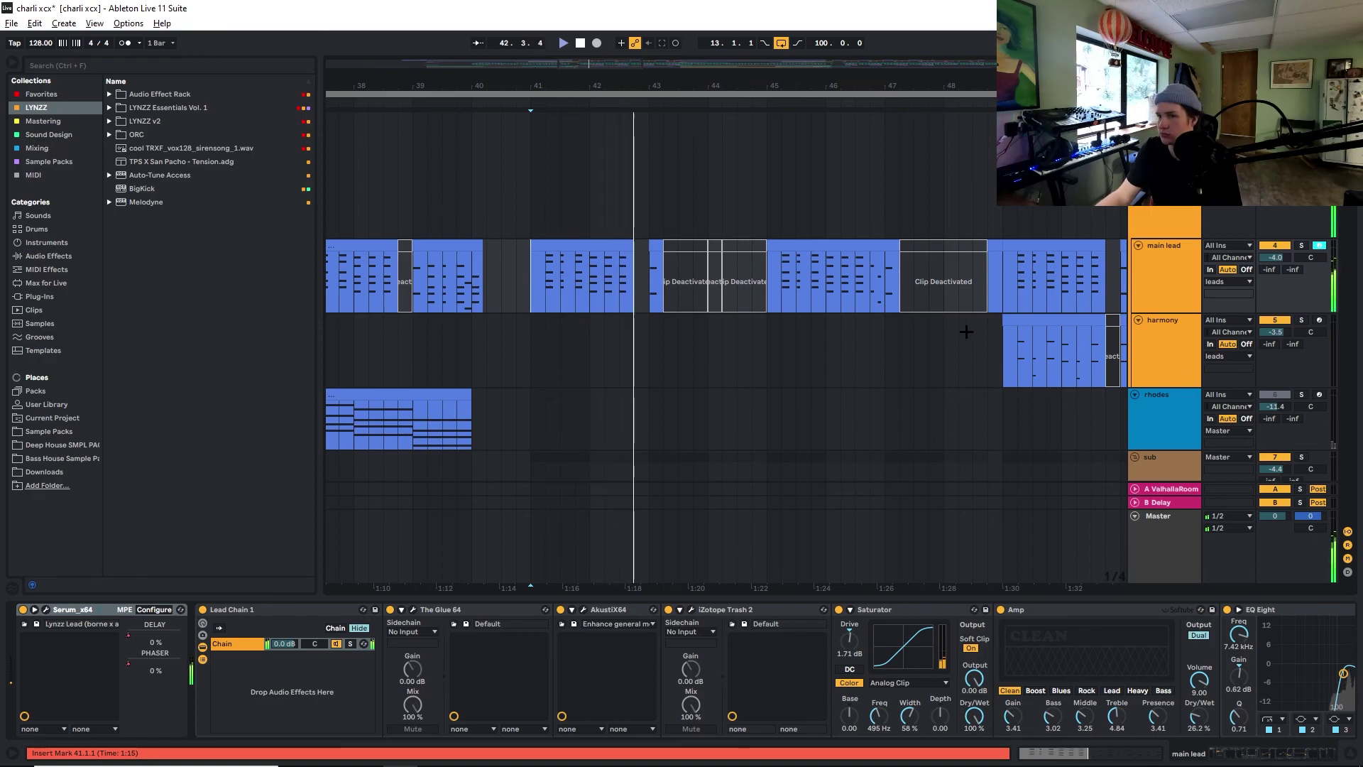
key(space)
scroll(601, 386, up, 2)
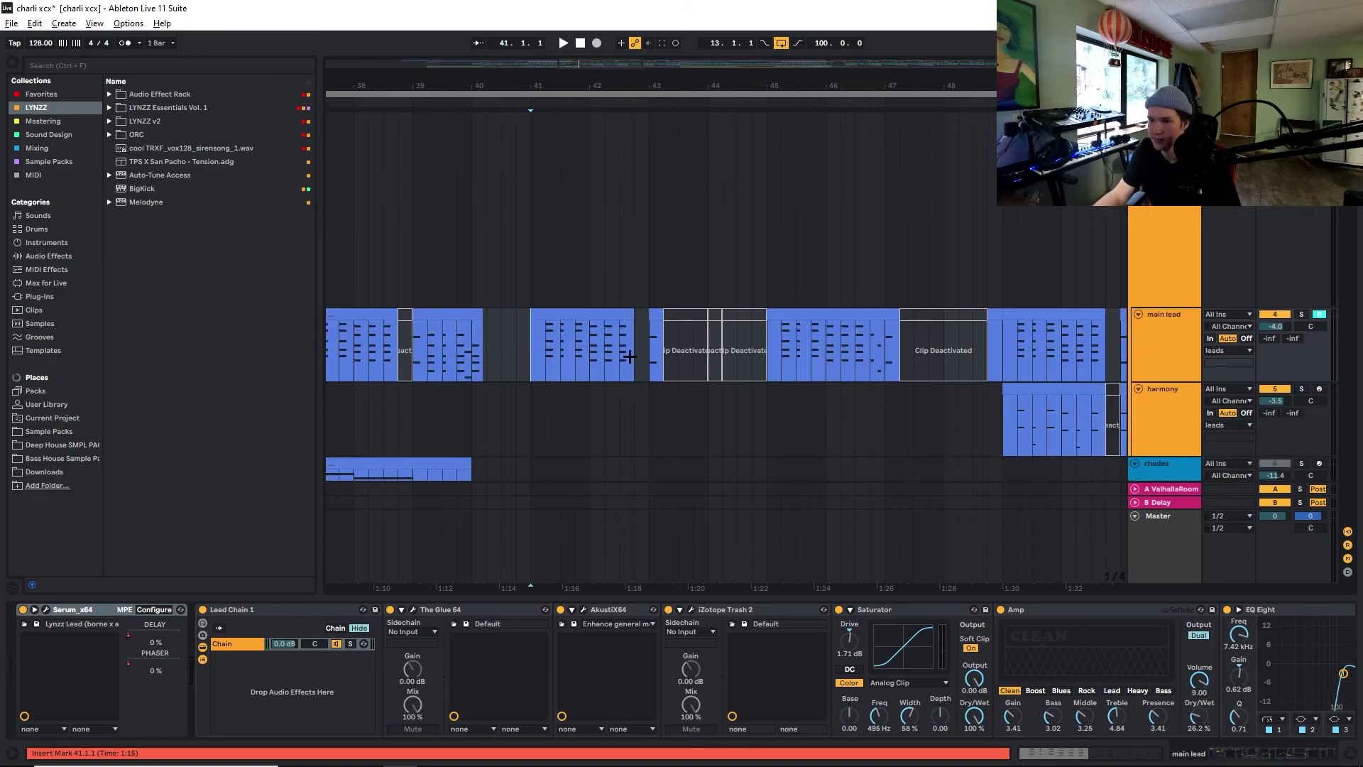
Review the main lead track's effect chain and look over the lead and harmony clips further along the drop
click(1169, 355)
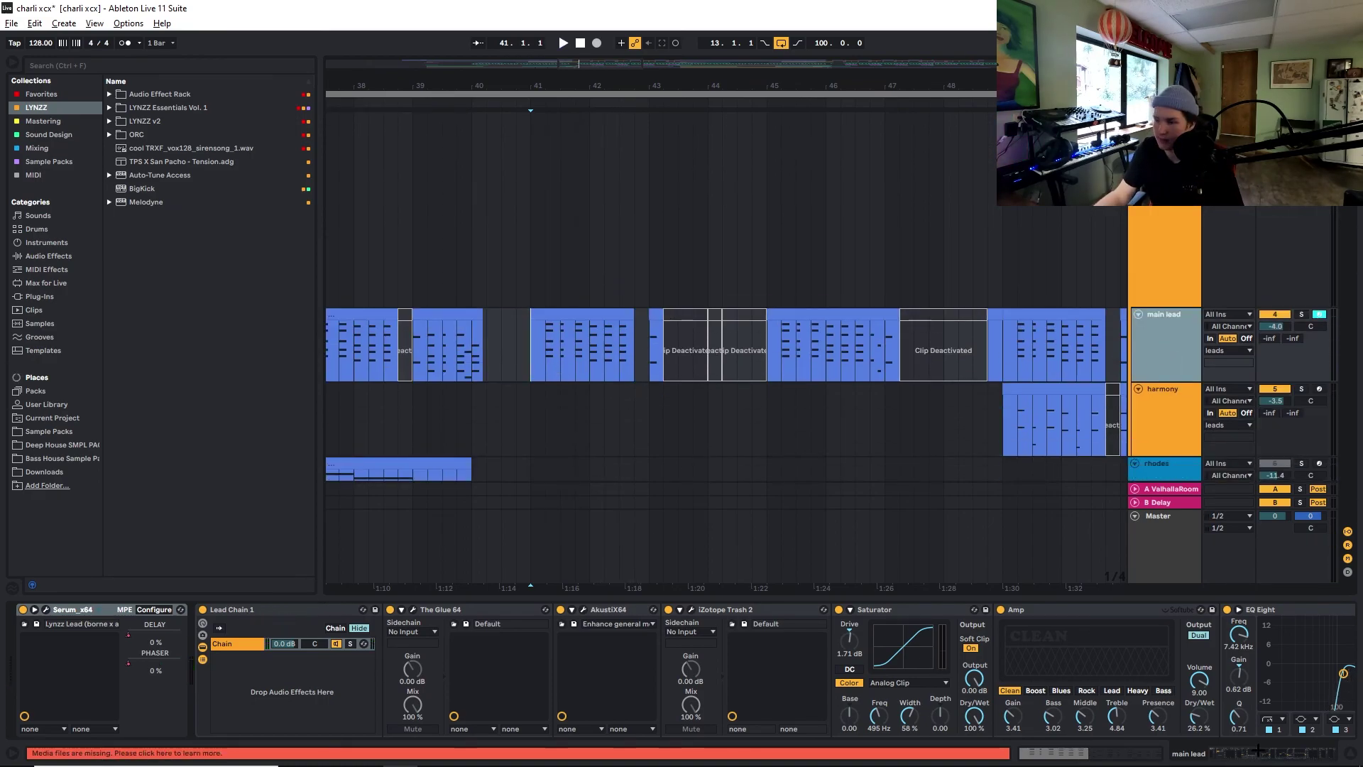
drag(1283, 754, 1200, 750)
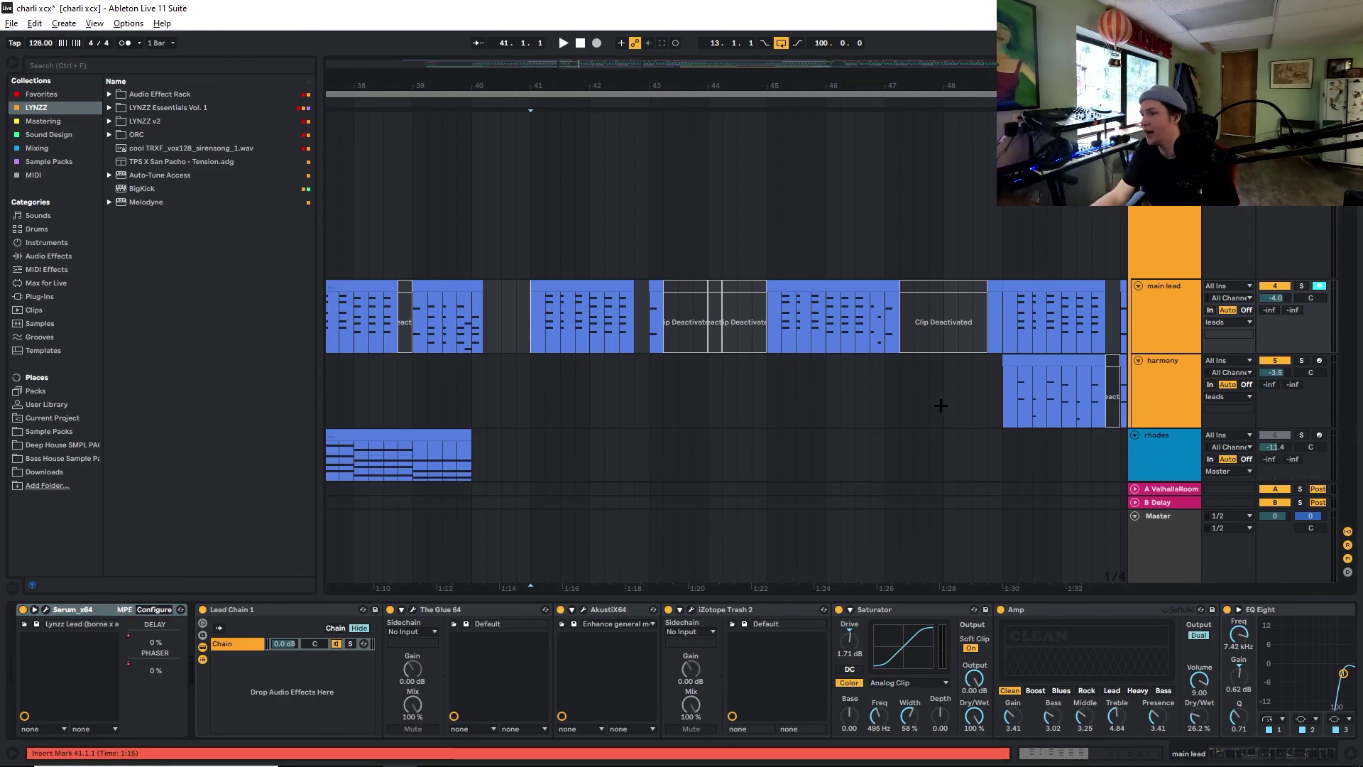
scroll(940, 406, down, 6)
scroll(568, 401, up, 6)
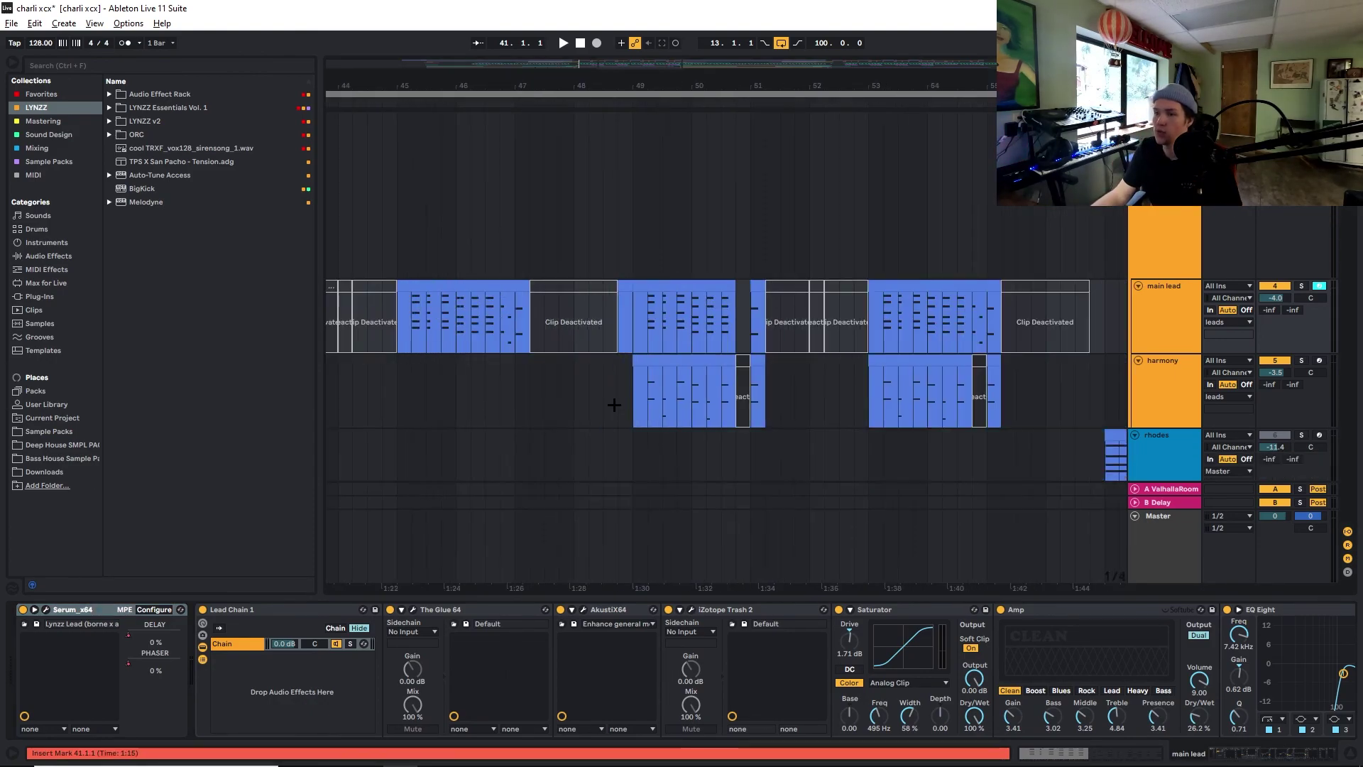
Solo the harmony track and audition its clips from 49.1.1 and 53.1.1
click(638, 397)
scroll(625, 389, down, 2)
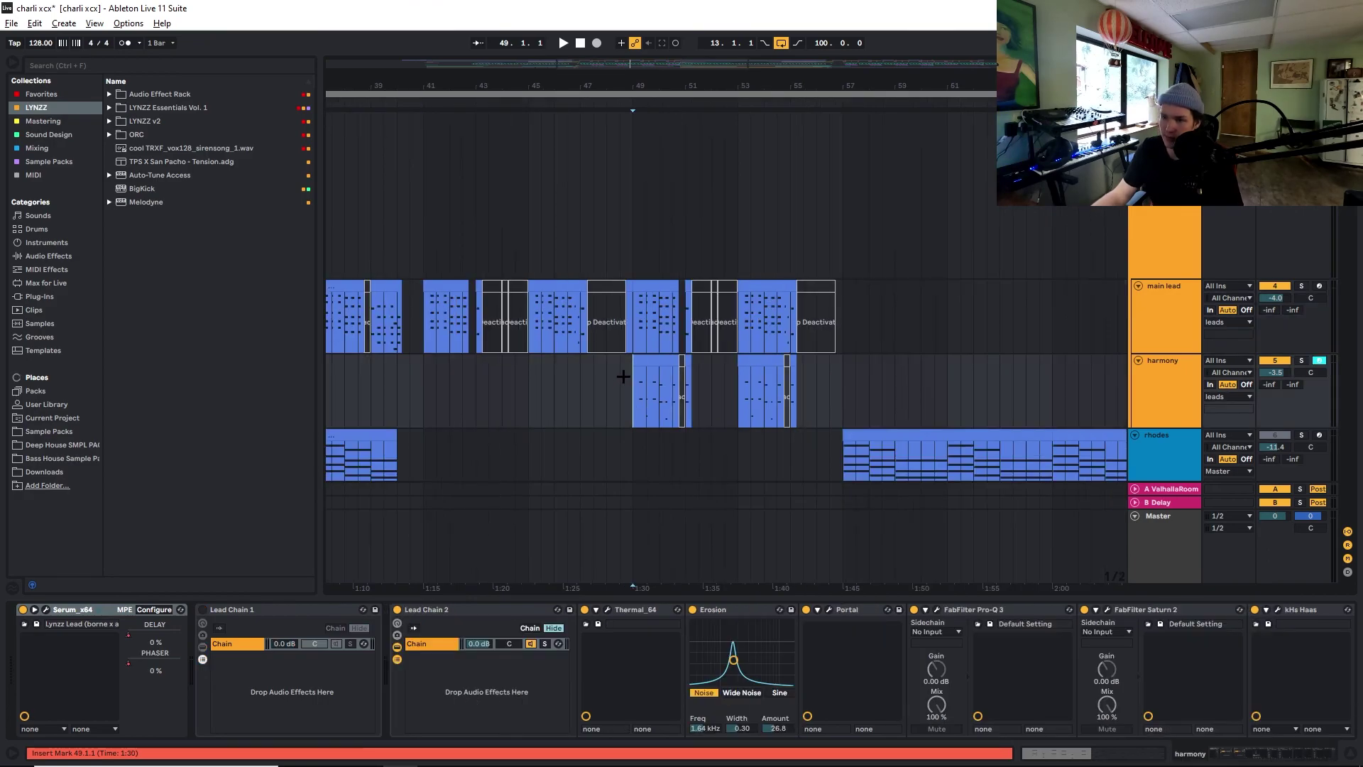
click(1156, 366)
click(1302, 361)
key(space)
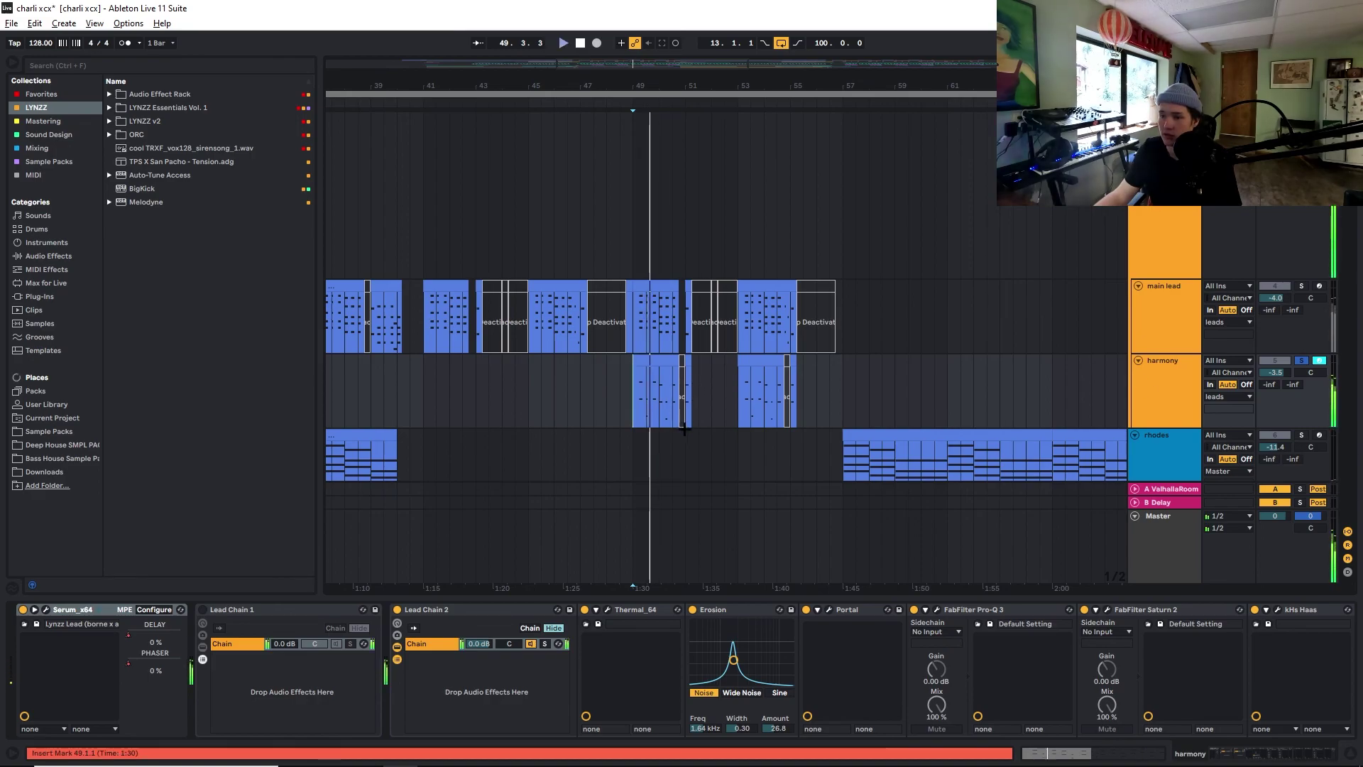
click(745, 402)
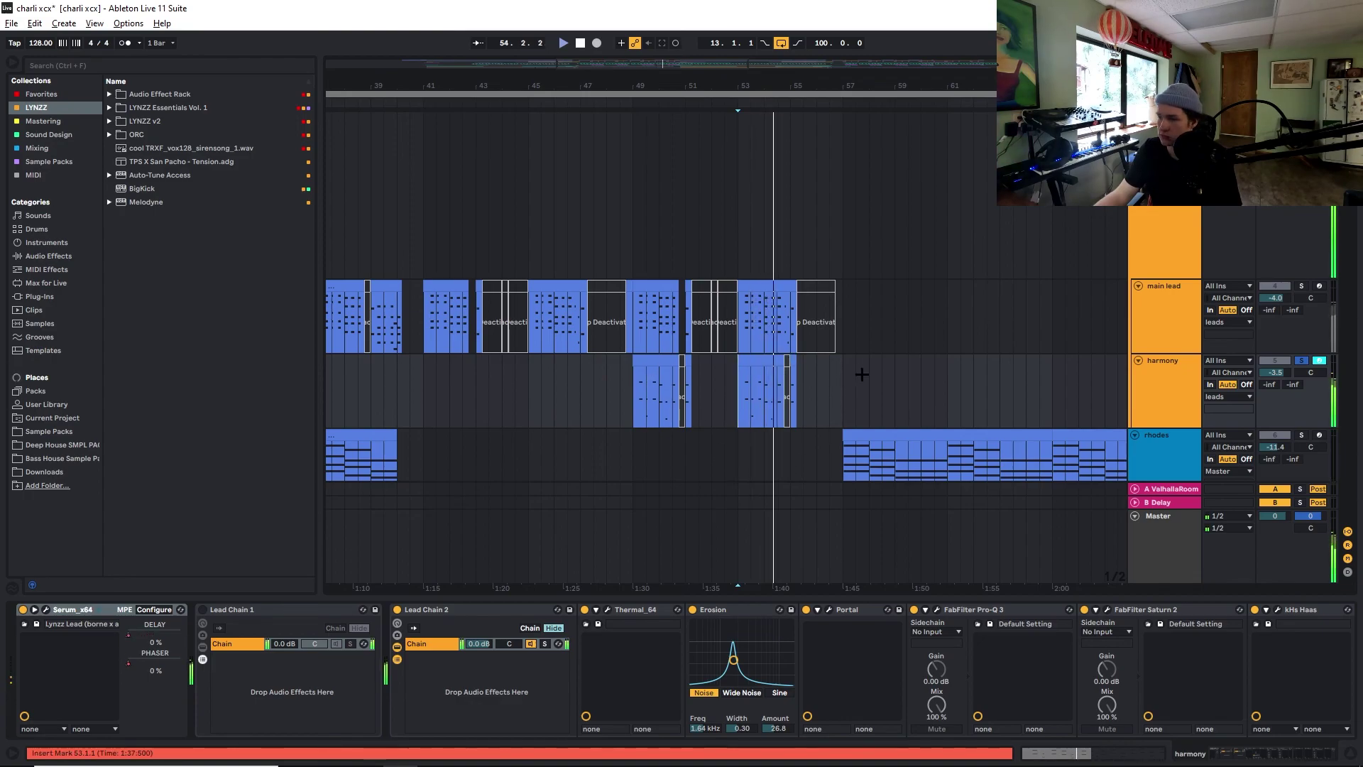
key(space)
Place the playback position at 49.1.1 on the harmony track and examine the grain controls of its Portal effect
click(635, 389)
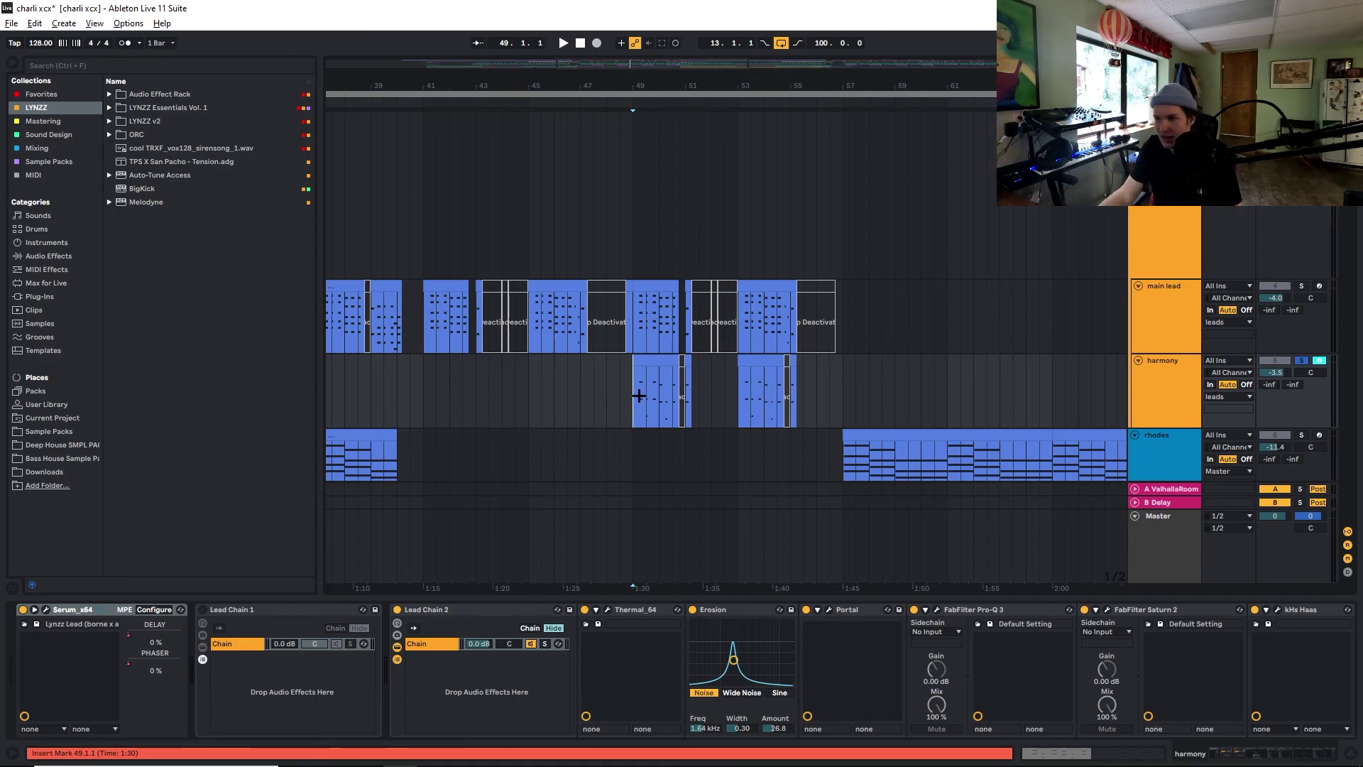
click(636, 610)
click(842, 612)
click(827, 609)
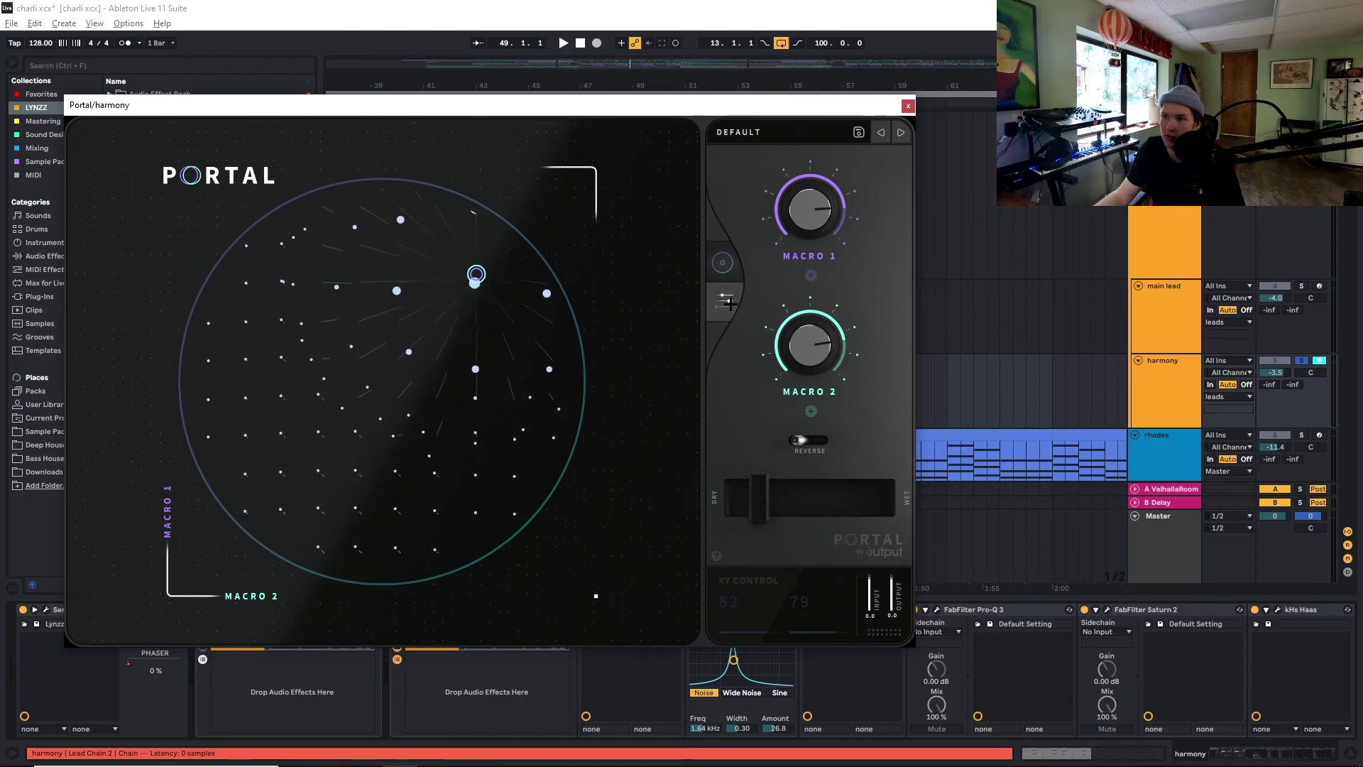
click(726, 295)
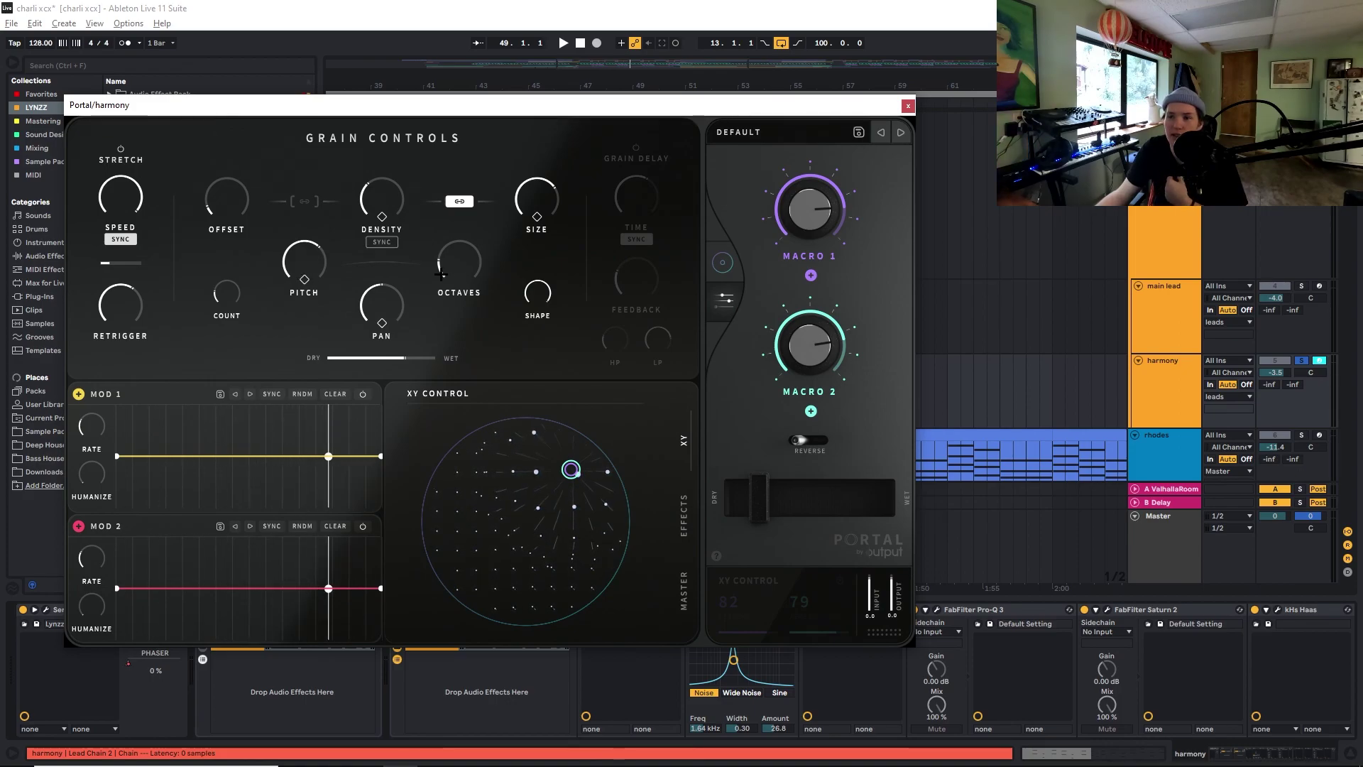
click(909, 106)
Look over the bass, stab, FX, kick and percussion tracks of the arrangement and return to the lead tracks
scroll(651, 408, down, 5)
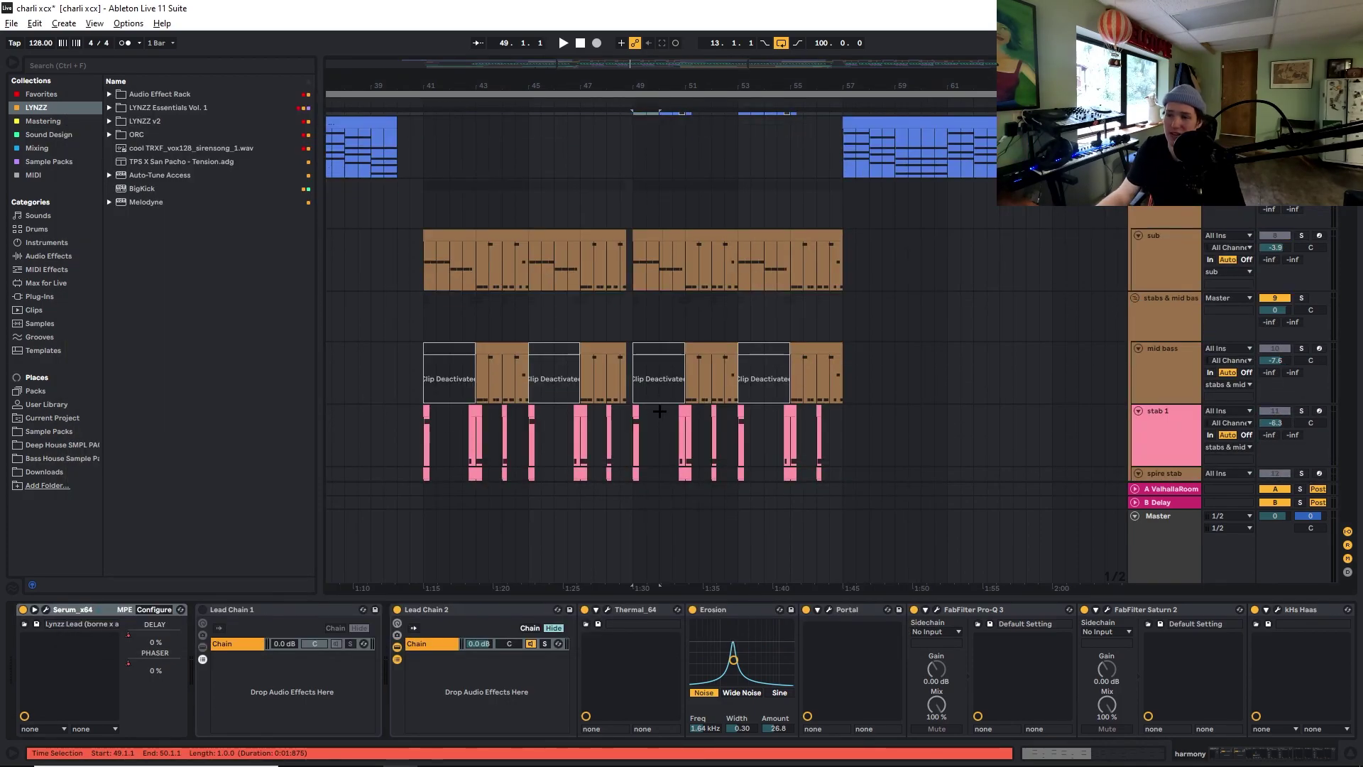
scroll(663, 420, down, 5)
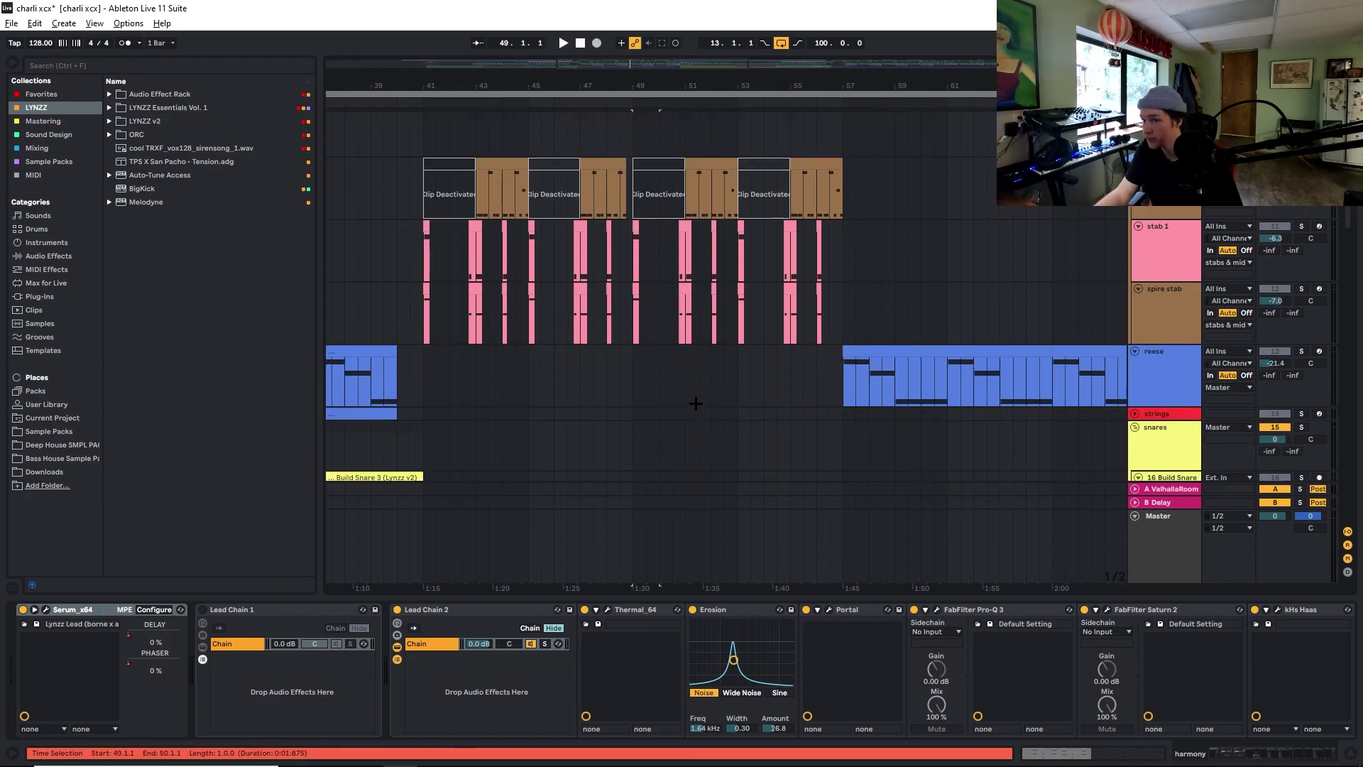
scroll(699, 377, down, 6)
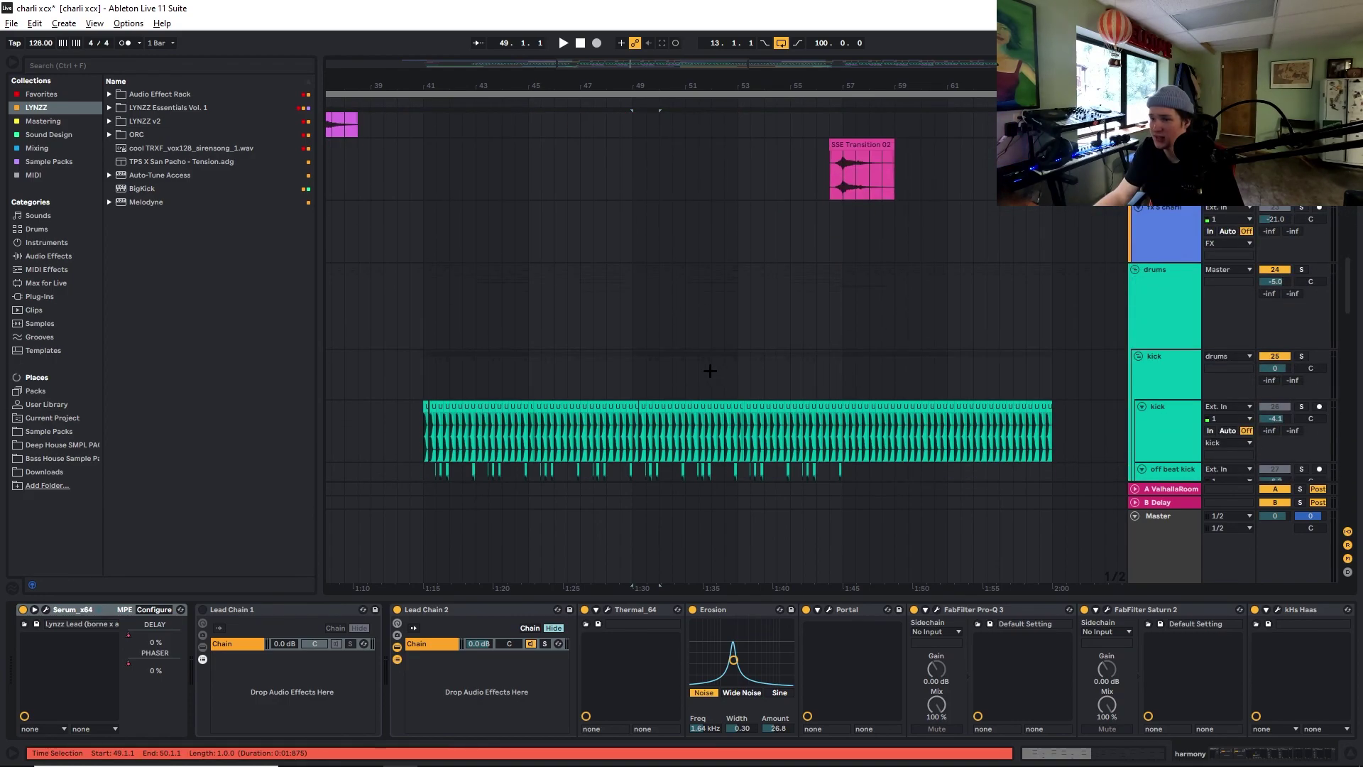
scroll(685, 369, down, 8)
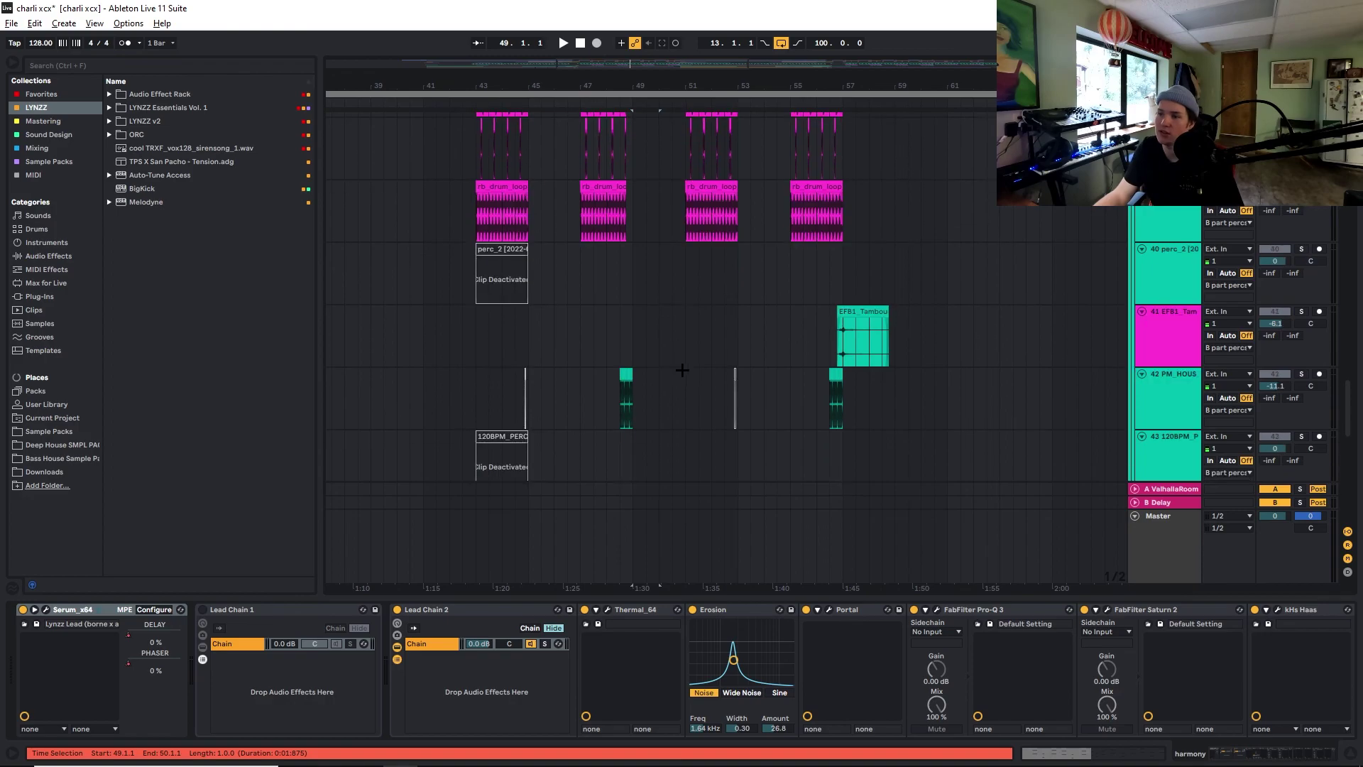
scroll(668, 367, down, 3)
scroll(662, 368, down, 5)
scroll(713, 307, up, 10)
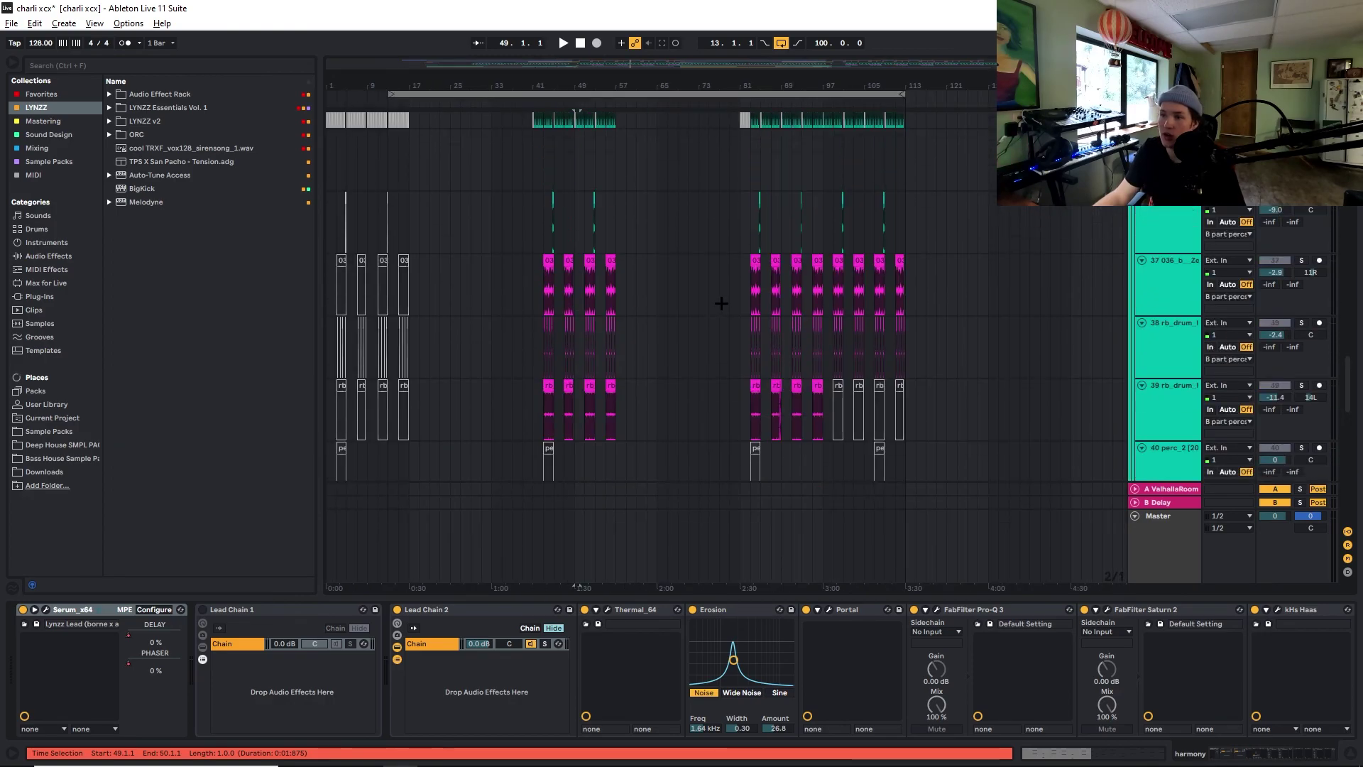
scroll(715, 304, up, 10)
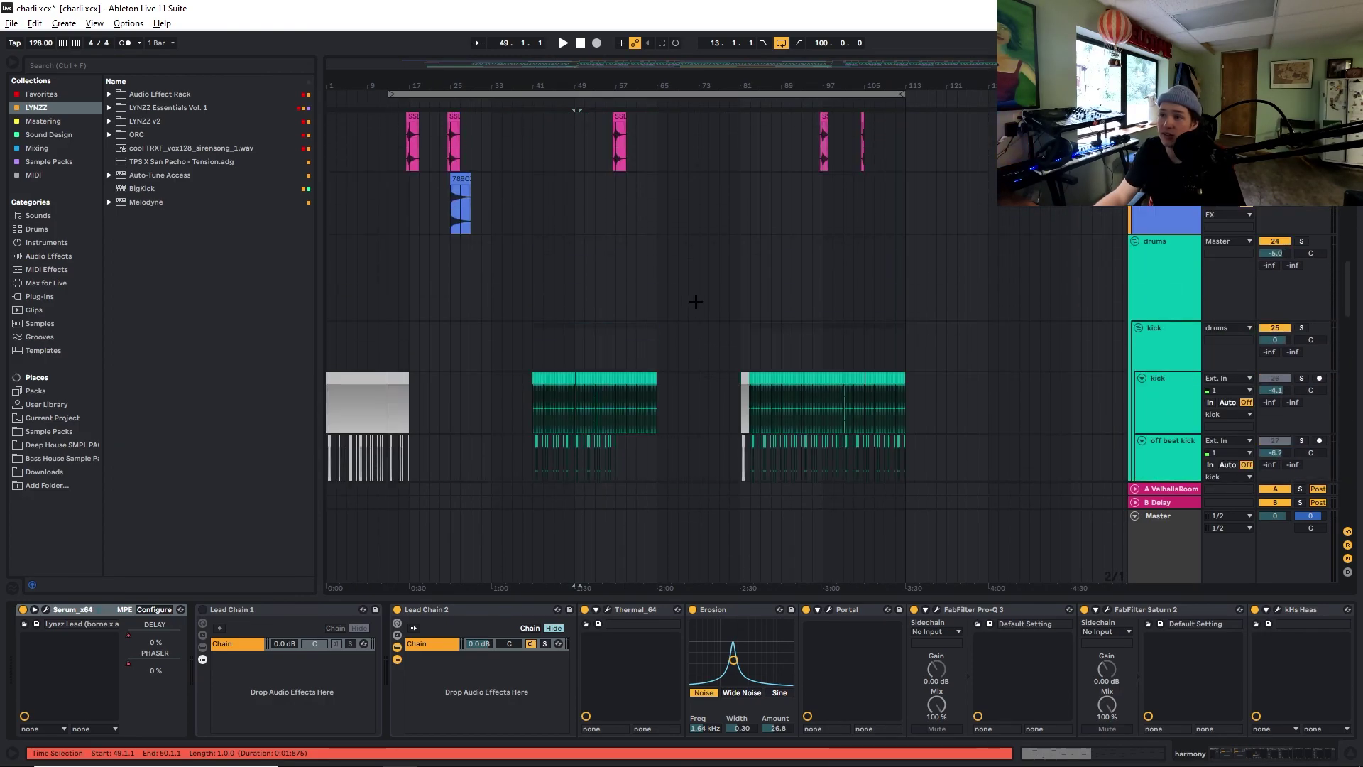
scroll(710, 309, up, 10)
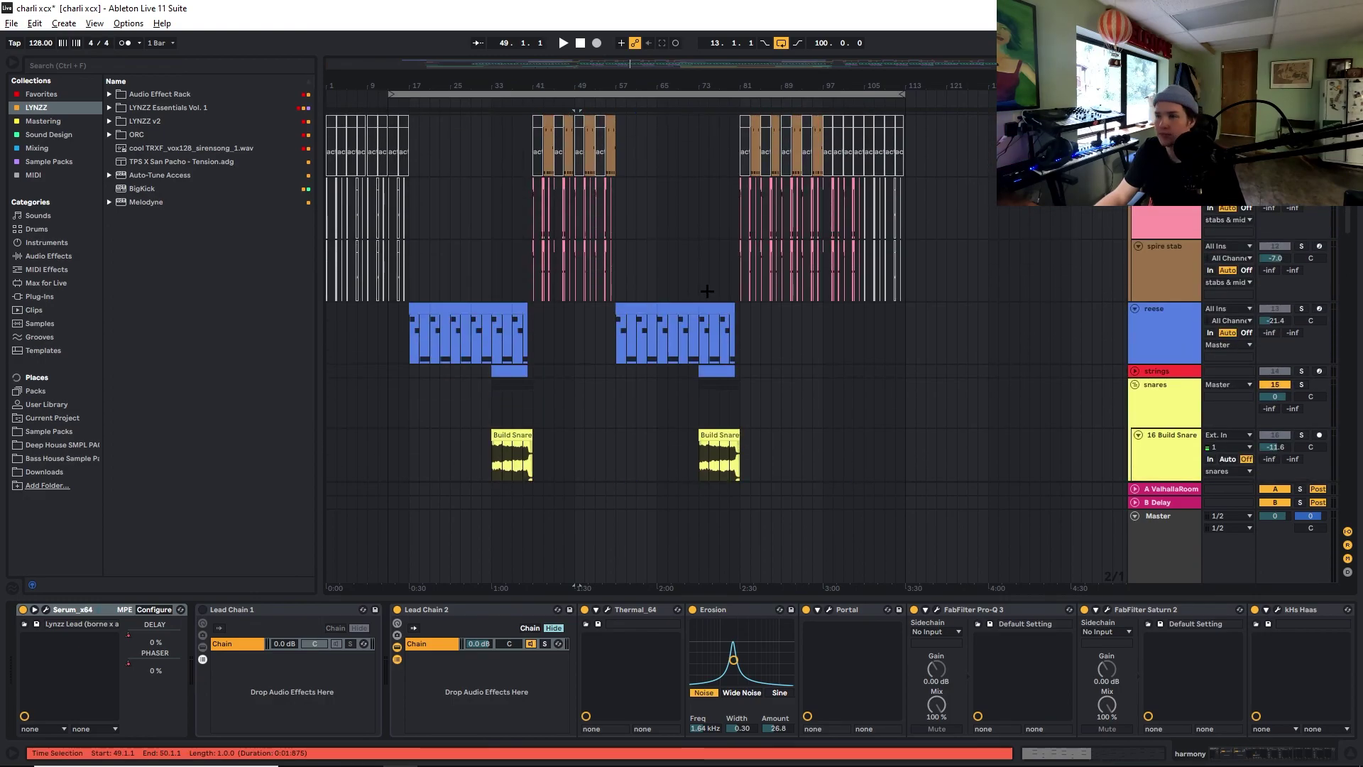
scroll(699, 281, up, 5)
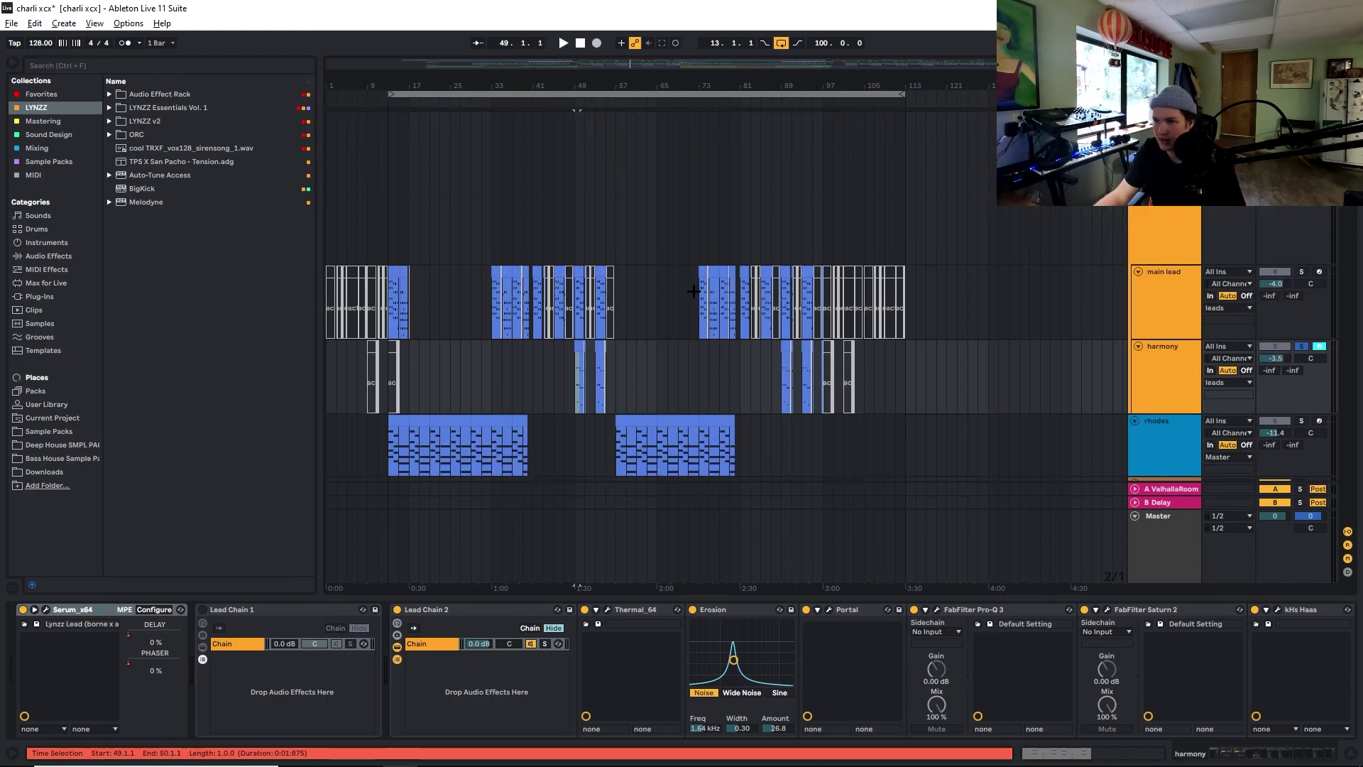
scroll(694, 291, up, 4)
scroll(1200, 258, up, 2)
Audition the main lead and harmony together from 49.1.1 and 53.1.1, and return the playback position to 49.1.1
scroll(583, 317, down, 4)
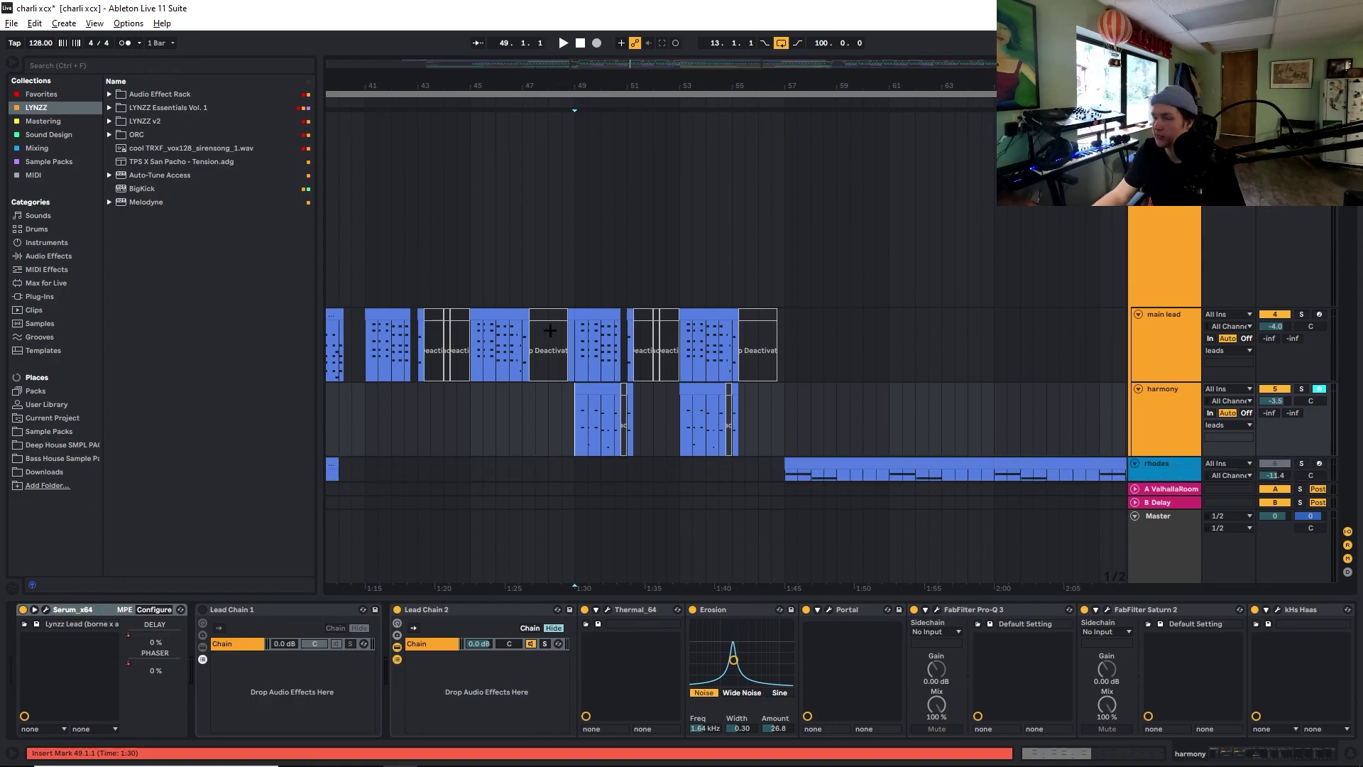
click(573, 281)
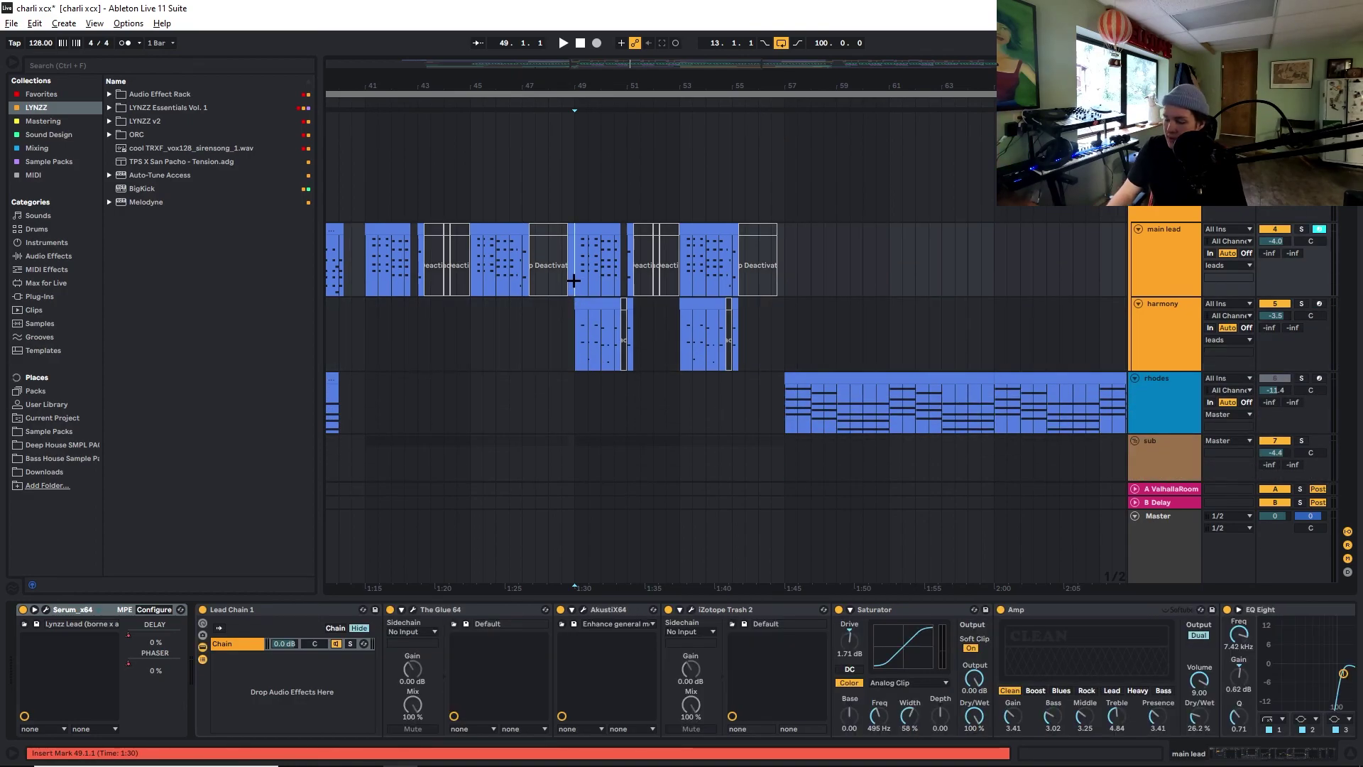
key(space)
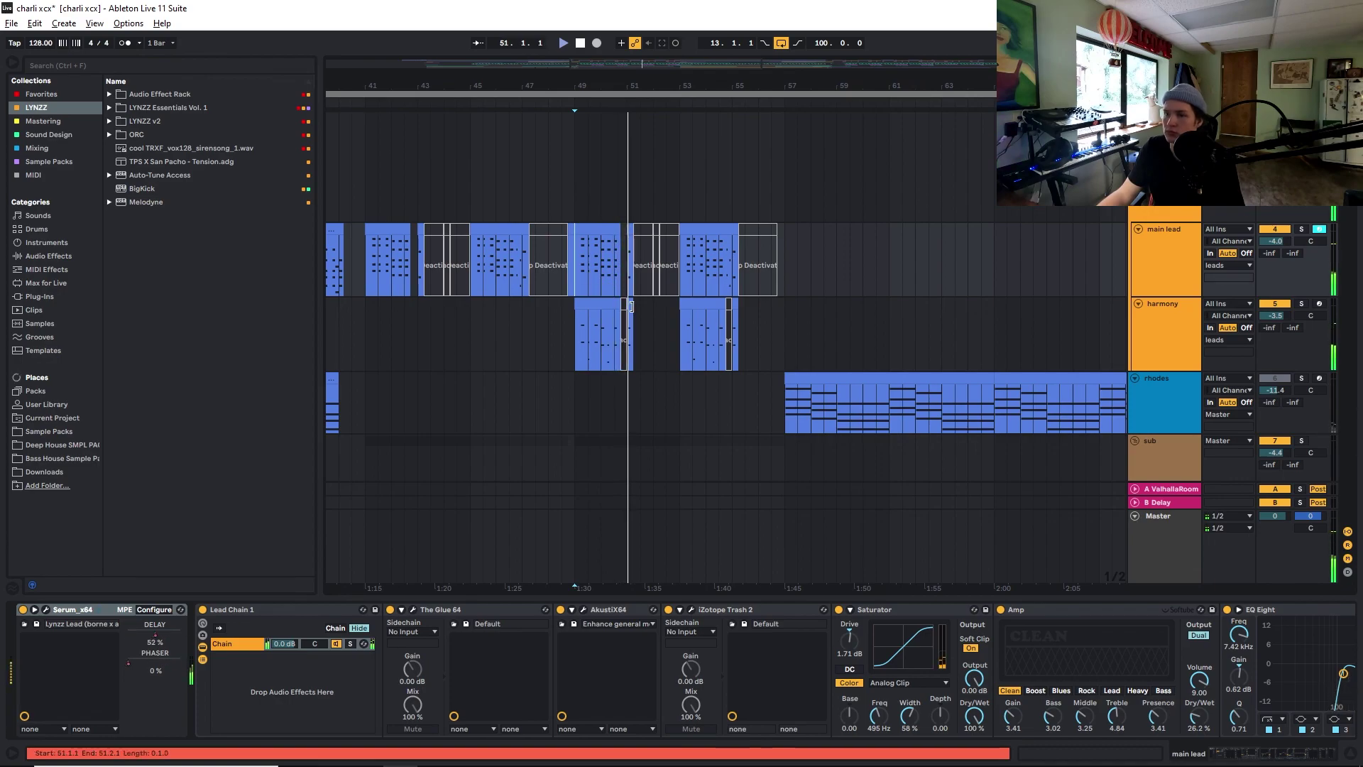
click(682, 275)
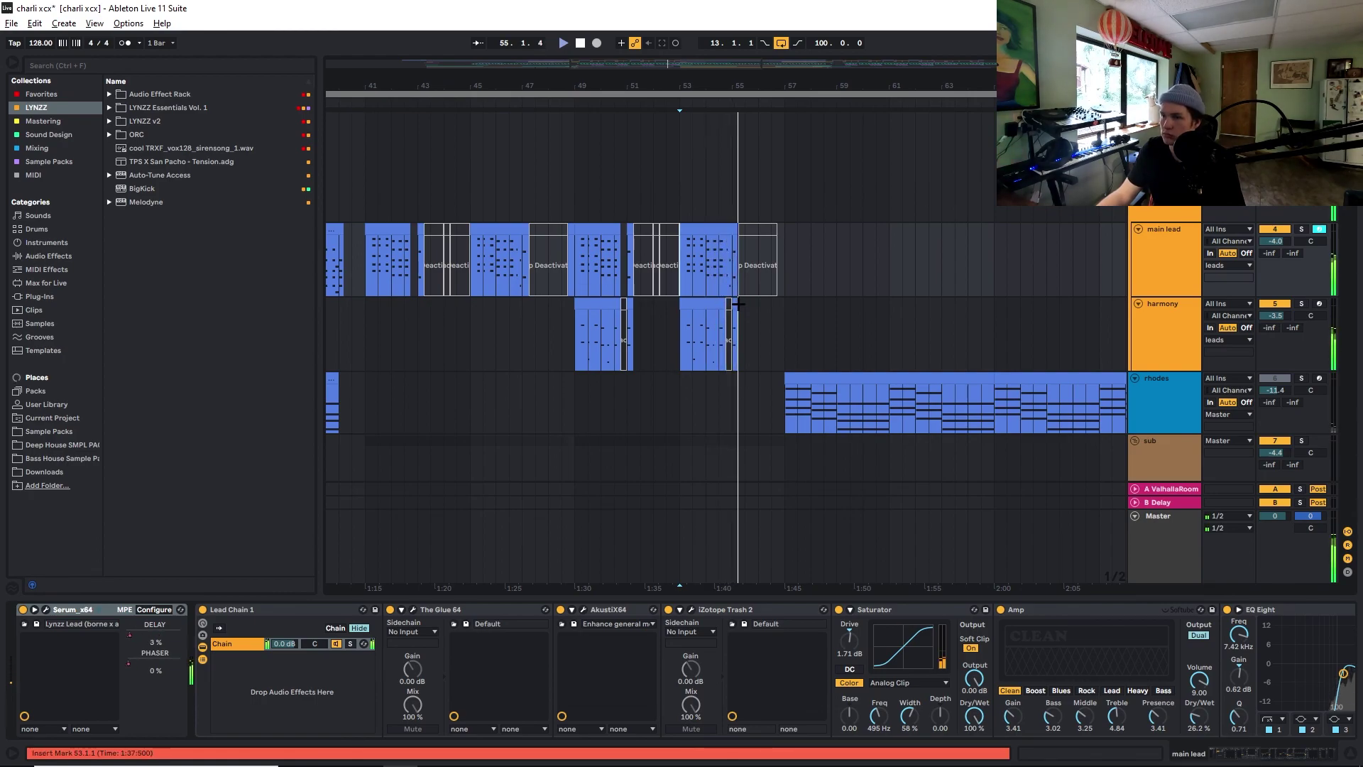
click(572, 267)
key(space)
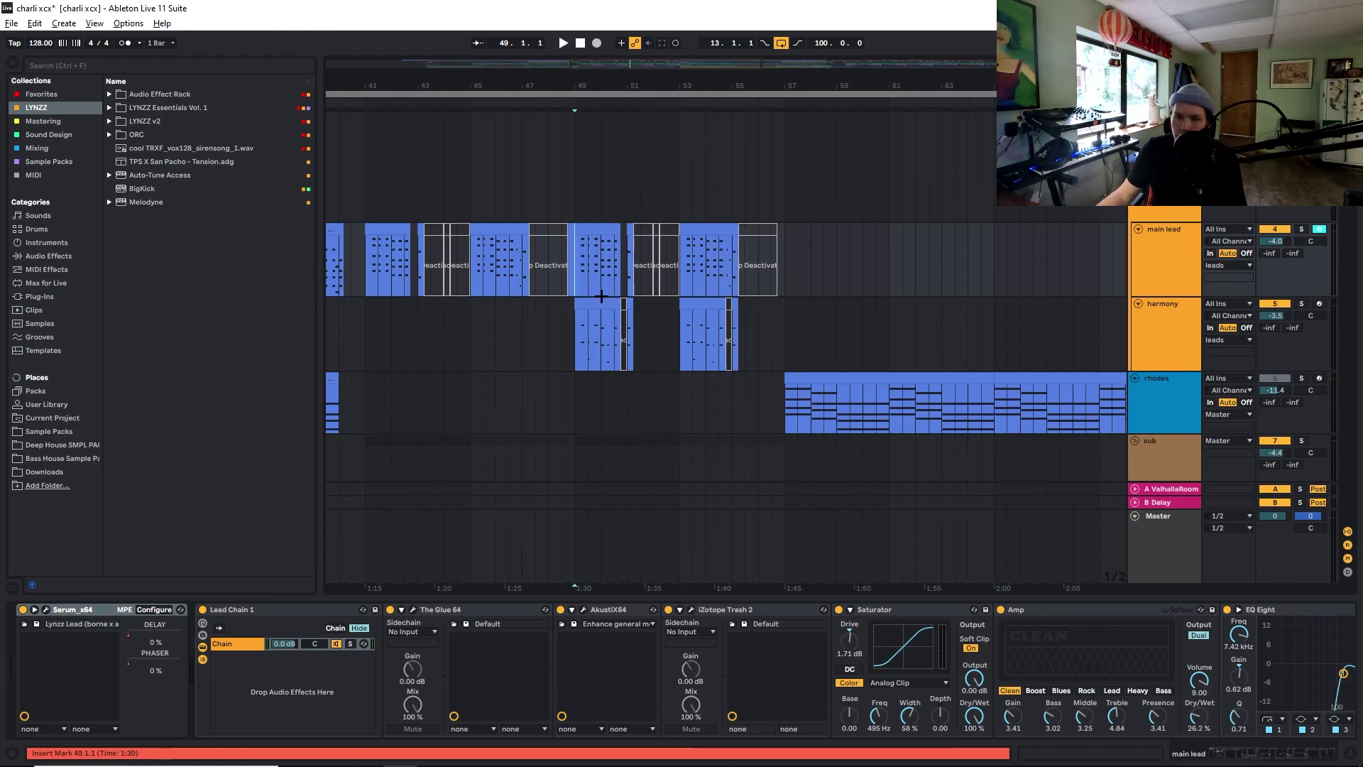
Compare the main lead and harmony clips at 49.1.1, placing the playback position on each track in turn
scroll(610, 291, down, 2)
click(579, 269)
scroll(584, 269, up, 4)
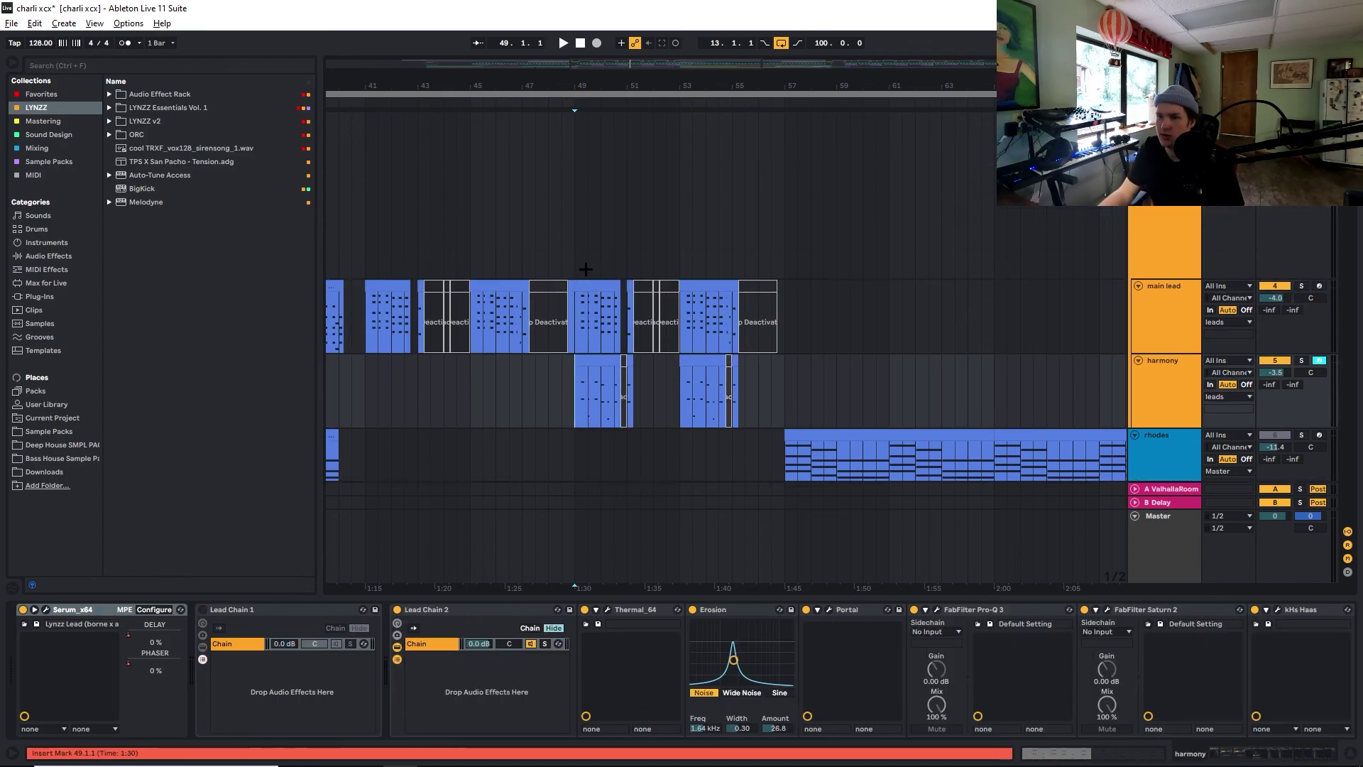
click(573, 318)
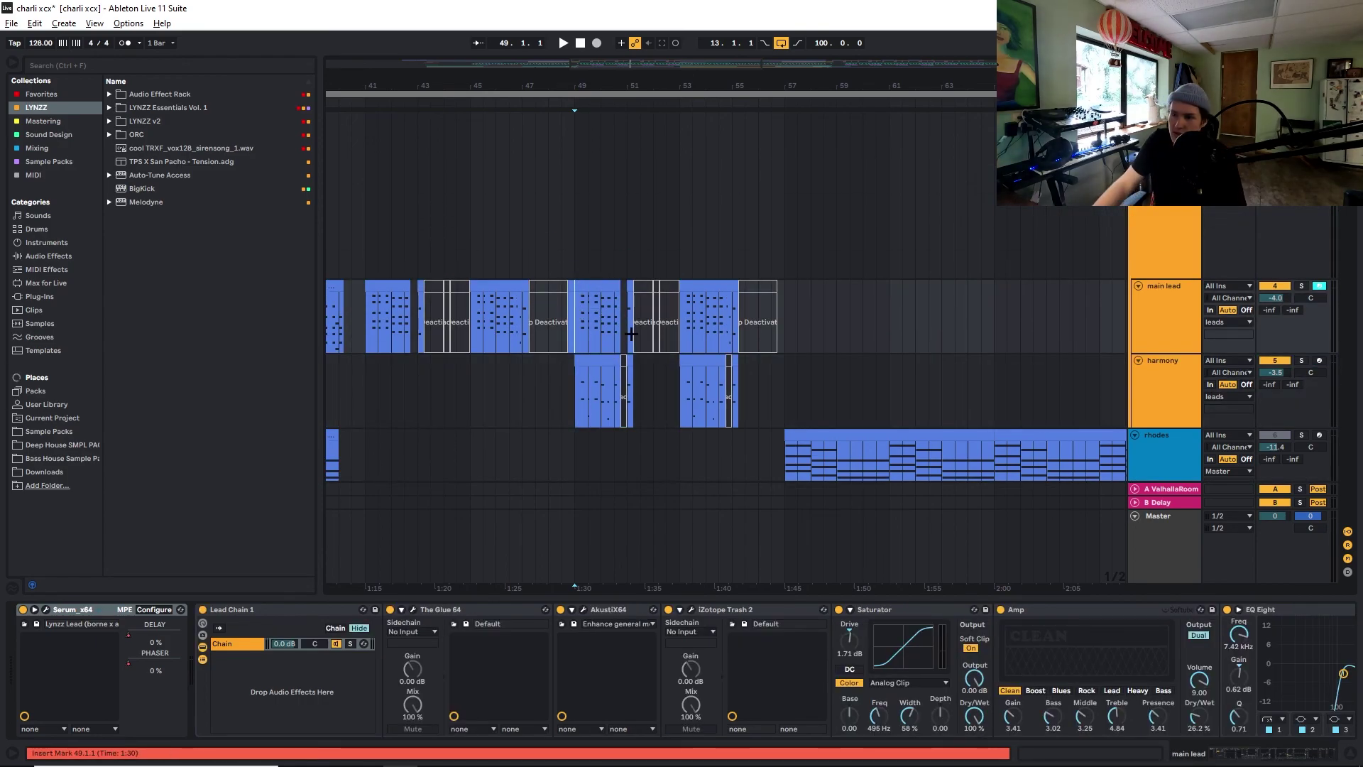
scroll(646, 401, down, 2)
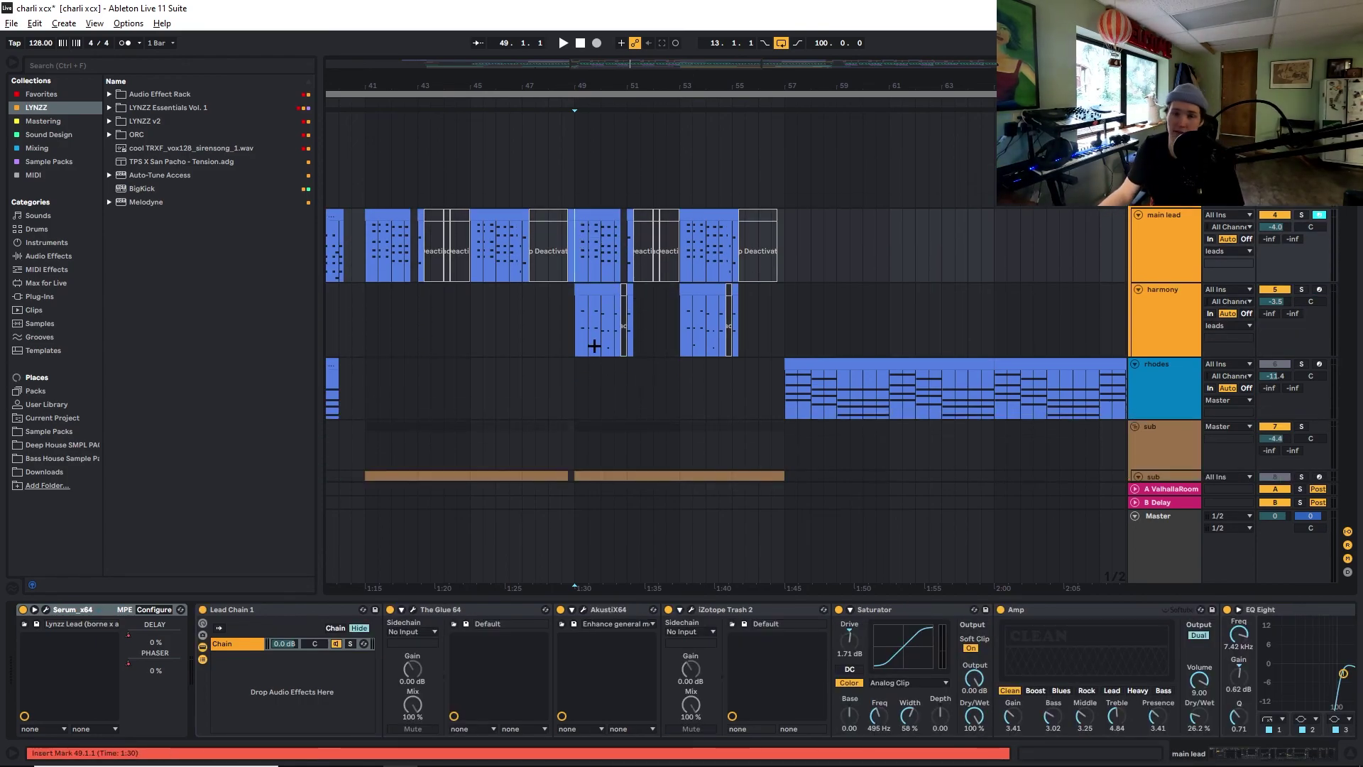
click(572, 350)
Examine the full arrangement from the leads down through the snares, FX, hats and percussion to the vocal tracks
key(minus)
key(minus)
scroll(720, 359, up, 3)
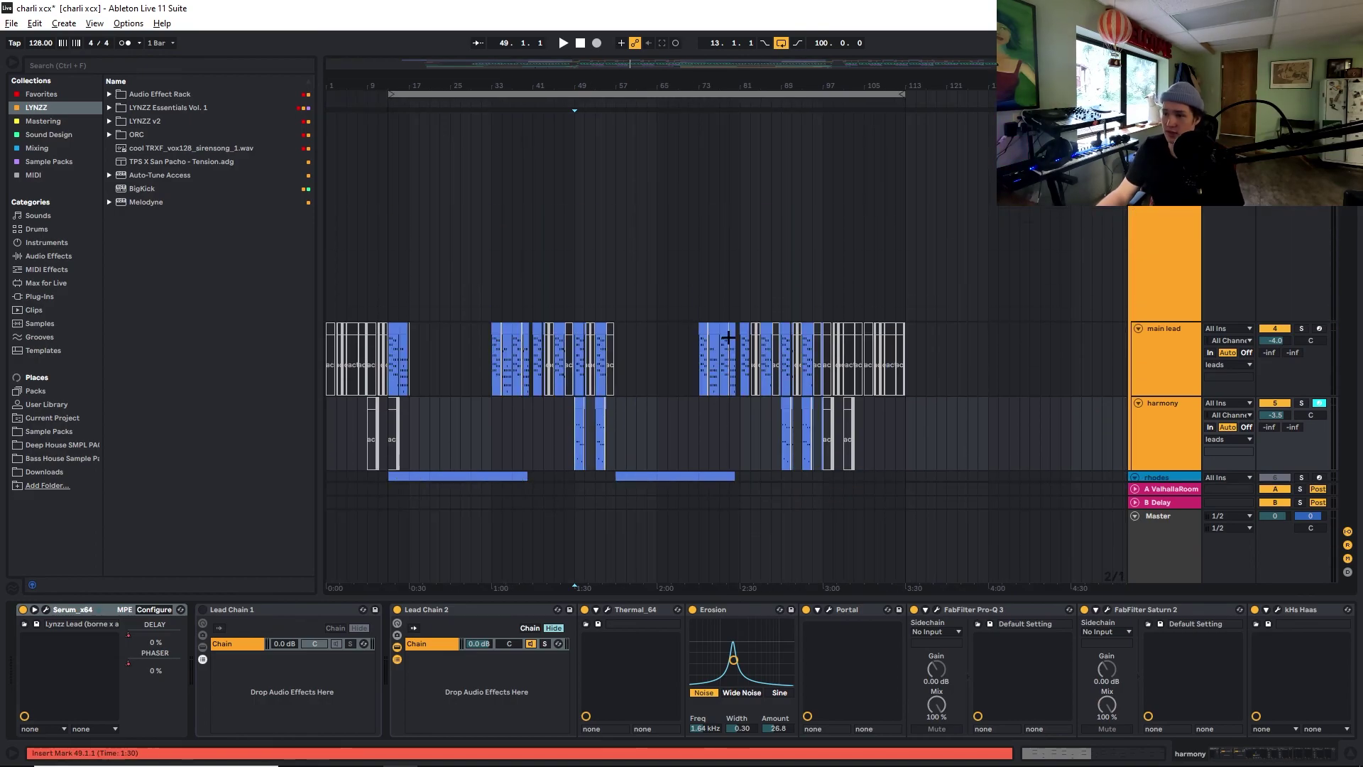
scroll(726, 339, down, 10)
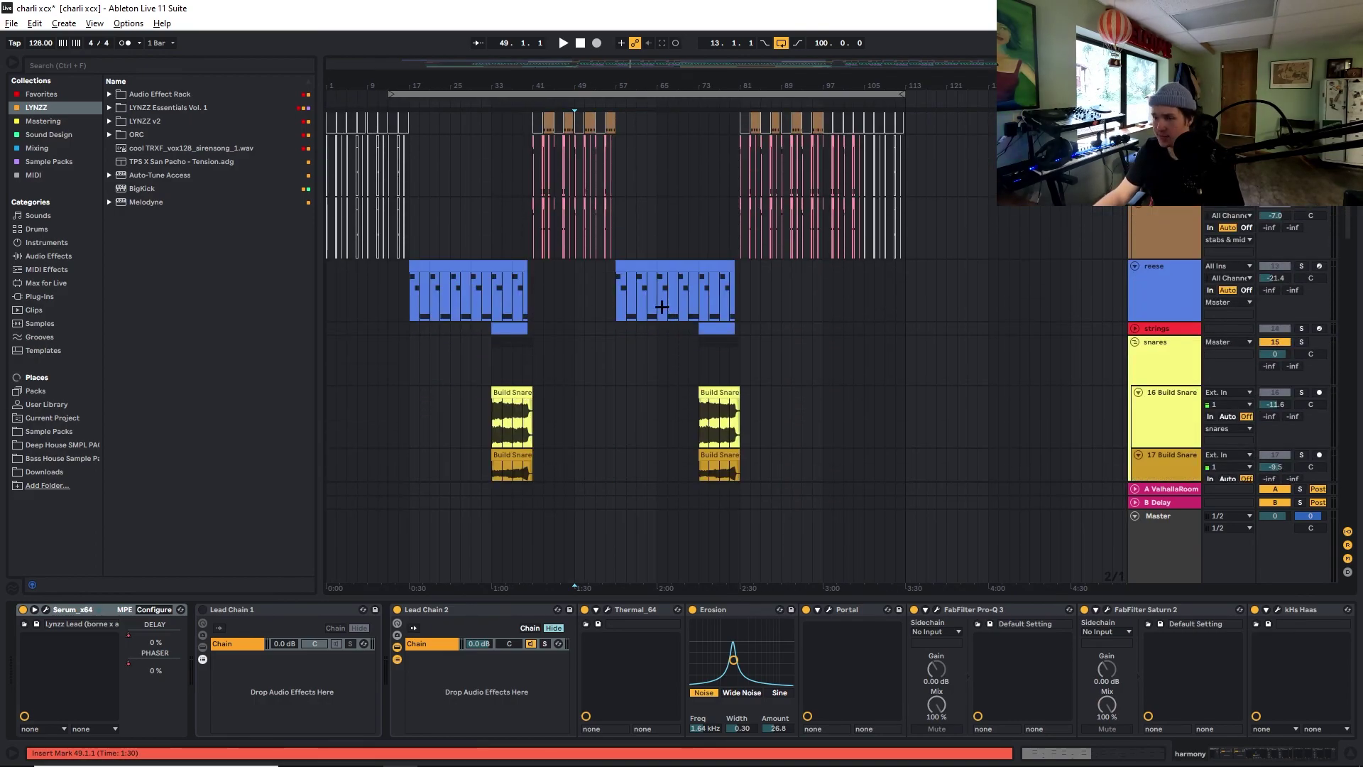
scroll(662, 307, down, 8)
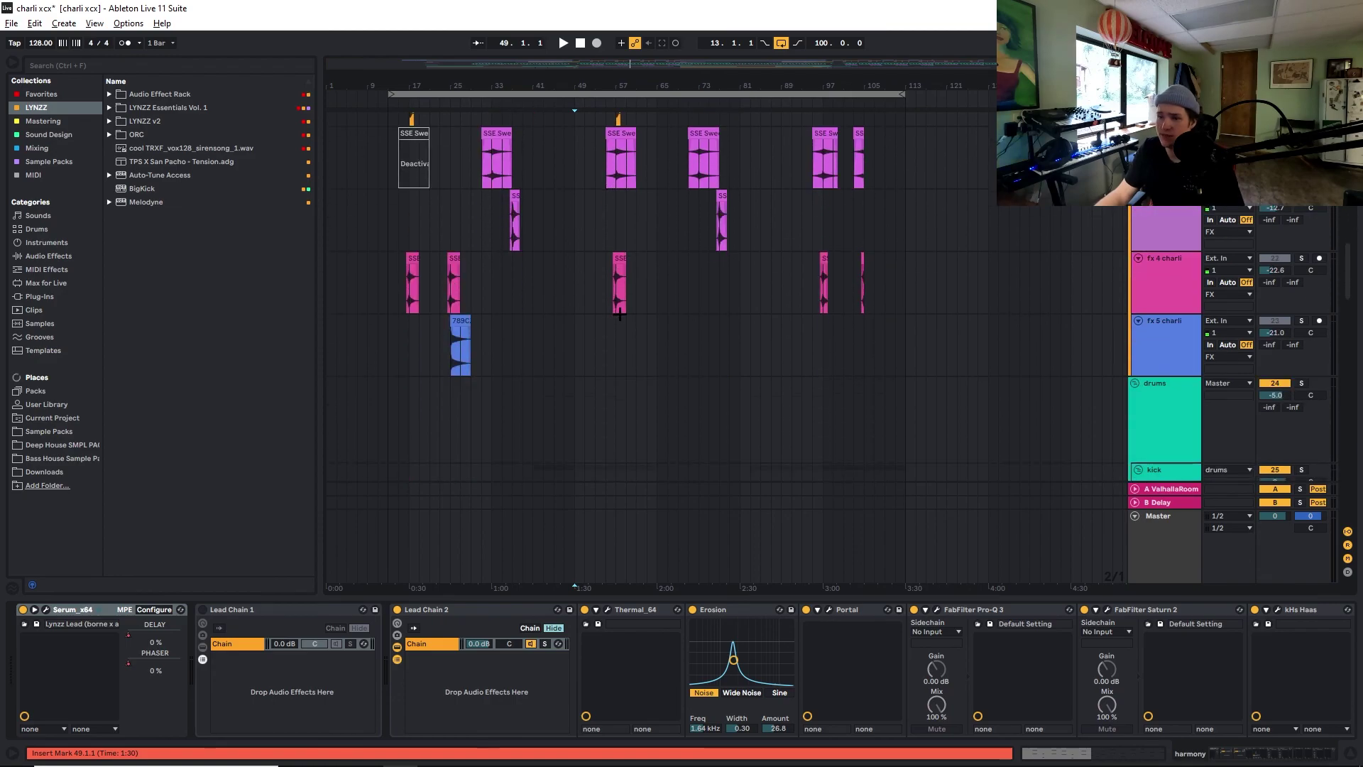
scroll(618, 315, down, 4)
scroll(619, 305, down, 8)
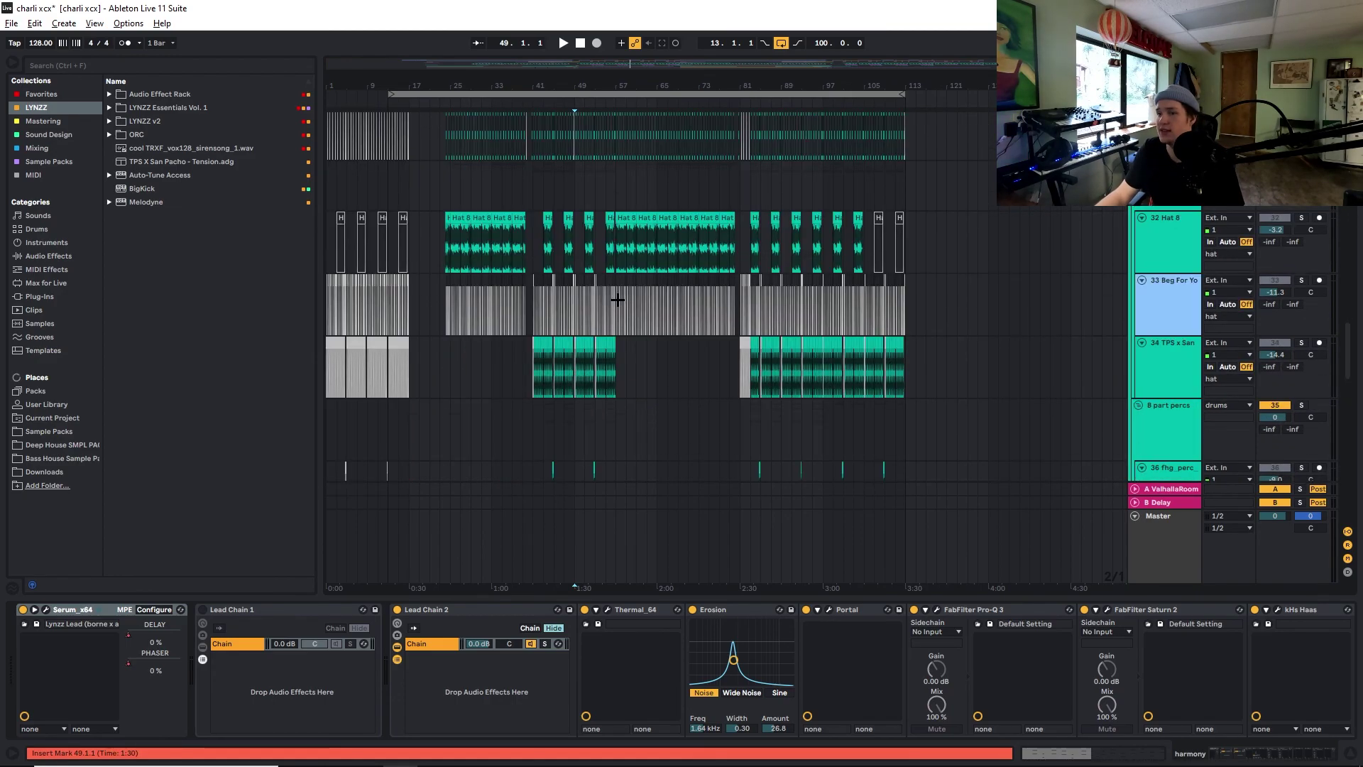
scroll(620, 297, down, 8)
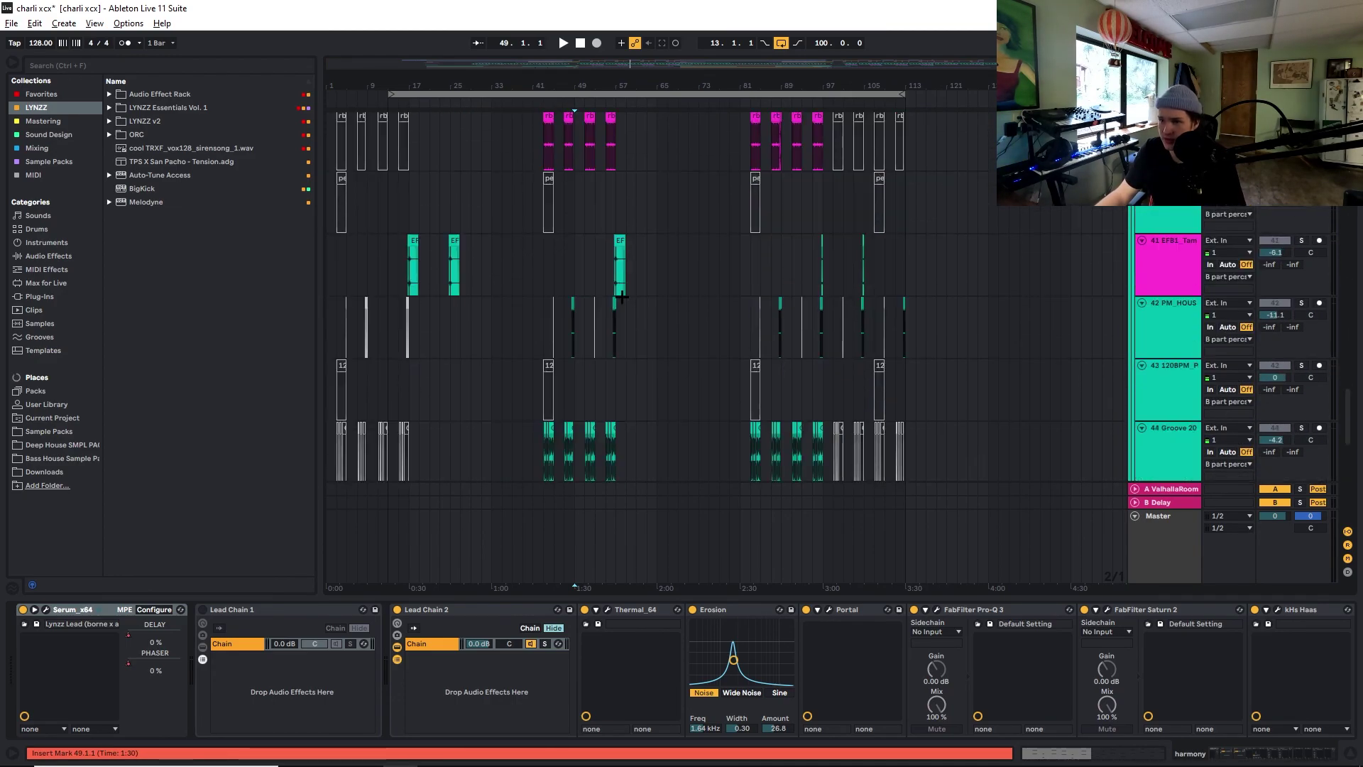
scroll(620, 286, down, 6)
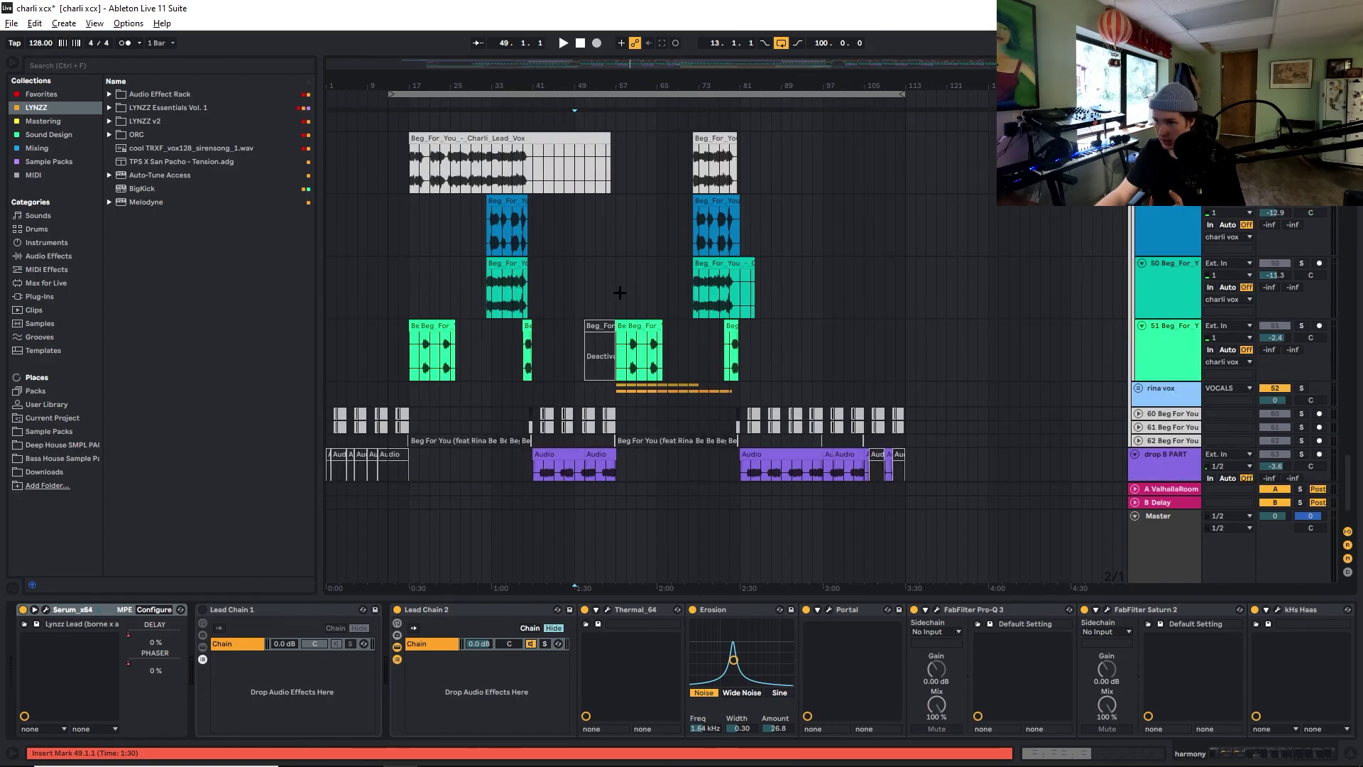
Place the playback position at 57.1.1, unfold the rina vox group and examine where its vocal clips start
click(618, 311)
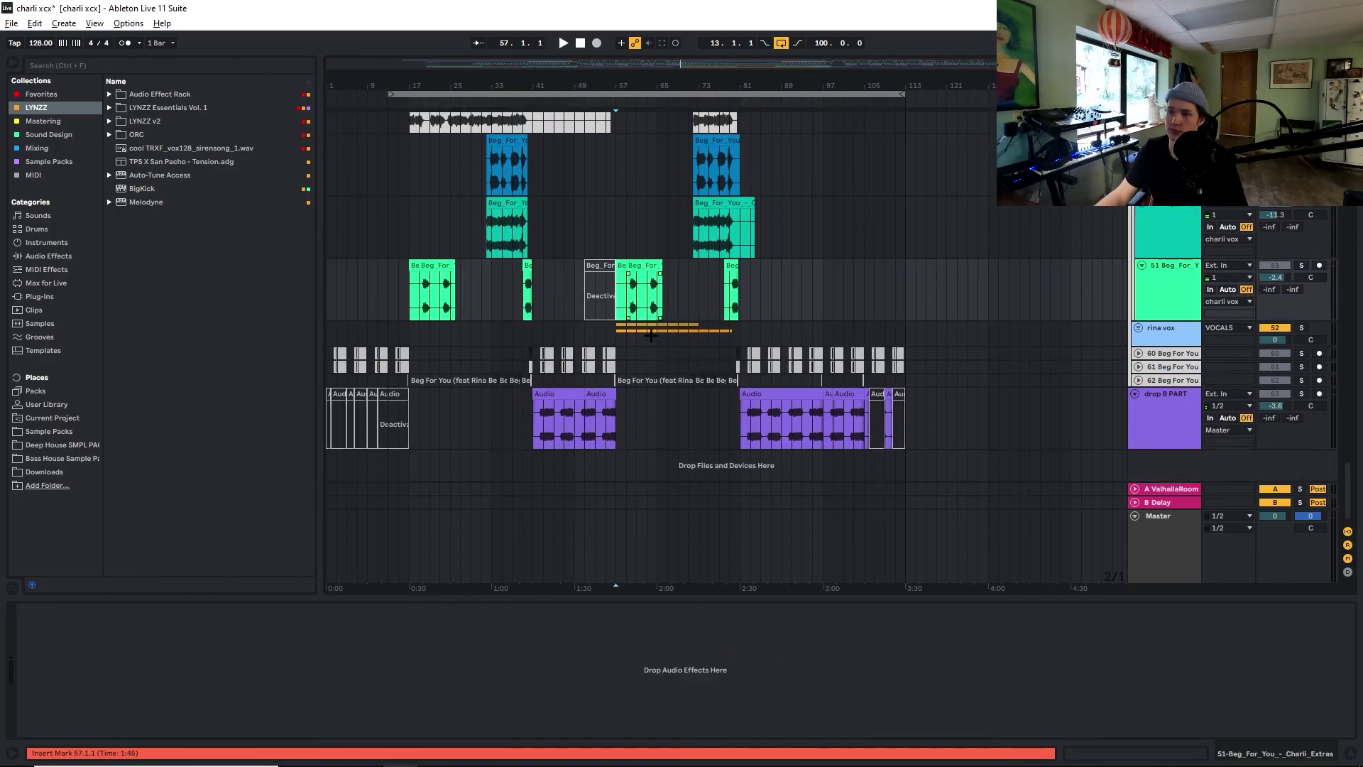
click(1139, 331)
scroll(1082, 364, down, 2)
scroll(630, 345, down, 3)
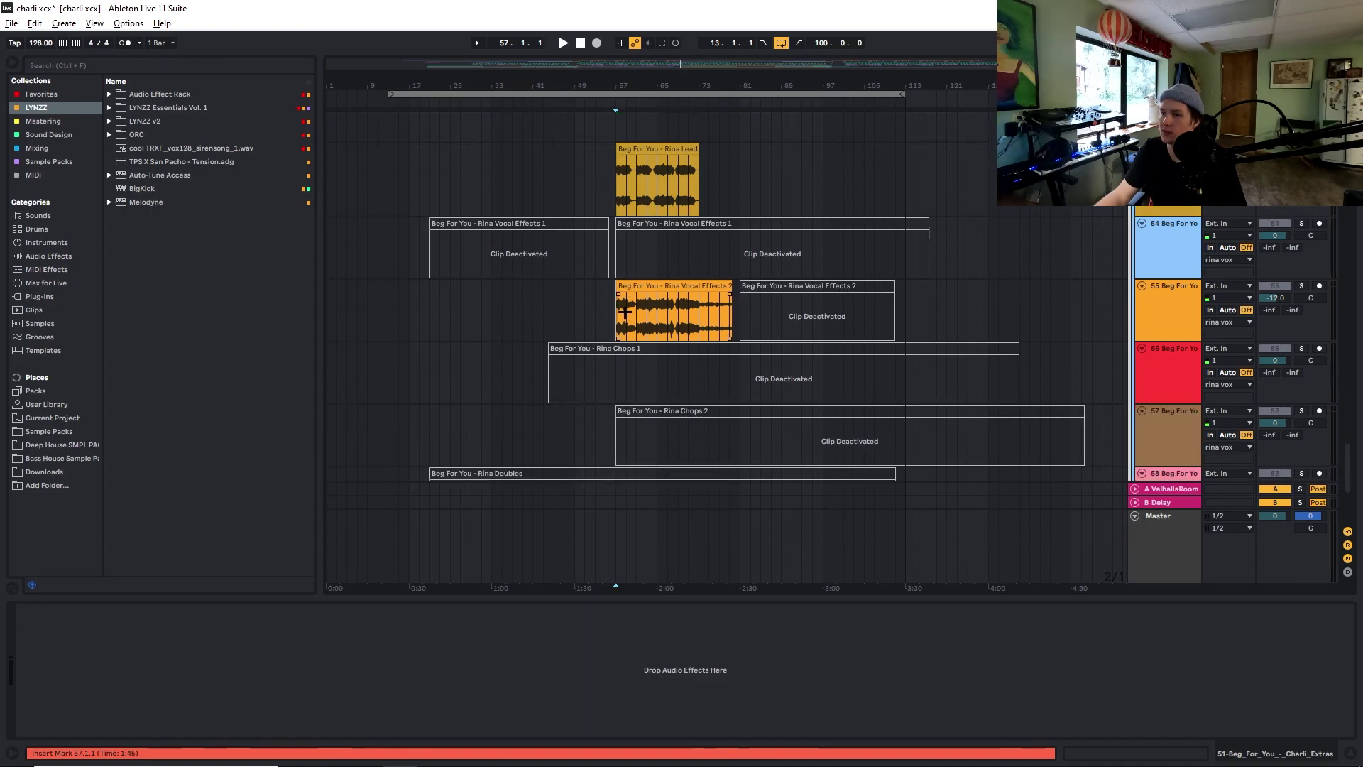
scroll(625, 306, up, 5)
scroll(718, 287, up, 3)
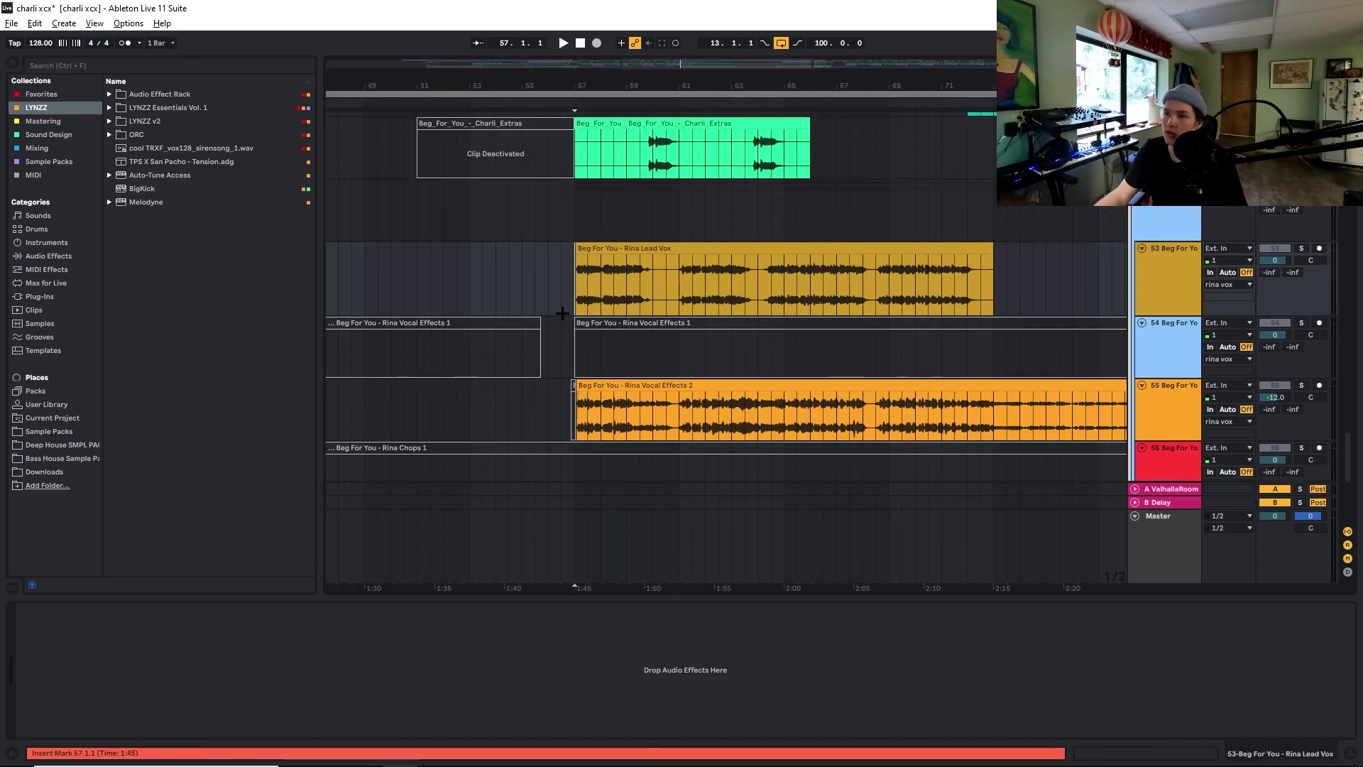
scroll(646, 333, down, 3)
scroll(573, 276, up, 5)
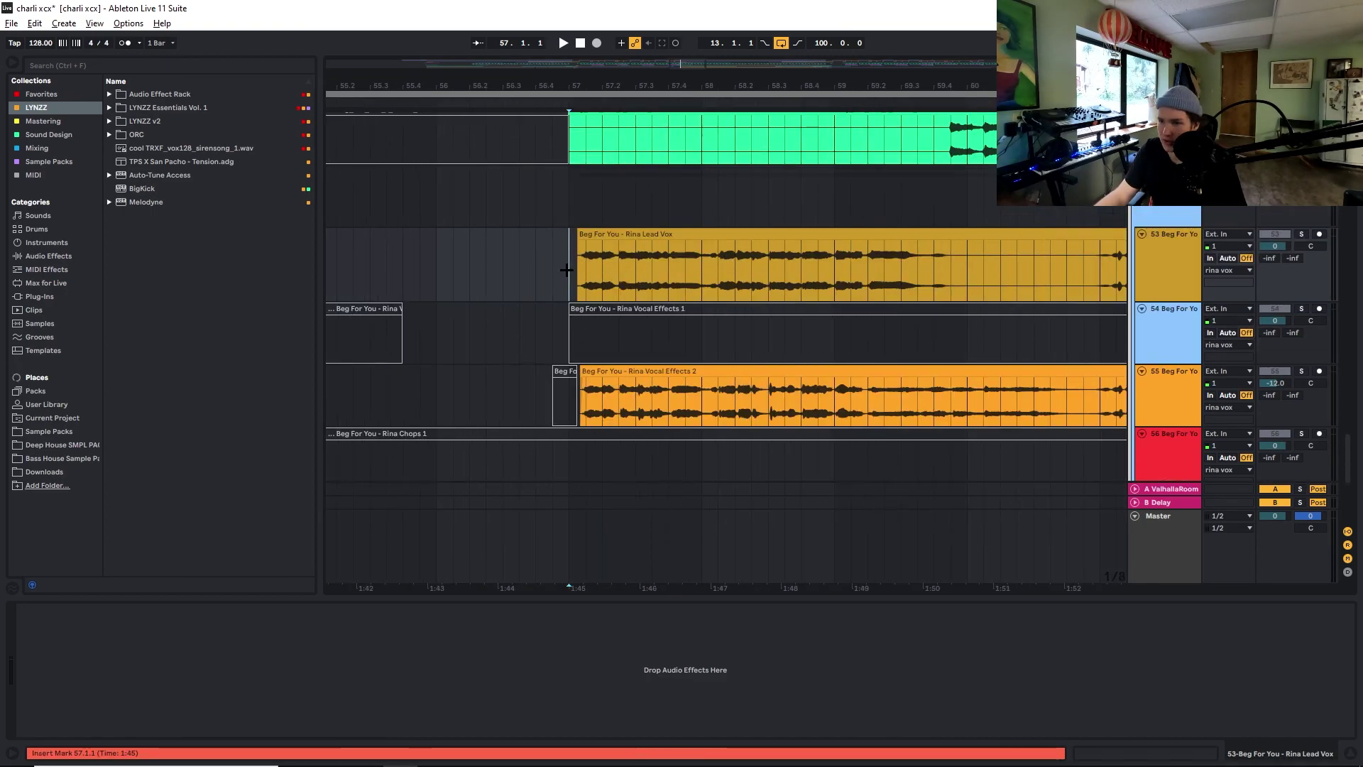
scroll(615, 284, down, 8)
scroll(749, 305, up, 8)
scroll(748, 304, up, 5)
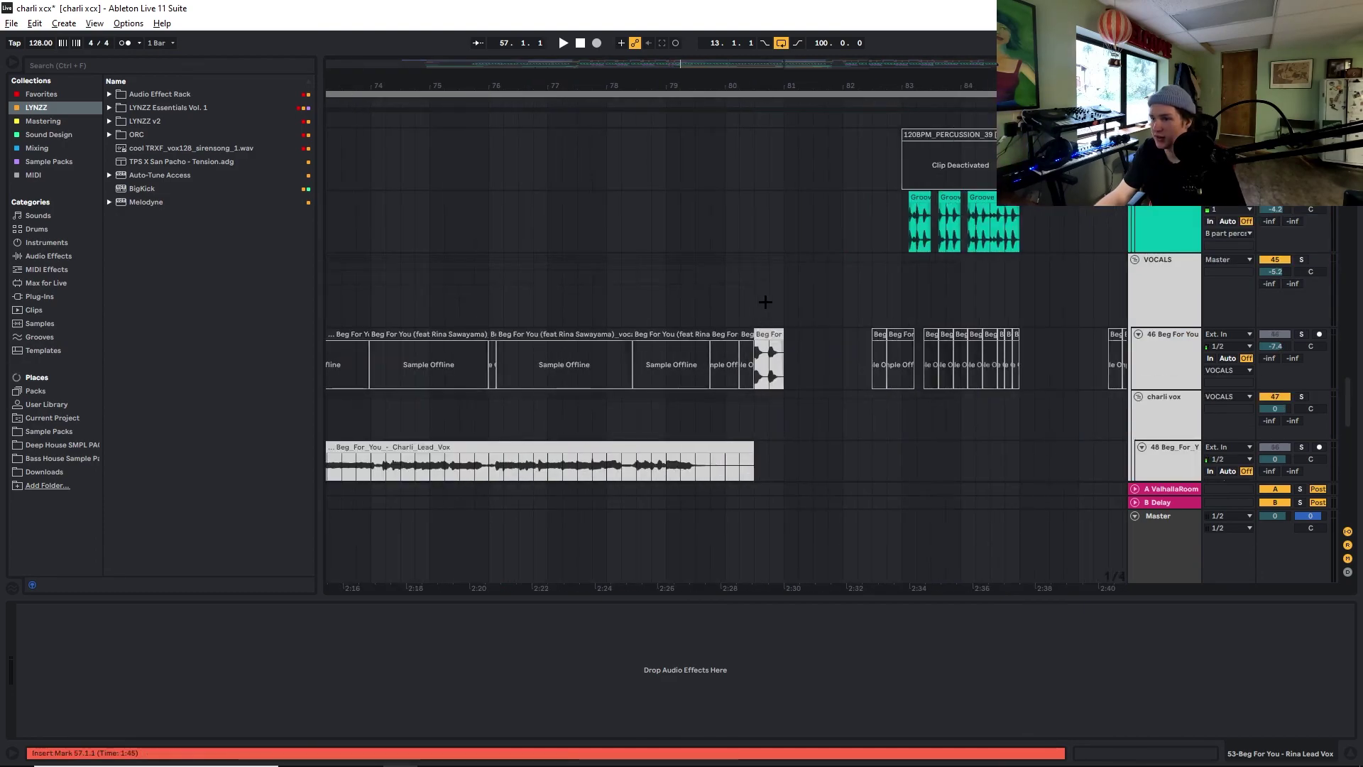
Place the playback position at 80.3.1 on the VOCALS group and look over the tracks up to the build snares
click(765, 306)
scroll(756, 291, down, 8)
scroll(750, 290, up, 3)
scroll(747, 290, up, 6)
scroll(721, 279, up, 5)
scroll(713, 277, down, 6)
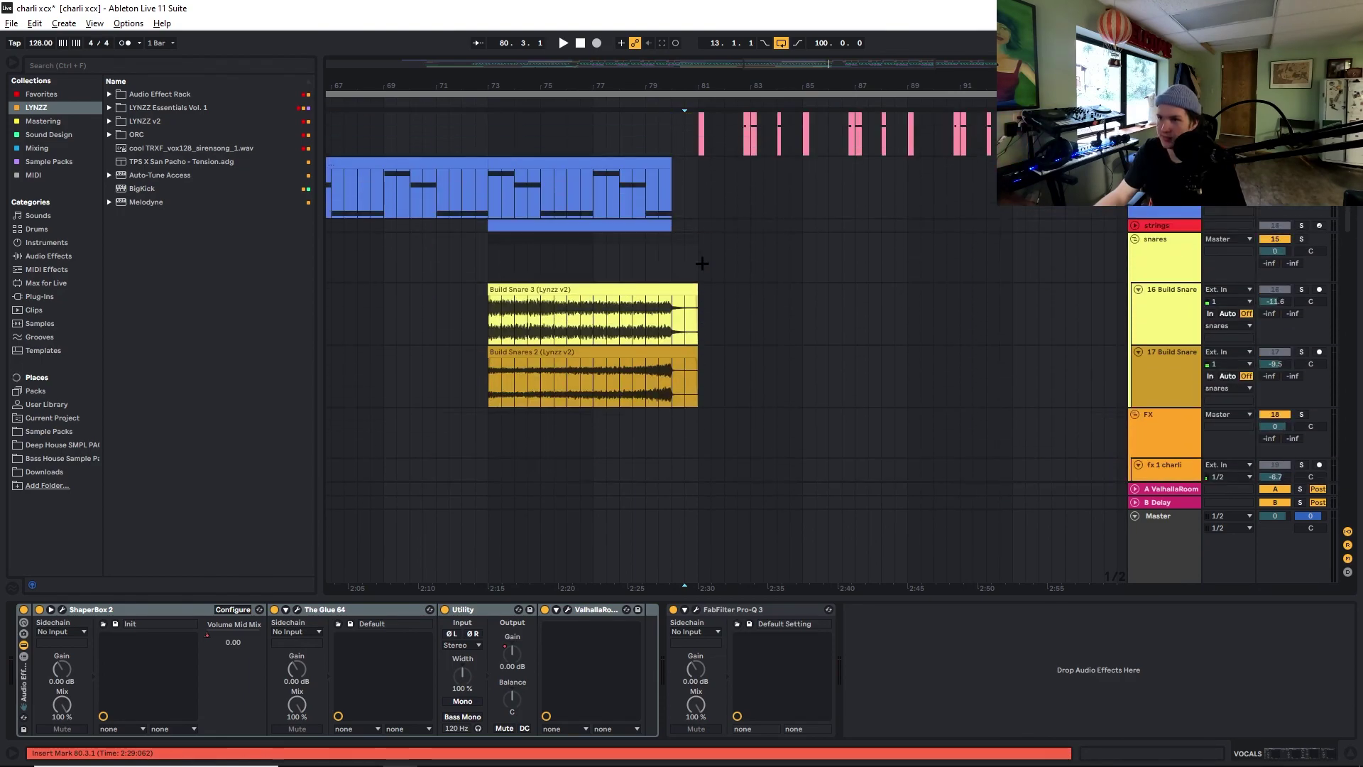
scroll(702, 265, up, 4)
Place the playback position at 81.1.1, in turn on the stabs & mid bass group, the leads group and the main lead
click(700, 267)
scroll(699, 269, down, 4)
scroll(696, 271, up, 3)
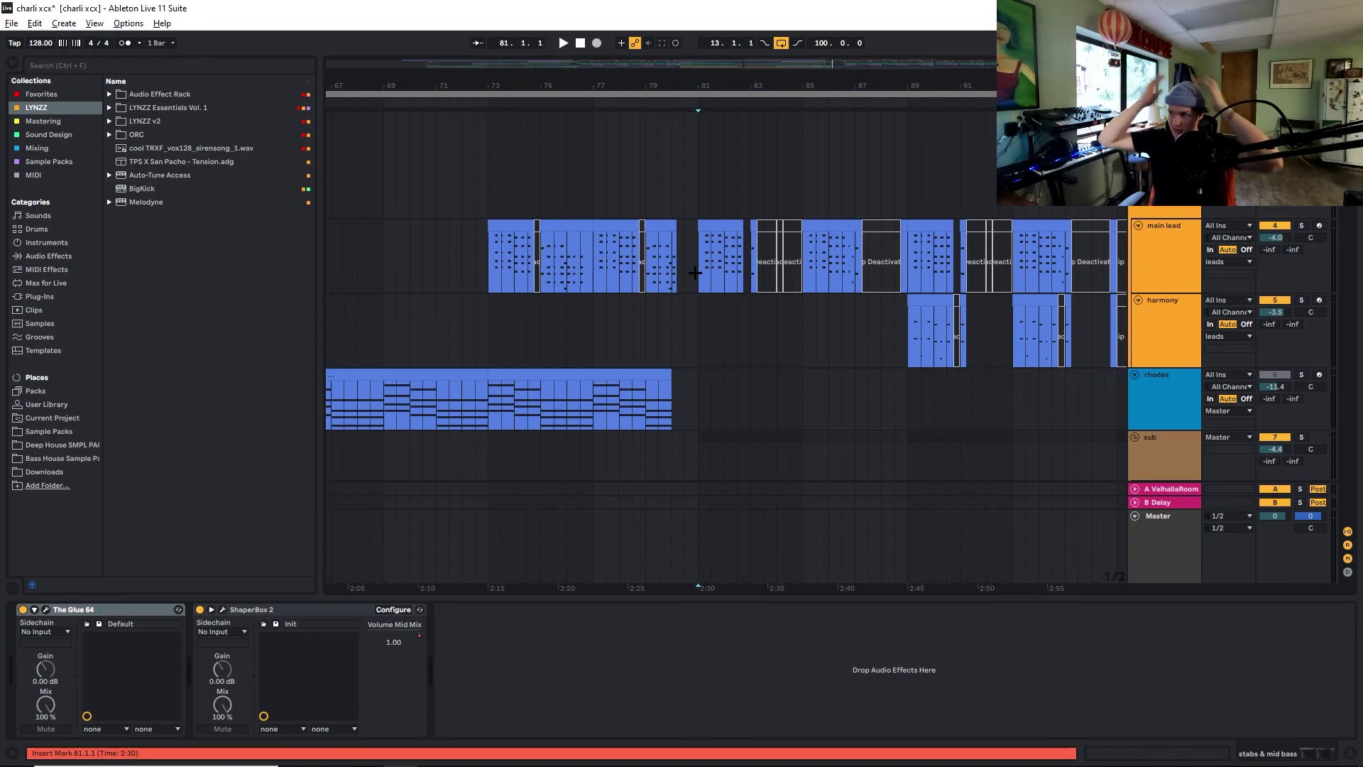
scroll(696, 277, up, 2)
click(700, 291)
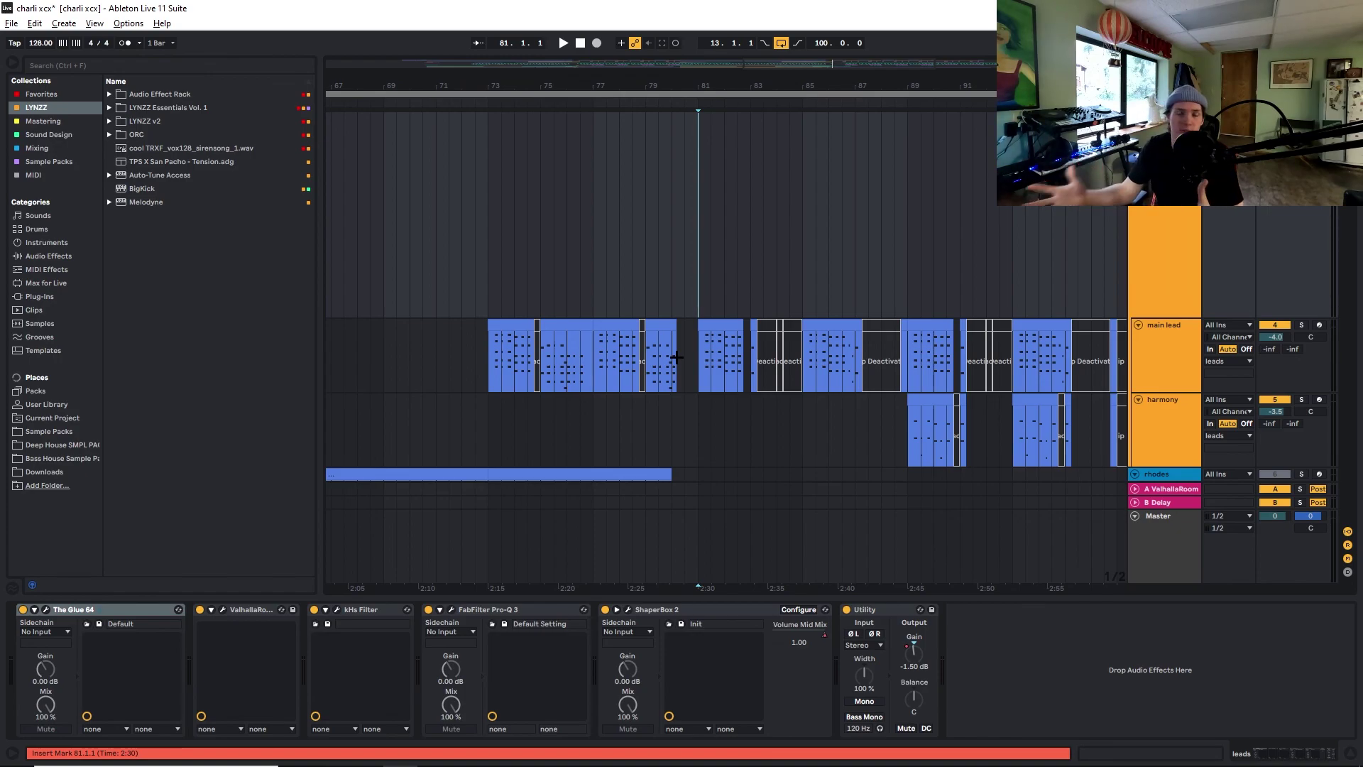
click(698, 352)
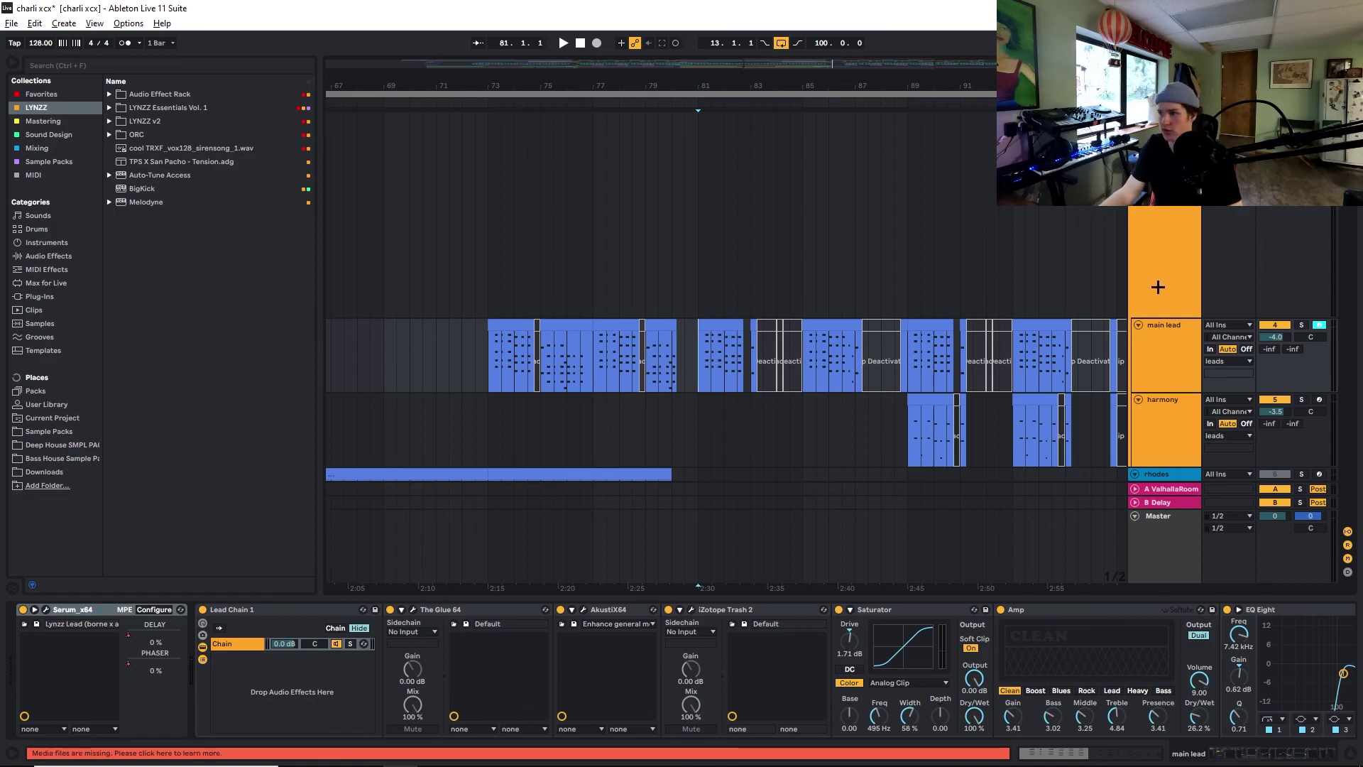
Examine the effects on the leads group and the main lead's device chain through to Portal
click(1189, 271)
scroll(815, 320, down, 4)
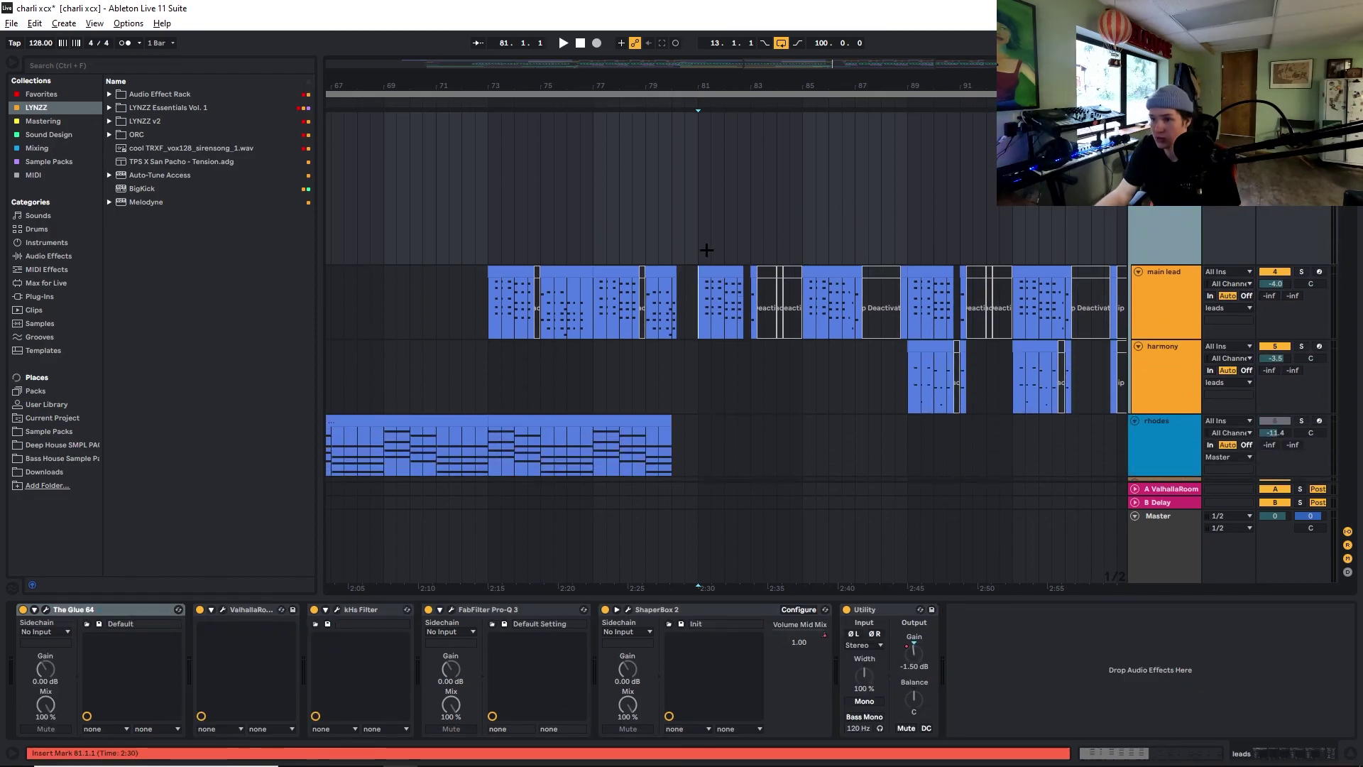
click(1142, 231)
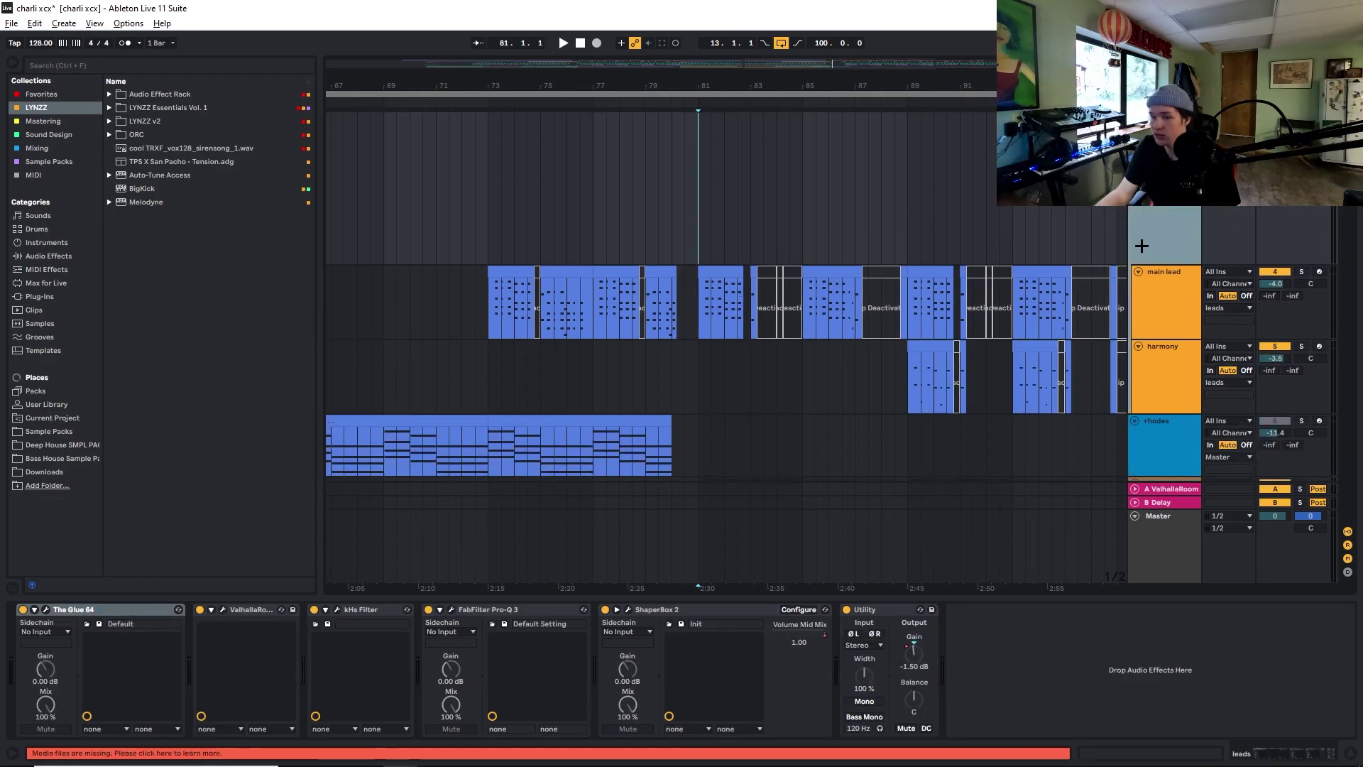
click(1167, 334)
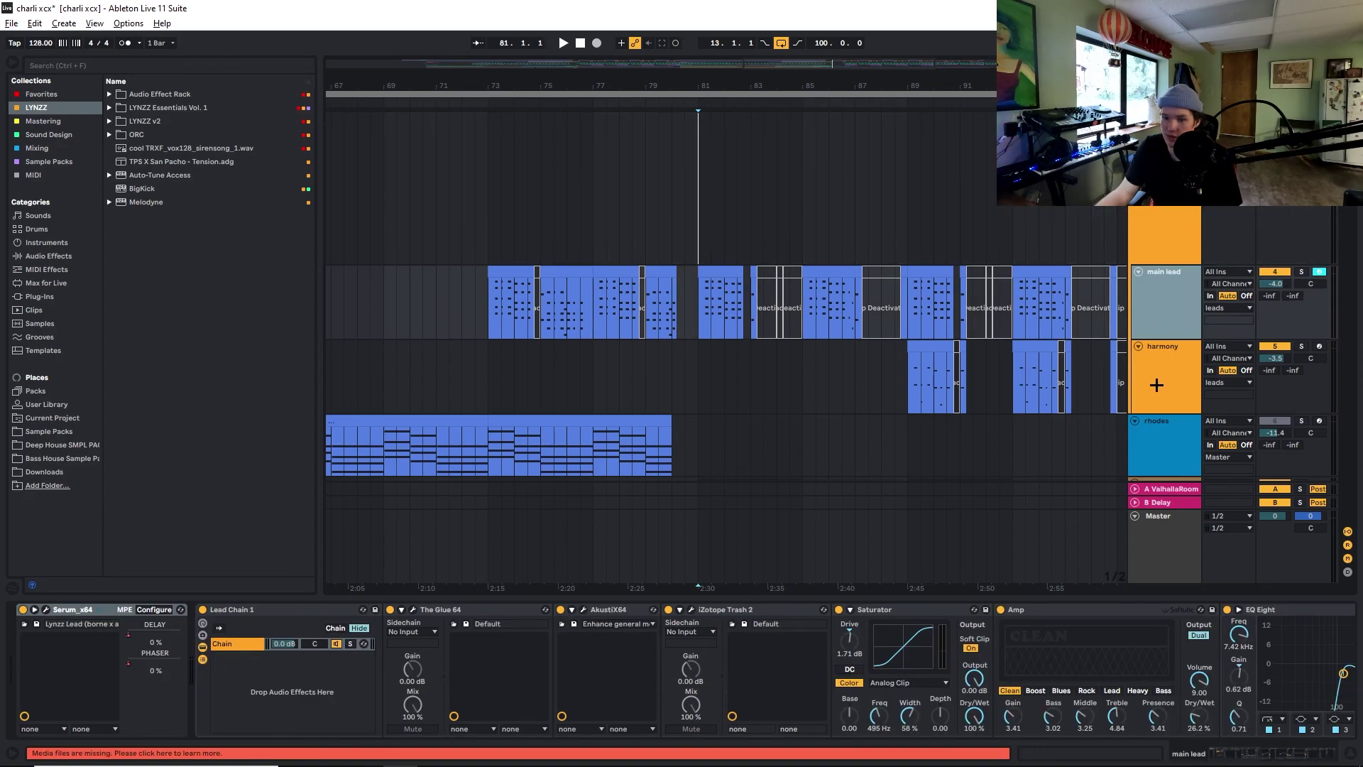
drag(1282, 756, 1326, 754)
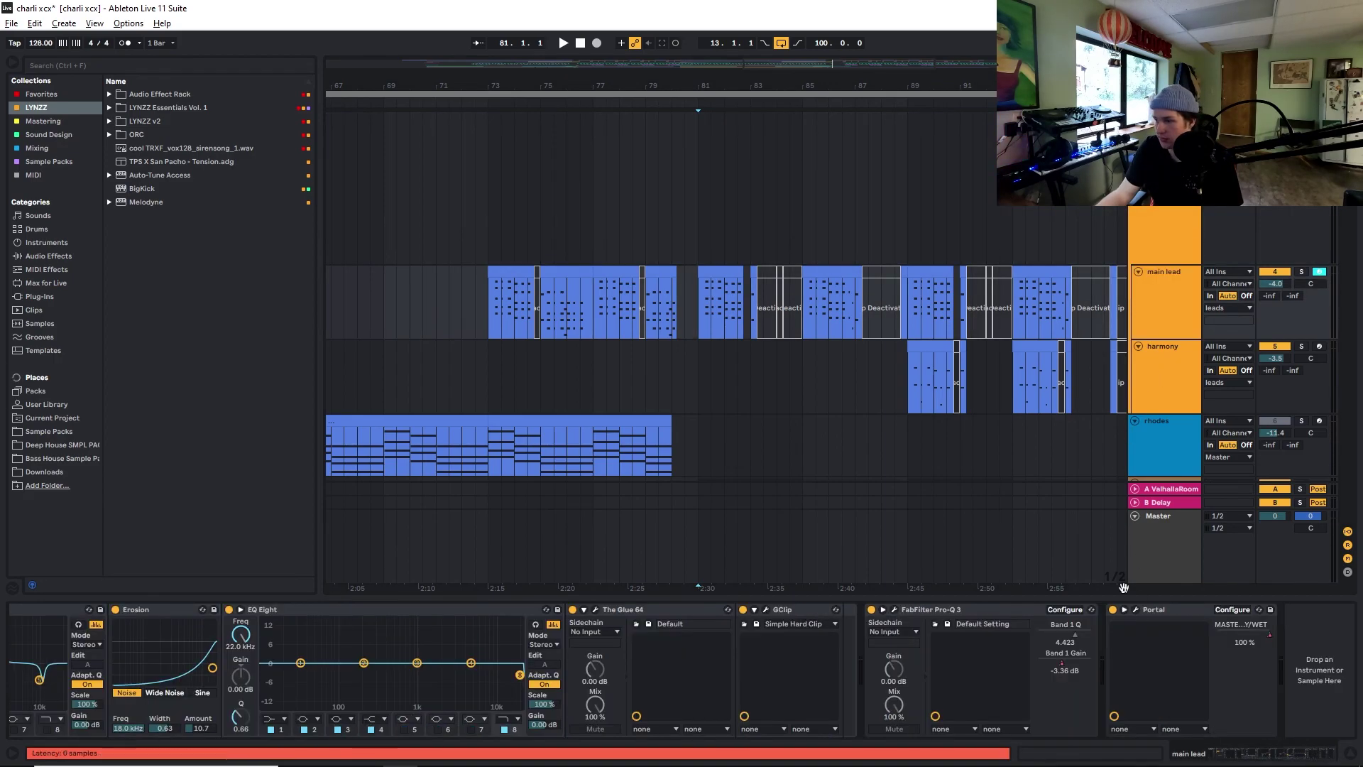
Audition the second drop from 81.1.1 with Portal active on the main lead
click(702, 310)
scroll(701, 429, up, 3)
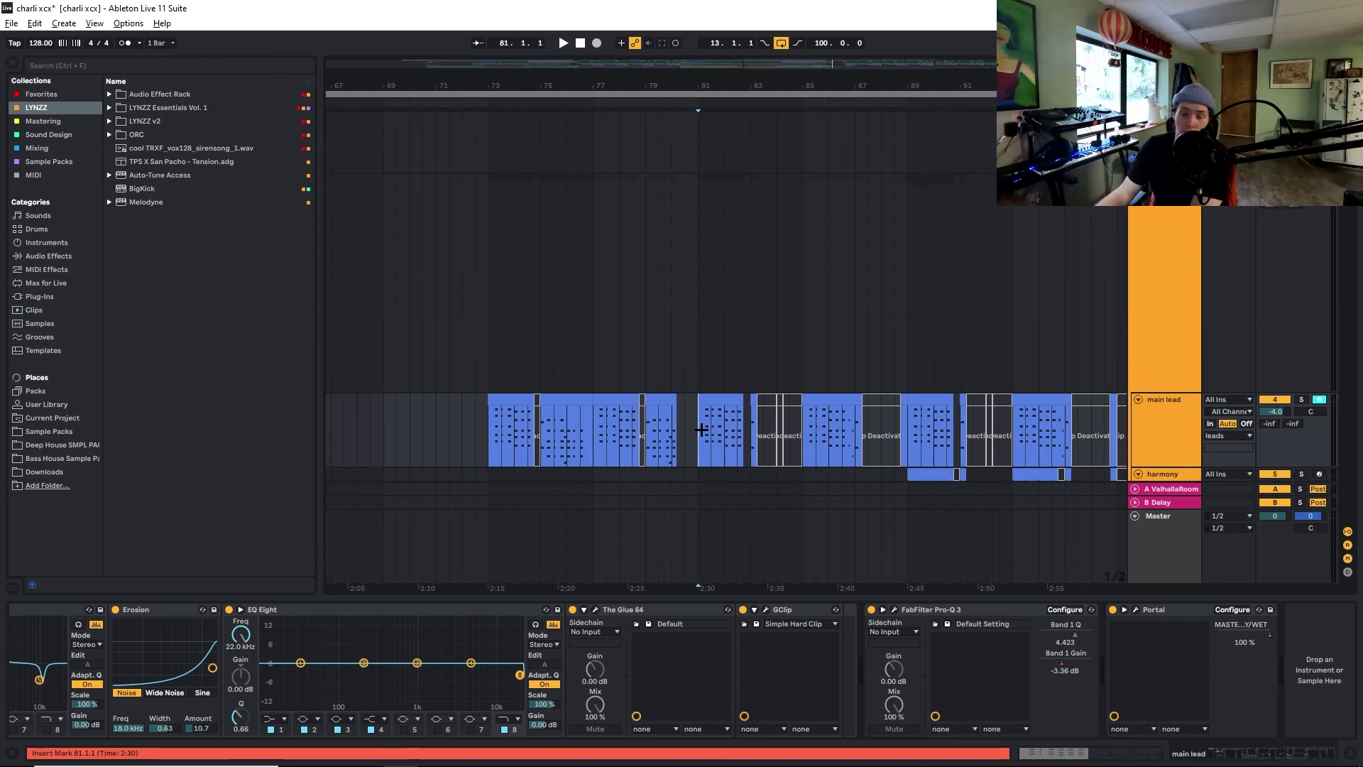
key(space)
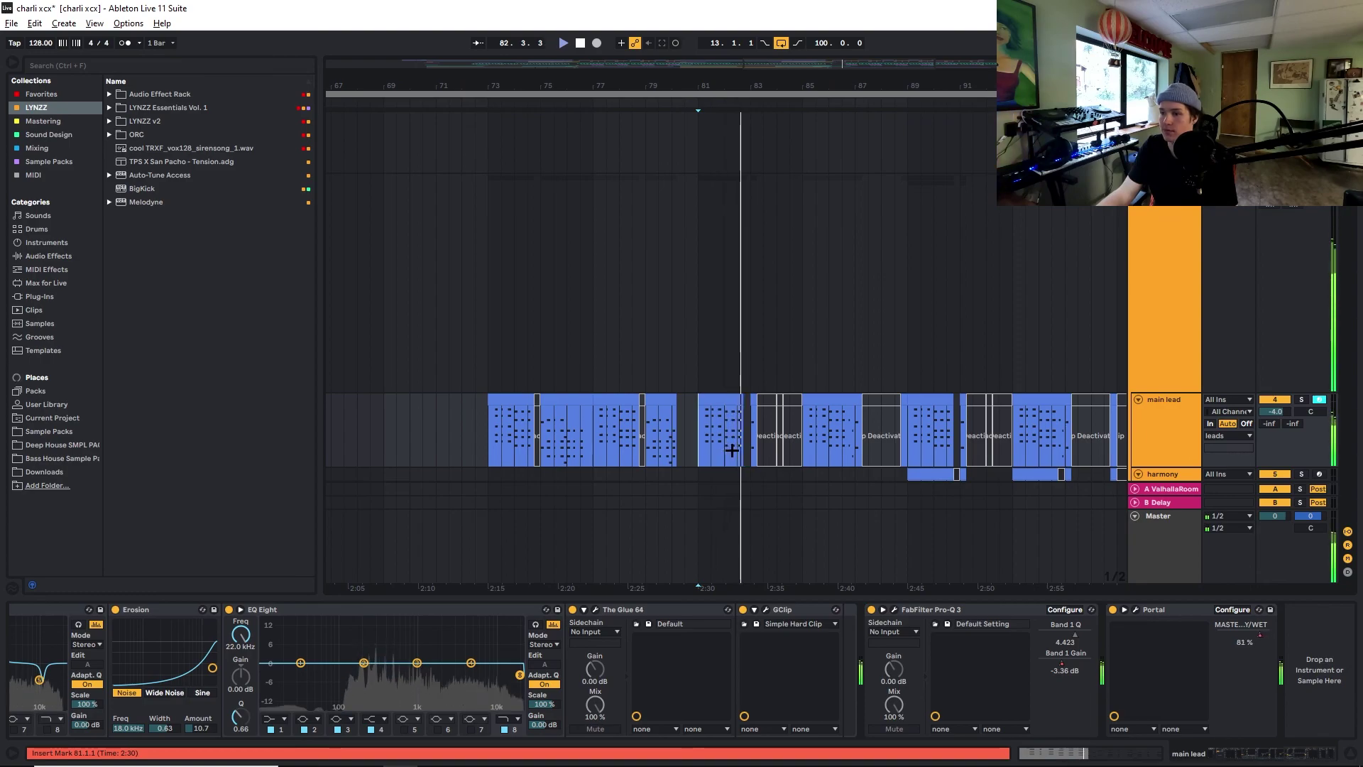
key(space)
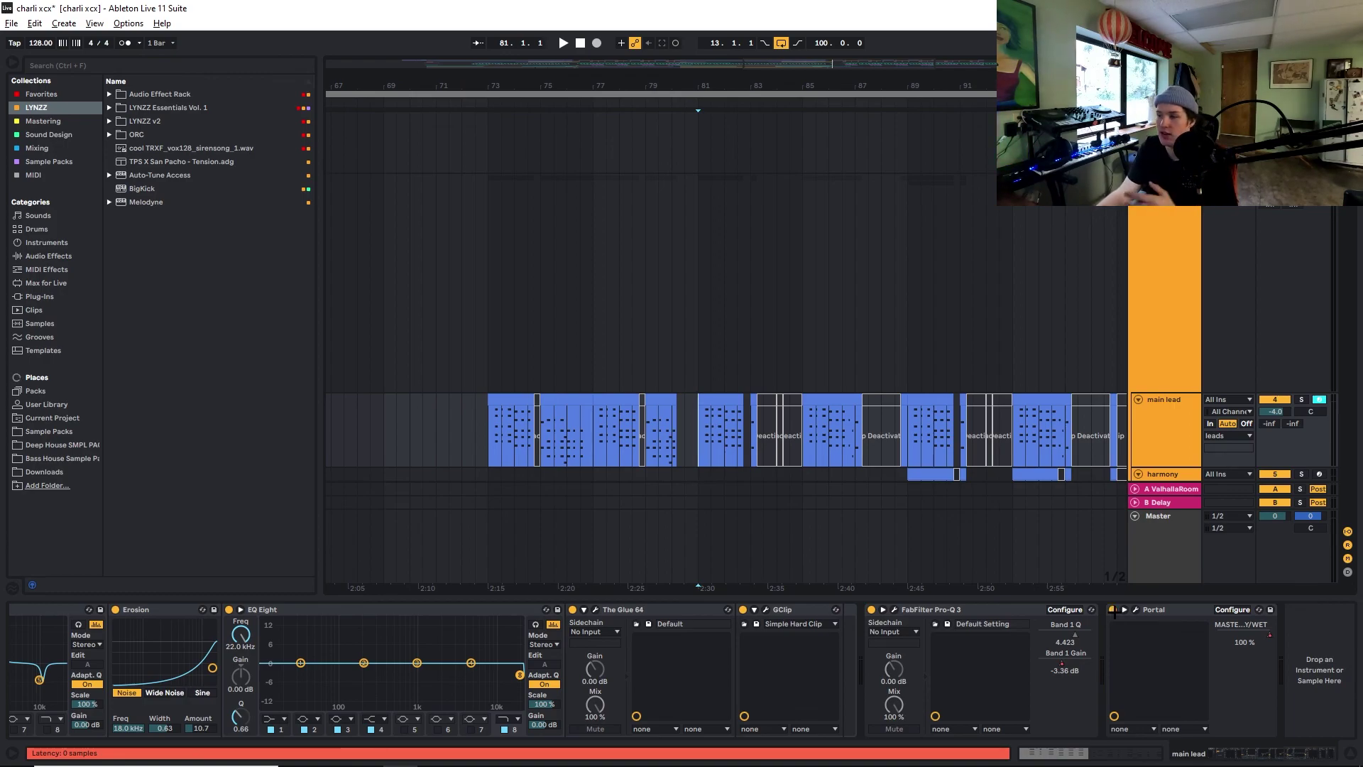
Open the main lead's Portal plugin, view its grain controls and close it
click(1136, 609)
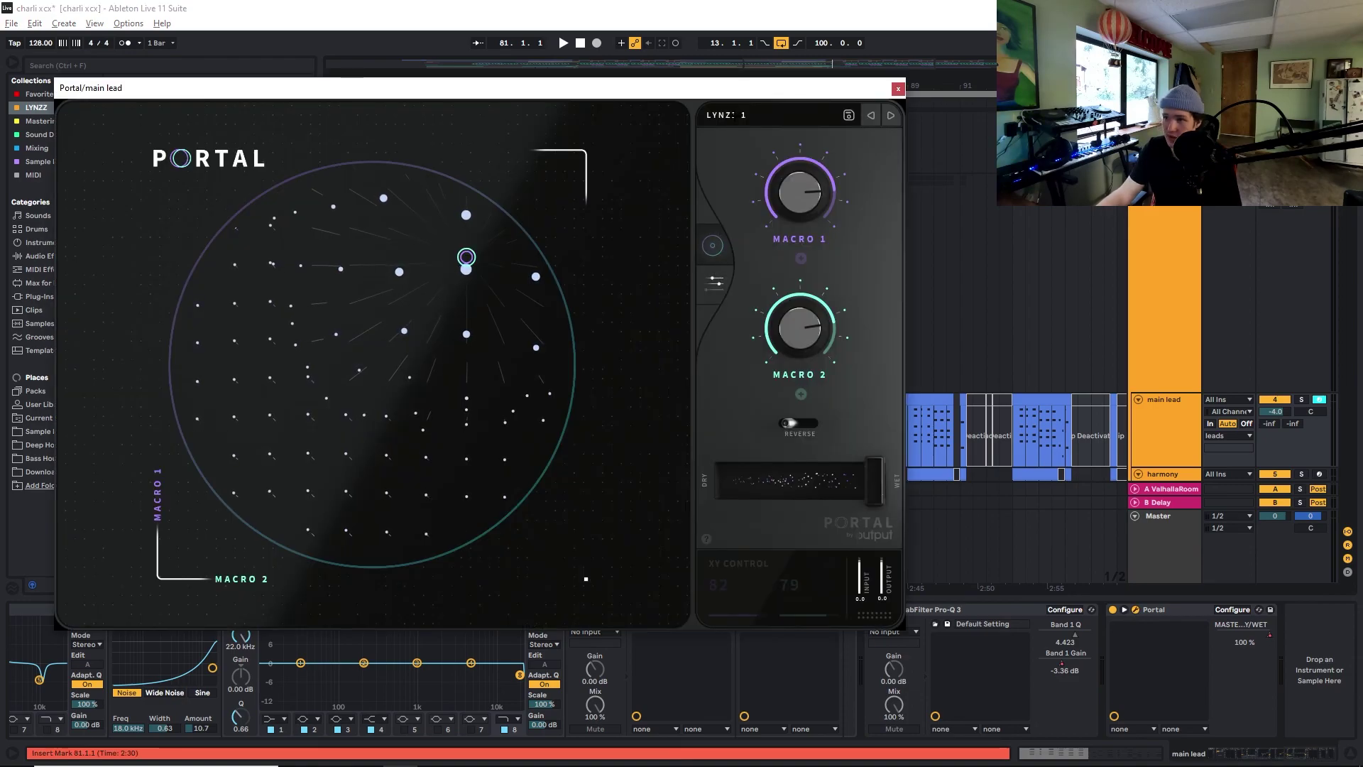
click(716, 282)
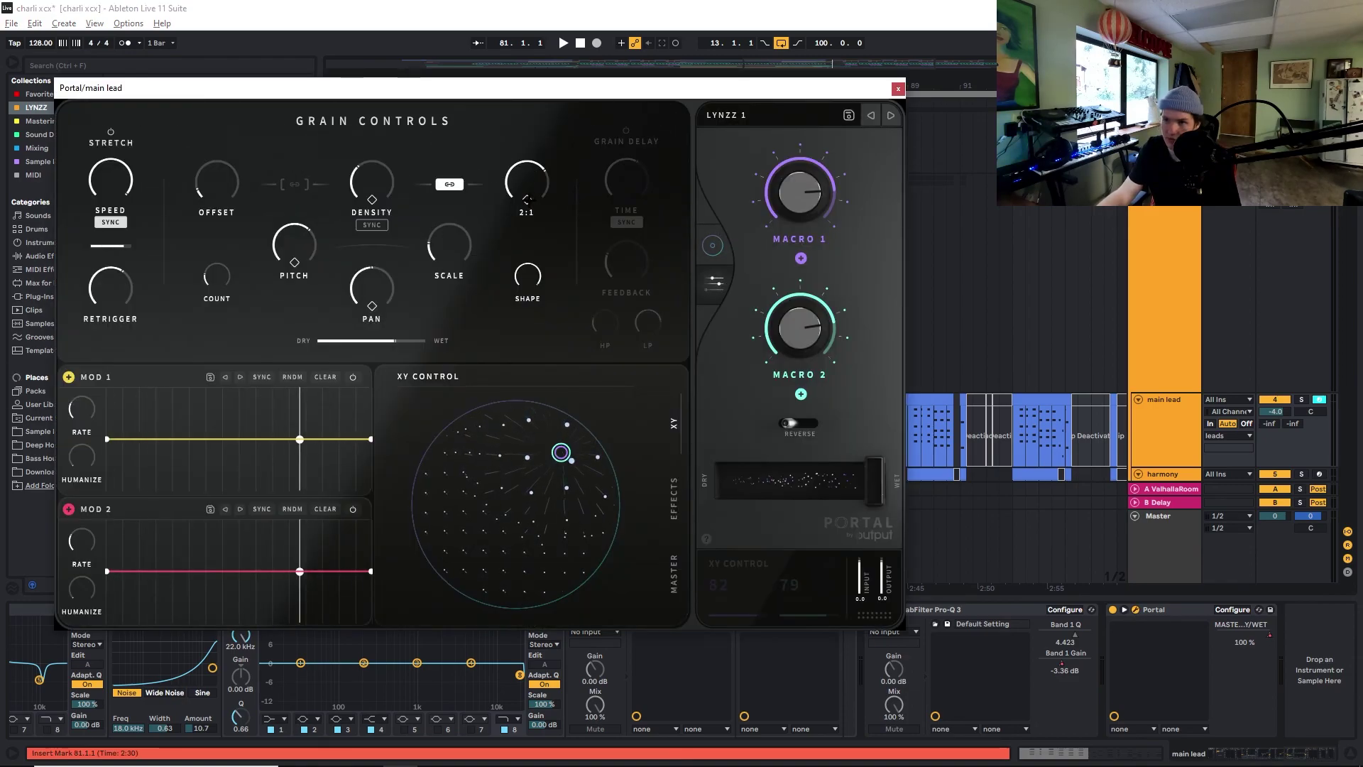
click(899, 89)
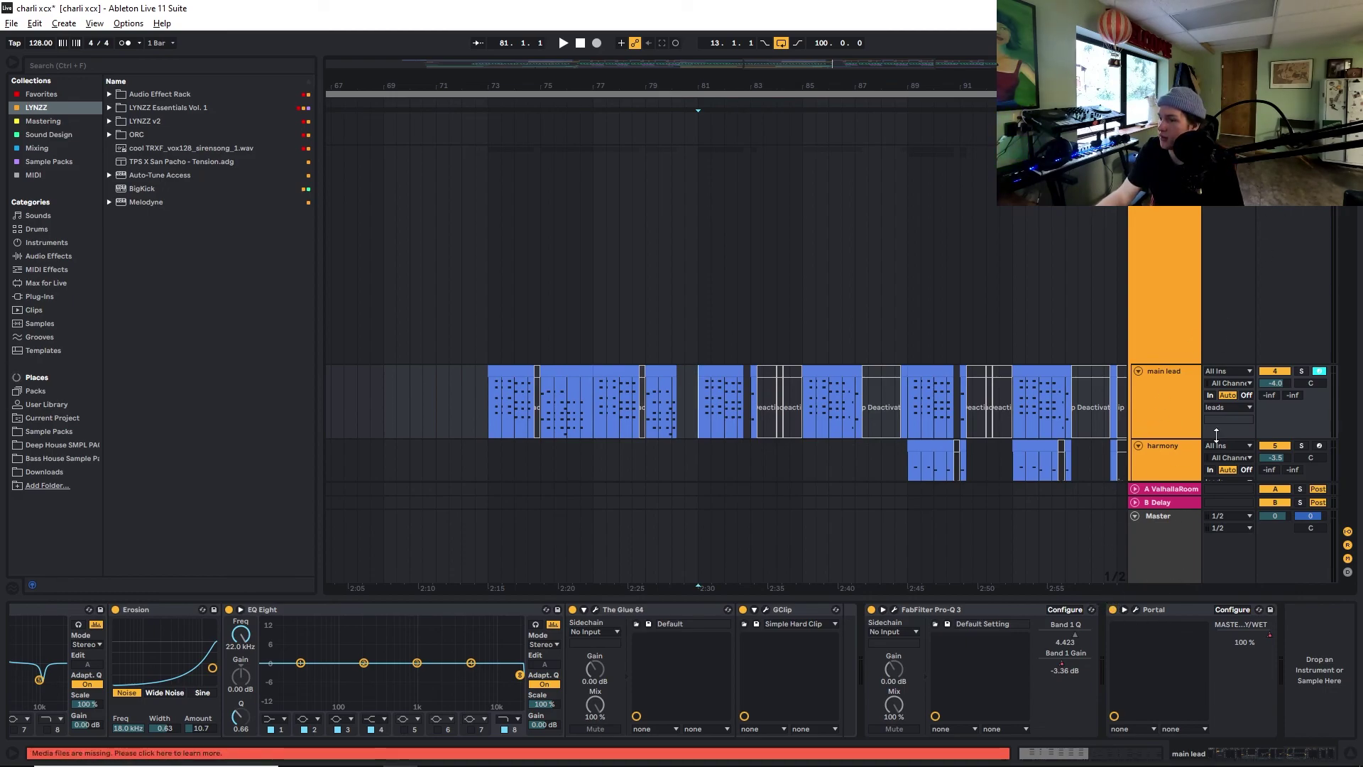
Compare the drop from 81.1.1 with the main lead's Portal bypassed and enabled again, returning the playback position to 81.1.1
scroll(849, 412, up, 1)
scroll(788, 426, down, 2)
click(1111, 608)
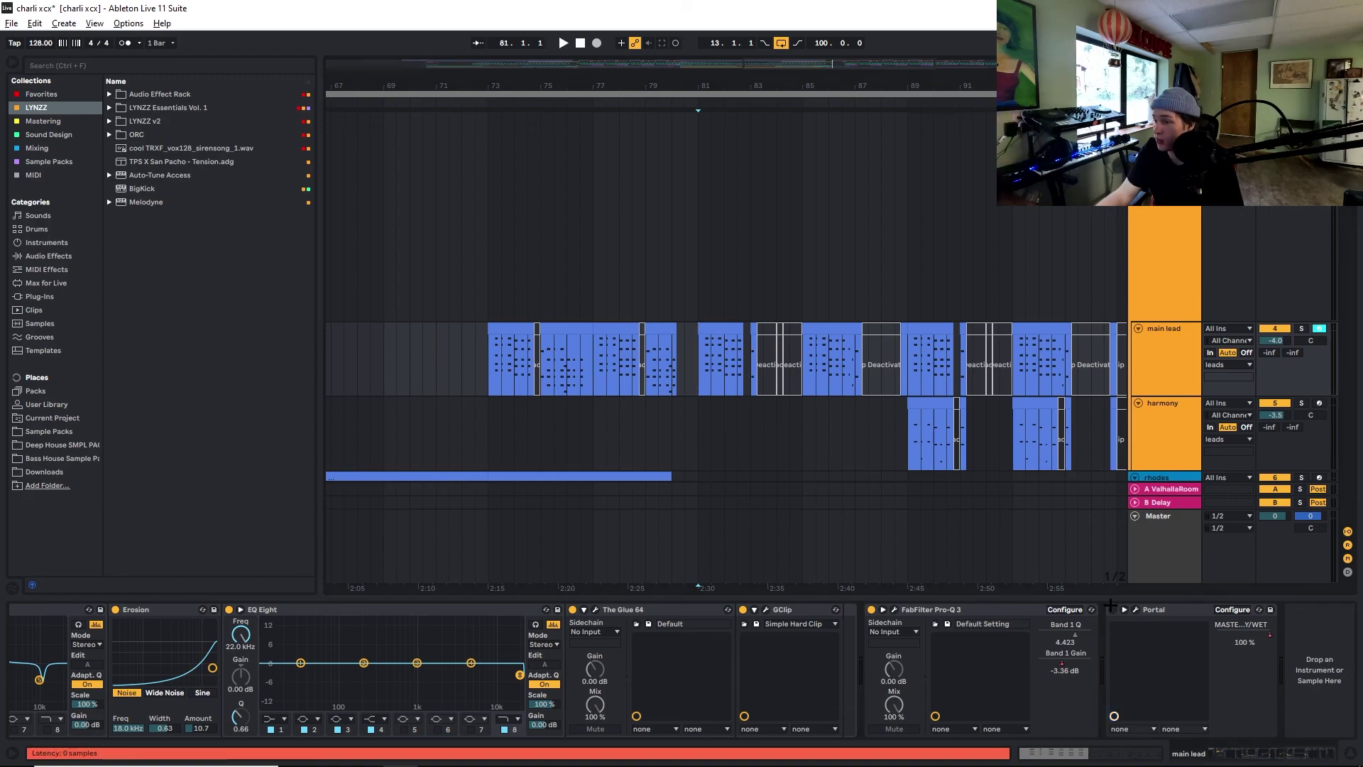
key(space)
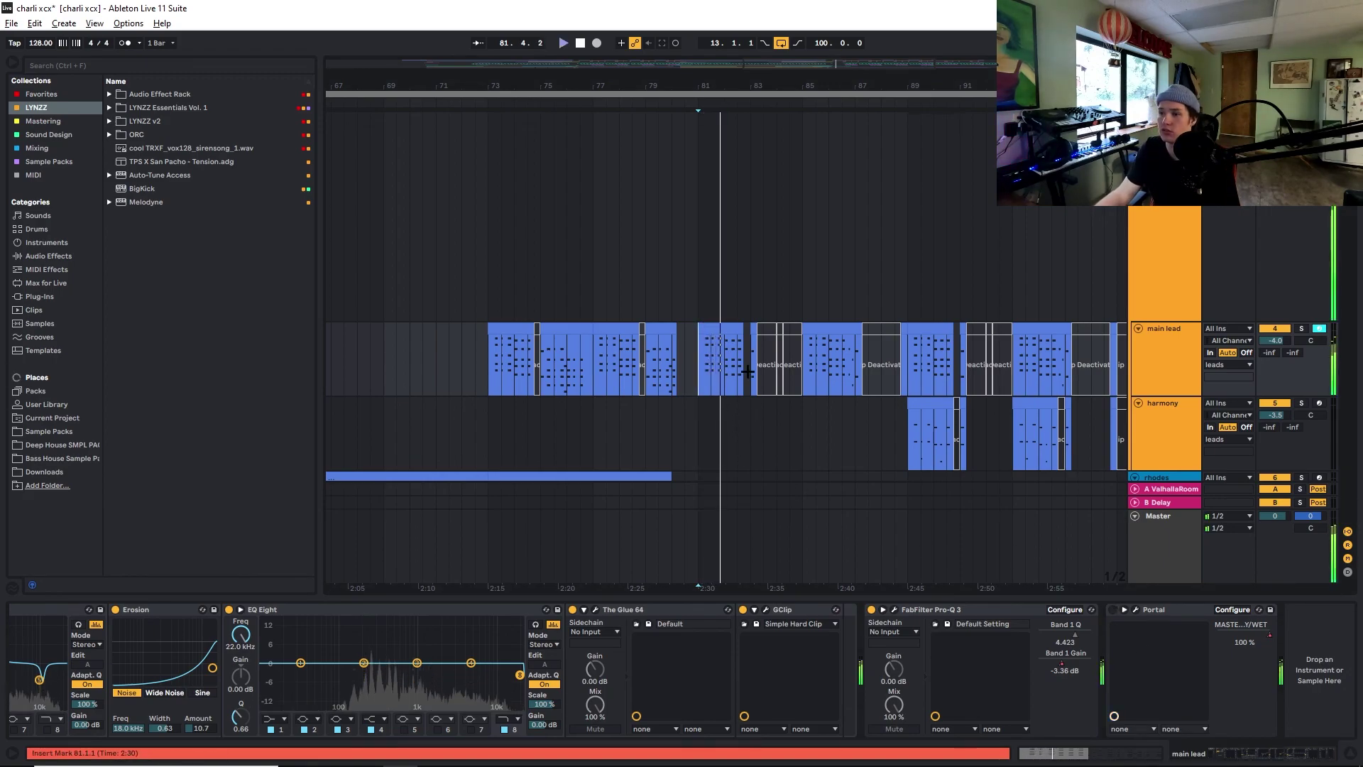
key(space)
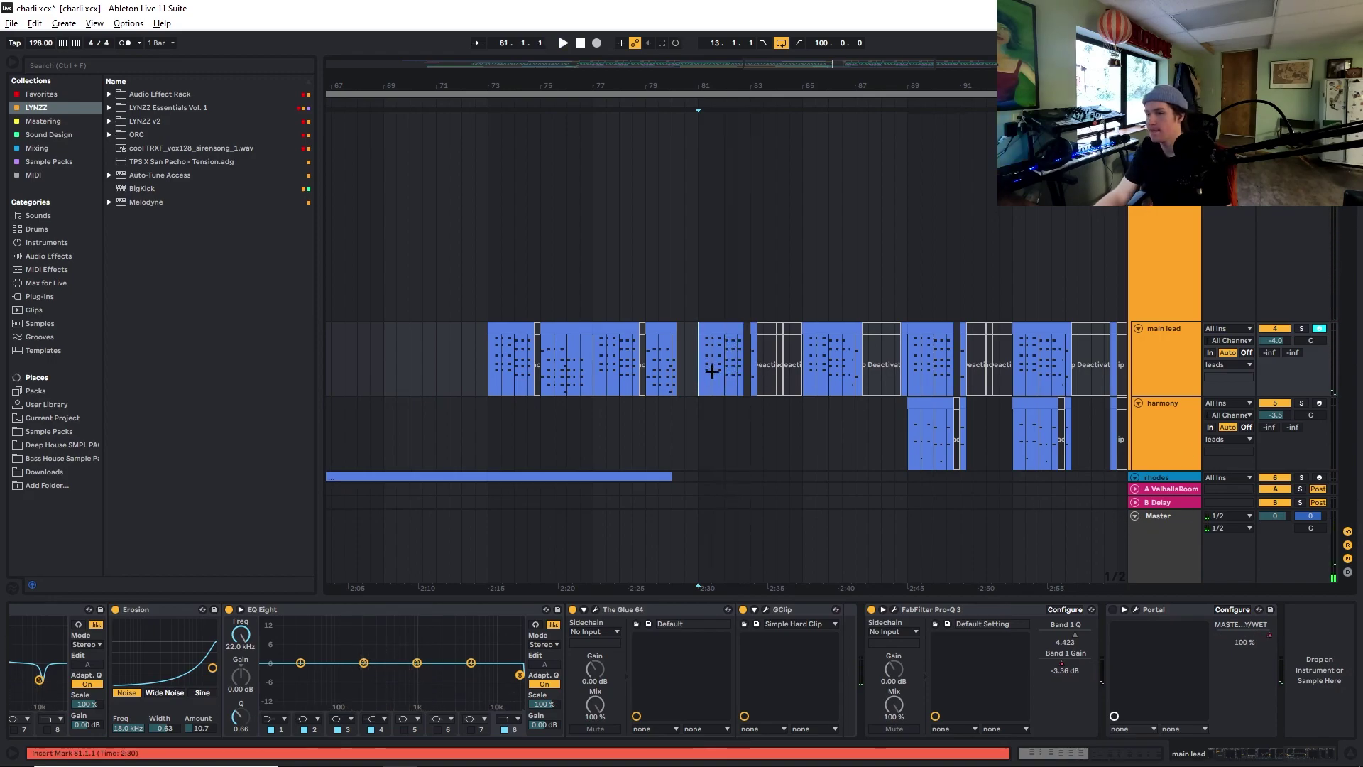
key(space)
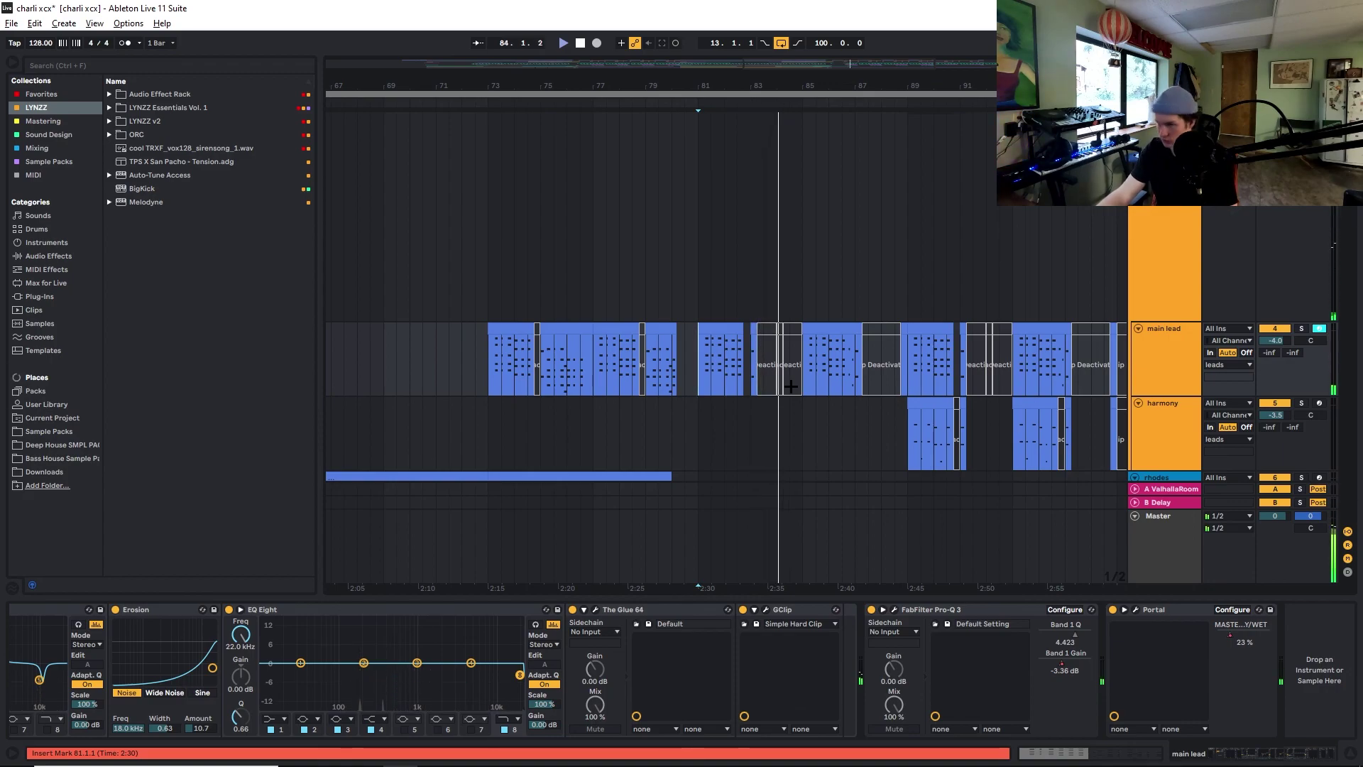
key(space)
click(697, 361)
scroll(756, 362, up, 3)
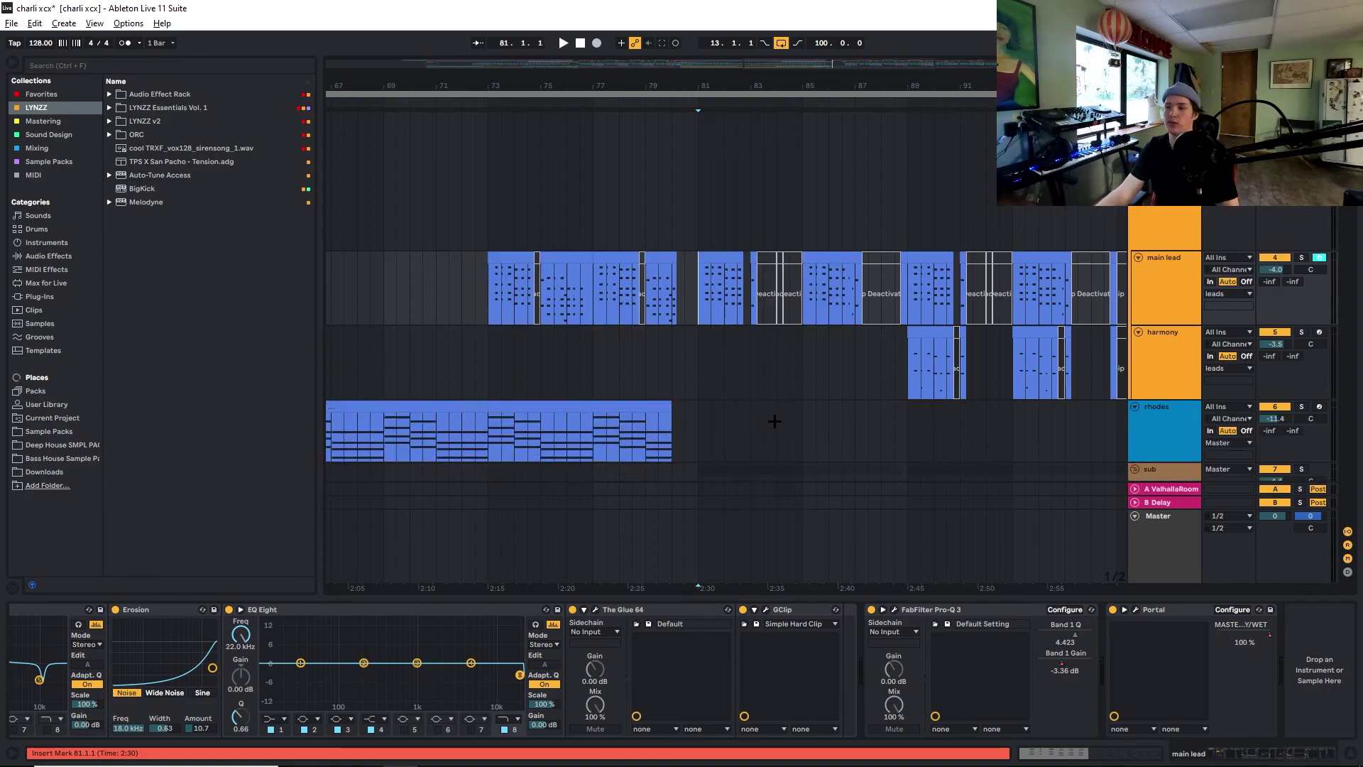
Look over the bass, stab, kick, clap and hat clips after 81.1.1 and place the playback position at 83.1.1 on the bongo percussion track
scroll(782, 434, down, 10)
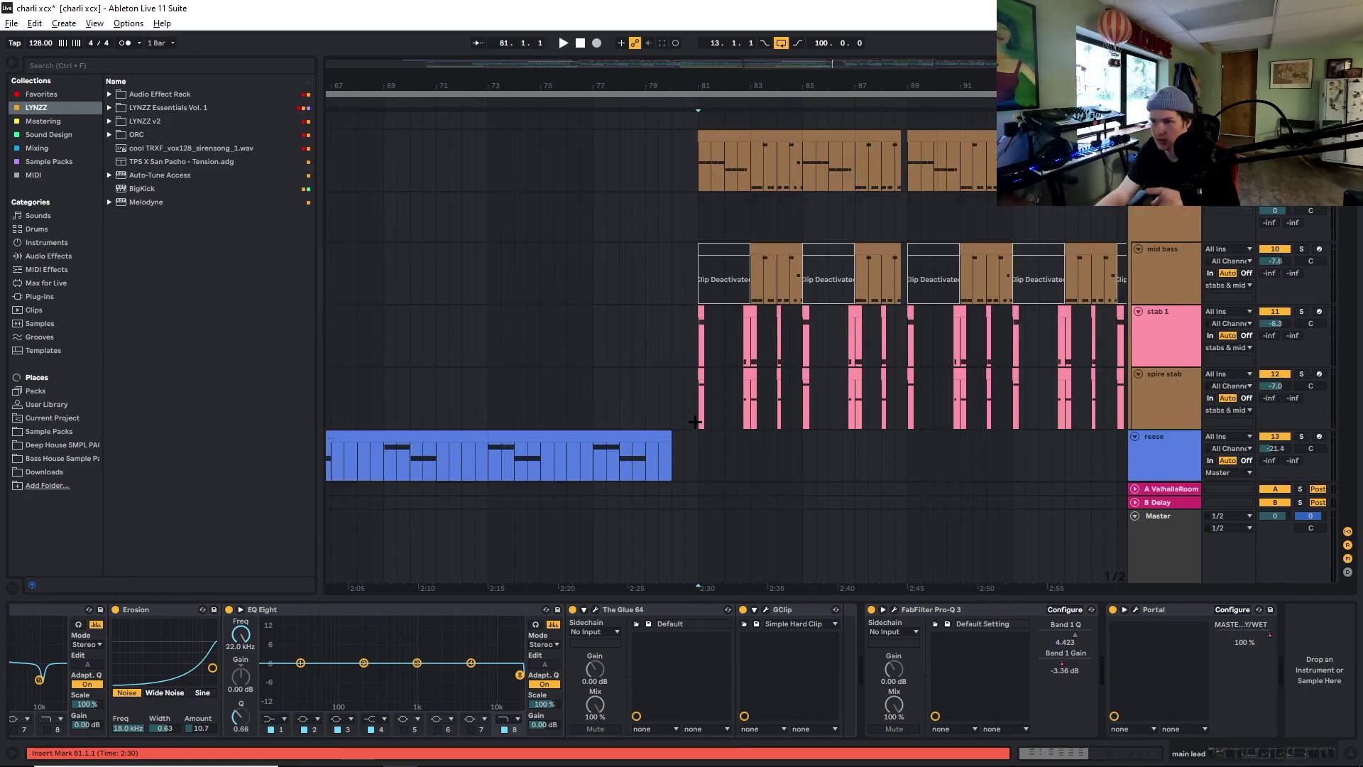
scroll(700, 418, down, 10)
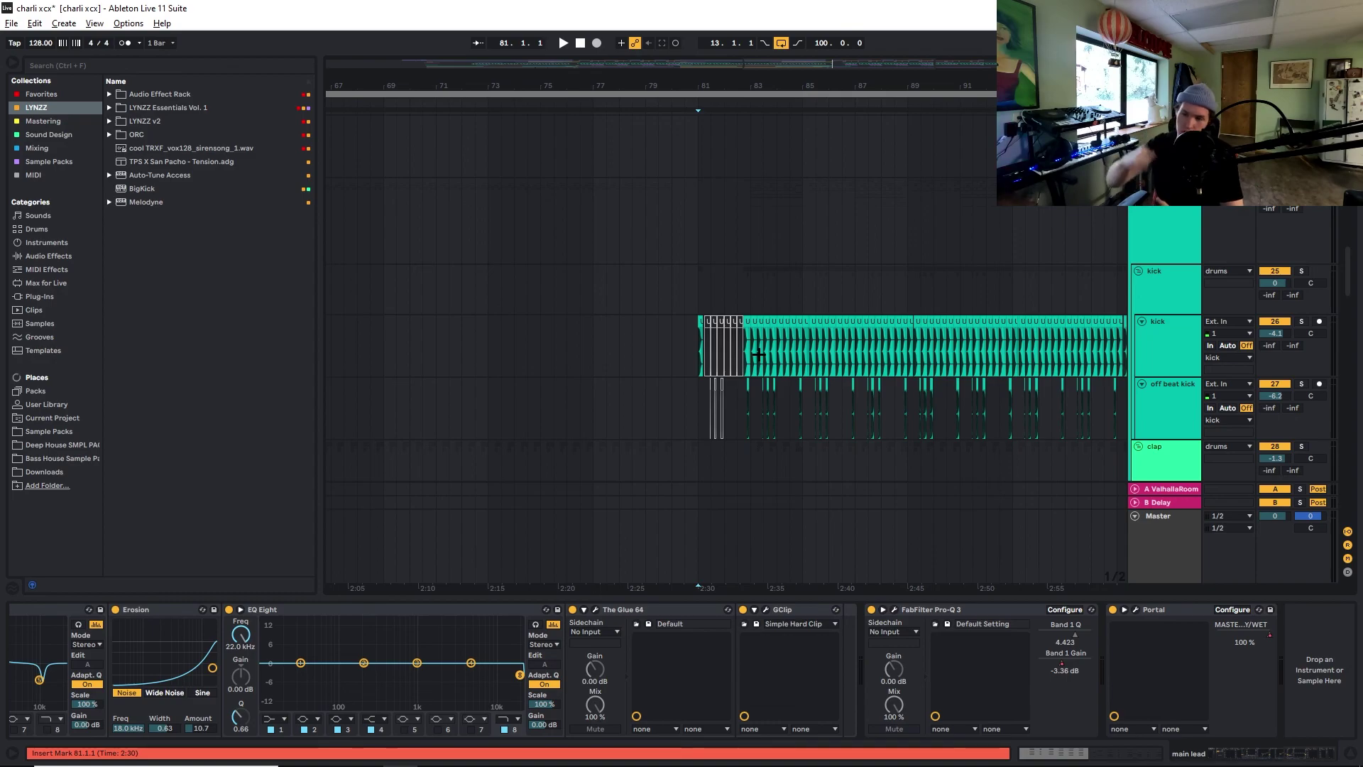
scroll(783, 349, down, 10)
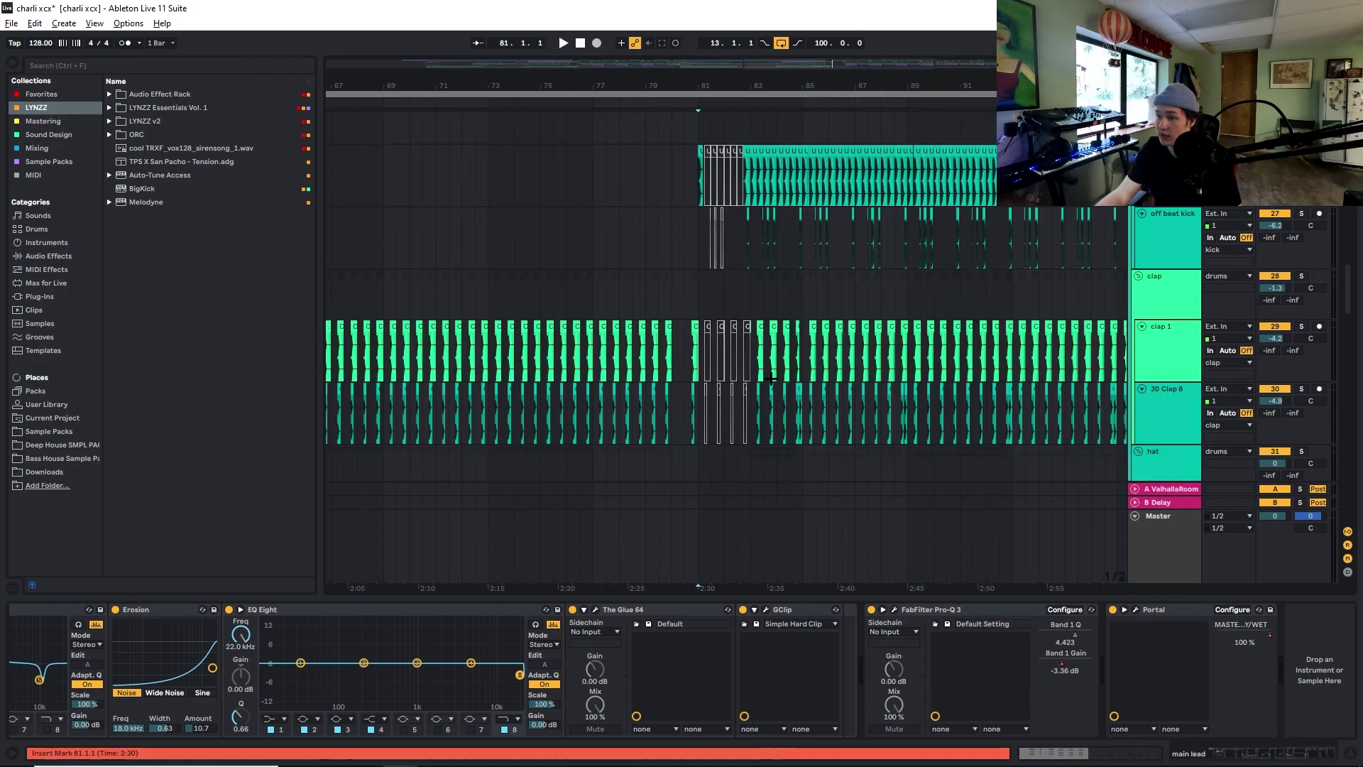
scroll(754, 398, down, 3)
click(753, 390)
scroll(752, 396, down, 1)
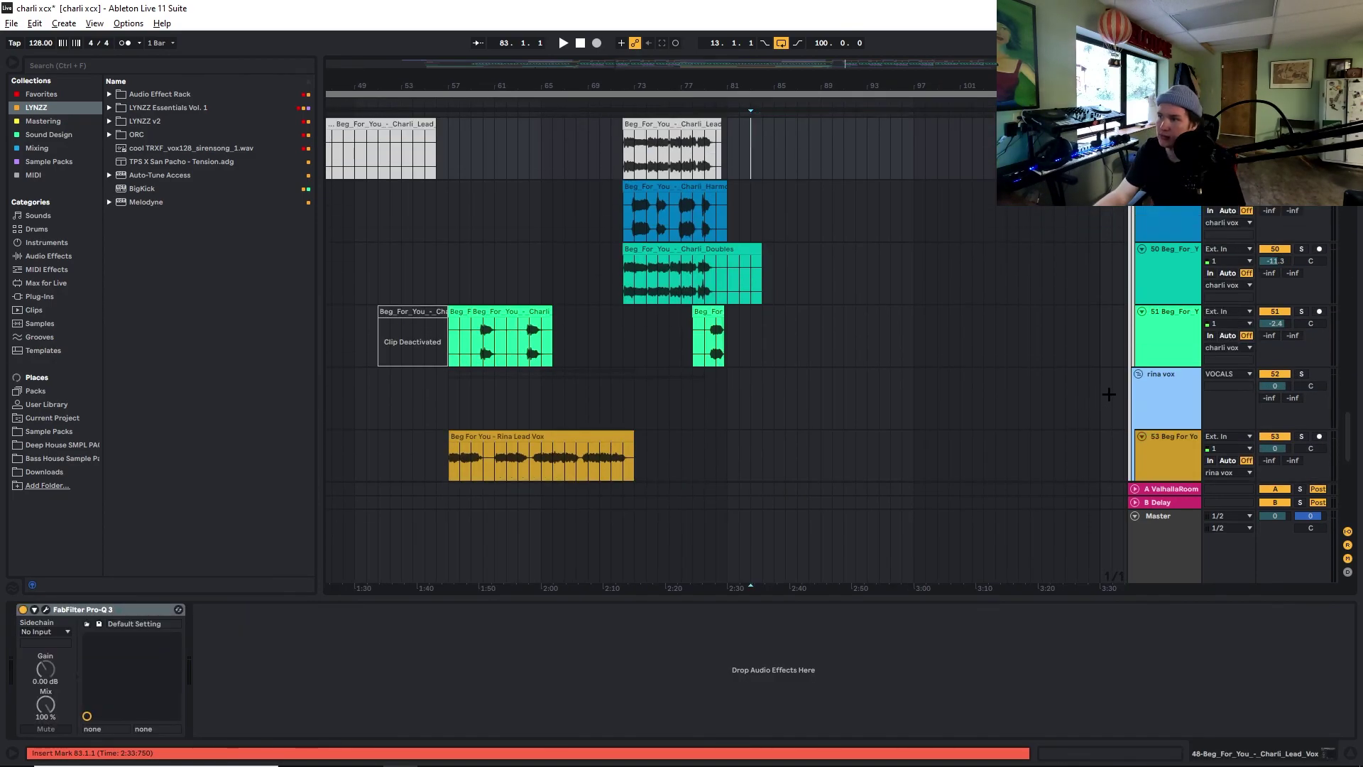
Look over the second drop in a wider view, from the vocals and percussion up through the kick, FX and bass tracks
scroll(1108, 393, up, 4)
scroll(1092, 365, up, 8)
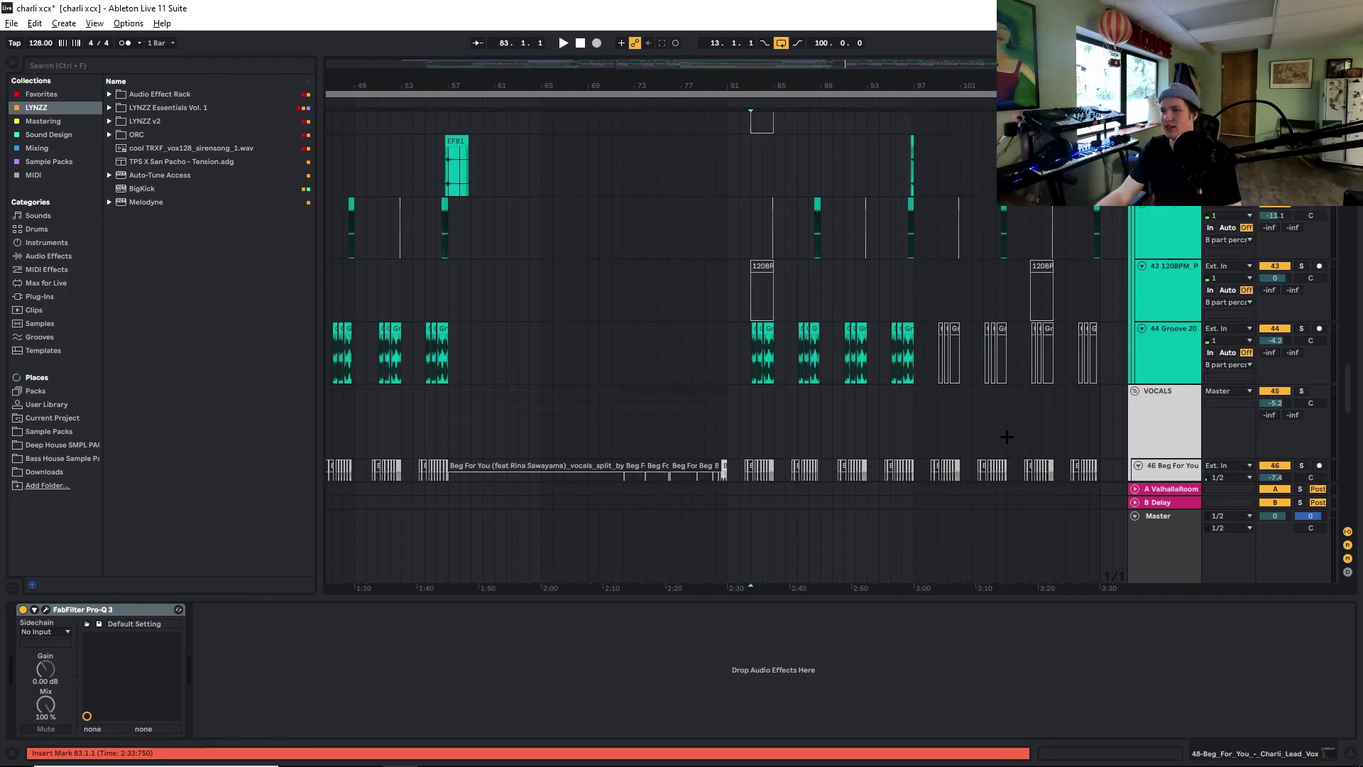
scroll(784, 303, up, 10)
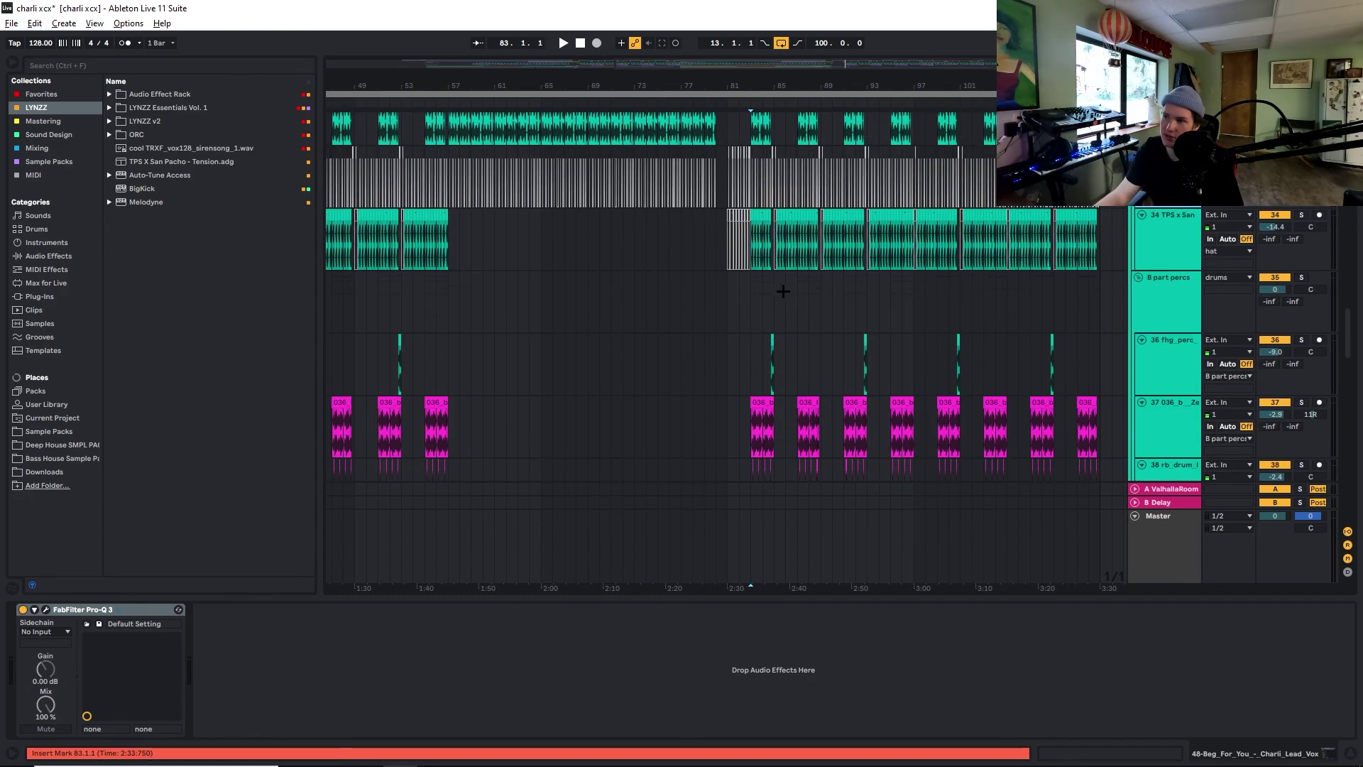
scroll(874, 342, up, 8)
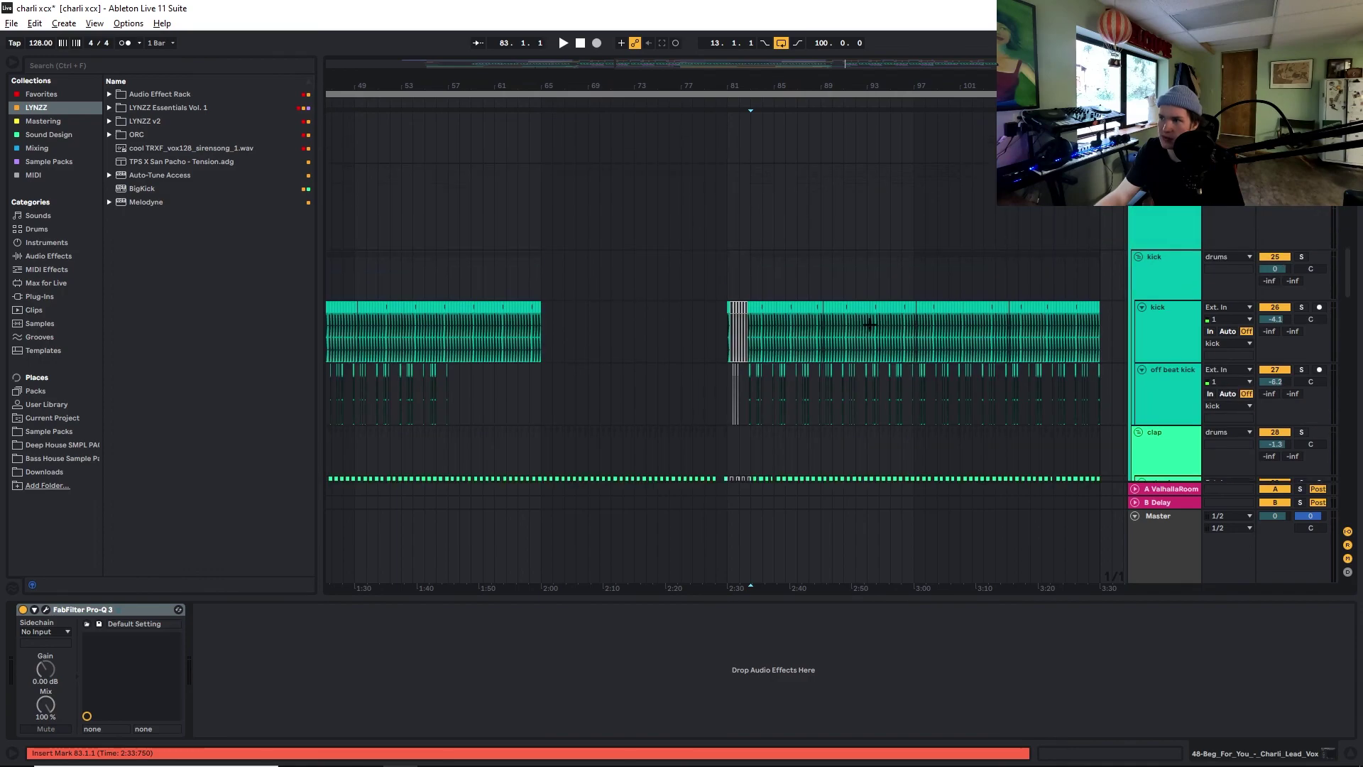
scroll(730, 260, up, 10)
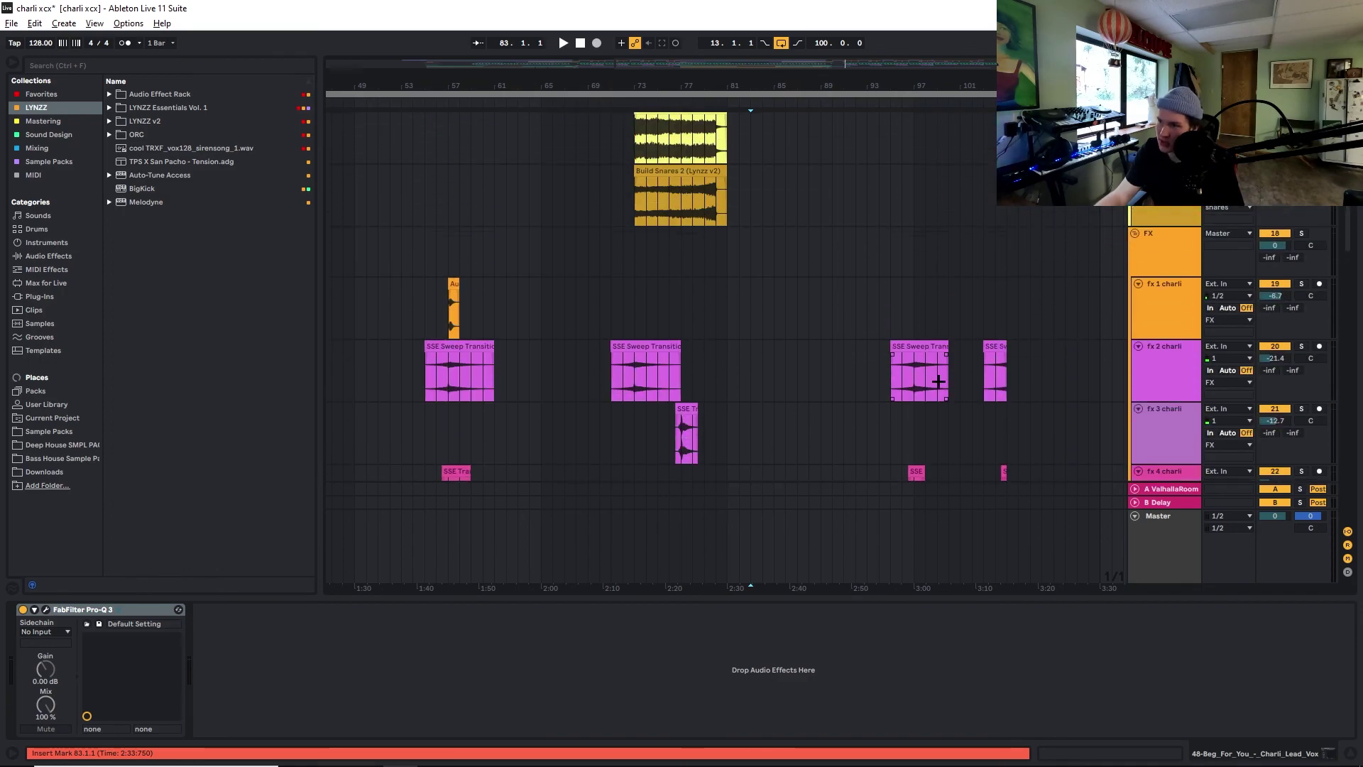
scroll(919, 361, up, 8)
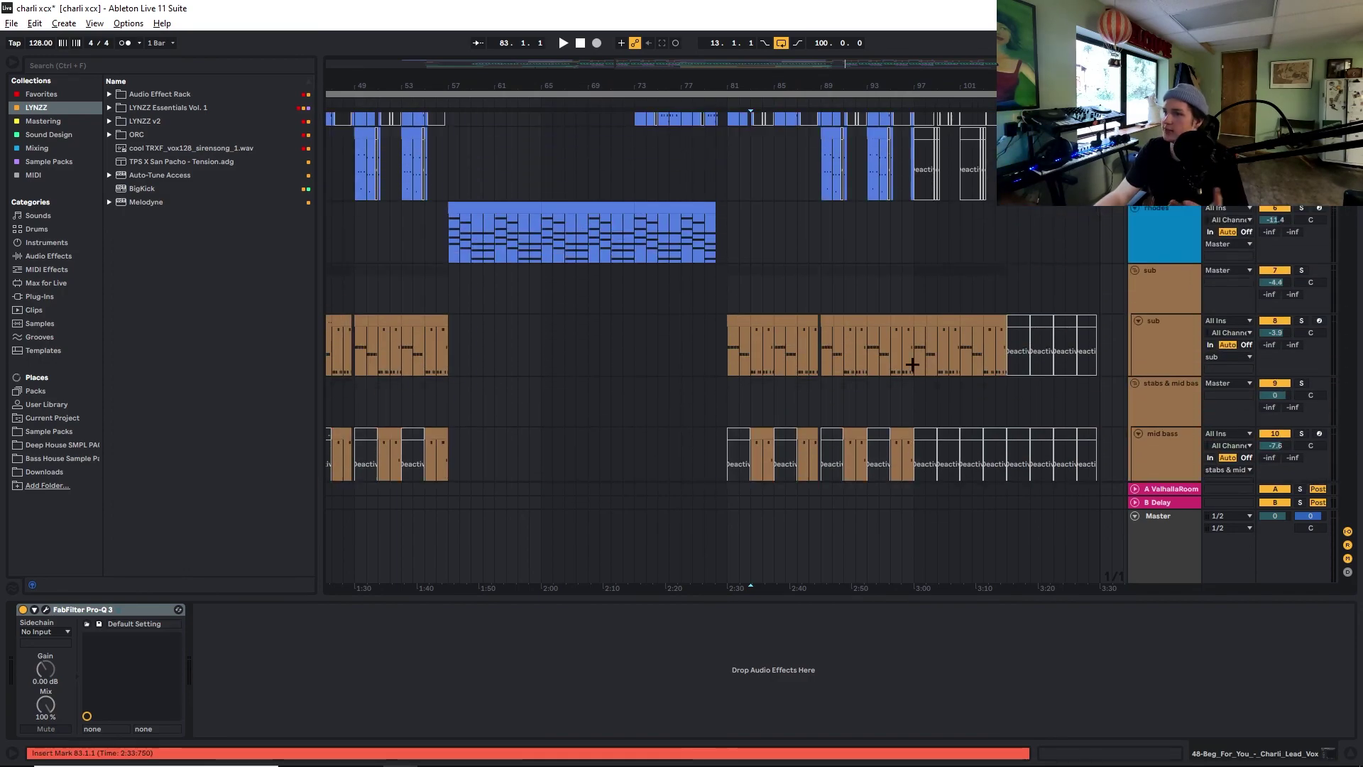
Place the playback position at 97.1.1 and compare the lead, harmony, bass and stab clips around it
click(914, 353)
scroll(914, 351, up, 2)
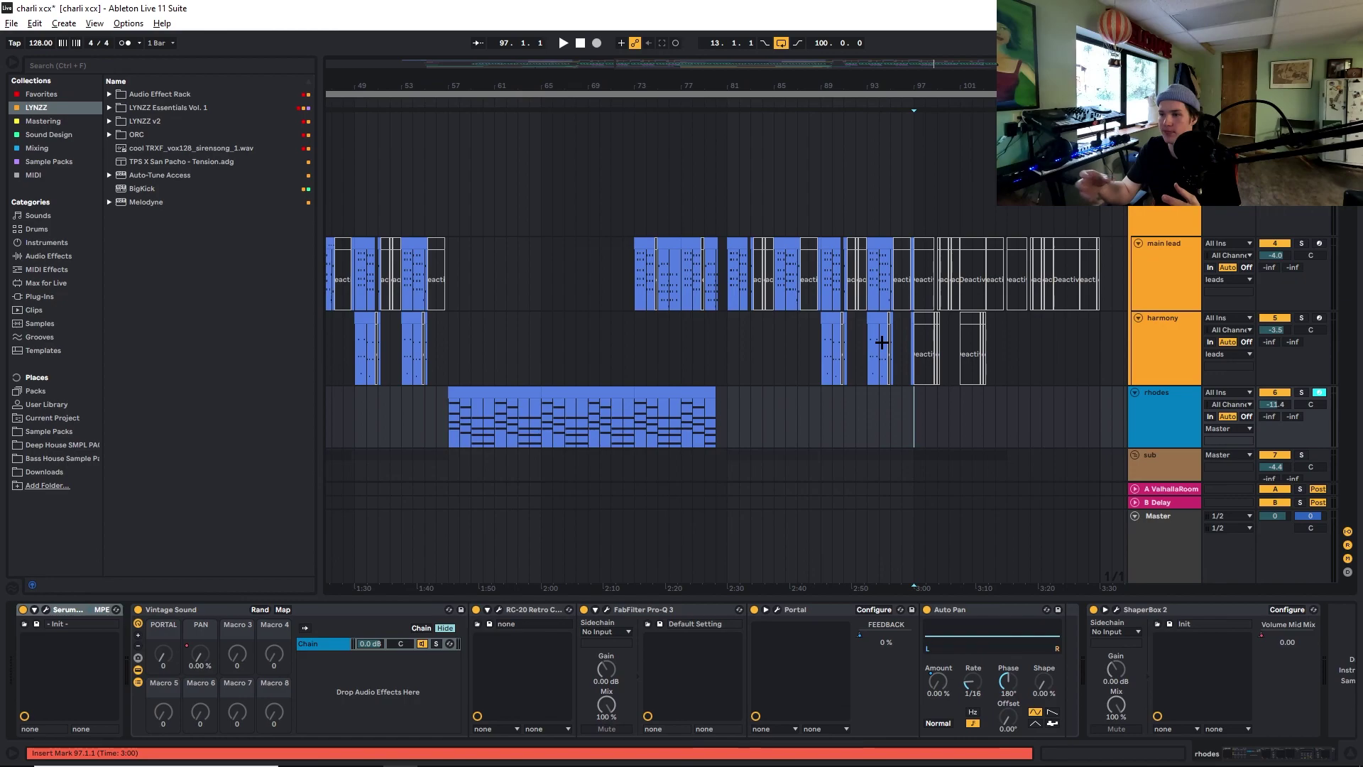
scroll(716, 404, down, 3)
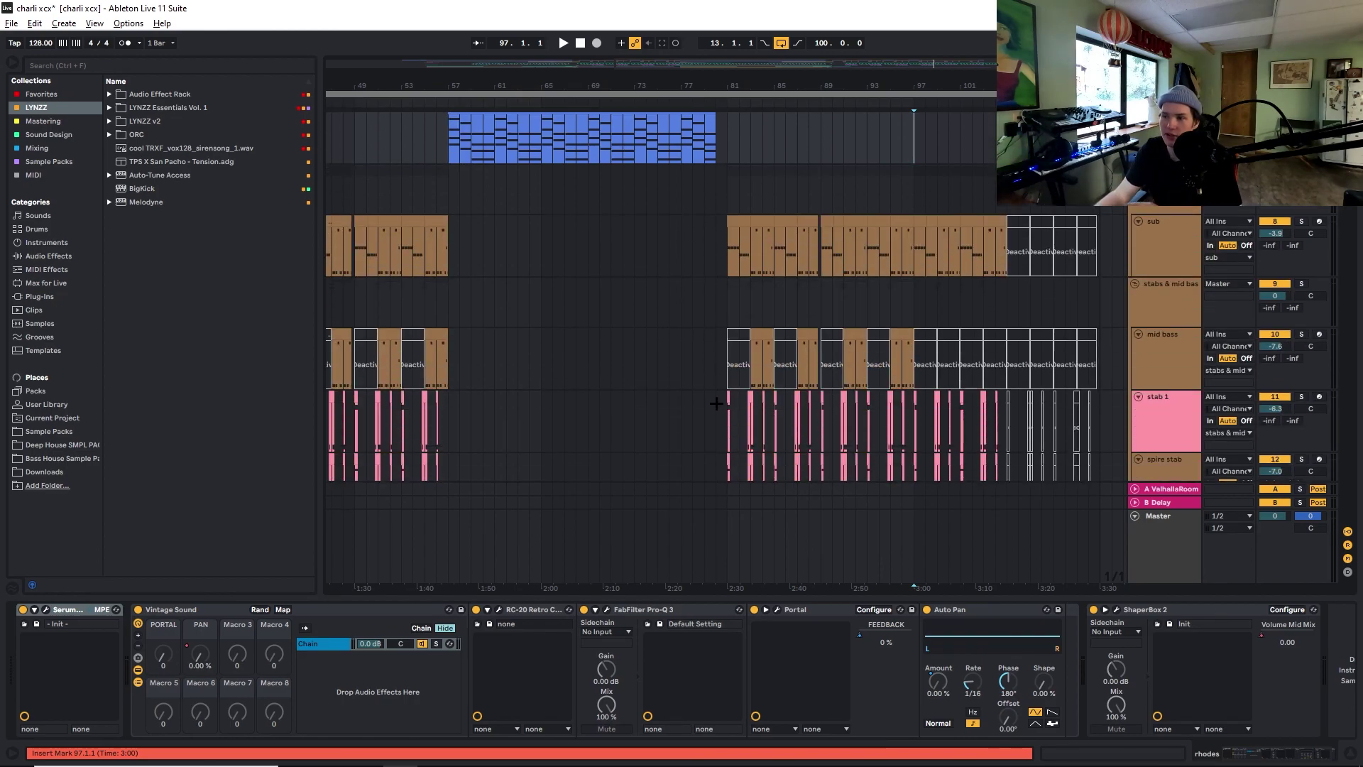
Place the playback position at 81.1.1 and compare the sub, stab 1 and spire stab clips starting there
click(737, 265)
scroll(744, 304, down, 1)
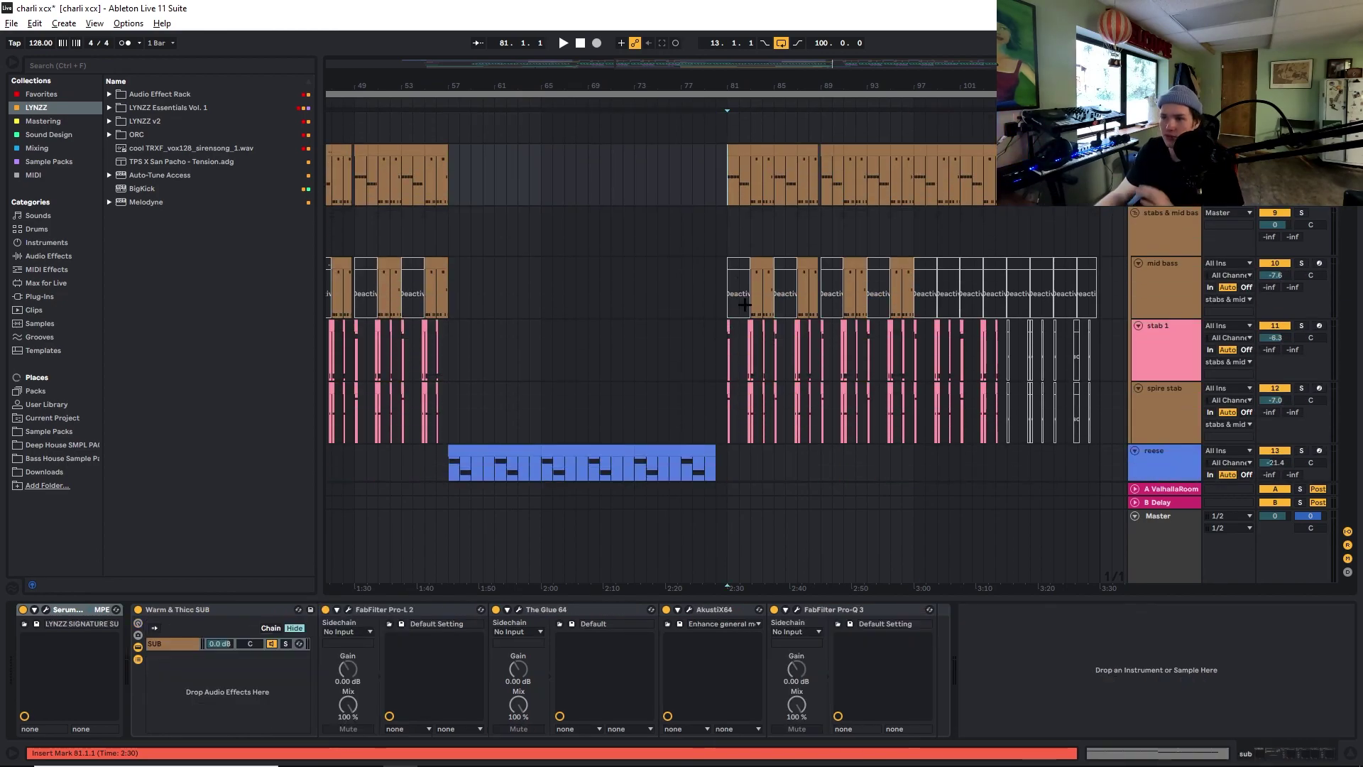
scroll(770, 307, down, 1)
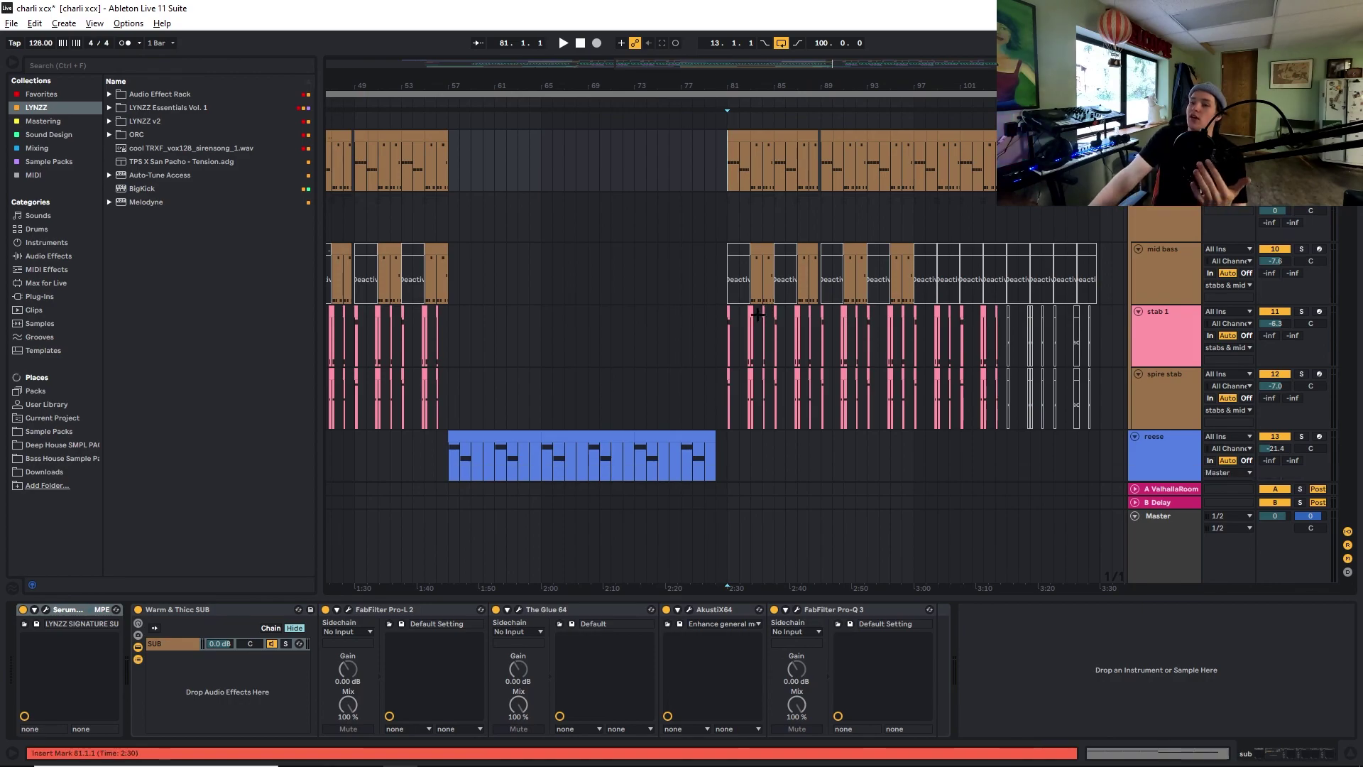
click(724, 334)
click(725, 377)
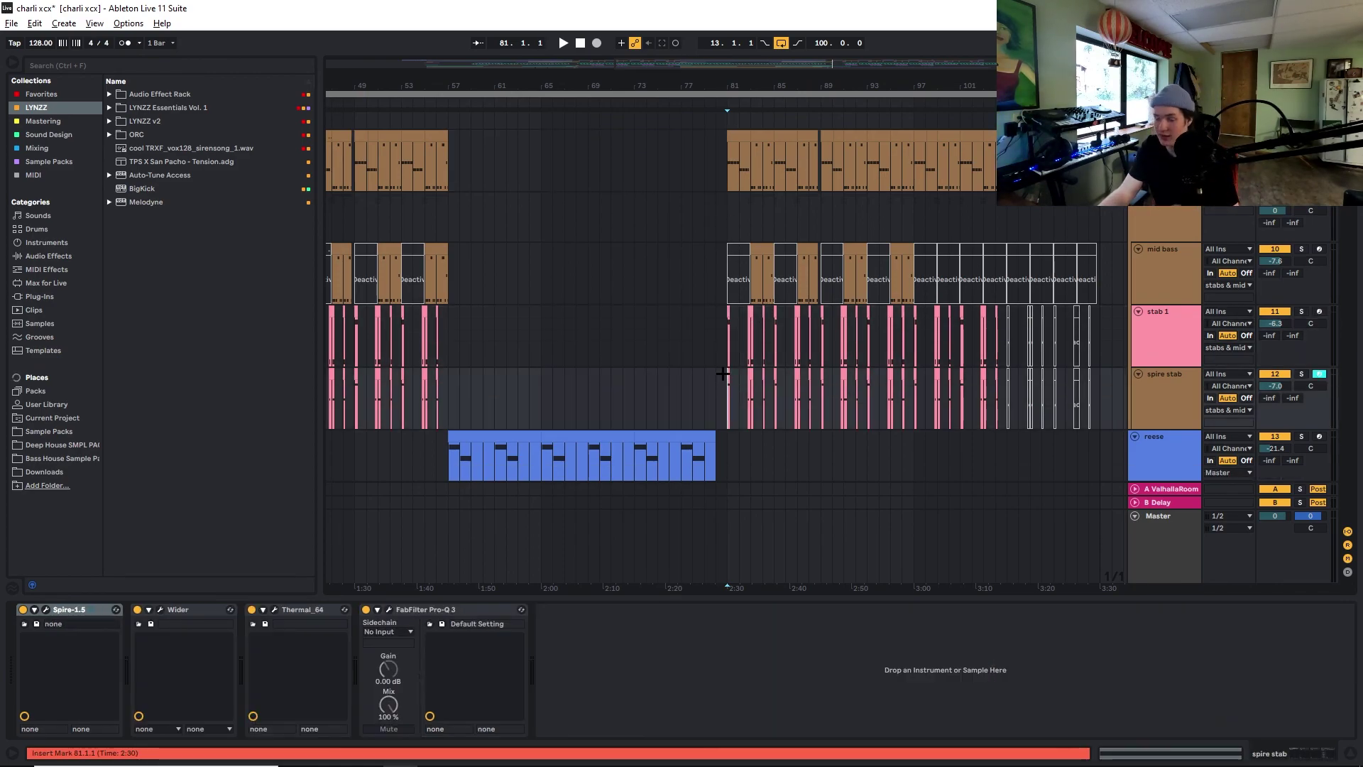
Place the playback position at 83.1.1 on the mid bass track and examine its alternating active and deactivated clips alongside the sub
scroll(758, 367, up, 5)
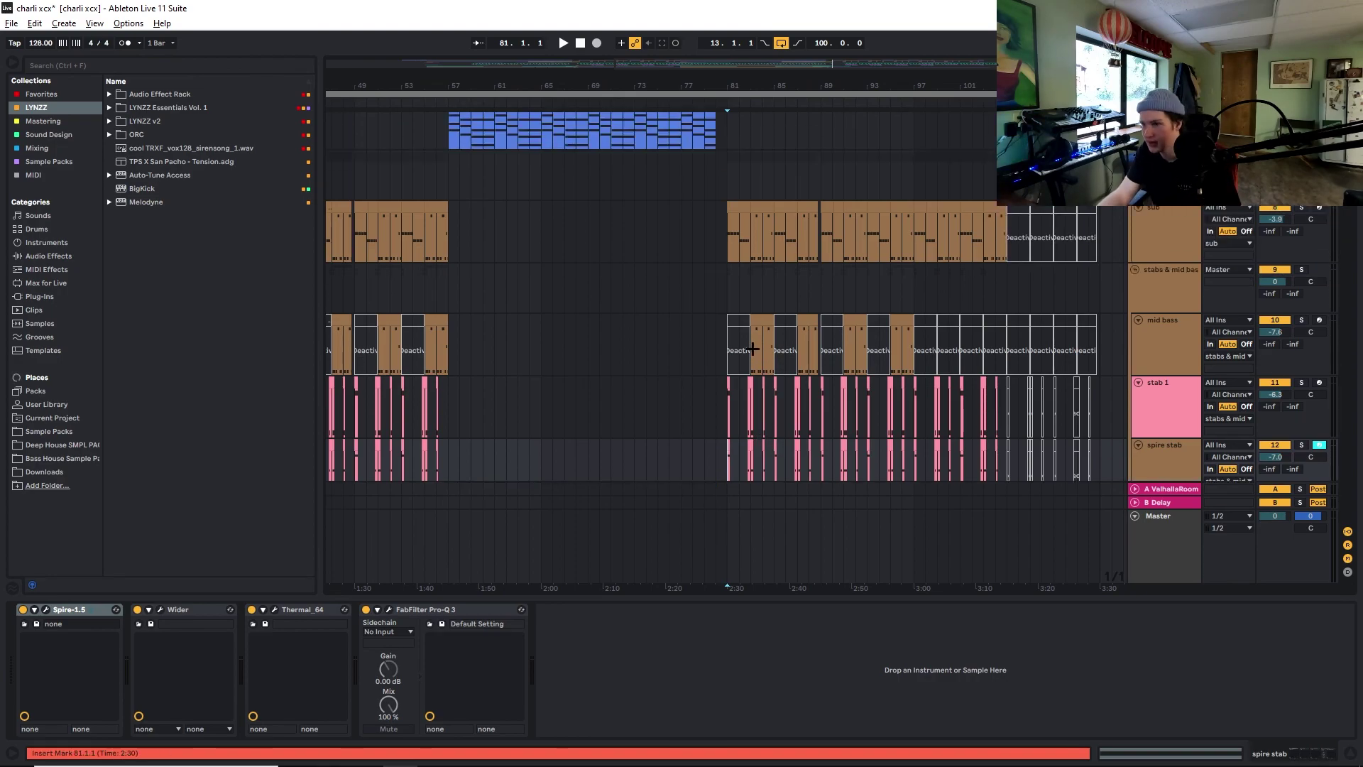
click(753, 349)
ctrl+scroll(755, 355, up, 5)
scroll(758, 374, down, 3)
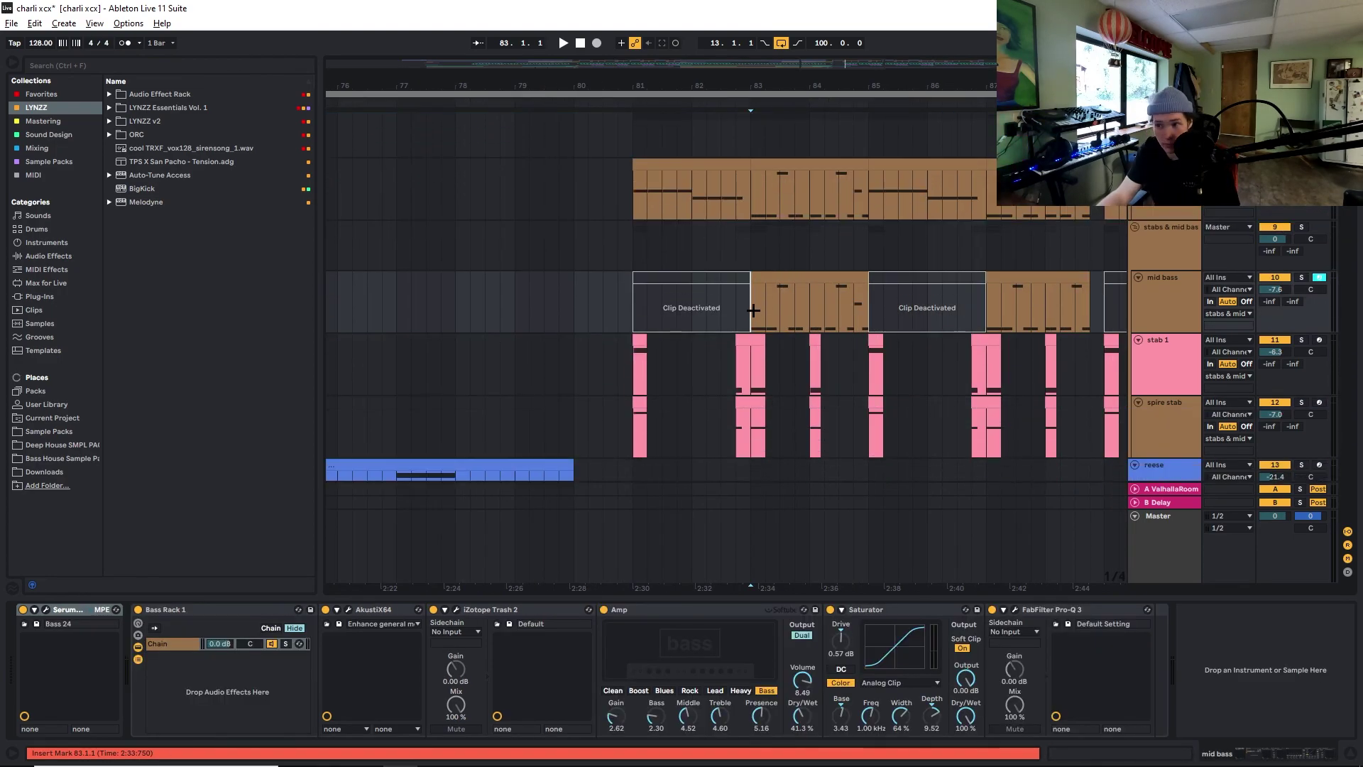
scroll(817, 320, up, 10)
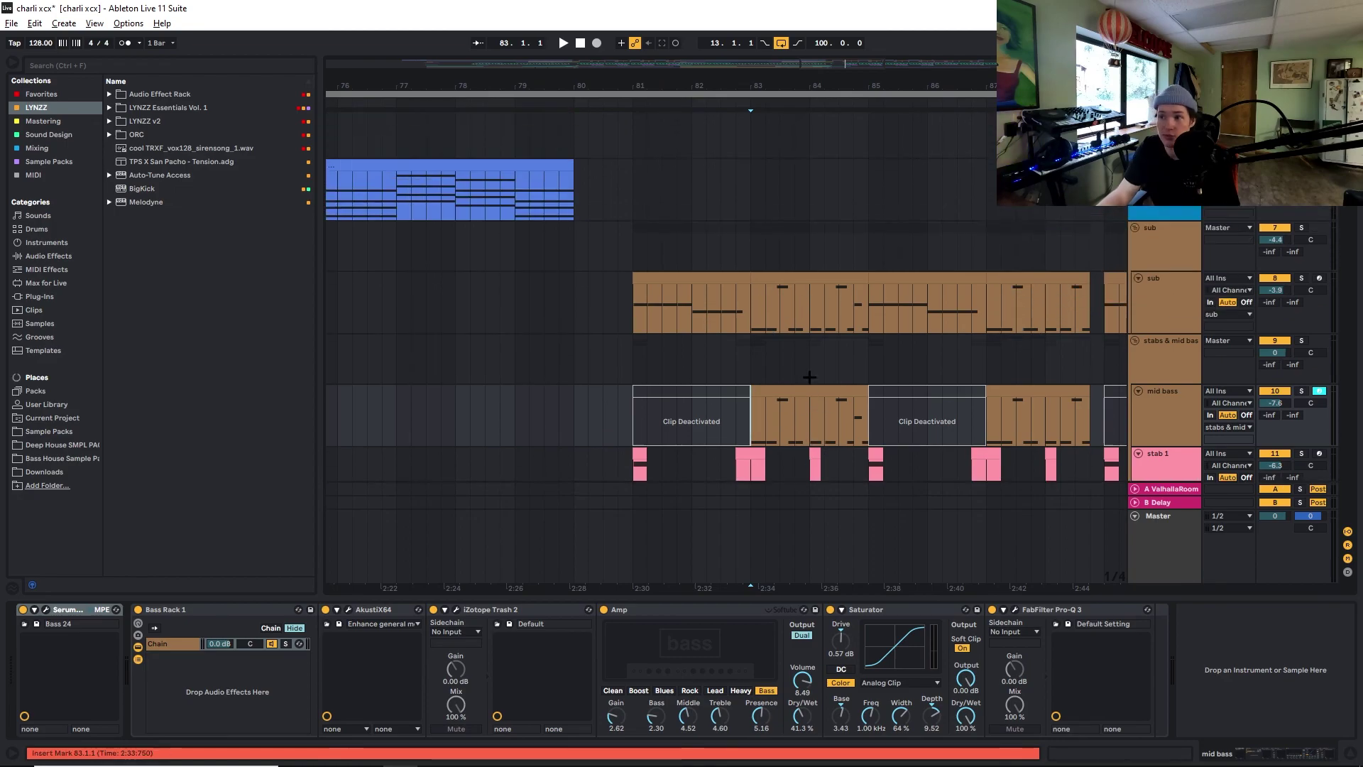
Review the harmony, FX and vocal tracks across the full arrangement, and place the playback position at 75.1.1 just past the Rina lead vocal clip
click(749, 302)
ctrl+scroll(755, 321, down, 8)
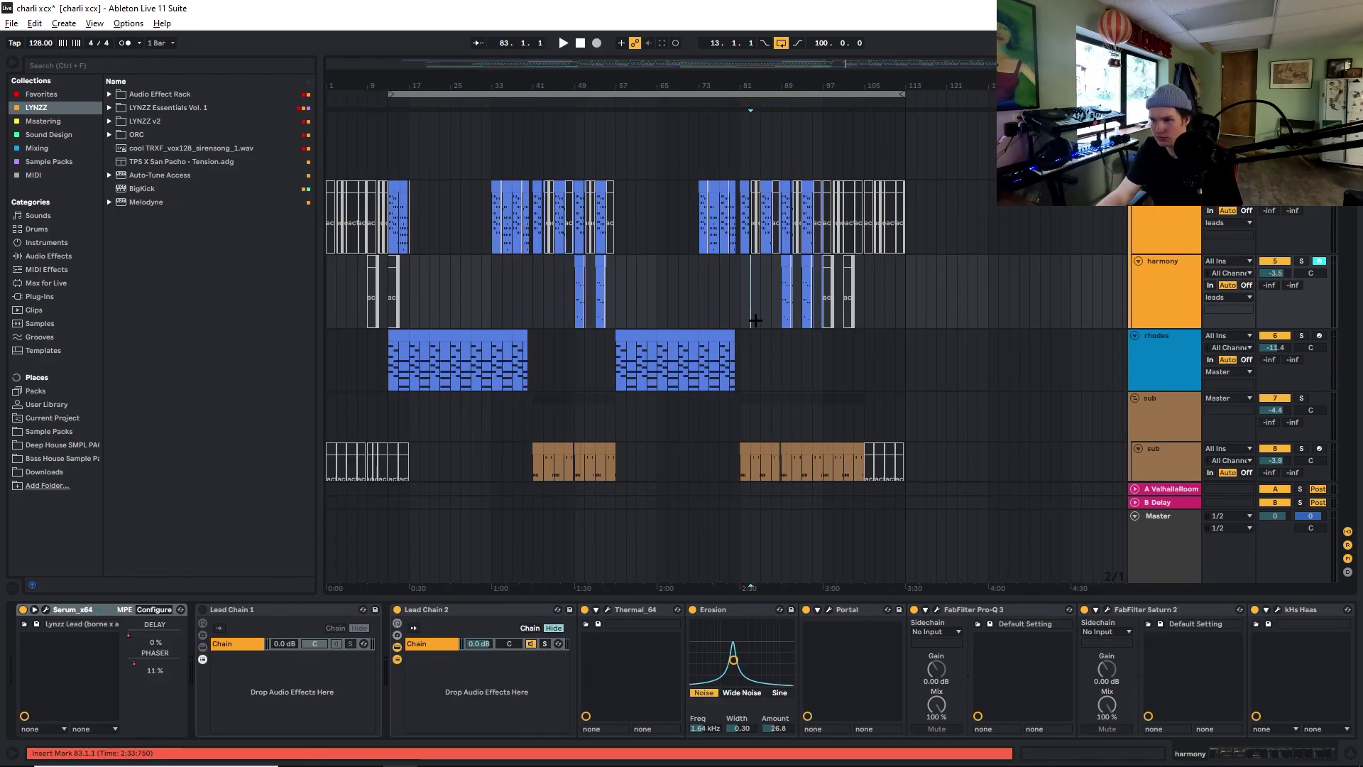
scroll(695, 362, down, 15)
scroll(671, 338, down, 15)
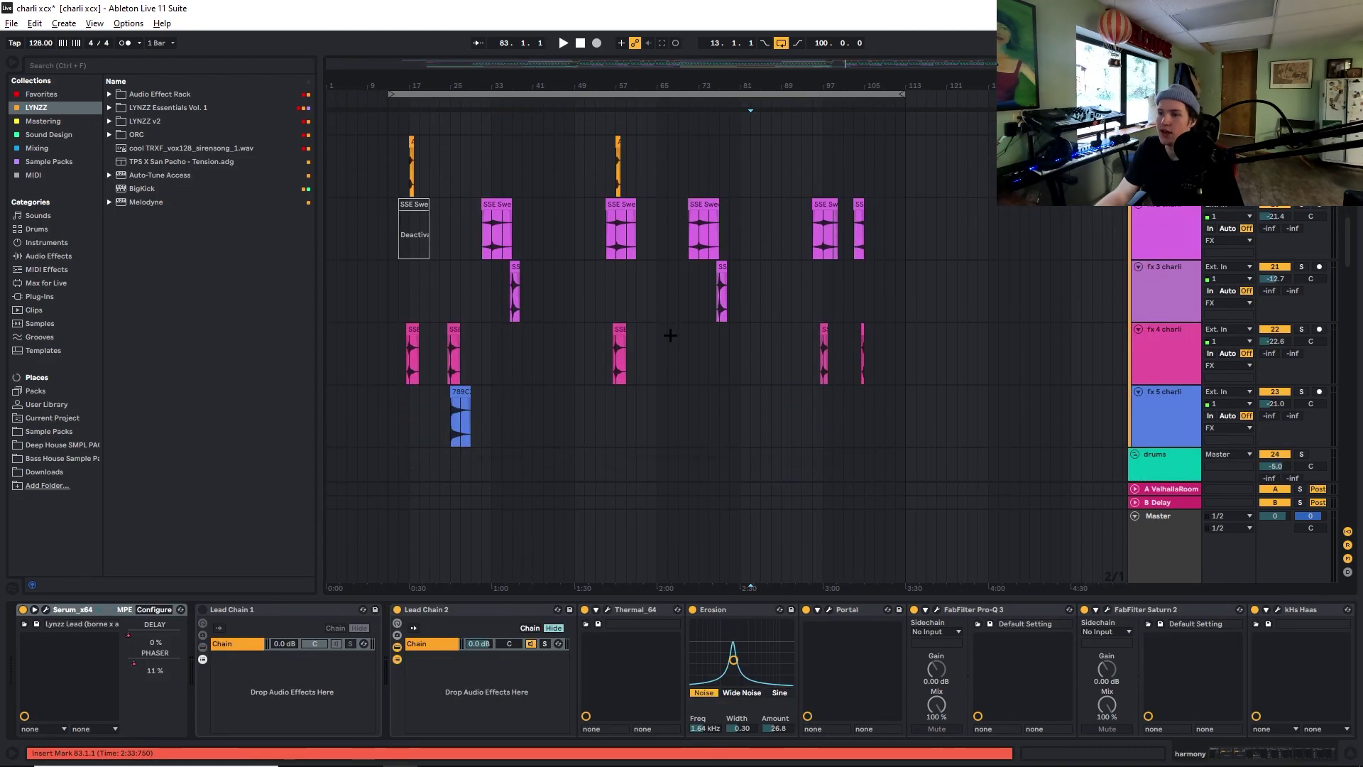
scroll(668, 338, down, 20)
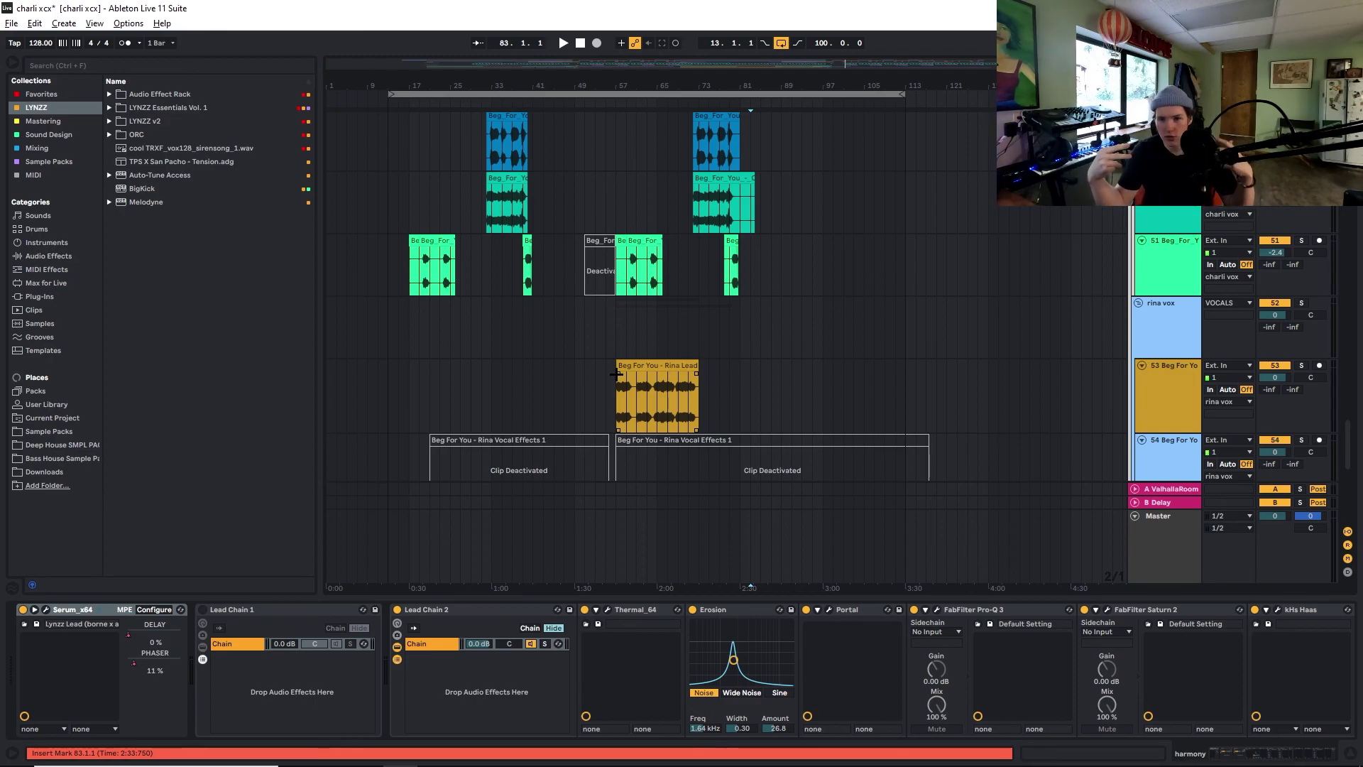
click(707, 389)
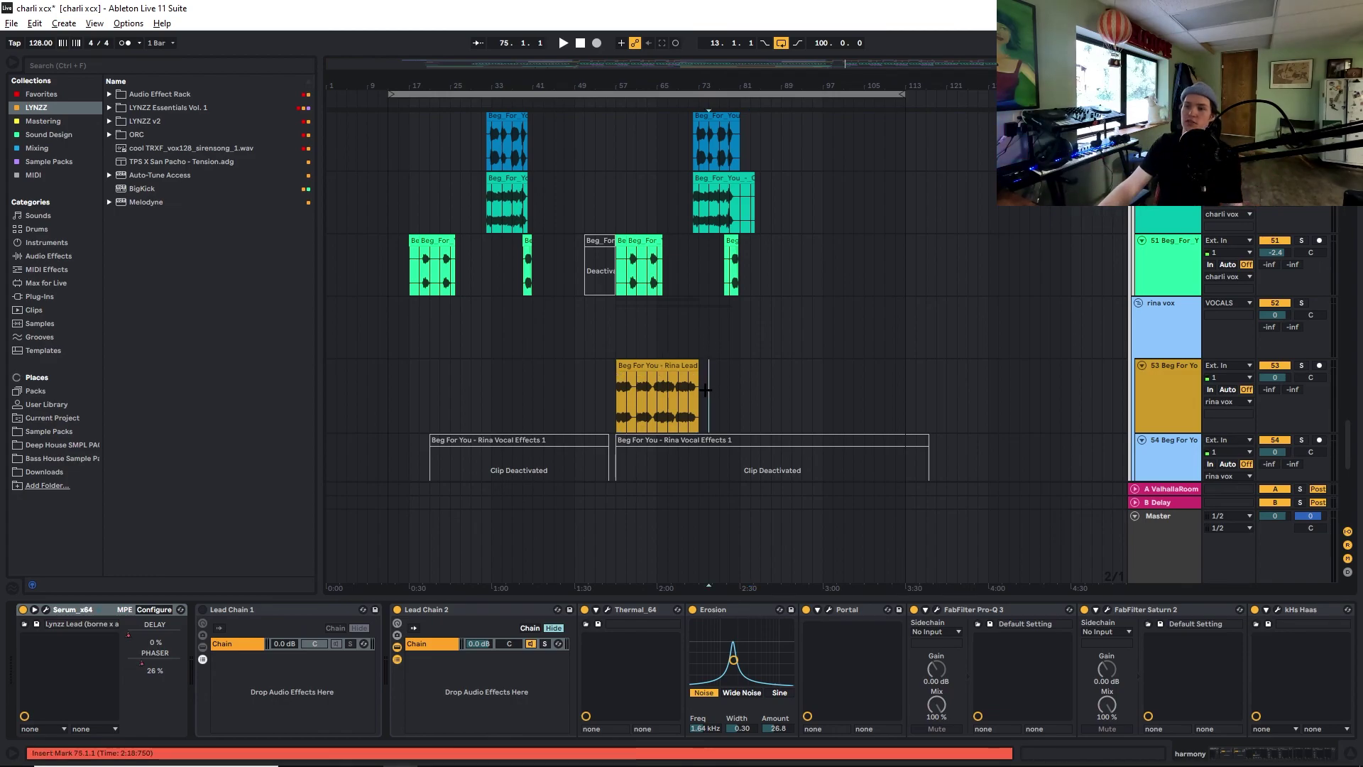